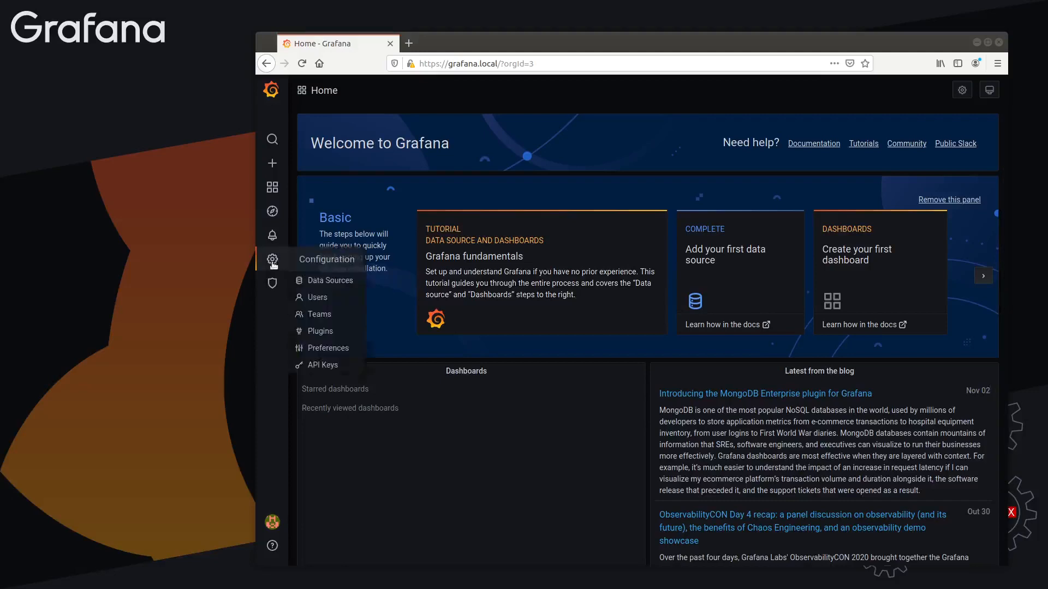
Review the configured data sources and return to the home dashboard
{"action": "left_click", "coordinate": [314, 281]}
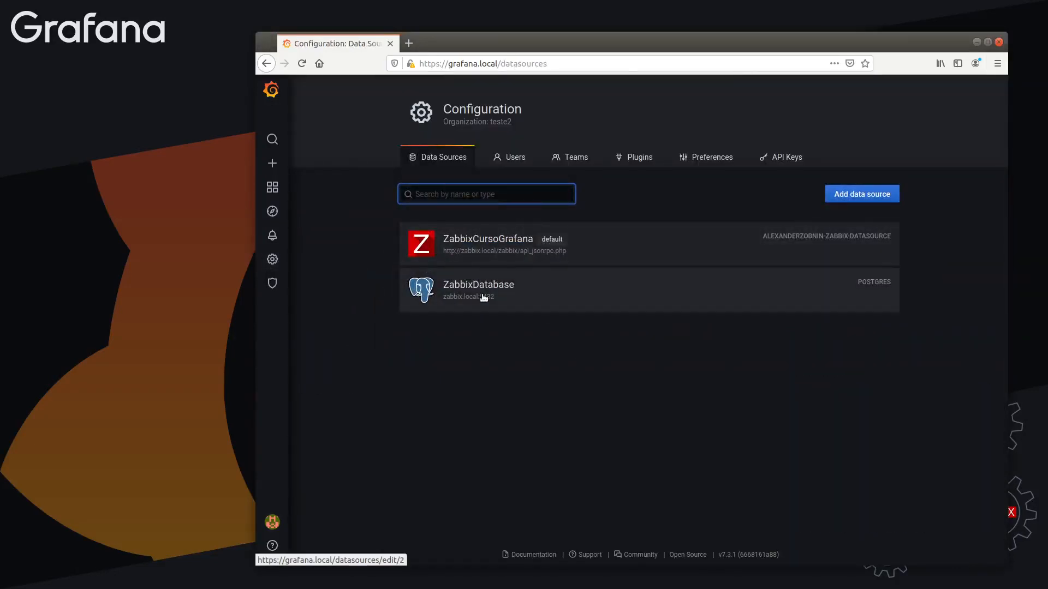
{"action": "mouse_move", "coordinate": [278, 190]}
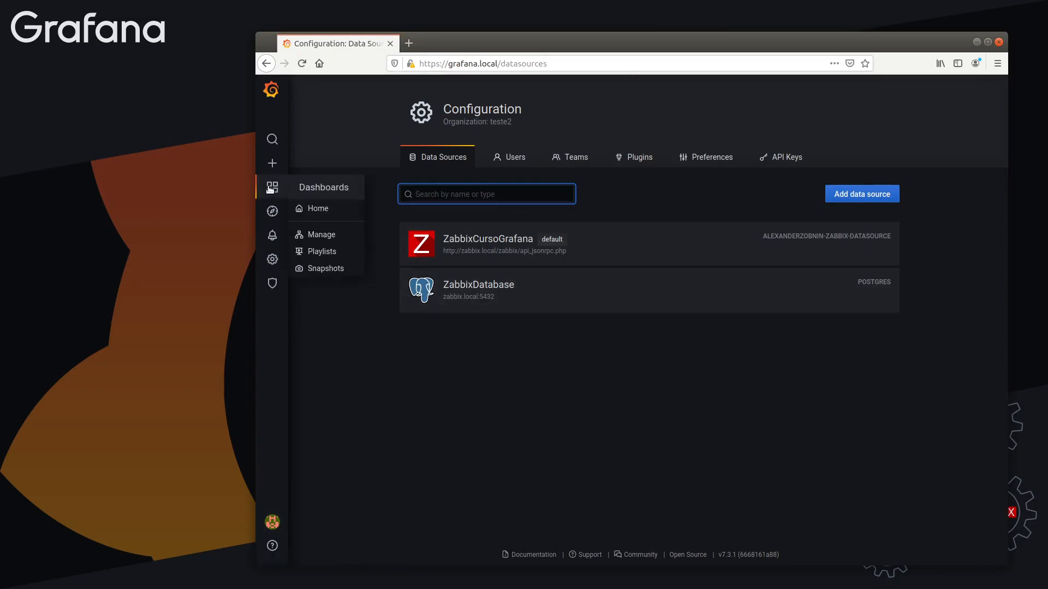
{"action": "left_click", "coordinate": [314, 208]}
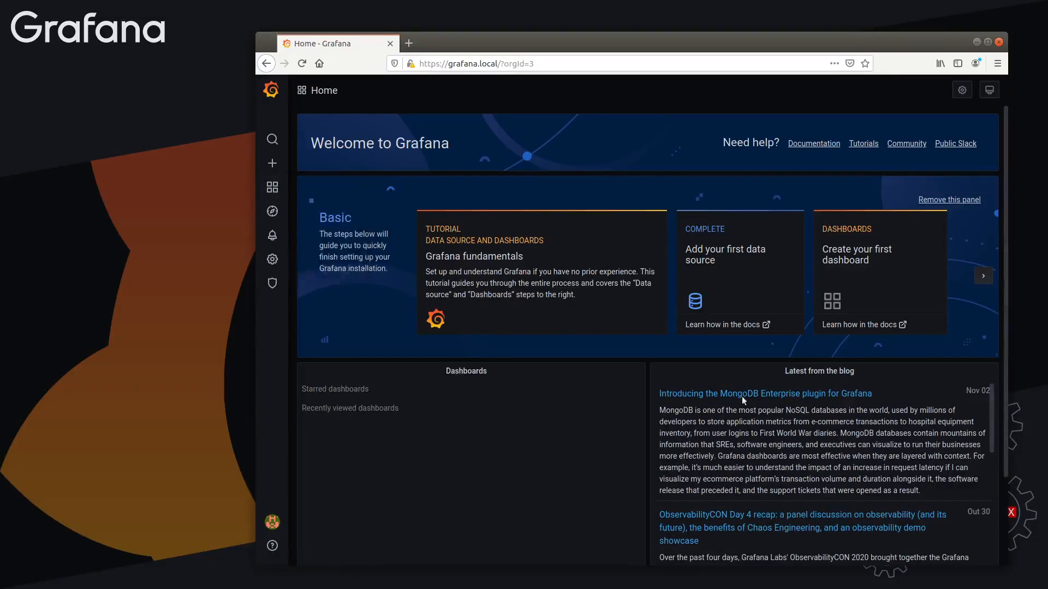
{"action": "left_click_drag", "start_coordinate": [330, 149], "coordinate": [419, 144]}
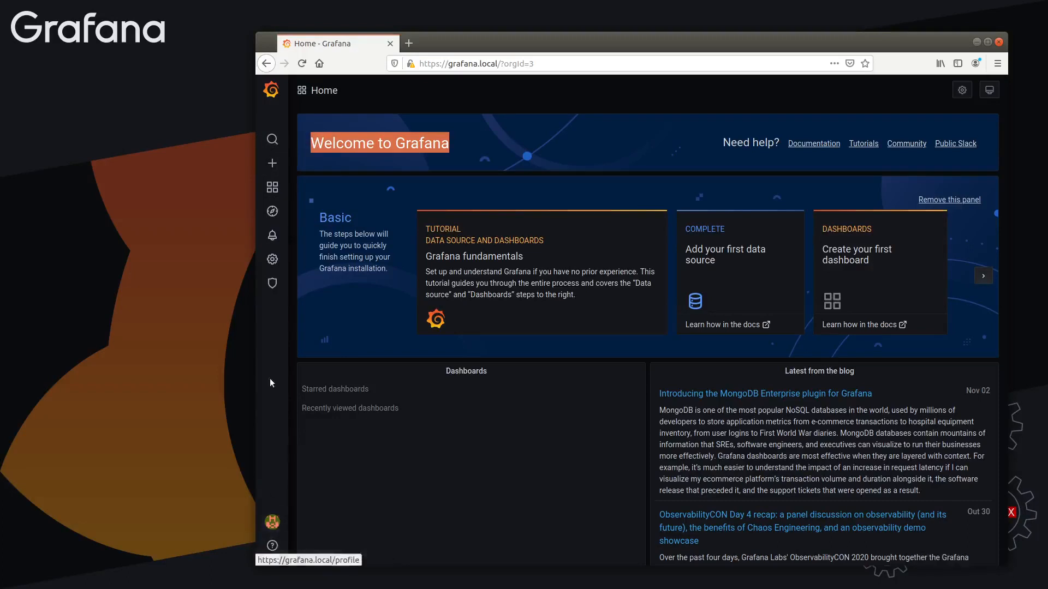
Create a new dashboard and add a new panel to it
{"action": "mouse_move", "coordinate": [276, 170]}
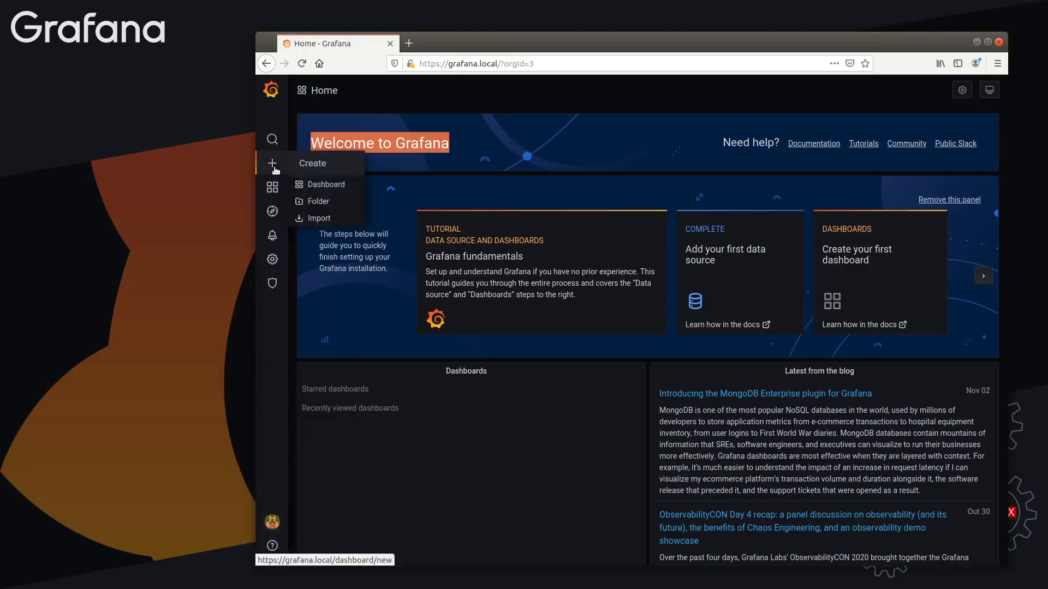
{"action": "left_click", "coordinate": [321, 185]}
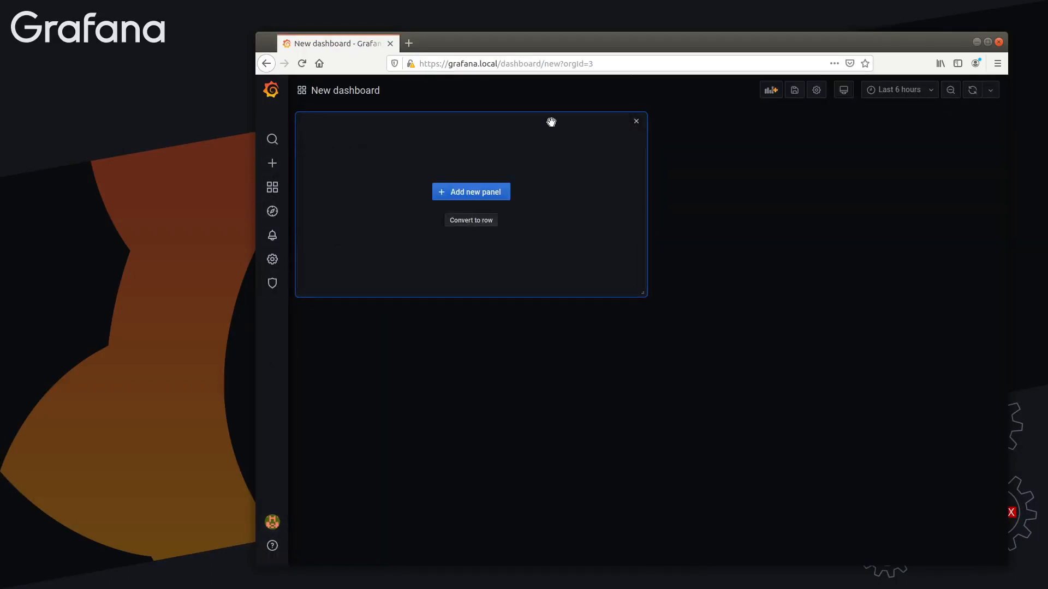
{"action": "left_click_drag", "start_coordinate": [462, 114], "coordinate": [421, 121]}
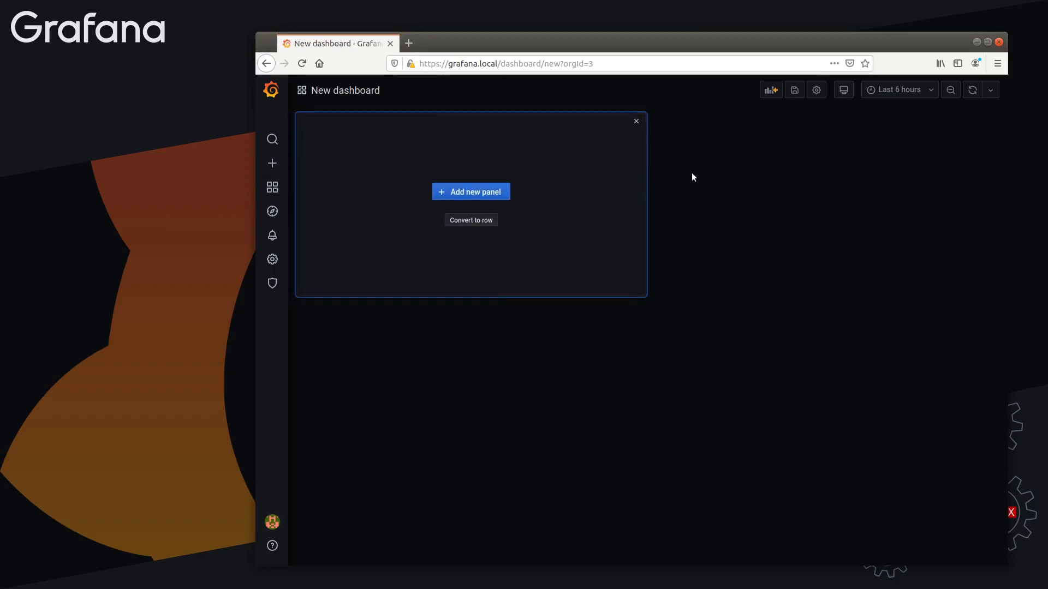
{"action": "left_click", "coordinate": [456, 192]}
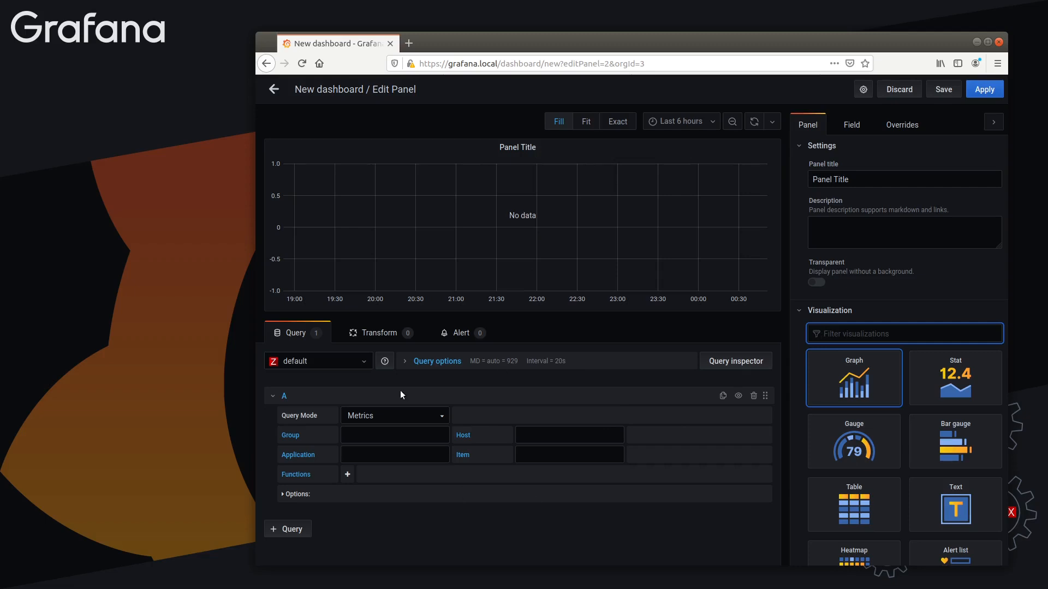
Try the ZabbixDatabase, default and ZabbixCursoGrafana data sources for the panel's query
{"action": "left_click", "coordinate": [312, 363]}
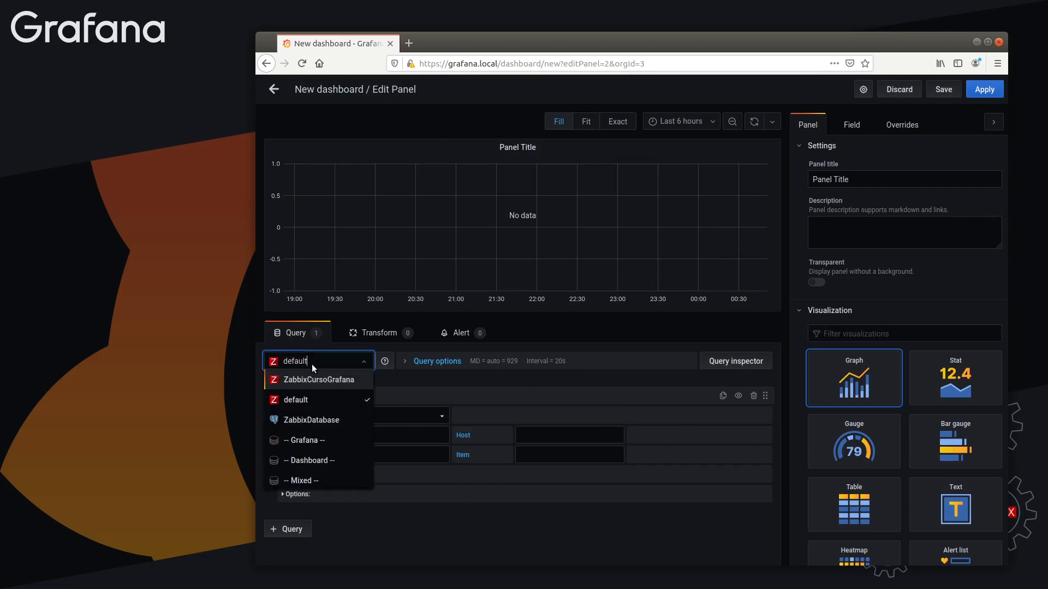
{"action": "left_click", "coordinate": [317, 421]}
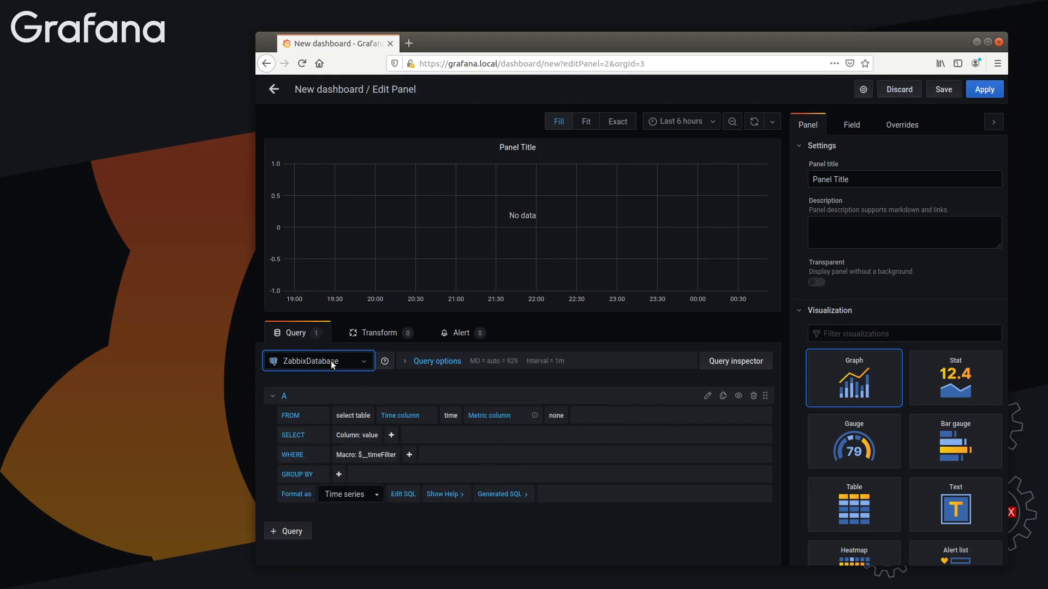
{"action": "left_click", "coordinate": [331, 362]}
{"action": "left_click", "coordinate": [322, 395]}
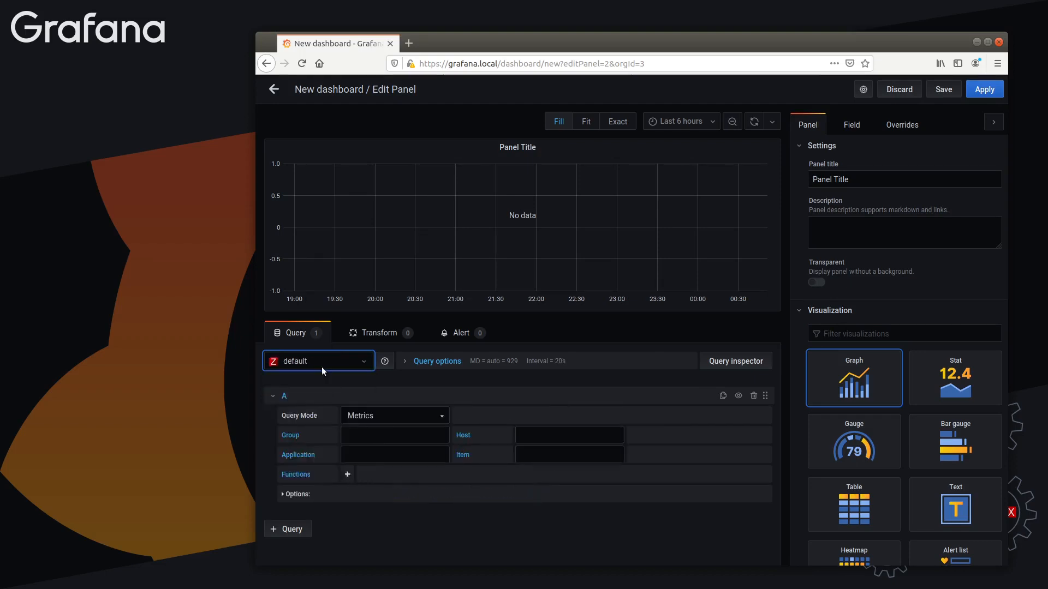
{"action": "left_click", "coordinate": [322, 367]}
{"action": "left_click", "coordinate": [299, 380]}
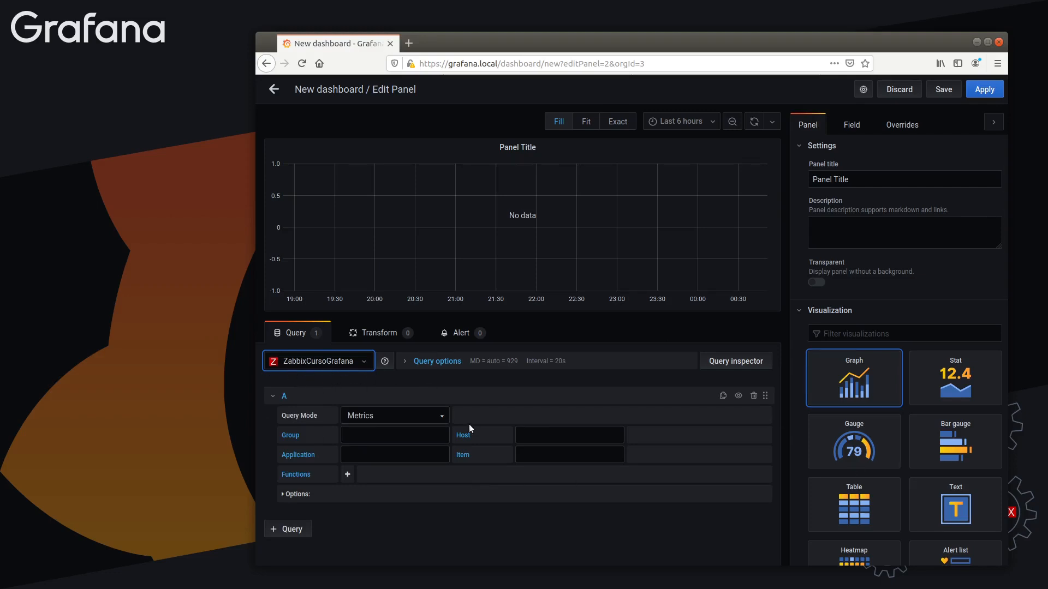
Switch the panel's data source to -- Grafana -- with the Random Walk query type
{"action": "left_click", "coordinate": [310, 367]}
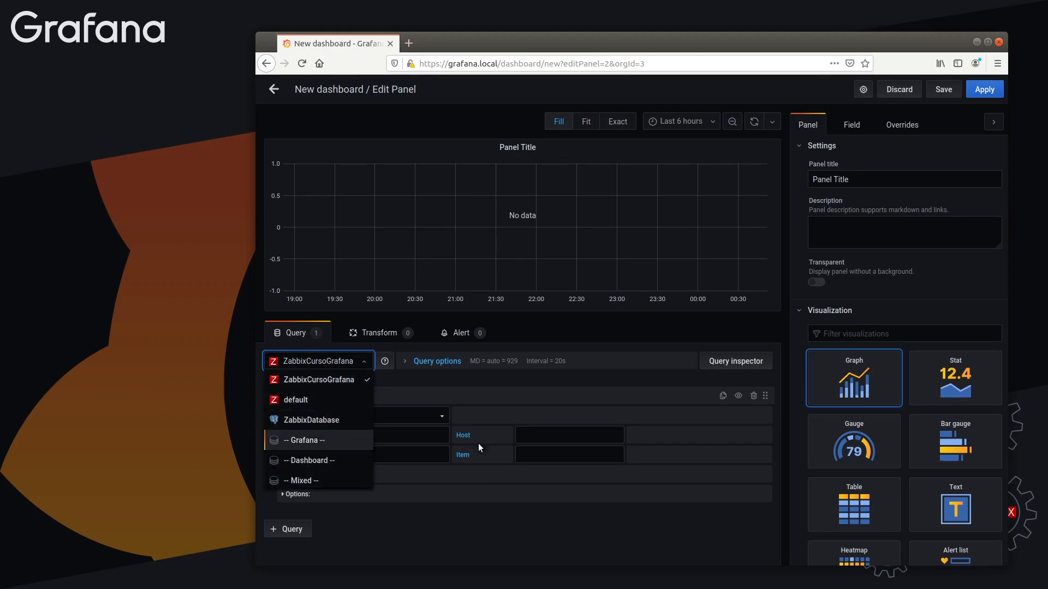
{"action": "left_click", "coordinate": [306, 443]}
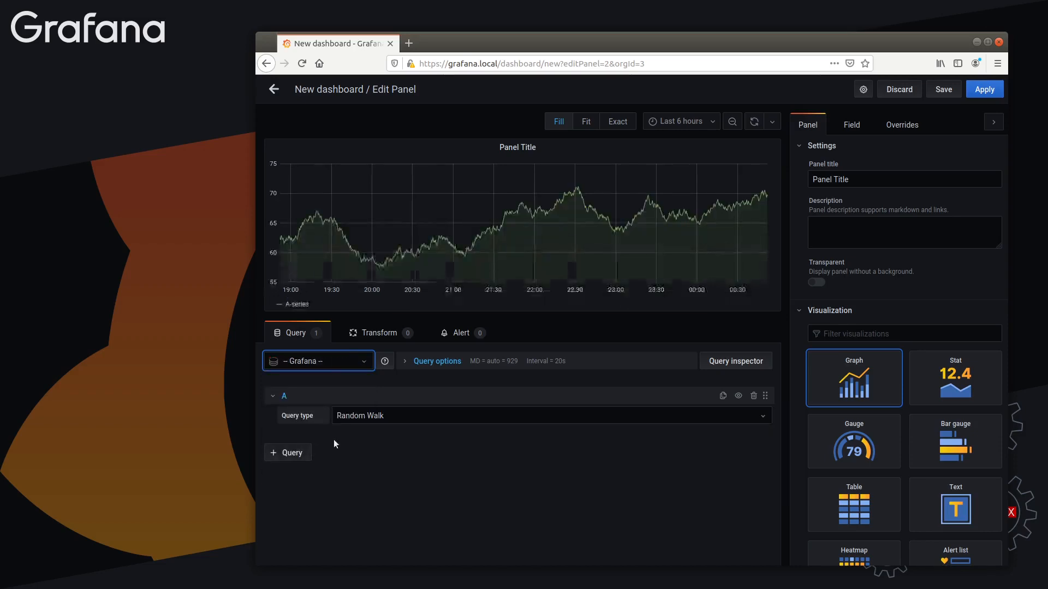
{"action": "left_click", "coordinate": [352, 417]}
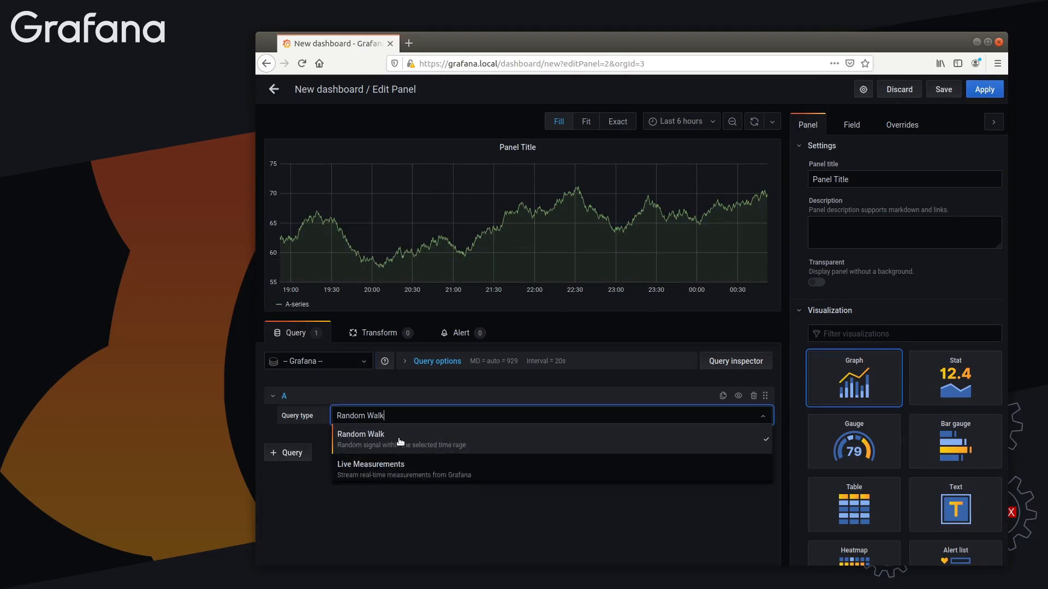
{"action": "left_click", "coordinate": [403, 426]}
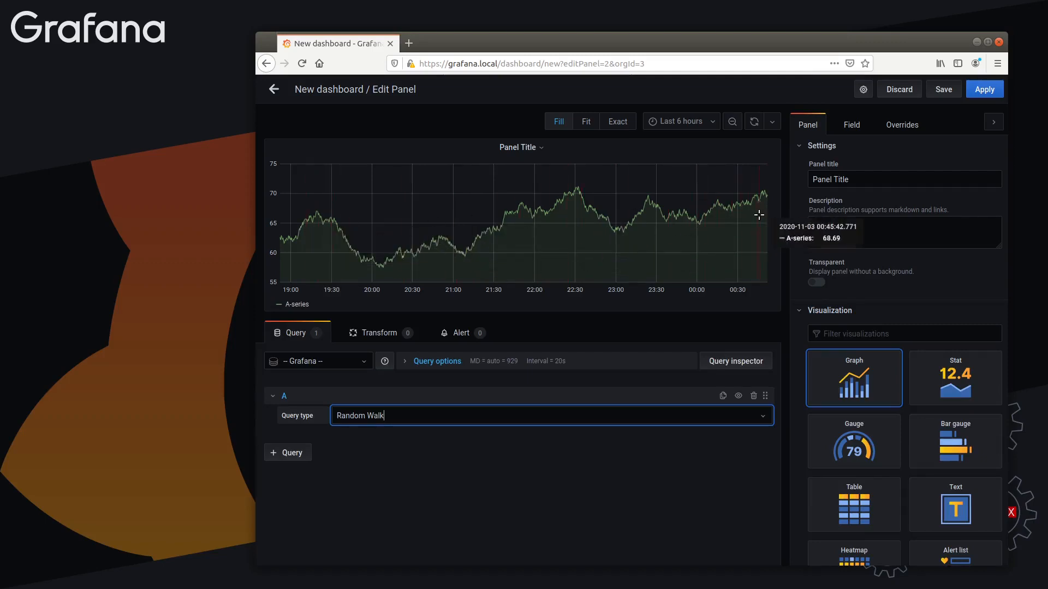
Change the panel's data source to -- Mixed -- and add a second query that uses -- Grafana --
{"action": "left_click", "coordinate": [345, 362]}
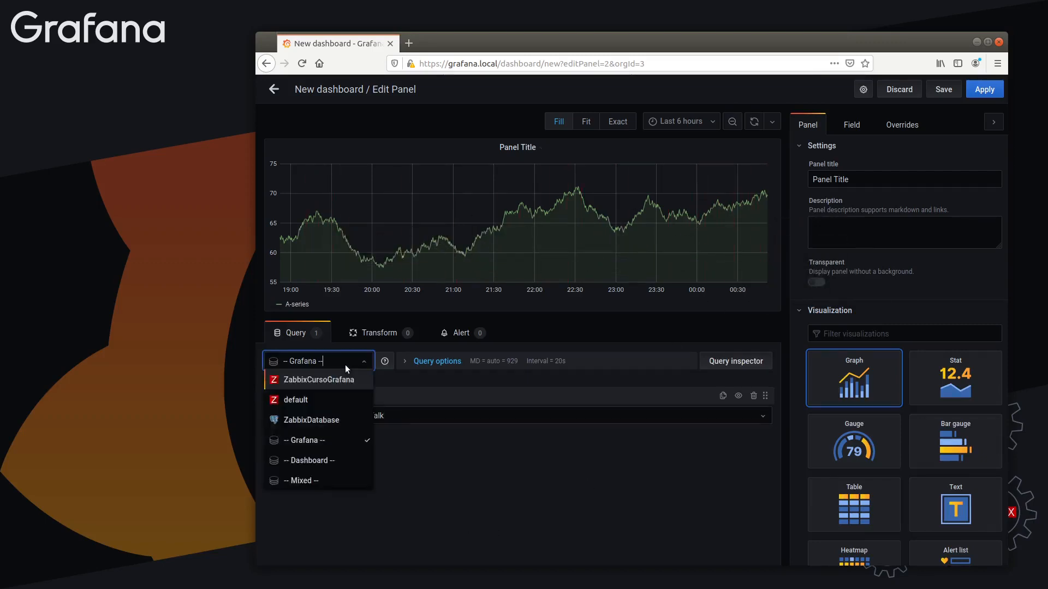
{"action": "left_click", "coordinate": [322, 479]}
{"action": "left_click", "coordinate": [285, 453]}
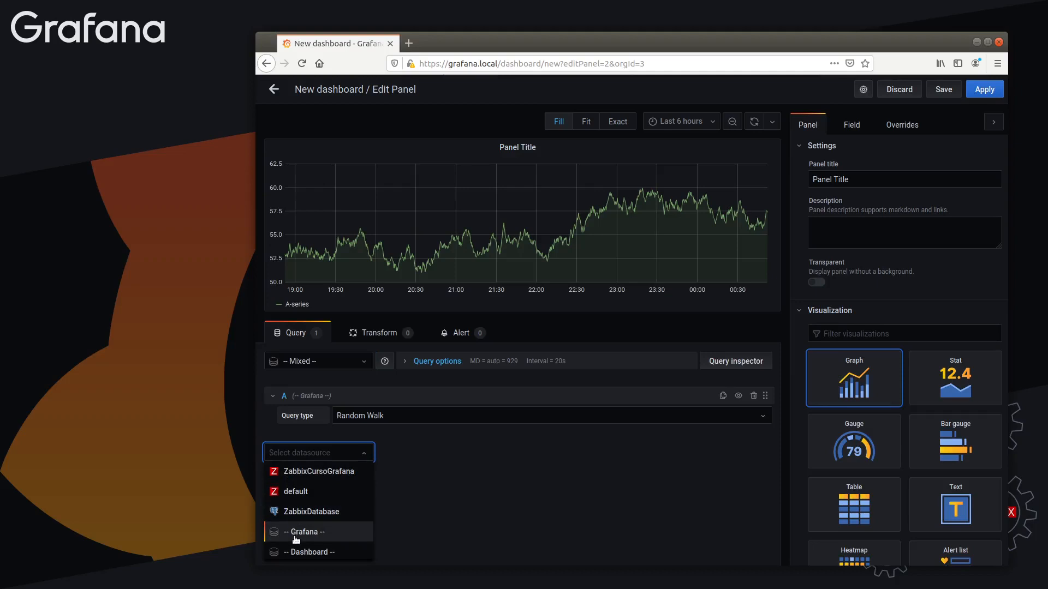
{"action": "left_click", "coordinate": [299, 381]}
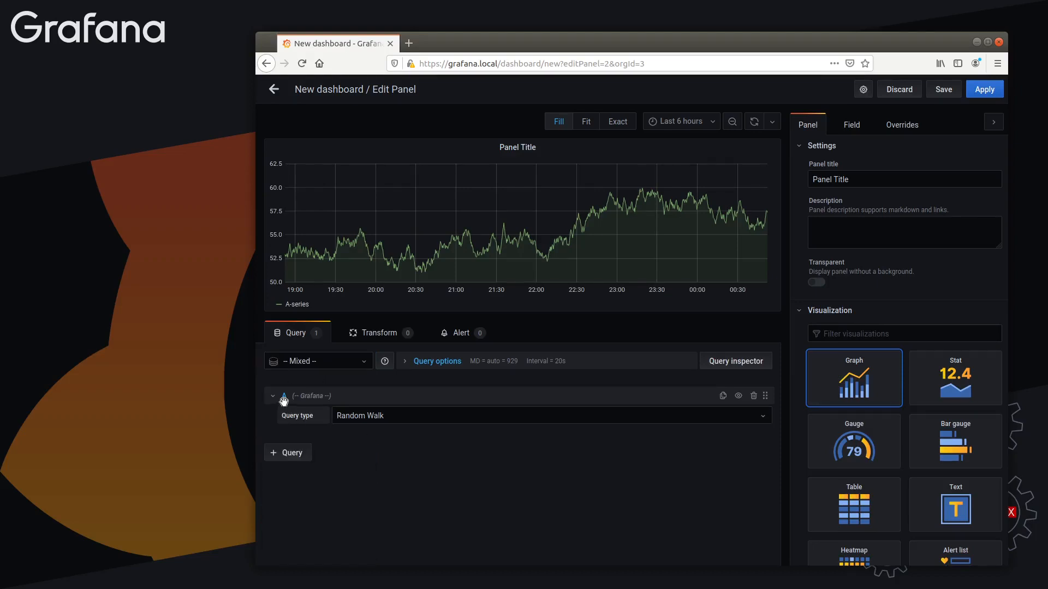
{"action": "left_click", "coordinate": [294, 452]}
{"action": "left_click", "coordinate": [309, 531]}
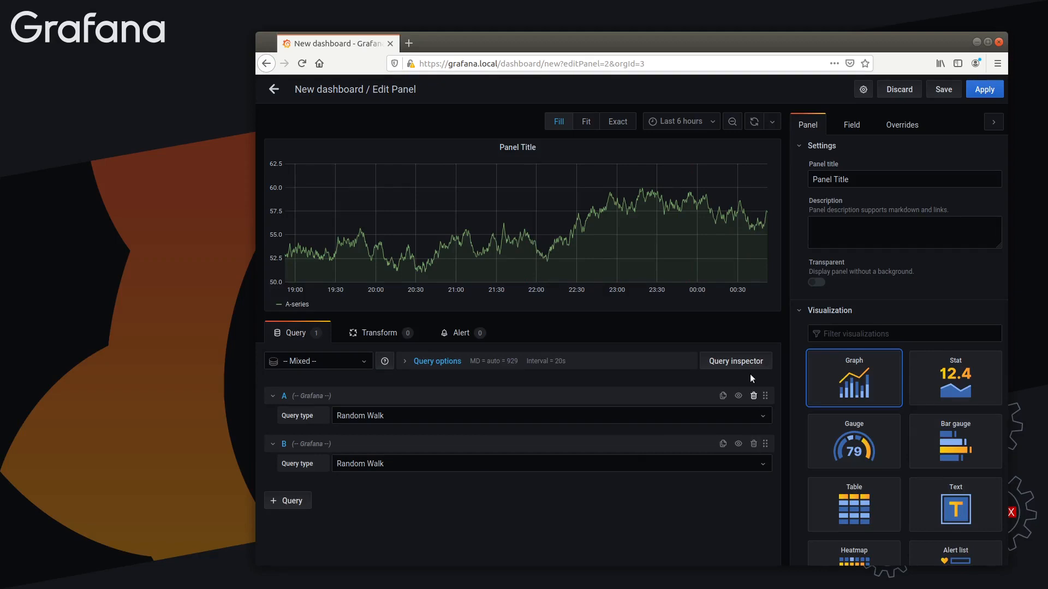
Collapse and expand the editors of queries A and B
{"action": "left_click", "coordinate": [274, 397]}
{"action": "left_click", "coordinate": [274, 423]}
{"action": "left_click", "coordinate": [275, 422]}
{"action": "left_click", "coordinate": [273, 397]}
Disable and re-enable queries A and B to compare their effect on the graph
{"action": "left_click", "coordinate": [738, 396]}
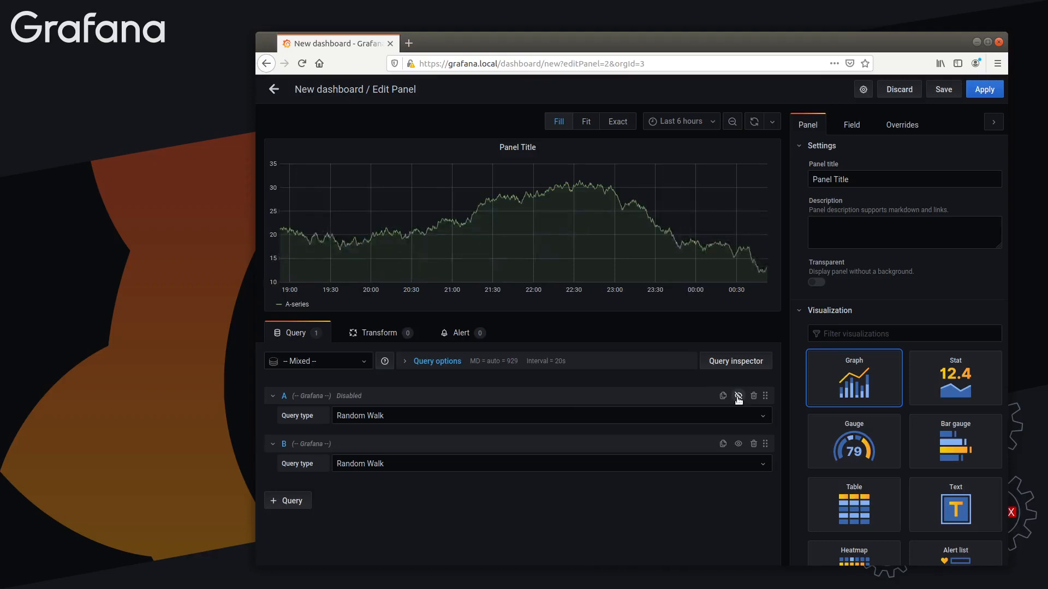
{"action": "left_click", "coordinate": [738, 396]}
{"action": "left_click", "coordinate": [739, 444]}
{"action": "left_click", "coordinate": [739, 444]}
{"action": "left_click", "coordinate": [739, 397]}
{"action": "left_click", "coordinate": [738, 397]}
{"action": "left_click", "coordinate": [738, 397]}
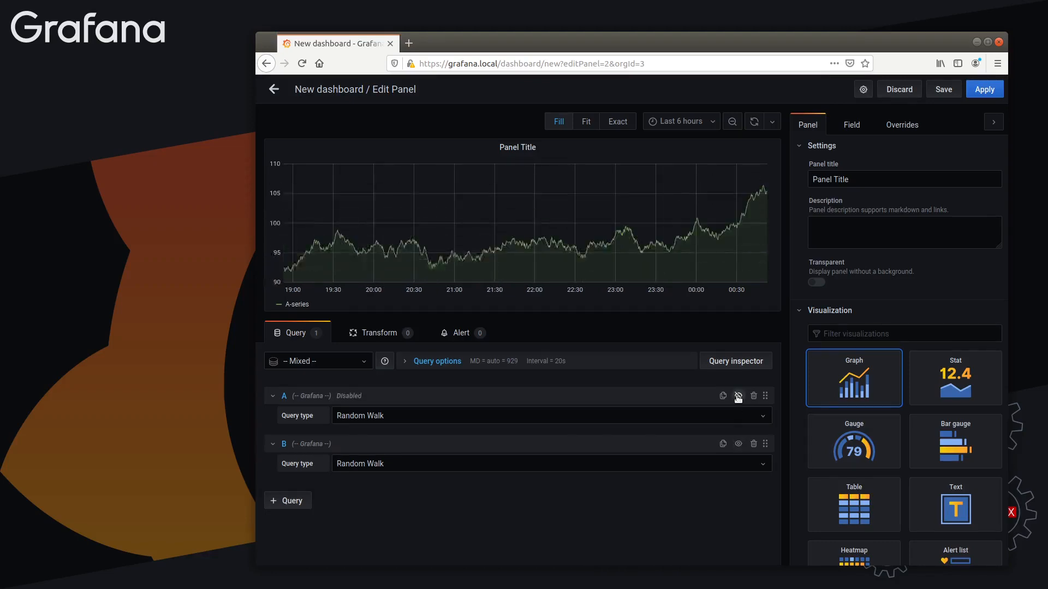
{"action": "left_click", "coordinate": [739, 397]}
{"action": "left_click", "coordinate": [738, 398]}
{"action": "left_click", "coordinate": [738, 397]}
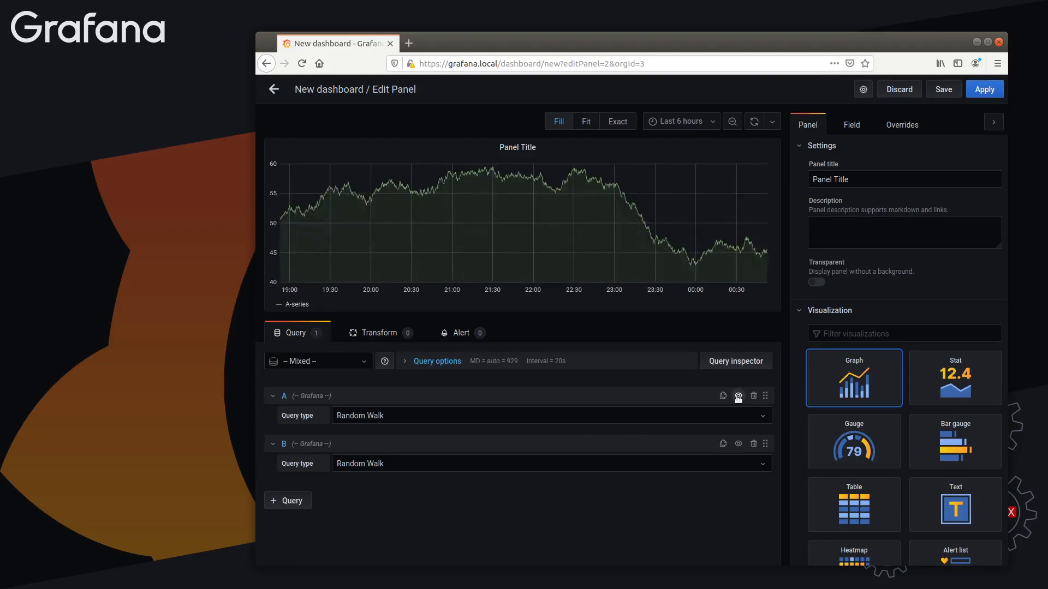
Delete queries A and B from the panel
{"action": "left_click", "coordinate": [357, 418]}
{"action": "left_click", "coordinate": [600, 411]}
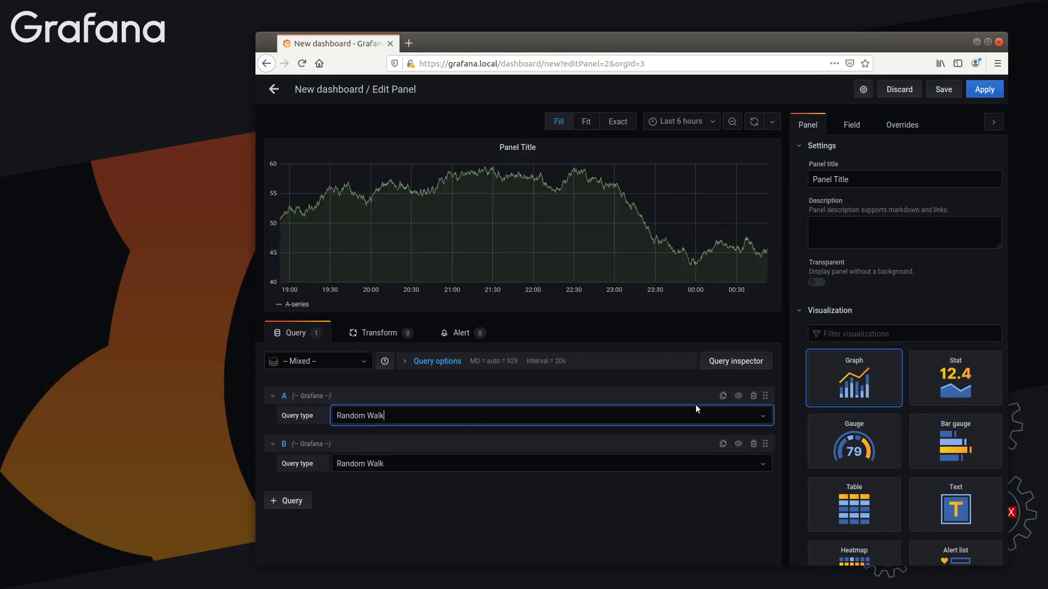
{"action": "mouse_move", "coordinate": [764, 396]}
{"action": "left_mouse_down"}
{"action": "mouse_move", "coordinate": [762, 486]}
{"action": "mouse_move", "coordinate": [764, 394]}
{"action": "left_mouse_up"}
{"action": "left_click", "coordinate": [753, 397]}
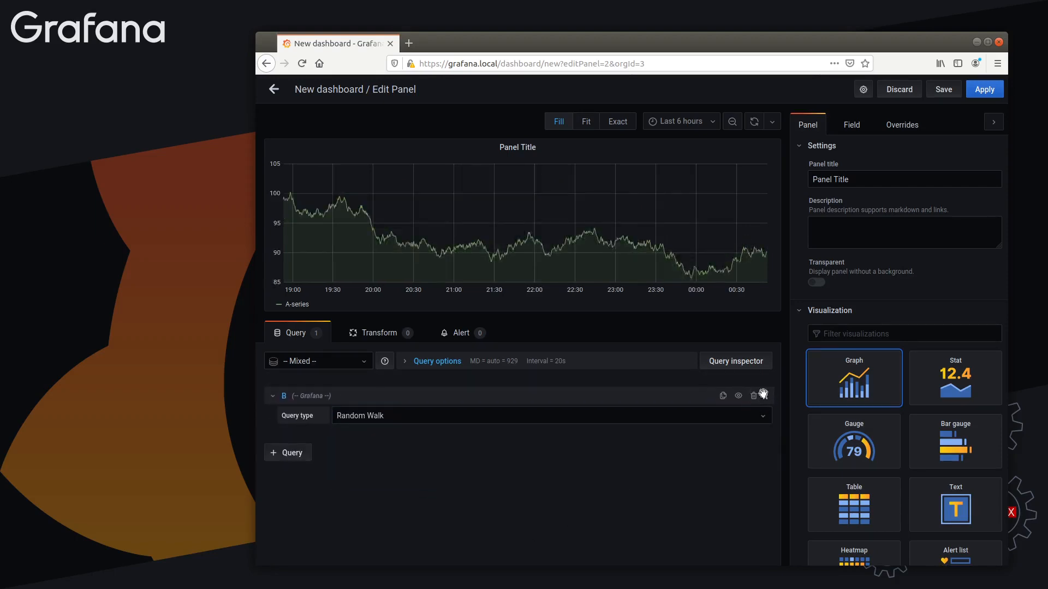
{"action": "left_click", "coordinate": [754, 395]}
Set the panel's data source to -- Grafana -- and add a new query
{"action": "left_click", "coordinate": [342, 361]}
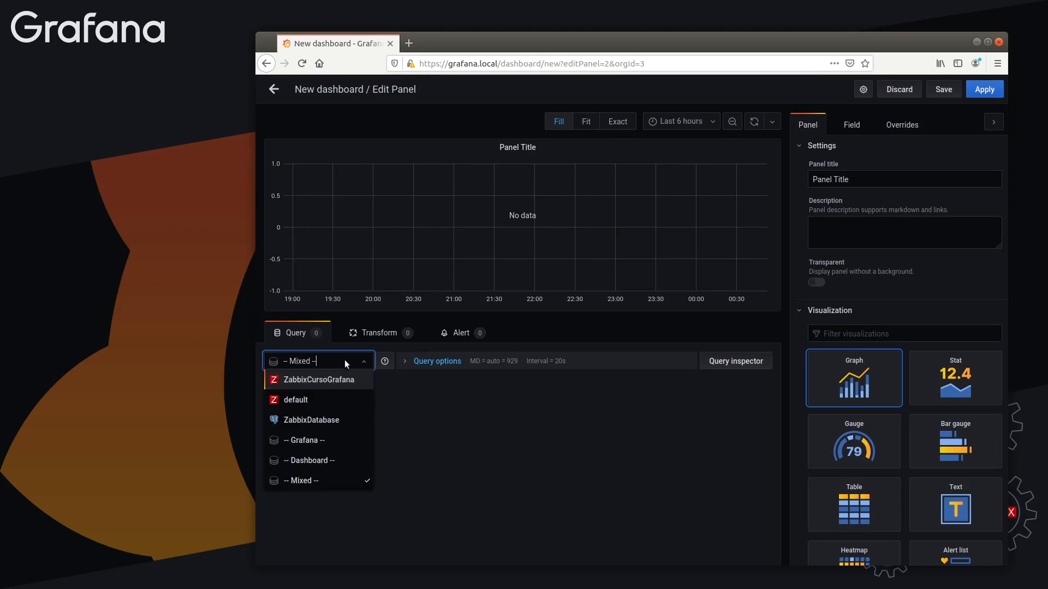
{"action": "left_click", "coordinate": [315, 442]}
{"action": "left_click", "coordinate": [313, 444]}
{"action": "left_click", "coordinate": [300, 410]}
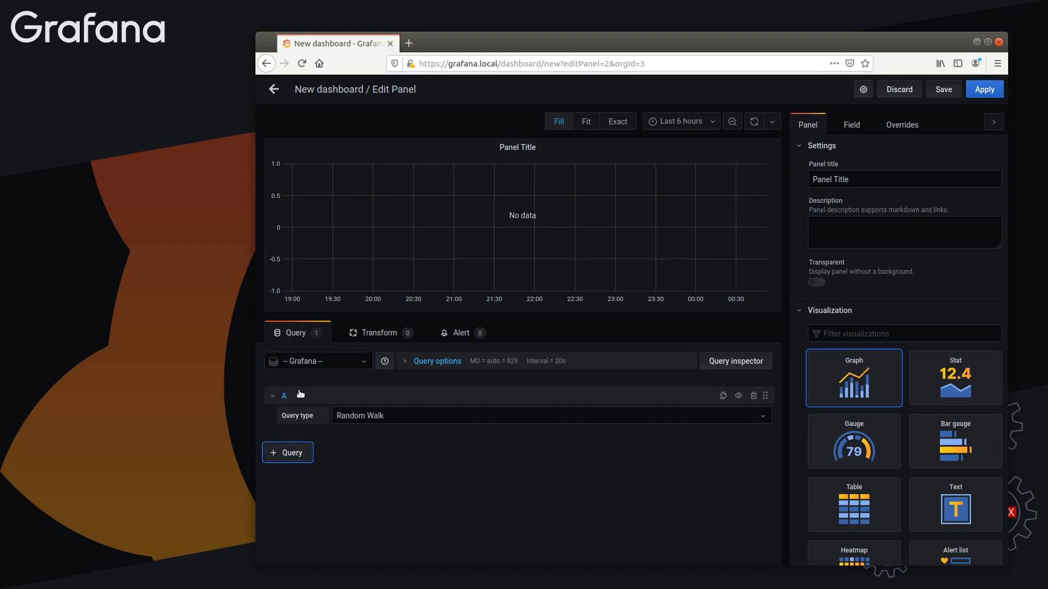
Set query A's type to Random Walk
{"action": "left_click", "coordinate": [383, 420]}
{"action": "left_click", "coordinate": [400, 506]}
{"action": "left_click", "coordinate": [406, 419]}
{"action": "left_click", "coordinate": [407, 436]}
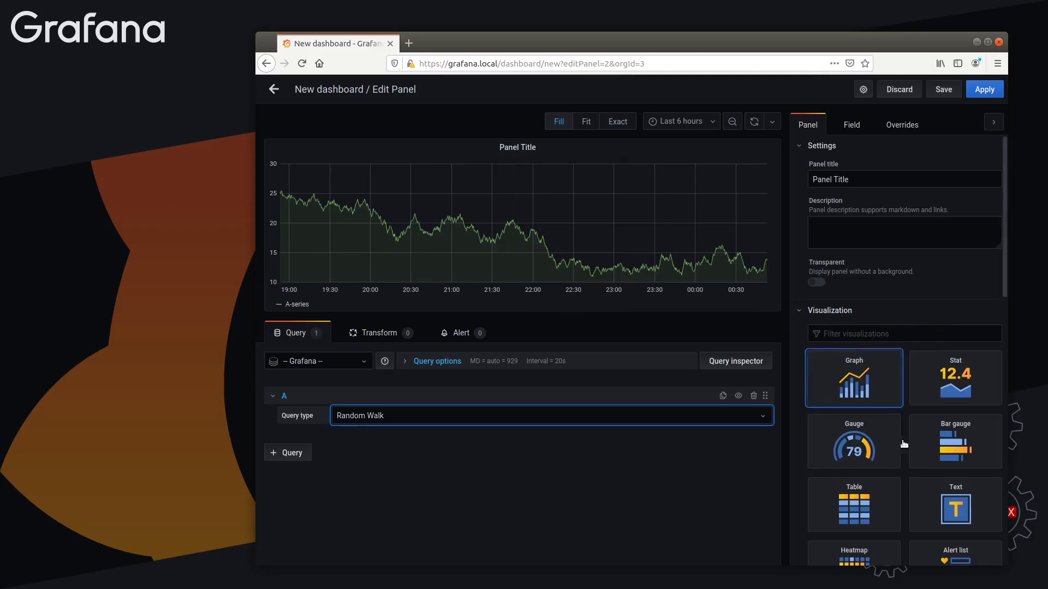
Choose Graph as the panel's visualization and reopen the list of visualizations
{"action": "left_click", "coordinate": [863, 384]}
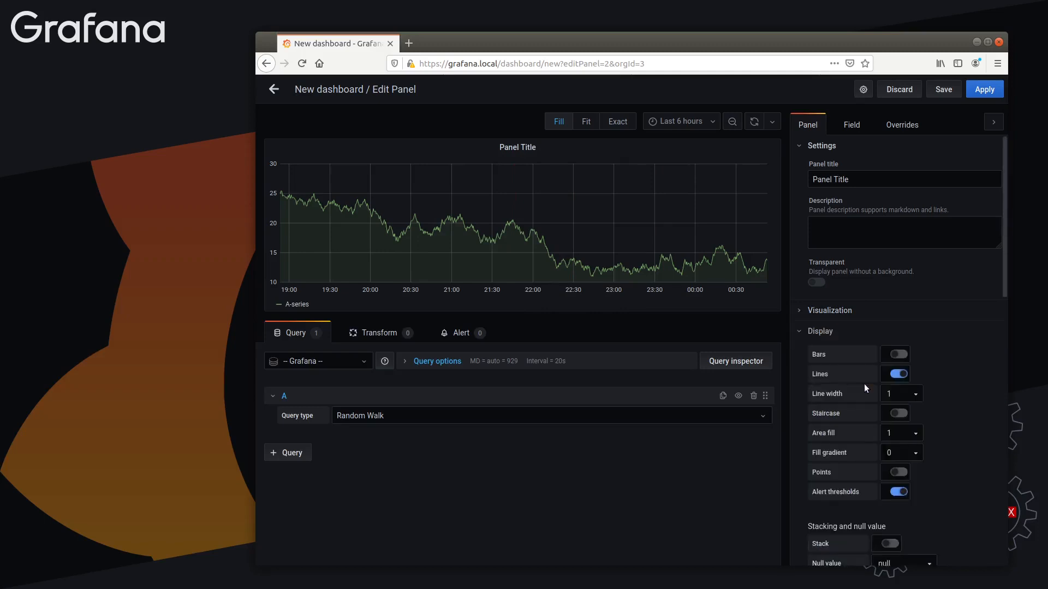
{"action": "left_click", "coordinate": [828, 312]}
{"action": "left_click", "coordinate": [829, 312]}
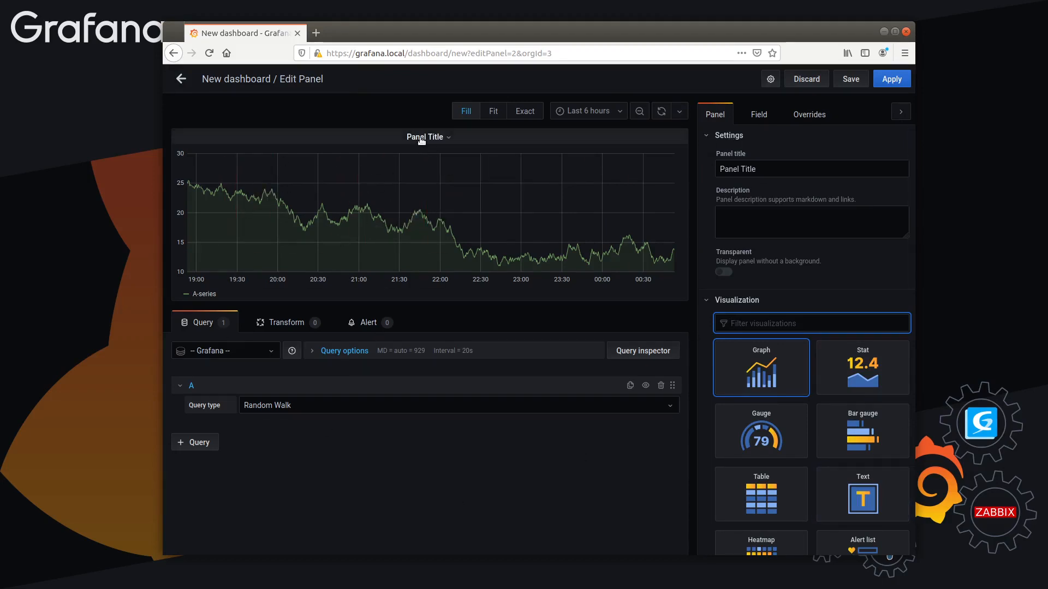
Collapse the Settings and Visualization sections to view the list of panel option groups
{"action": "left_click", "coordinate": [441, 142]}
{"action": "left_click", "coordinate": [744, 169]}
{"action": "triple_click", "coordinate": [744, 169]}
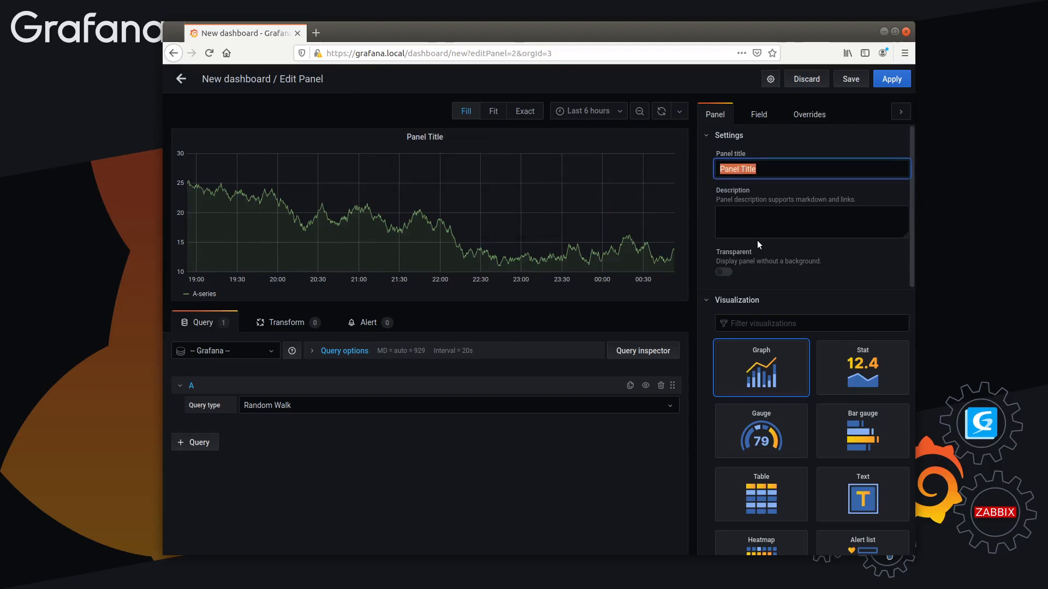
{"action": "left_click", "coordinate": [713, 136]}
{"action": "left_click", "coordinate": [710, 155]}
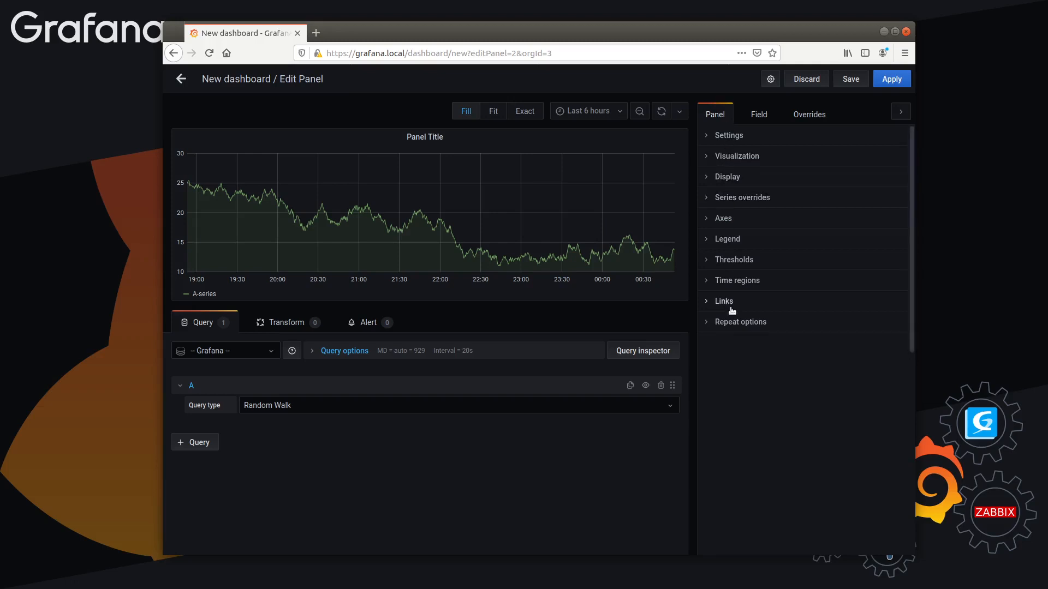
Expand the panel's Settings and set the panel title to "Meu painel 1"
{"action": "left_click", "coordinate": [722, 135]}
{"action": "triple_click", "coordinate": [746, 170]}
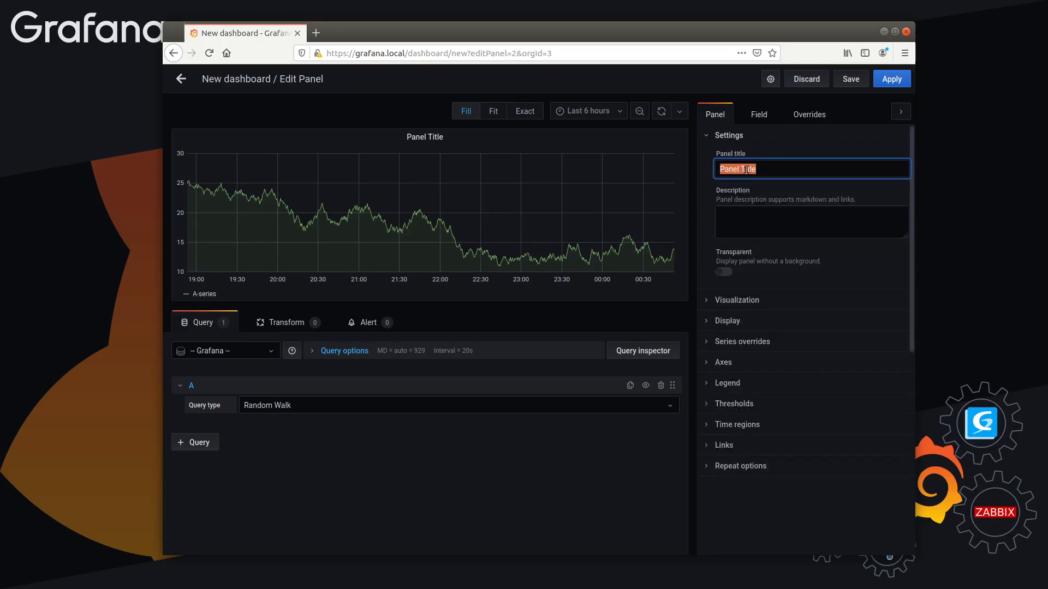
{"action": "type", "text": "Nome do paine"}
{"action": "key", "text": "ctrl+a"}
{"action": "type", "text": "Meu painel 4"}
{"action": "key", "text": "BackSpace"}
{"action": "type", "text": "1"}
Enter "Este é o painel 1" as the panel description and show it in the graph's info tooltip
{"action": "left_click", "coordinate": [751, 234]}
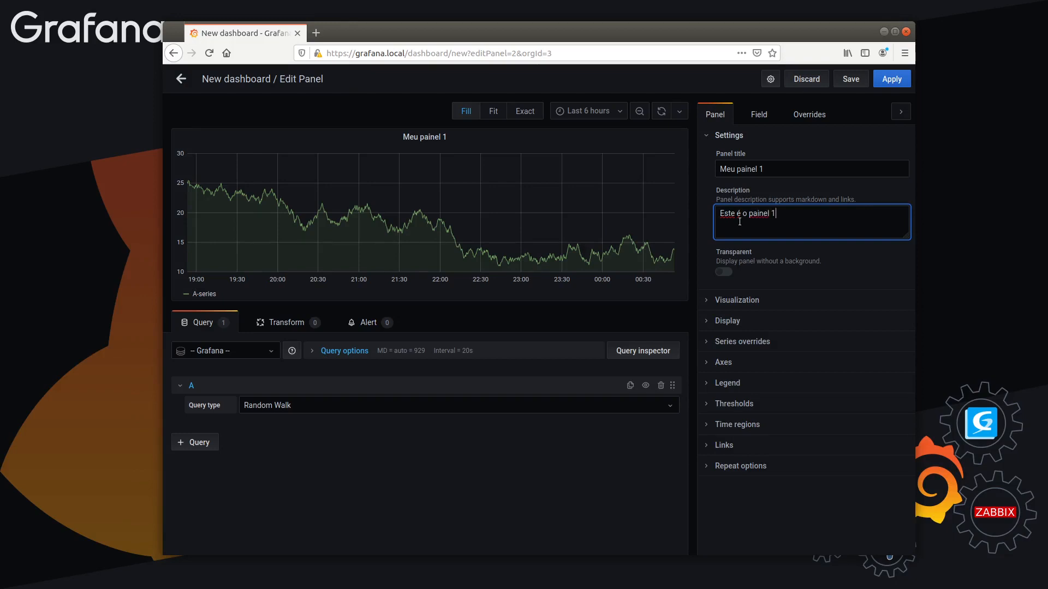
{"action": "left_click", "coordinate": [620, 532]}
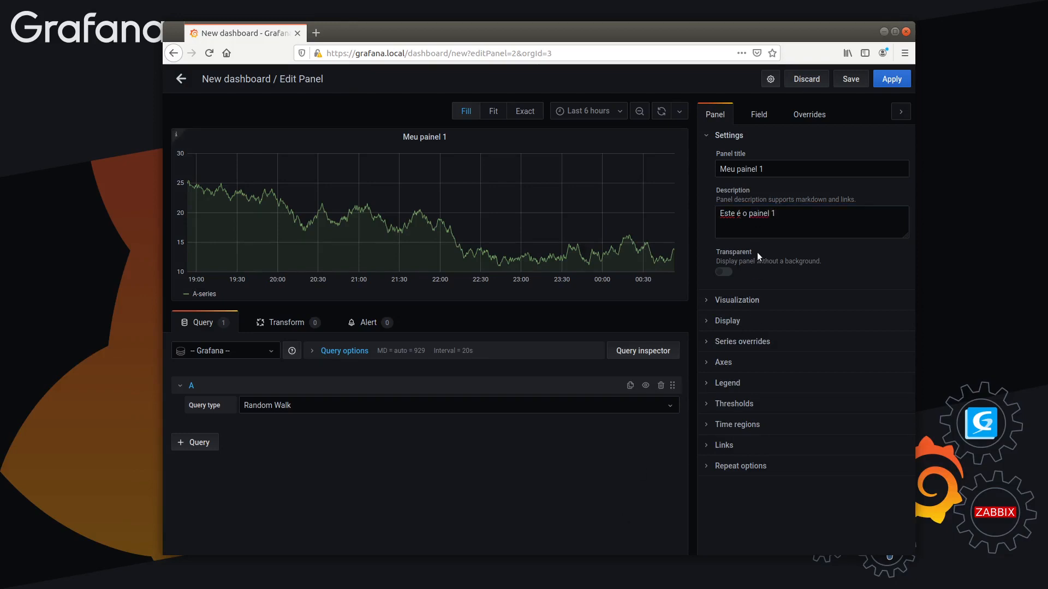
{"action": "mouse_move", "coordinate": [174, 145]}
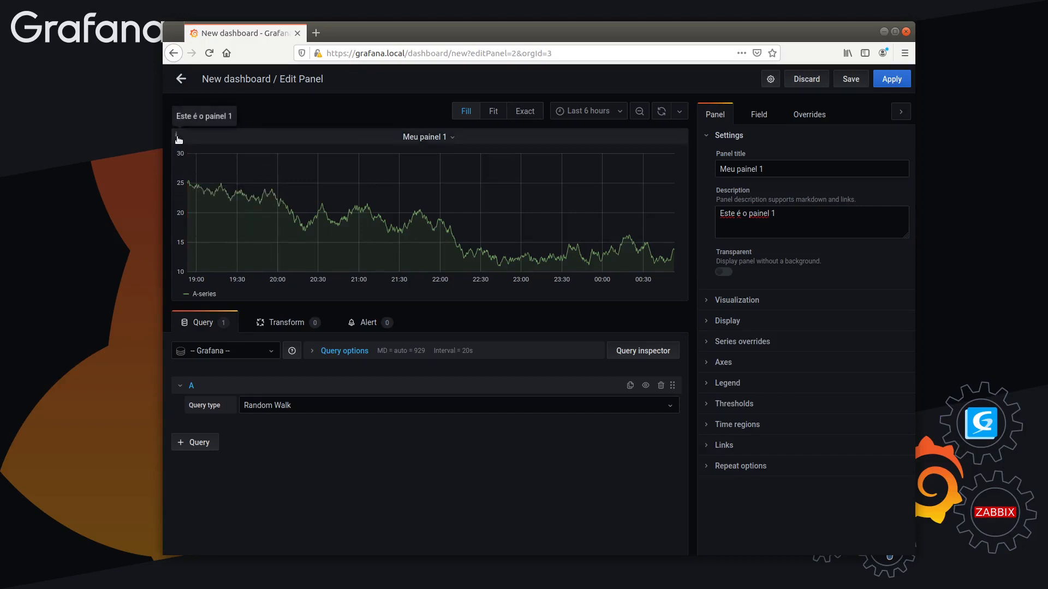
{"action": "left_click", "coordinate": [800, 217]}
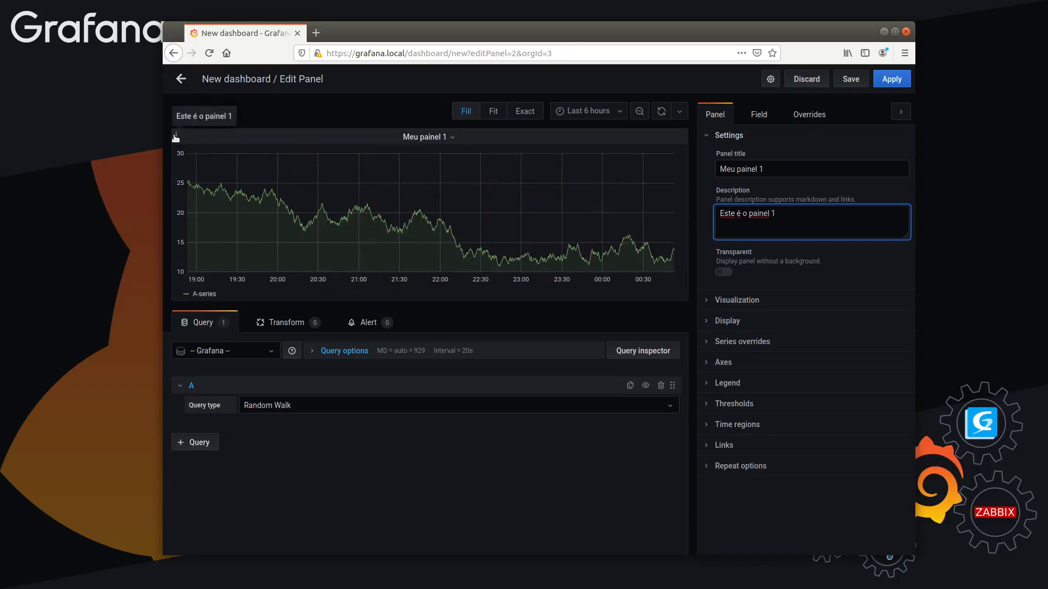
{"action": "left_click_drag", "start_coordinate": [852, 201], "coordinate": [804, 204]}
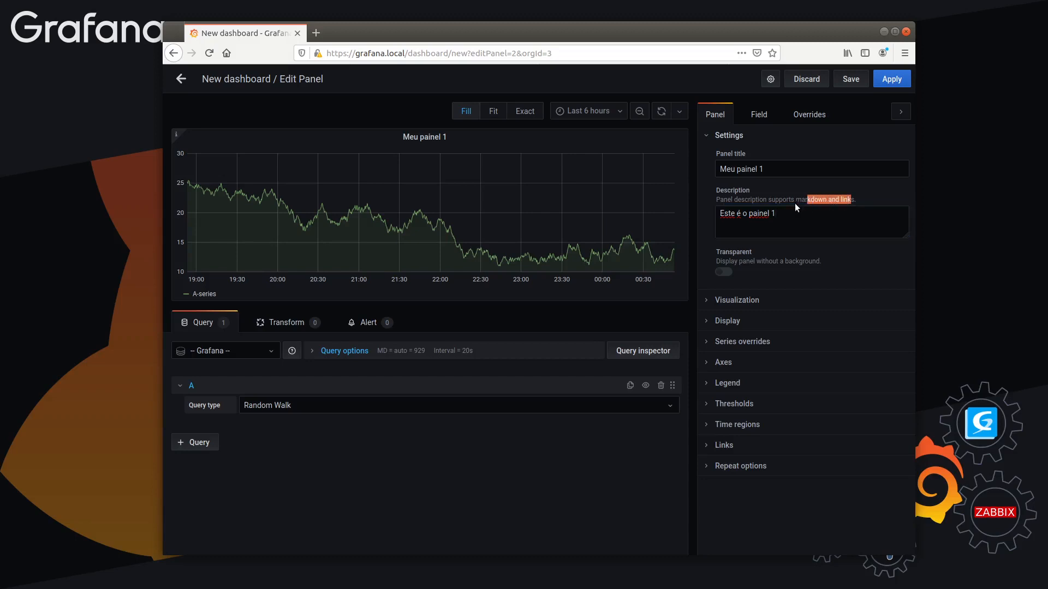
{"action": "left_click", "coordinate": [789, 236]}
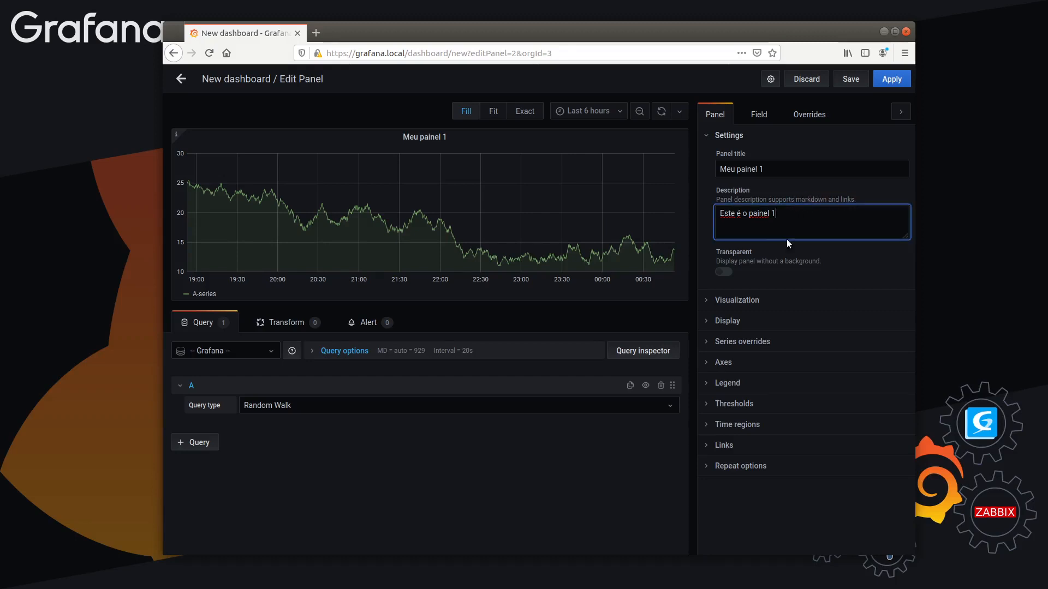
{"action": "left_click", "coordinate": [807, 300]}
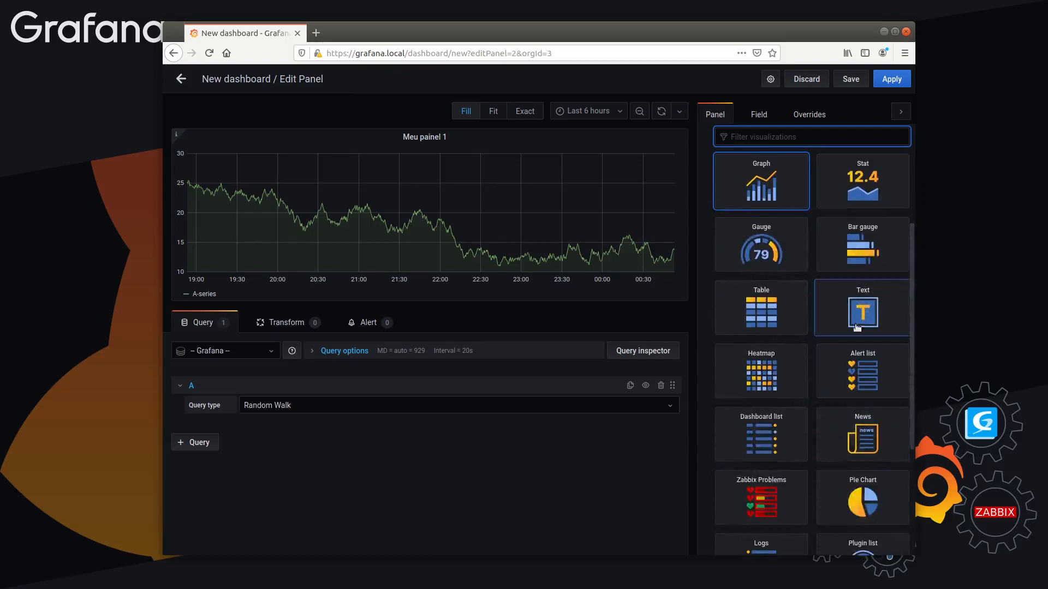
{"action": "scroll", "coordinate": [719, 330], "scroll_direction": "up", "scroll_amount": 5}
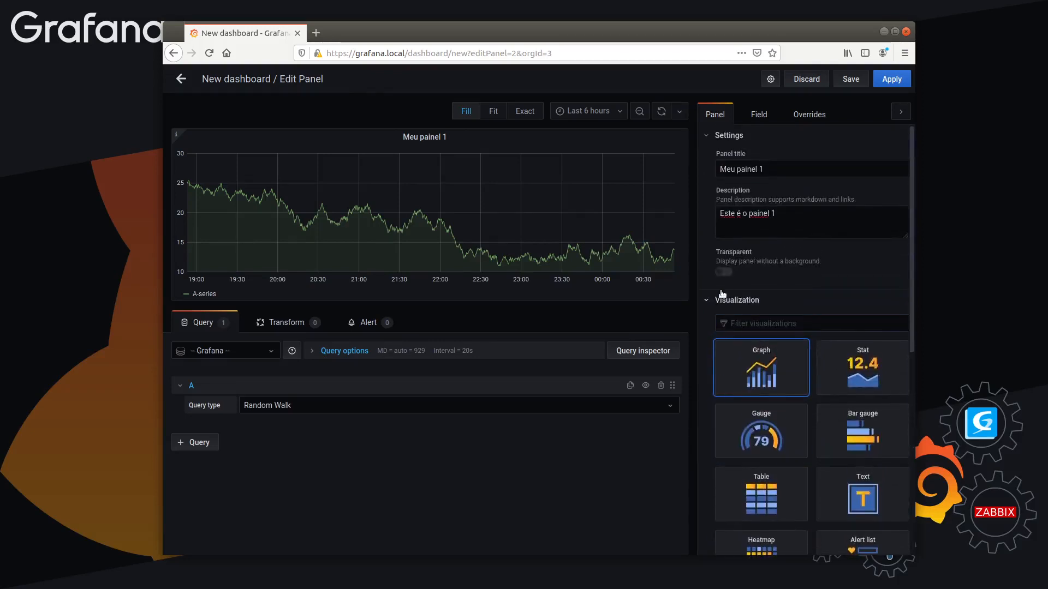
{"action": "left_click", "coordinate": [722, 297]}
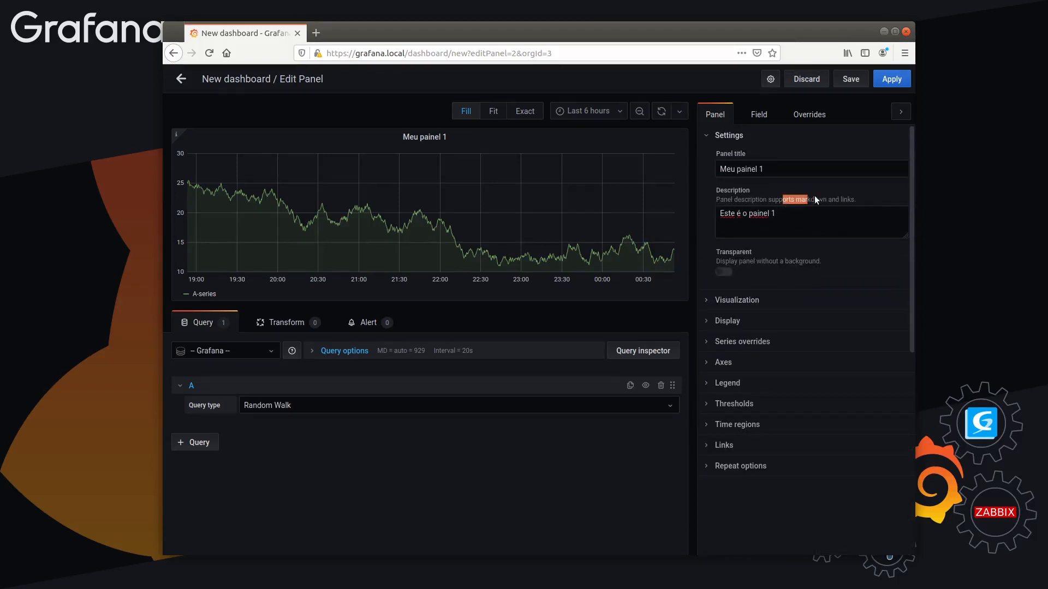
Turn the panel description's text into a level-one markdown heading, "# Este é o painel 1"
{"action": "left_click", "coordinate": [747, 232]}
{"action": "key", "text": "ctrl+a"}
{"action": "left_click_drag", "start_coordinate": [831, 222], "coordinate": [700, 207]}
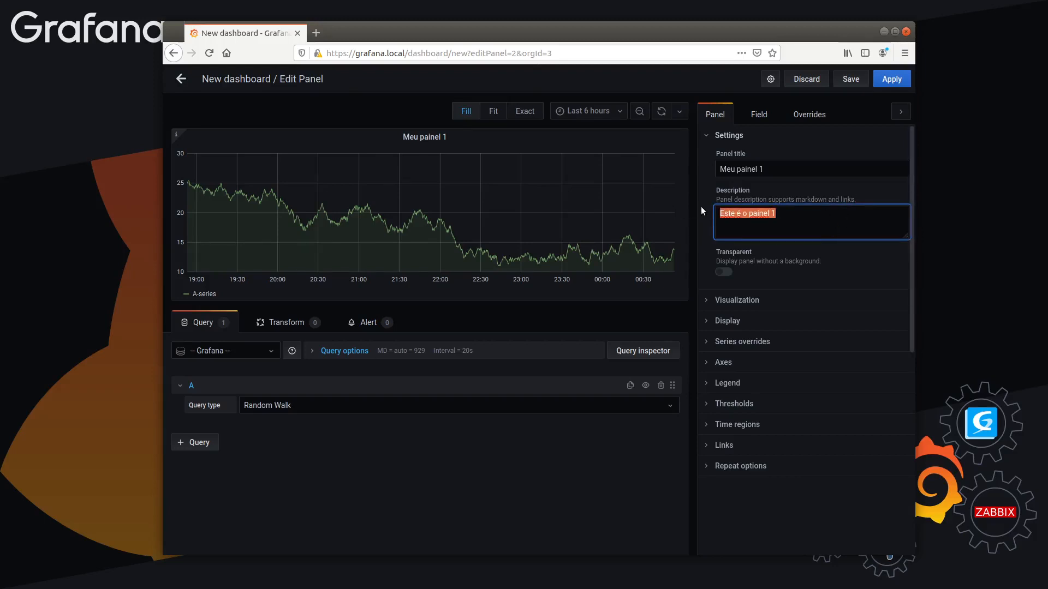
{"action": "left_click", "coordinate": [843, 219]}
{"action": "left_click_drag", "start_coordinate": [842, 219], "coordinate": [721, 213]}
{"action": "left_click", "coordinate": [735, 213]}
{"action": "type", "text": "#"}
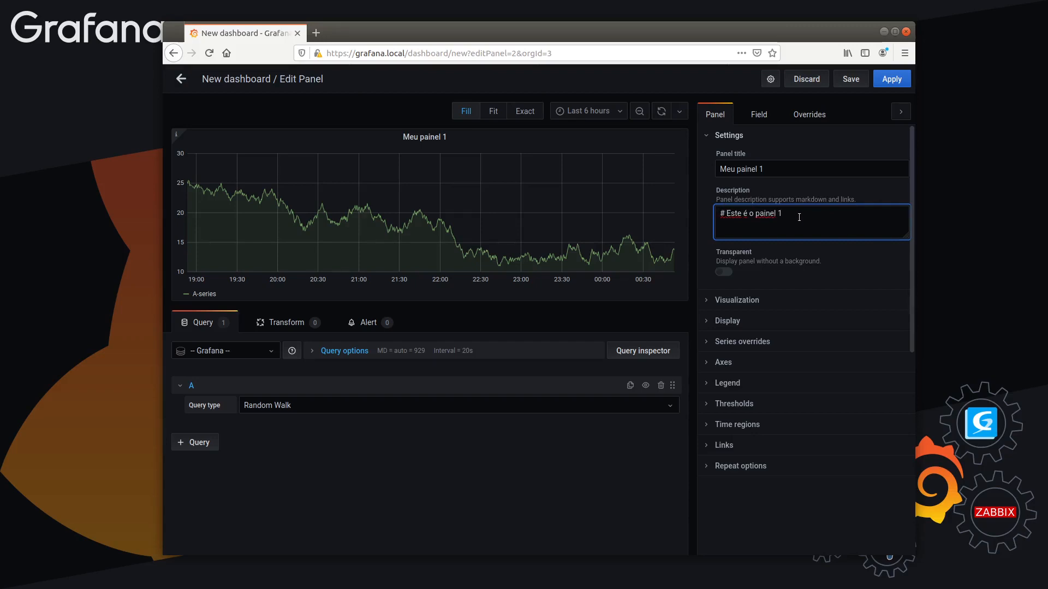
Add the line "O painel 1 mostra informações aleatórias" below the description's heading and check the rendered heading in the graph's info tooltip
{"action": "key", "text": "Right"}
{"action": "key", "text": "Delete"}
{"action": "type", "text": "ões aleatório"}
{"action": "key", "text": "BackSpace"}
{"action": "type", "text": "as"}
{"action": "left_click", "coordinate": [829, 247]}
{"action": "mouse_move", "coordinate": [175, 131]}
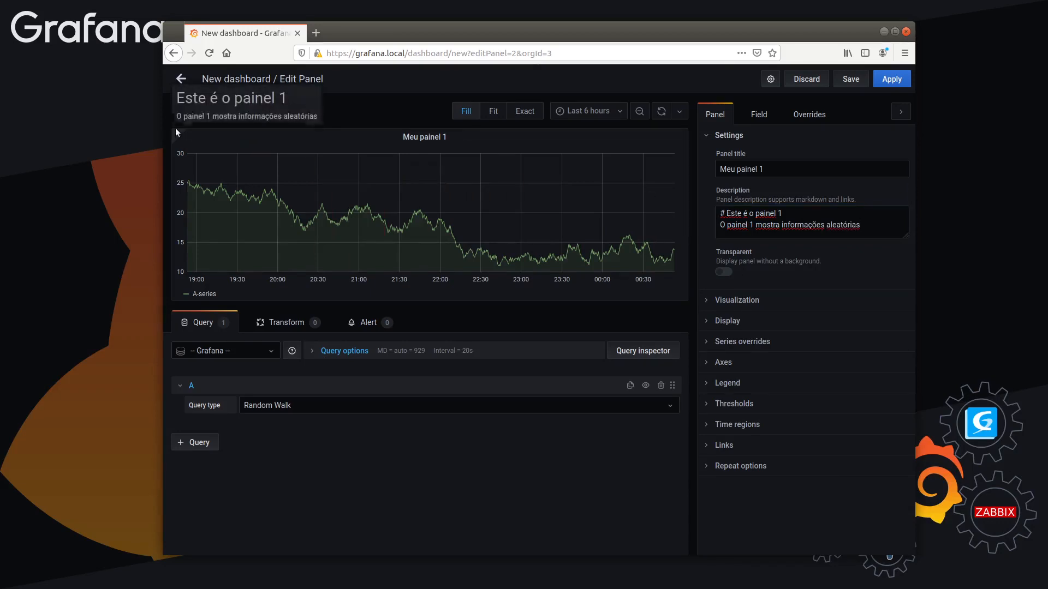
{"action": "left_click_drag", "start_coordinate": [177, 99], "coordinate": [283, 98]}
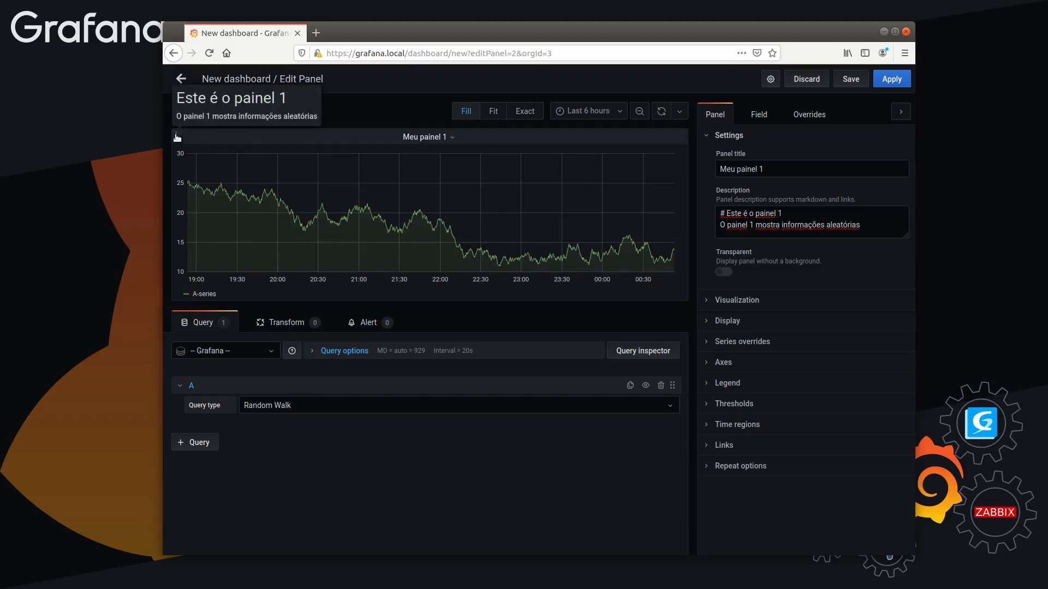
{"action": "left_click_drag", "start_coordinate": [186, 97], "coordinate": [298, 98]}
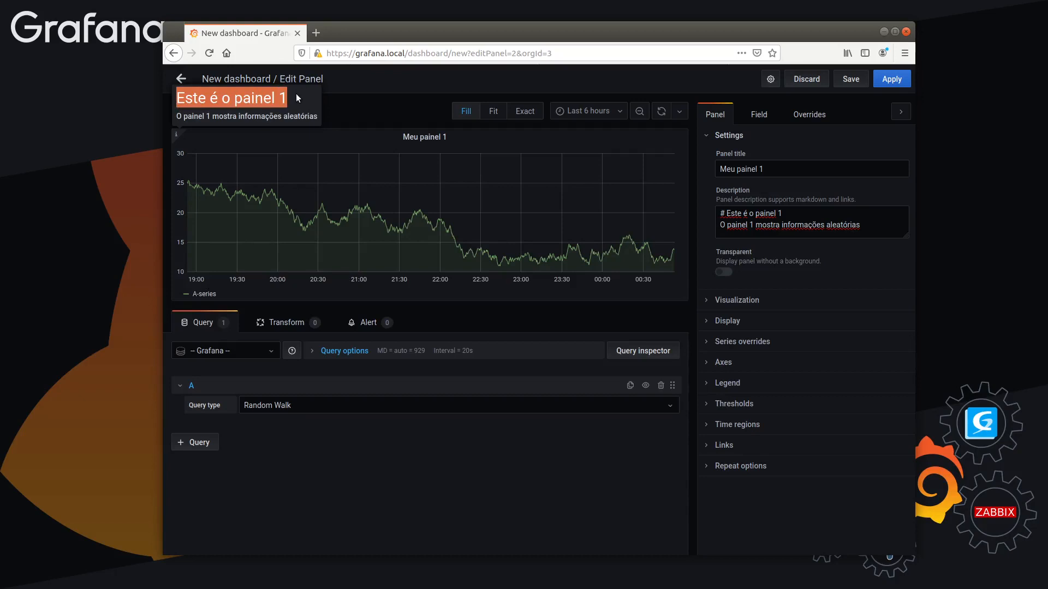
Duplicate the description's heading line below itself as a level-two heading, "## Este é o painel 1"
{"action": "left_click", "coordinate": [791, 211]}
{"action": "key", "text": "shift+Home"}
{"action": "key", "text": "ctrl+c"}
{"action": "key", "text": "End"}
{"action": "key", "text": "Return"}
{"action": "key", "text": "ctrl+v"}
{"action": "key", "text": "Home"}
{"action": "type", "text": "#"}
Add a level-three heading "### Este é o painel 1" to the description and compare the heading sizes in the info tooltip
{"action": "key", "text": "End"}
{"action": "key", "text": "shift+Home"}
{"action": "key", "text": "ctrl+c"}
{"action": "key", "text": "End"}
{"action": "key", "text": "Return"}
{"action": "key", "text": "ctrl+v"}
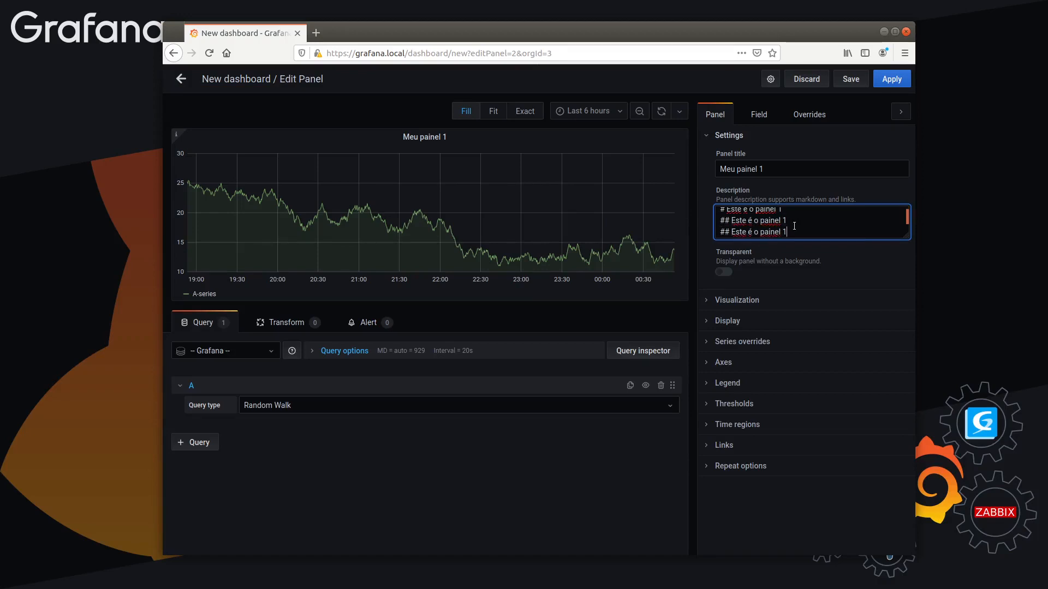
{"action": "type", "text": "#"}
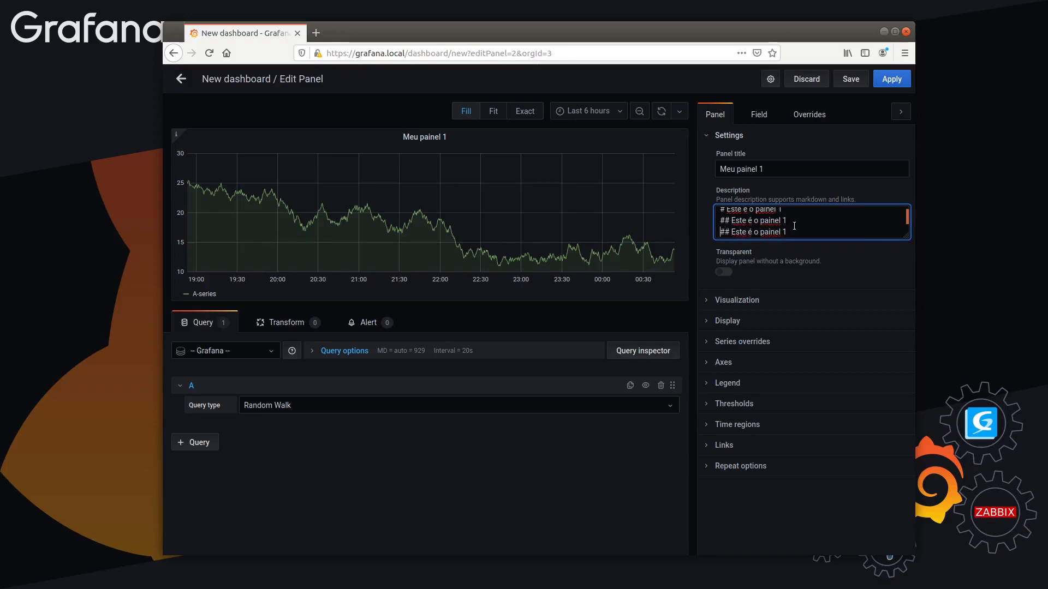
{"action": "left_click", "coordinate": [416, 384]}
{"action": "mouse_move", "coordinate": [176, 135]}
{"action": "left_click_drag", "start_coordinate": [177, 154], "coordinate": [314, 214]}
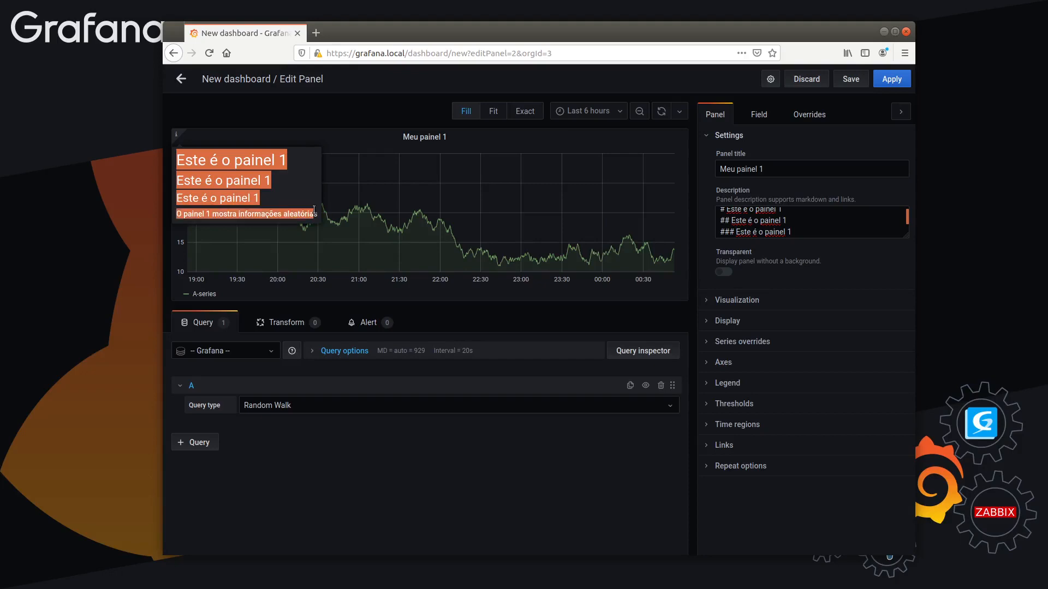
{"action": "triple_click", "coordinate": [279, 212]}
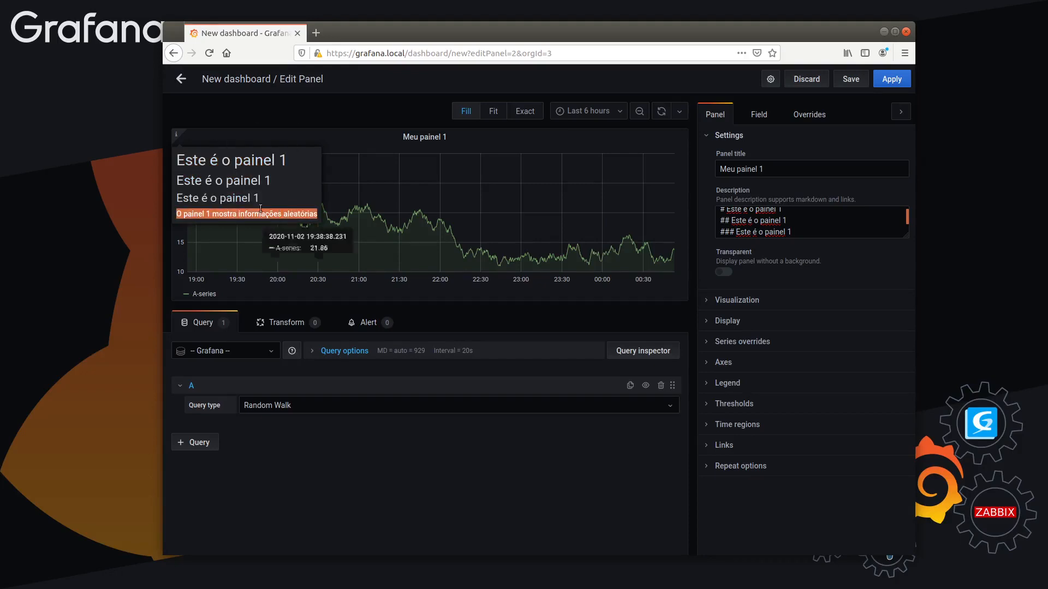
Delete the level-one and level-two heading lines from the description and show the info tooltip again
{"action": "left_click", "coordinate": [770, 231]}
{"action": "left_click_drag", "start_coordinate": [798, 224], "coordinate": [664, 199]}
{"action": "key", "text": "Up"}
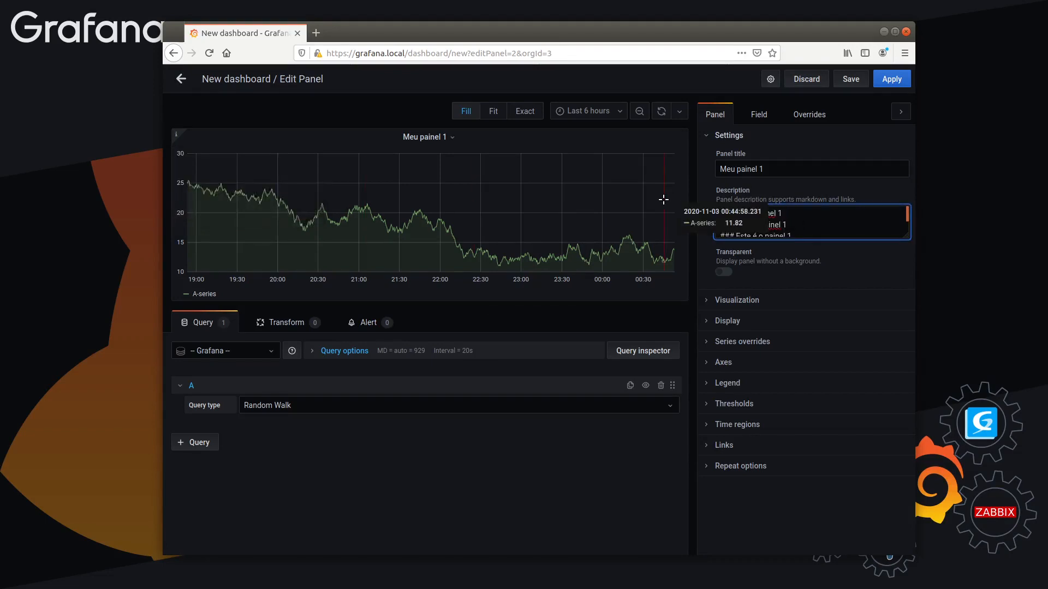
{"action": "key", "text": "shift+Down"}
{"action": "key", "text": "shift+Down"}
{"action": "key", "text": "Delete"}
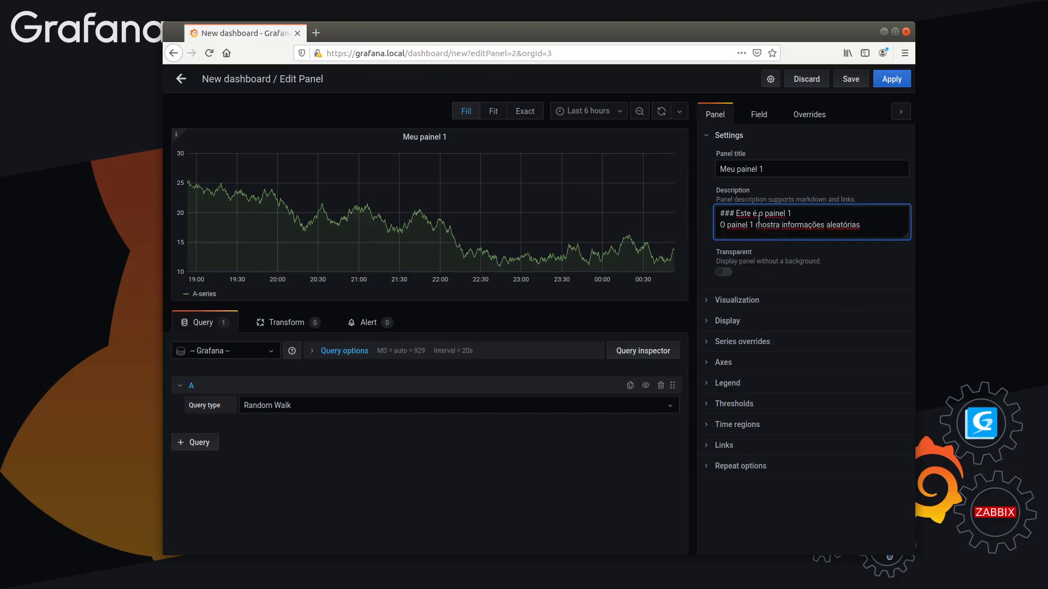
{"action": "mouse_move", "coordinate": [176, 135]}
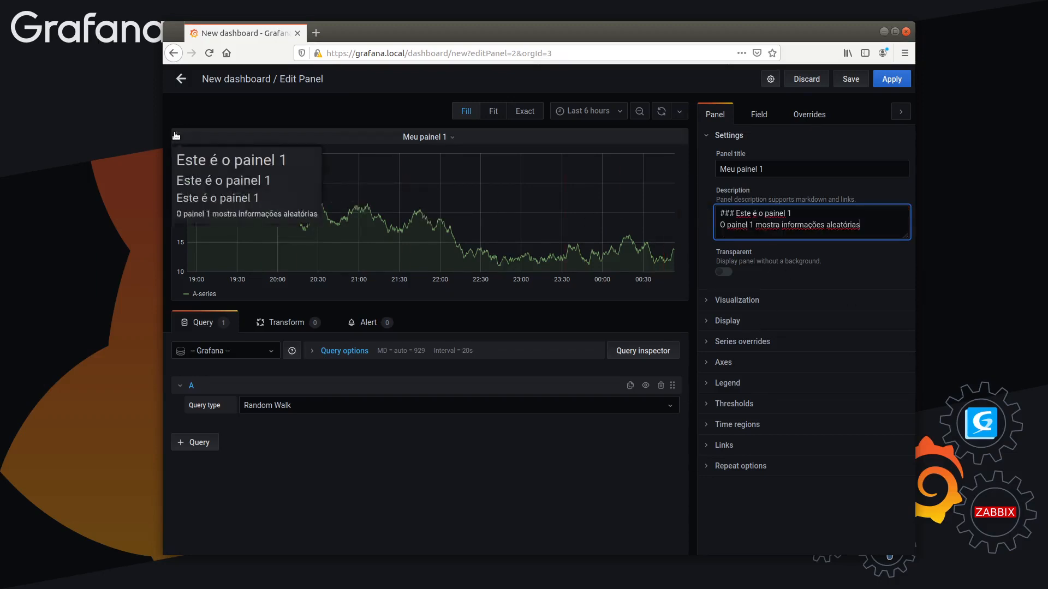
{"action": "left_click", "coordinate": [855, 280]}
{"action": "mouse_move", "coordinate": [176, 134]}
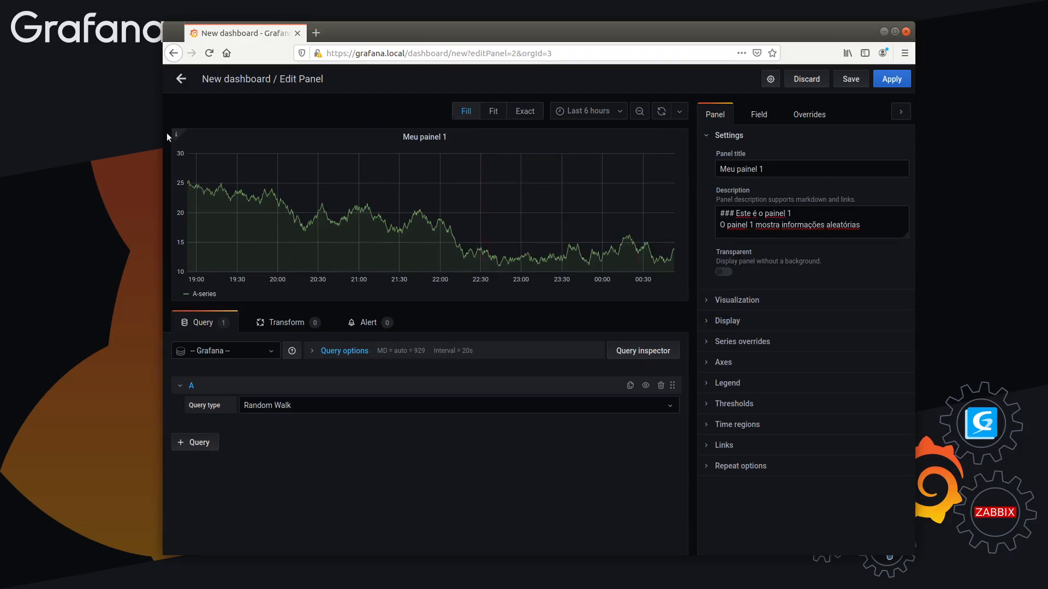
Preview the panel at Fit size, set the preview to Exact, and return to the dashboard
{"action": "left_click", "coordinate": [493, 111]}
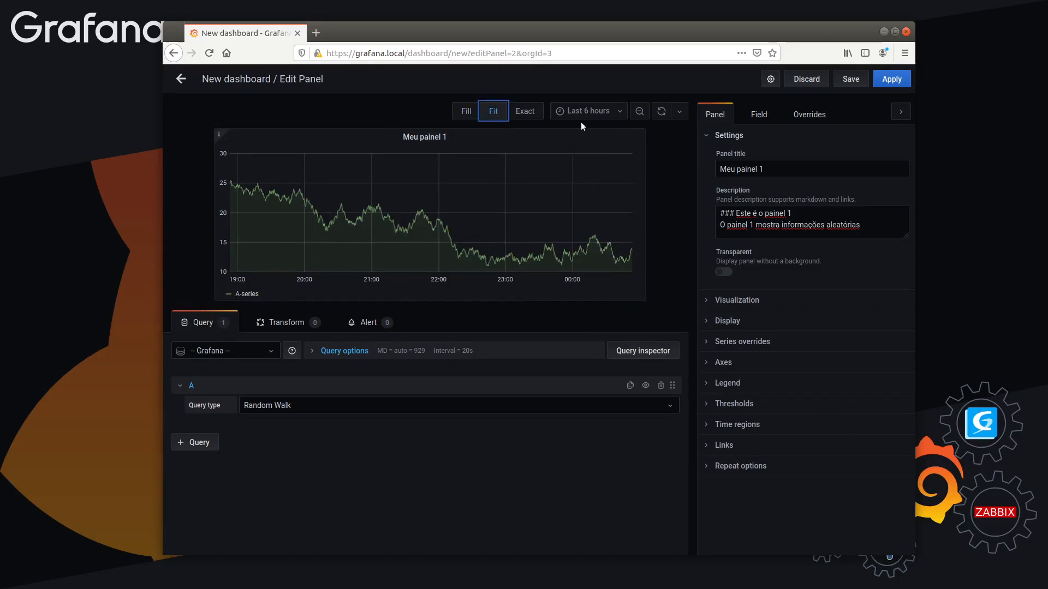
{"action": "left_click", "coordinate": [525, 111]}
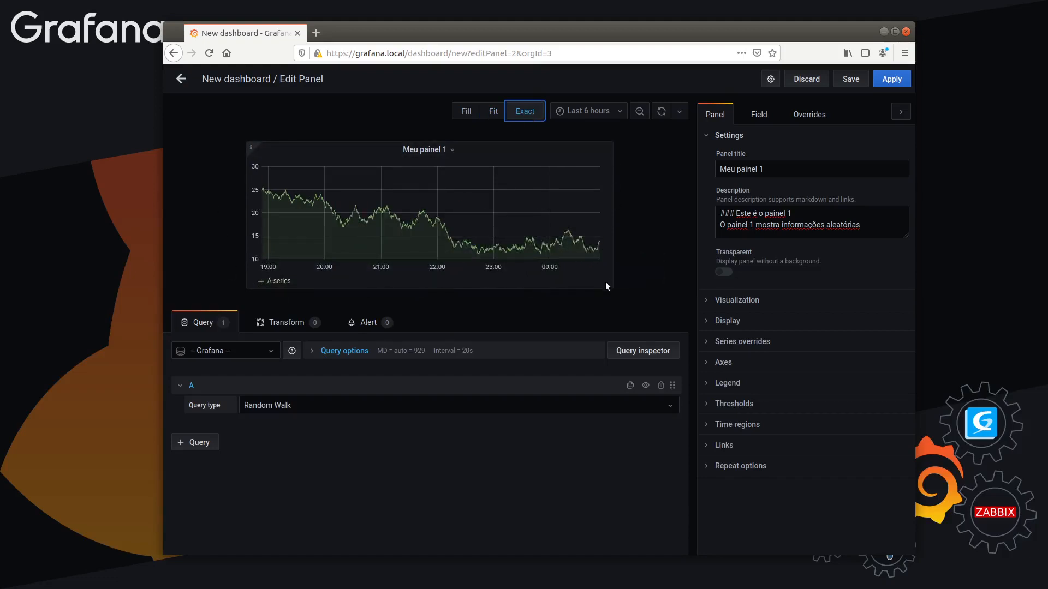
{"action": "left_click", "coordinate": [181, 79]}
Reopen "Meu painel 1" for editing from the dashboard and go back without changing it
{"action": "mouse_move", "coordinate": [388, 102]}
{"action": "left_mouse_down"}
{"action": "mouse_move", "coordinate": [446, 126]}
{"action": "mouse_move", "coordinate": [405, 171]}
{"action": "mouse_move", "coordinate": [393, 110]}
{"action": "left_mouse_up"}
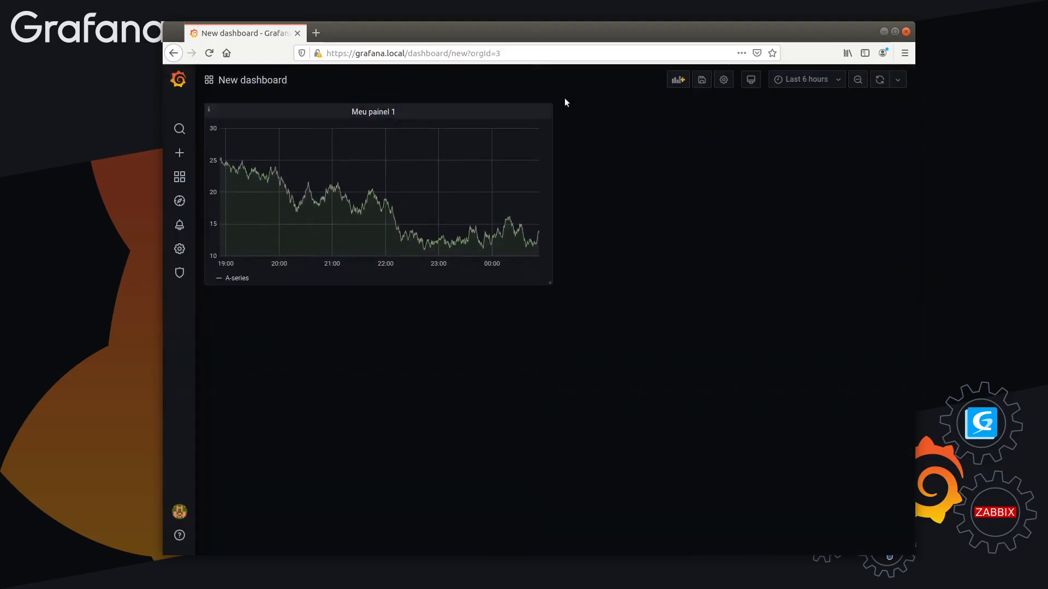
{"action": "left_click", "coordinate": [377, 115]}
{"action": "left_click", "coordinate": [375, 143]}
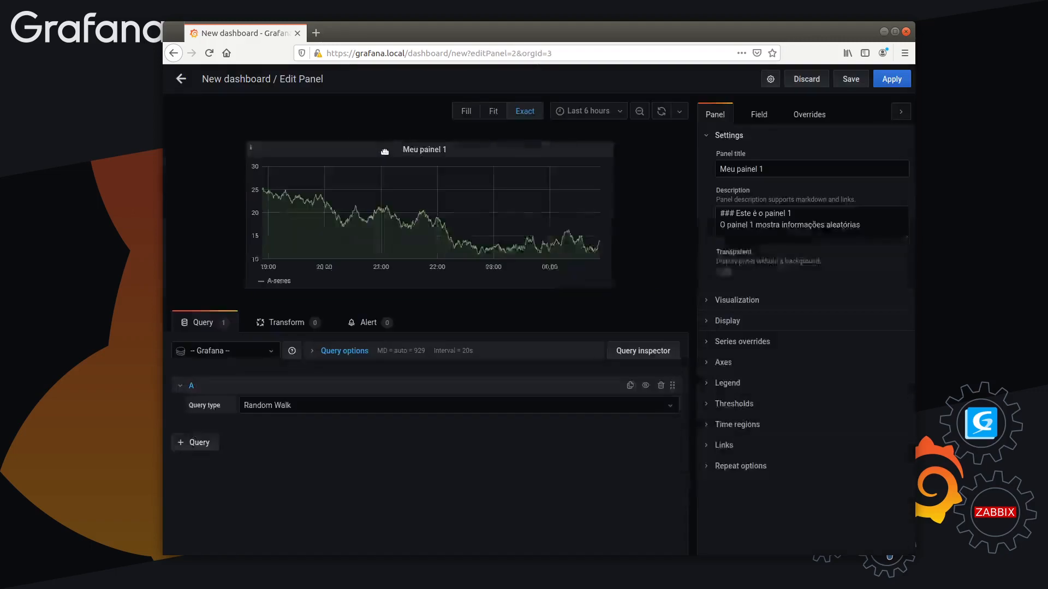
{"action": "left_click", "coordinate": [178, 81]}
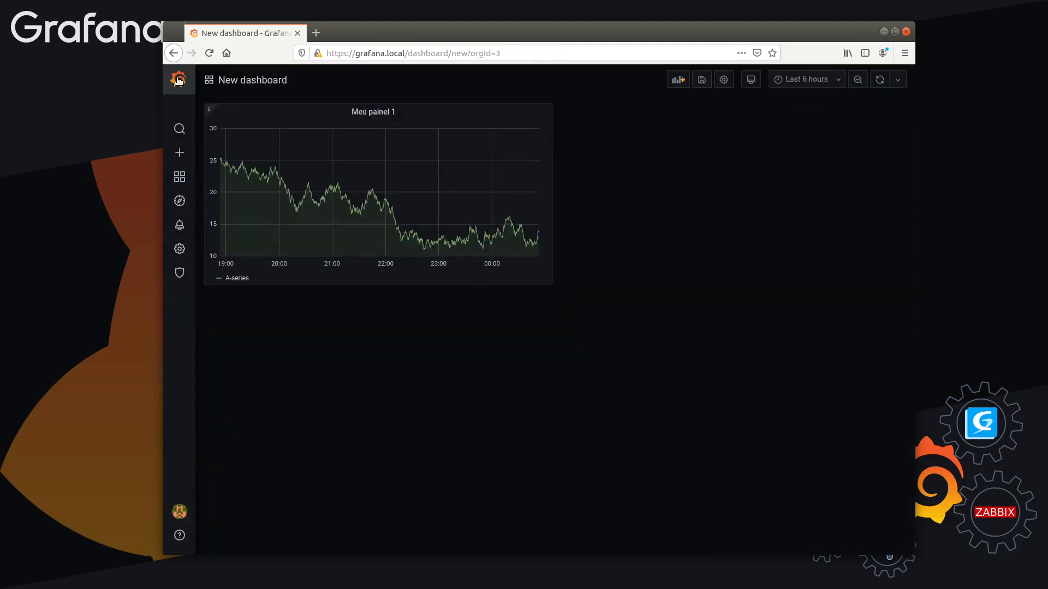
Shrink the "Meu painel 1" panel slightly in width and height on the dashboard
{"action": "left_click_drag", "start_coordinate": [378, 105], "coordinate": [389, 83]}
{"action": "left_click_drag", "start_coordinate": [546, 285], "coordinate": [533, 257]}
{"action": "left_click_drag", "start_coordinate": [404, 110], "coordinate": [506, 249]}
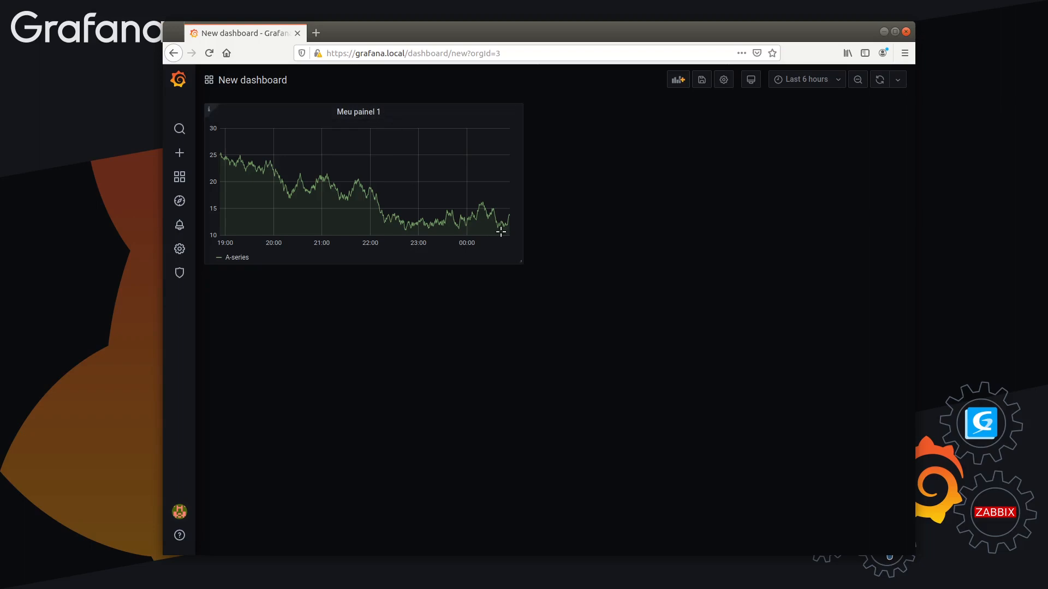
View "Meu painel 1" enlarged on its own and open its editor, returning to the dashboard after each
{"action": "left_click", "coordinate": [377, 112]}
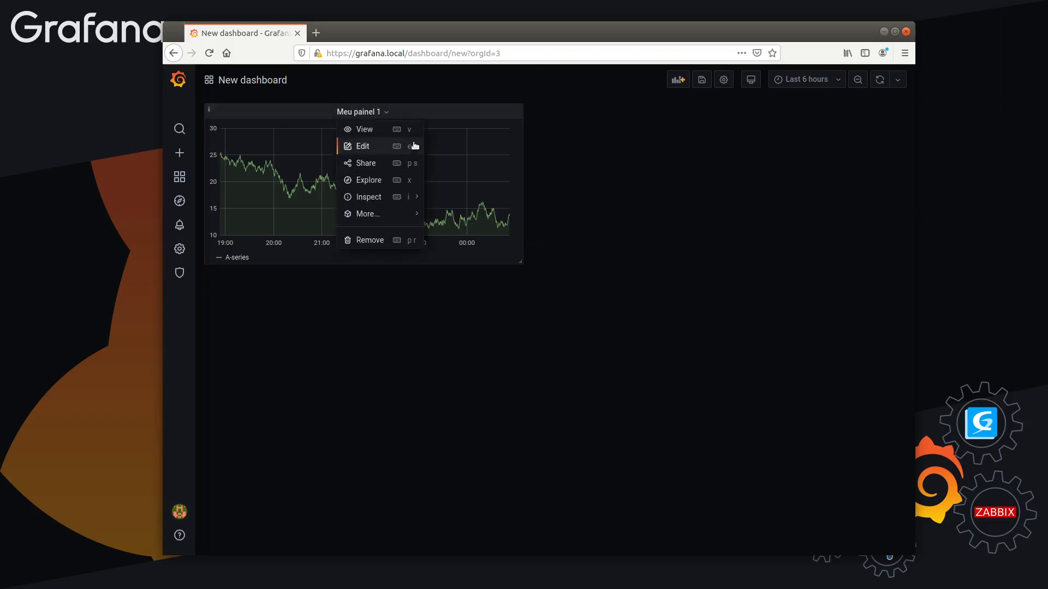
{"action": "left_click", "coordinate": [369, 131]}
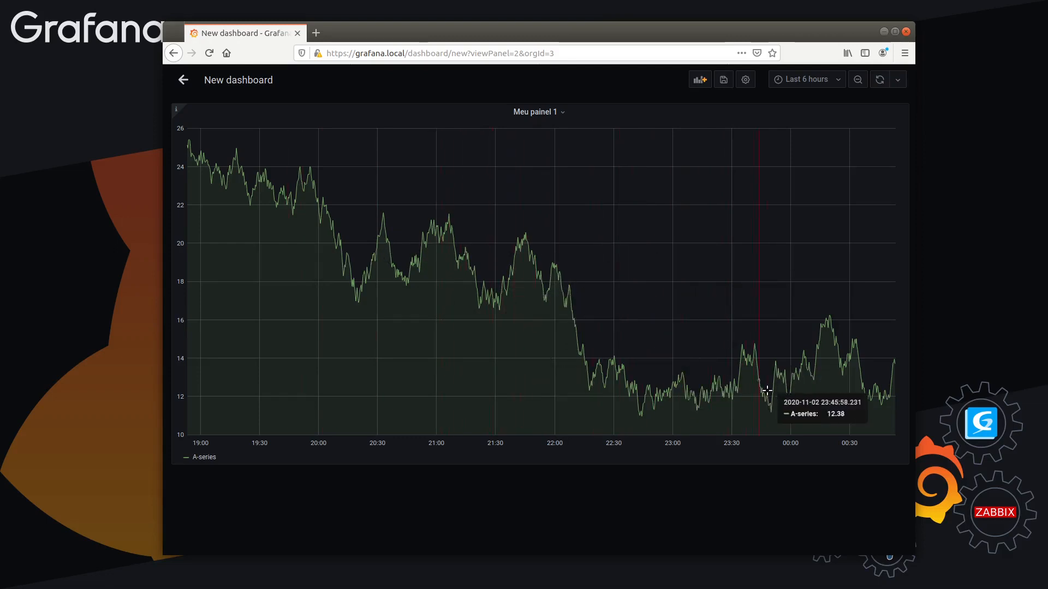
{"action": "left_click", "coordinate": [182, 80]}
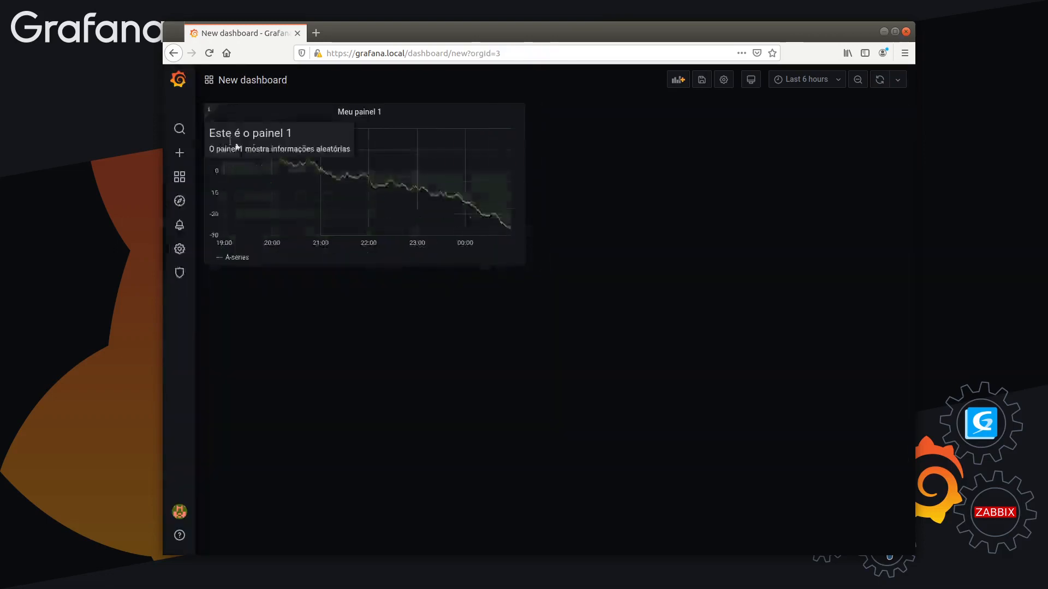
{"action": "left_click", "coordinate": [360, 112]}
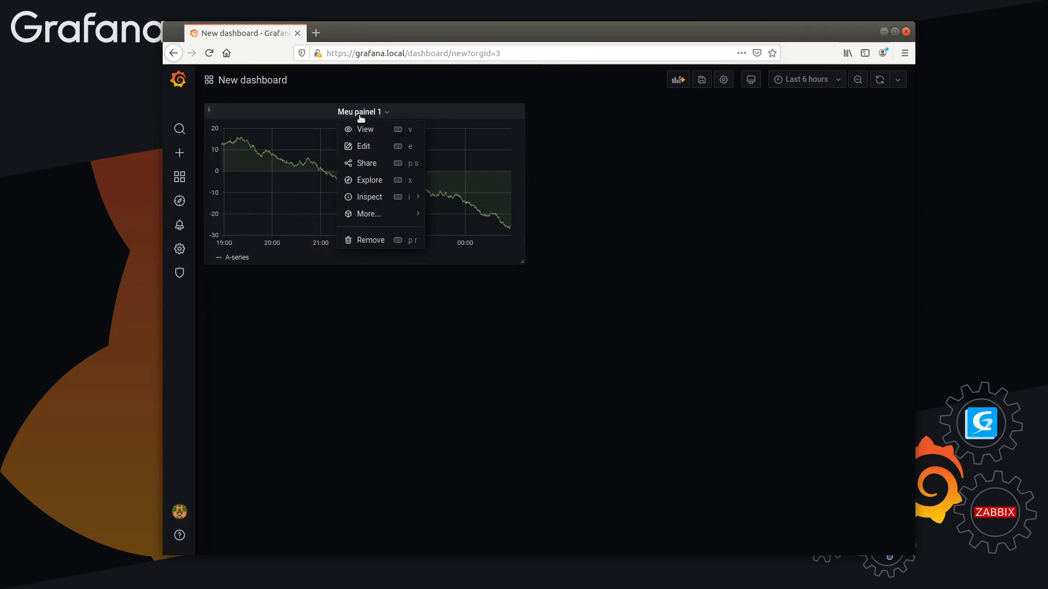
{"action": "left_click", "coordinate": [364, 146]}
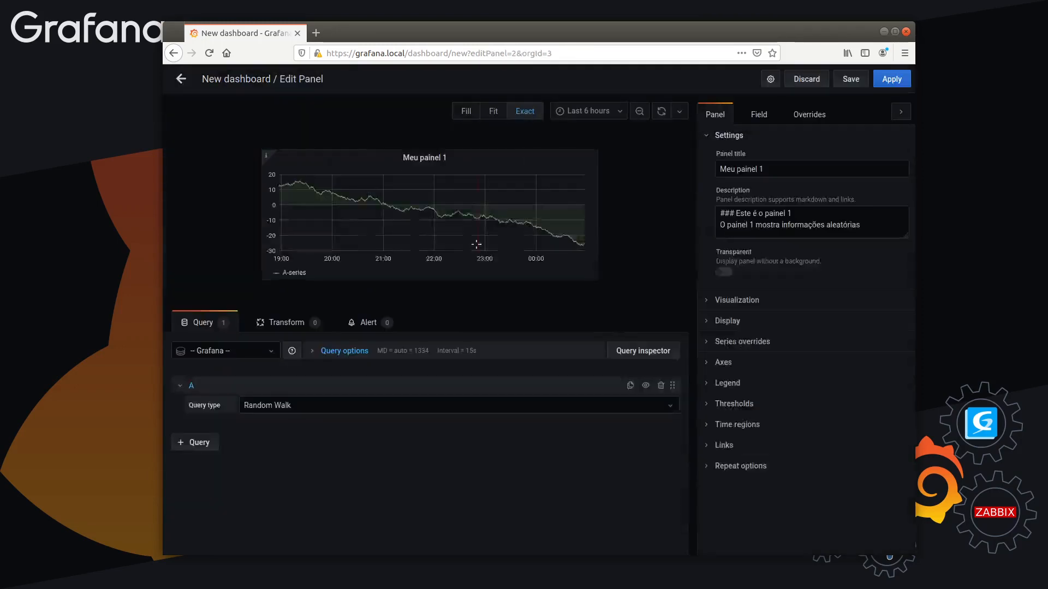
{"action": "left_click", "coordinate": [181, 79]}
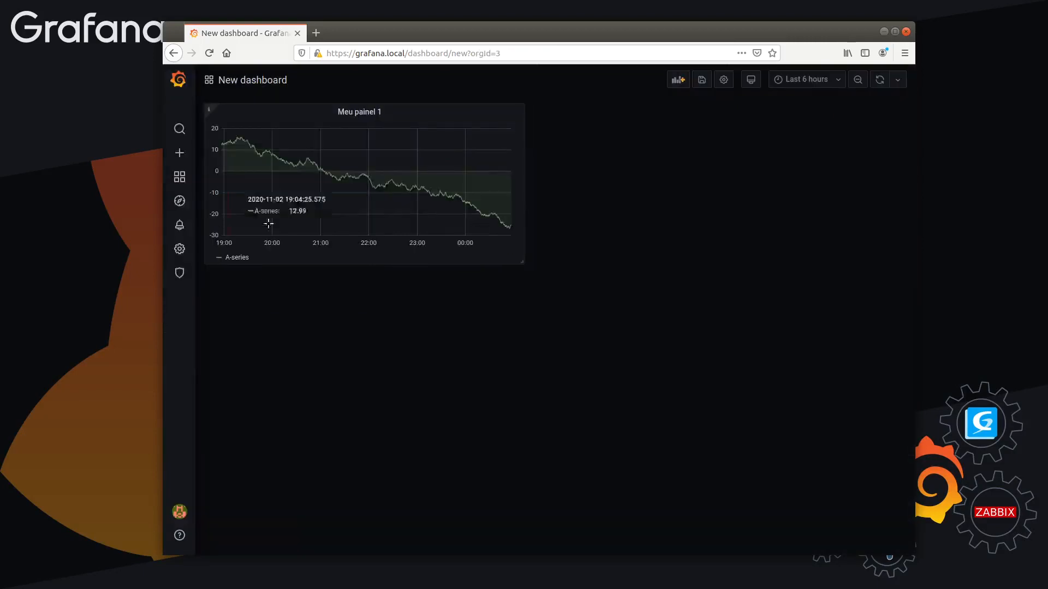
Examine the Snapshot and Link sharing options of "Meu painel 1" and close the sharing dialog
{"action": "left_click", "coordinate": [367, 115]}
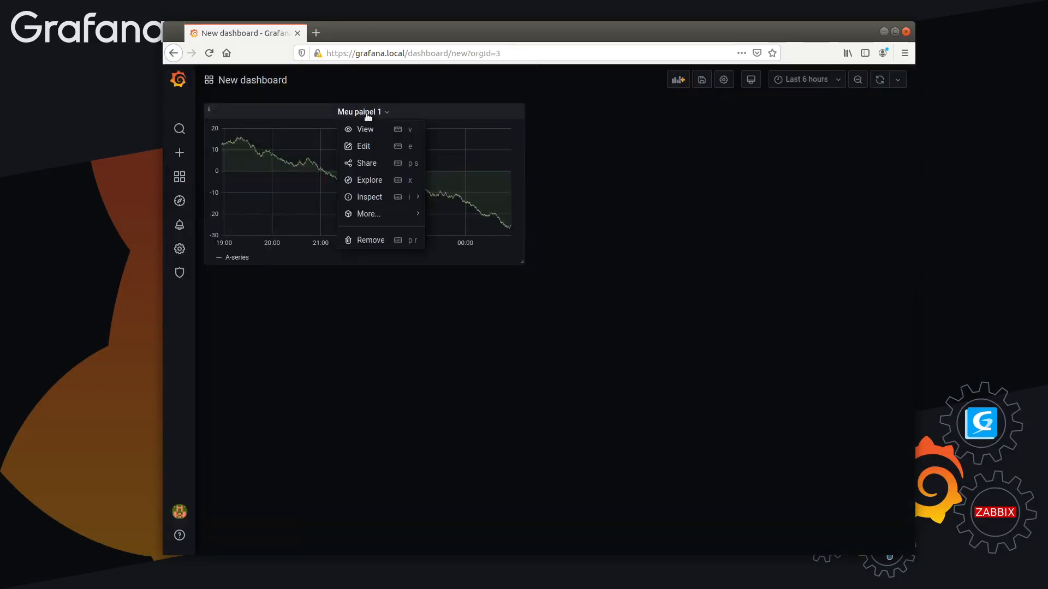
{"action": "left_click", "coordinate": [373, 165]}
{"action": "left_click", "coordinate": [474, 126]}
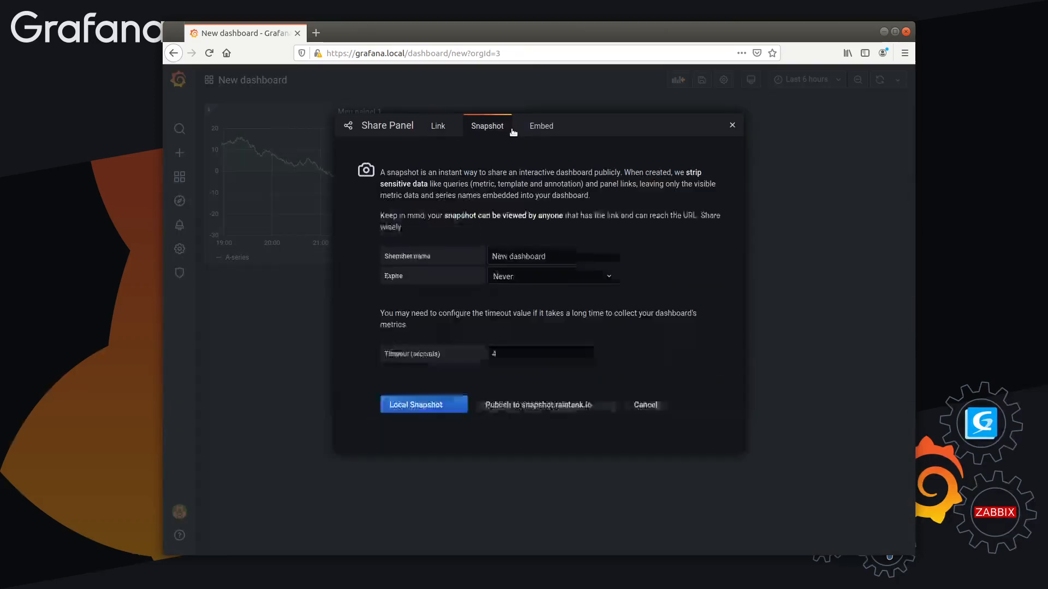
{"action": "left_click", "coordinate": [450, 128]}
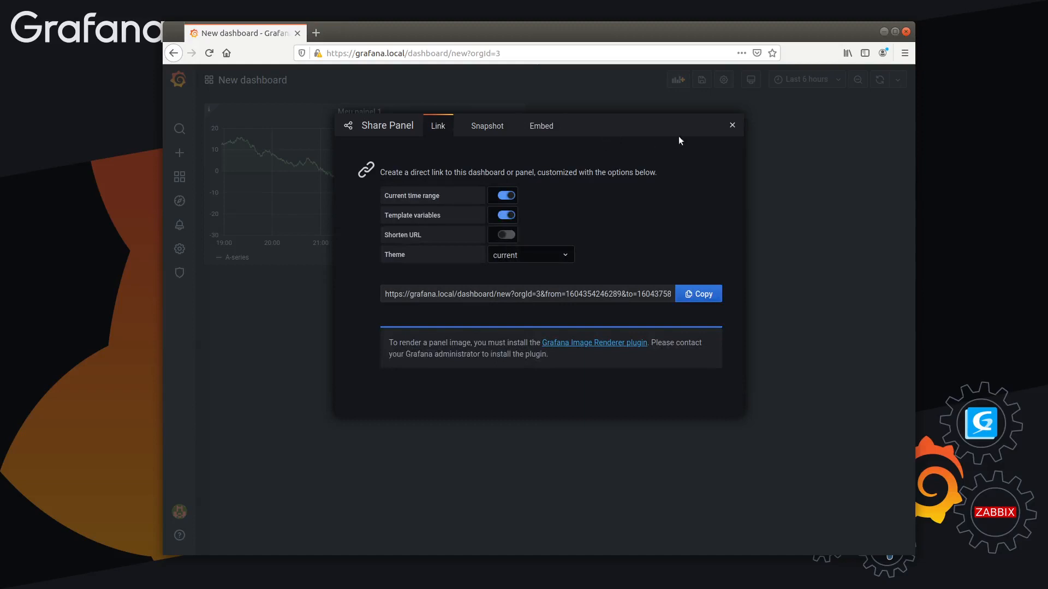
{"action": "left_click", "coordinate": [733, 125]}
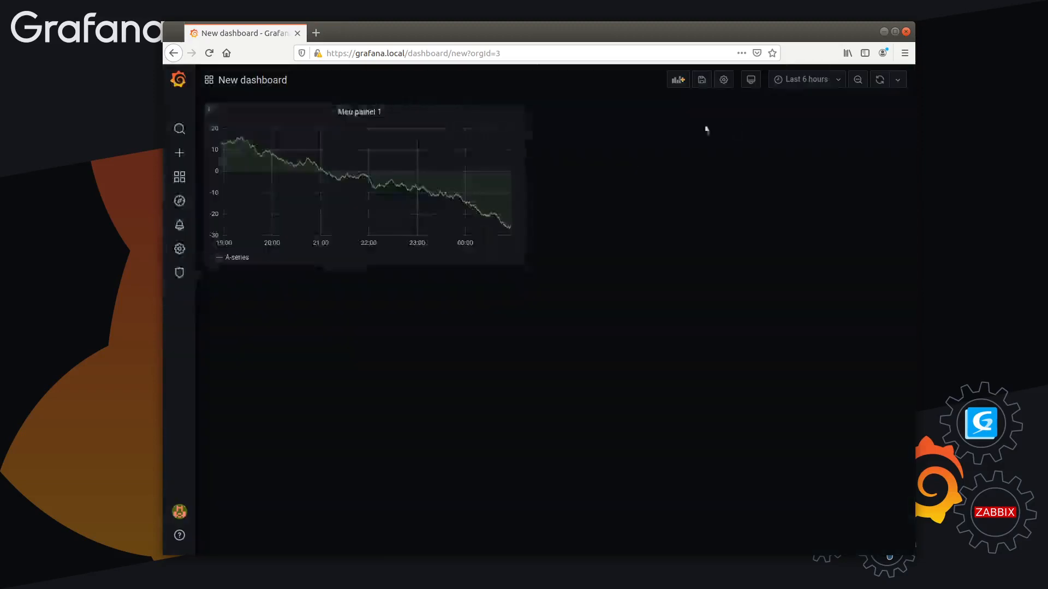
Try to open "Meu painel 1" in Explore and cancel leaving the unsaved dashboard
{"action": "left_click", "coordinate": [361, 112]}
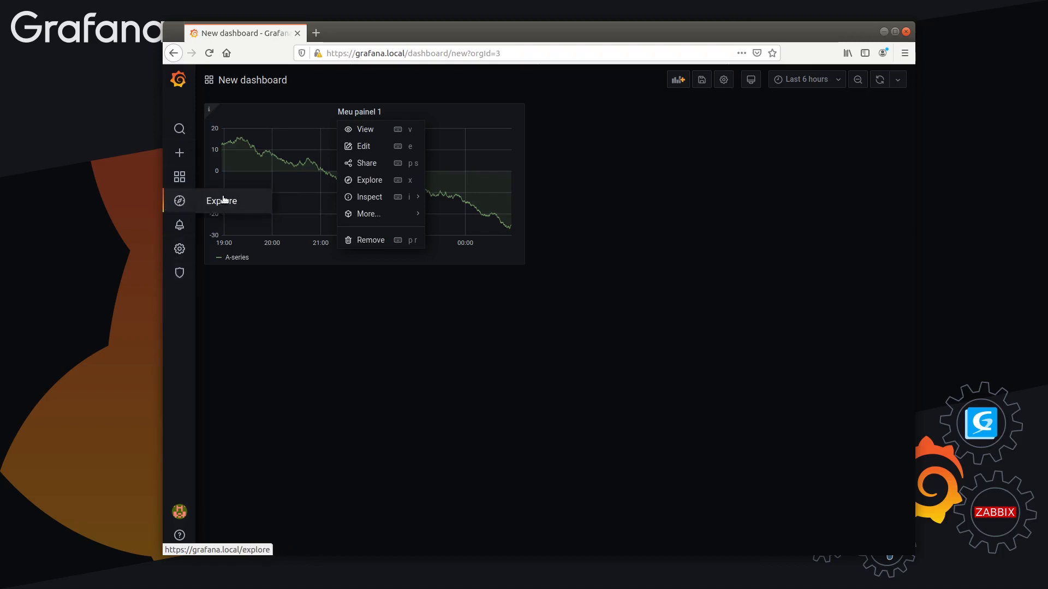
{"action": "left_click", "coordinate": [351, 181]}
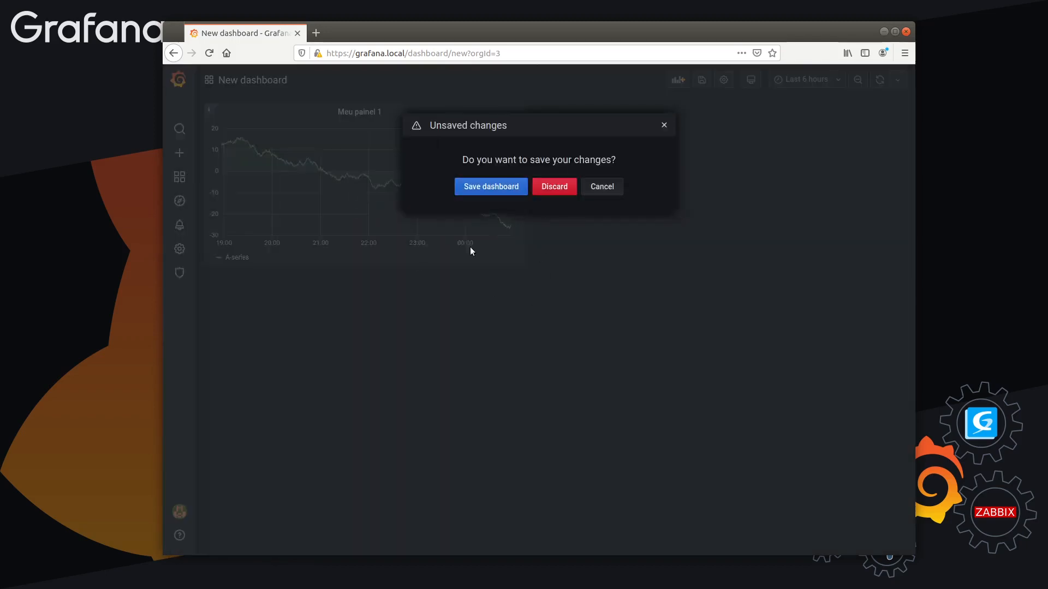
{"action": "left_click", "coordinate": [602, 186]}
Inspect the data of "Meu painel 1" and look through its table of times and A-series values
{"action": "left_click", "coordinate": [374, 110]}
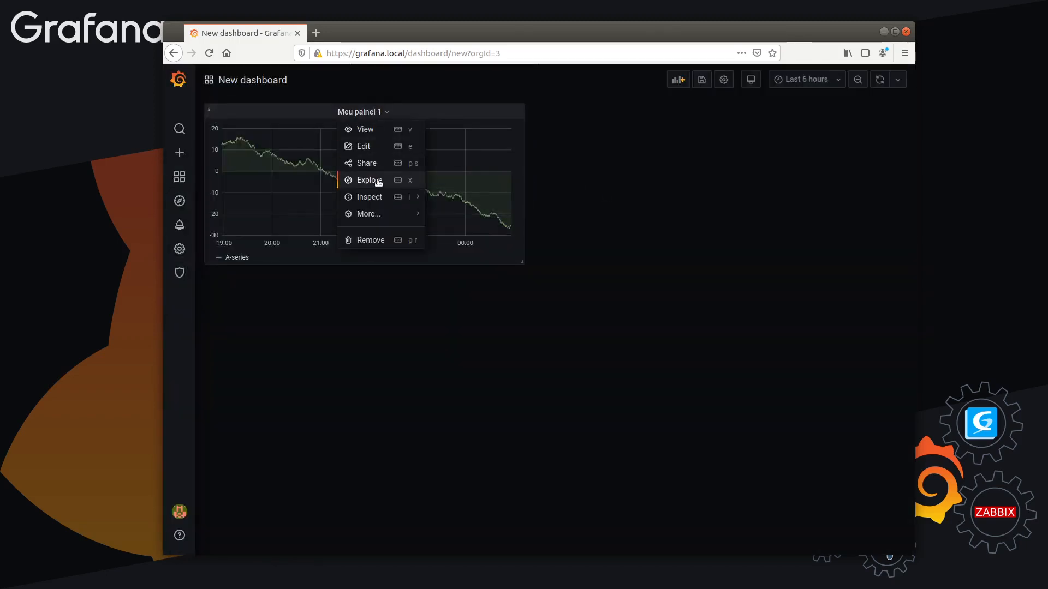
{"action": "mouse_move", "coordinate": [377, 198]}
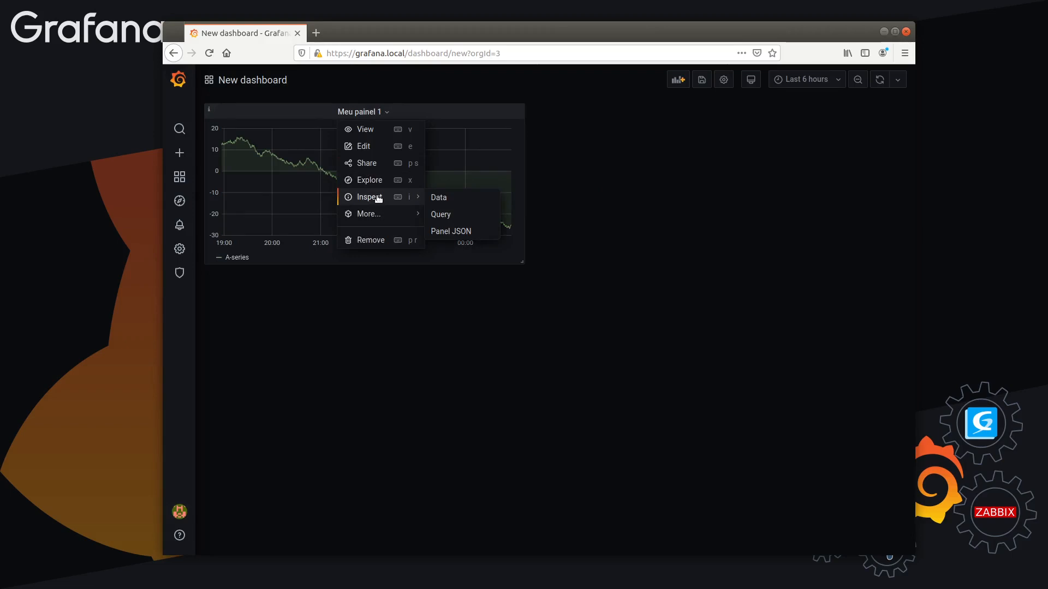
{"action": "left_click", "coordinate": [443, 198]}
{"action": "left_click", "coordinate": [554, 186]}
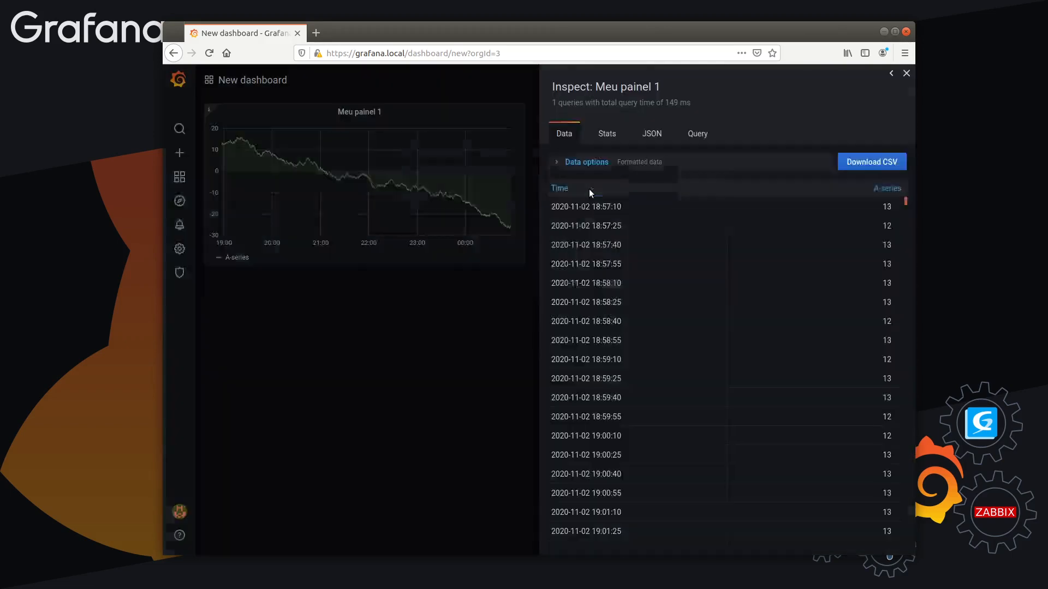
{"action": "left_click_drag", "start_coordinate": [555, 206], "coordinate": [854, 443]}
{"action": "scroll", "coordinate": [840, 413], "scroll_direction": "down", "scroll_amount": 15}
{"action": "scroll", "coordinate": [855, 443], "scroll_direction": "down", "scroll_amount": 1}
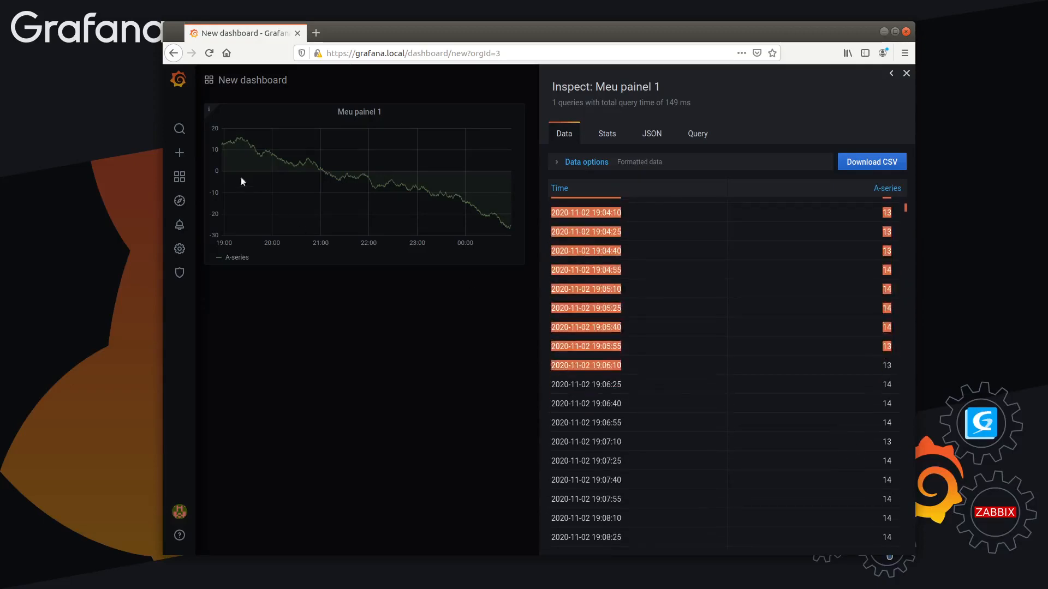
{"action": "left_click_drag", "start_coordinate": [905, 208], "coordinate": [891, 186]}
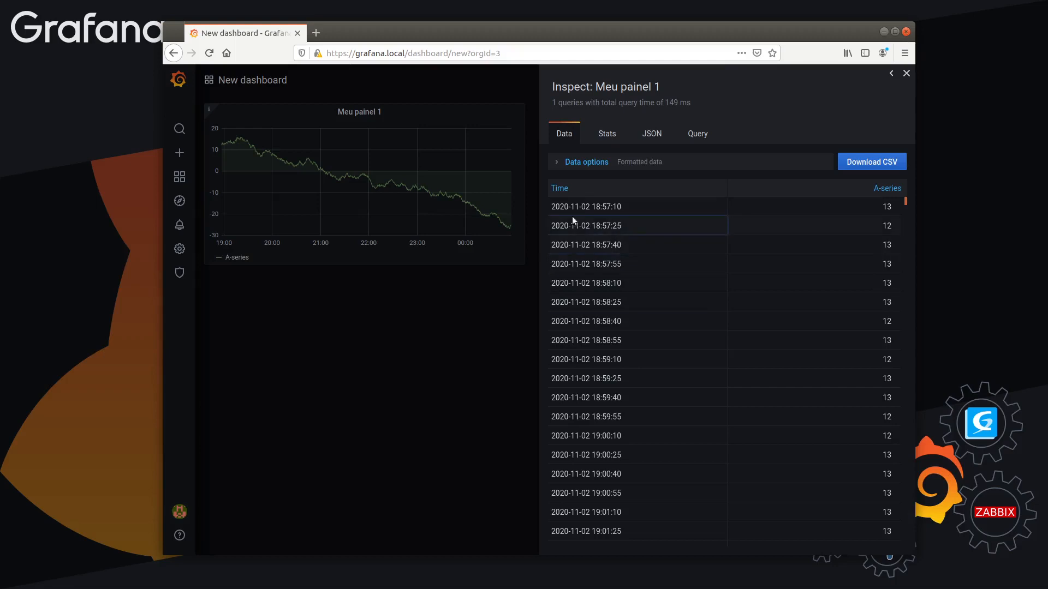
{"action": "left_click_drag", "start_coordinate": [588, 206], "coordinate": [592, 416]}
{"action": "left_click", "coordinate": [787, 303]}
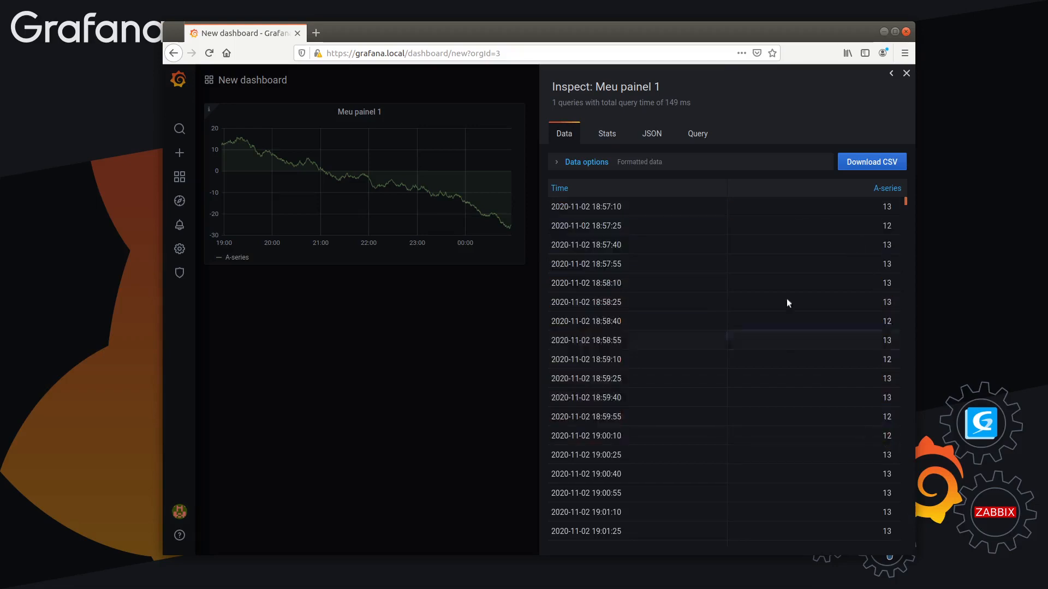
Examine the inspector's Stats for the total request time, number of queries and total number of rows
{"action": "left_click", "coordinate": [604, 138]}
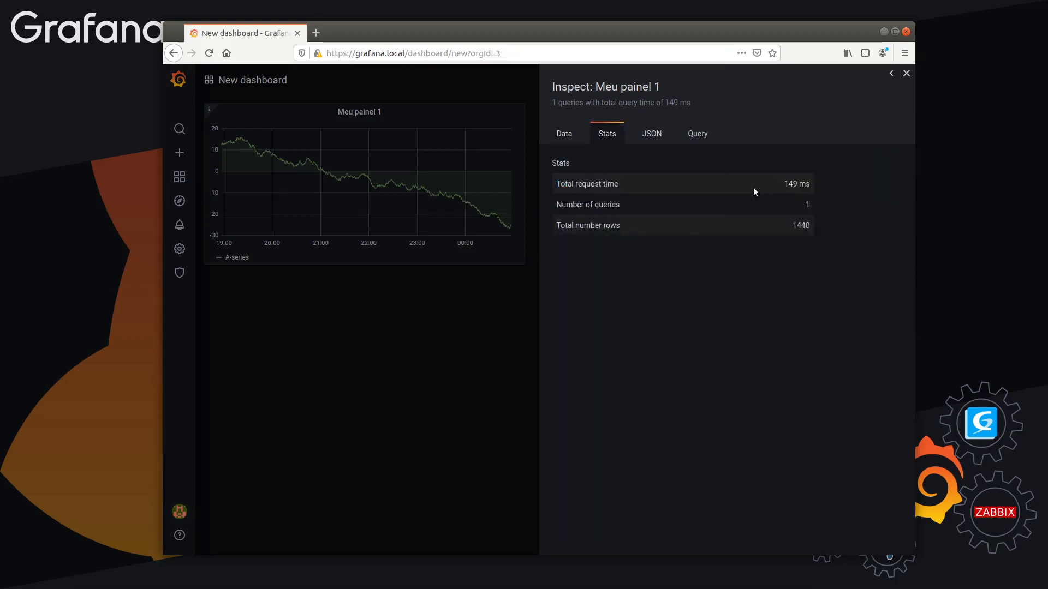
{"action": "left_click_drag", "start_coordinate": [557, 185], "coordinate": [812, 186]}
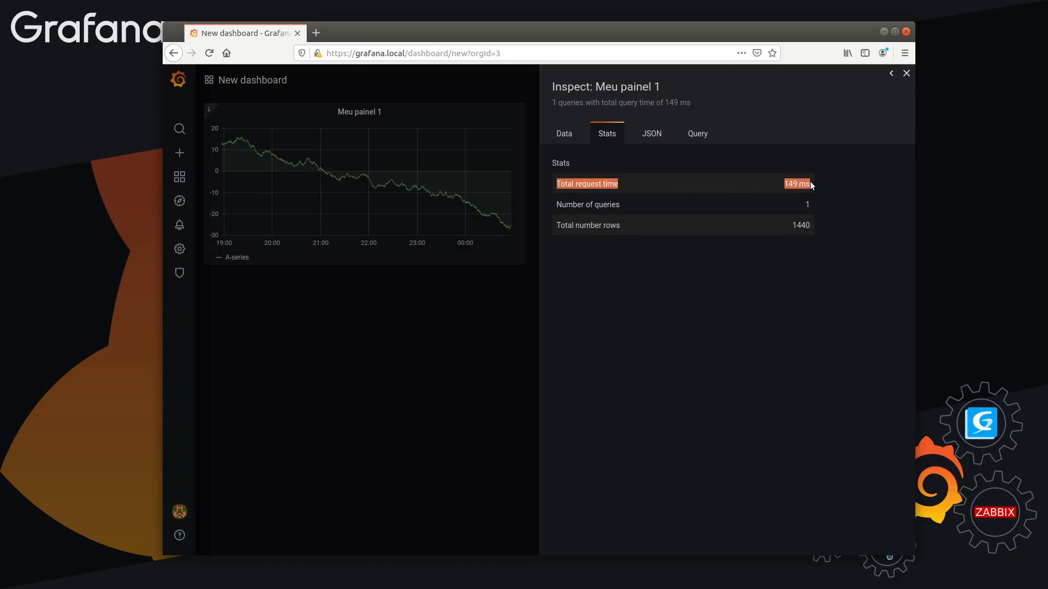
{"action": "triple_click", "coordinate": [796, 184]}
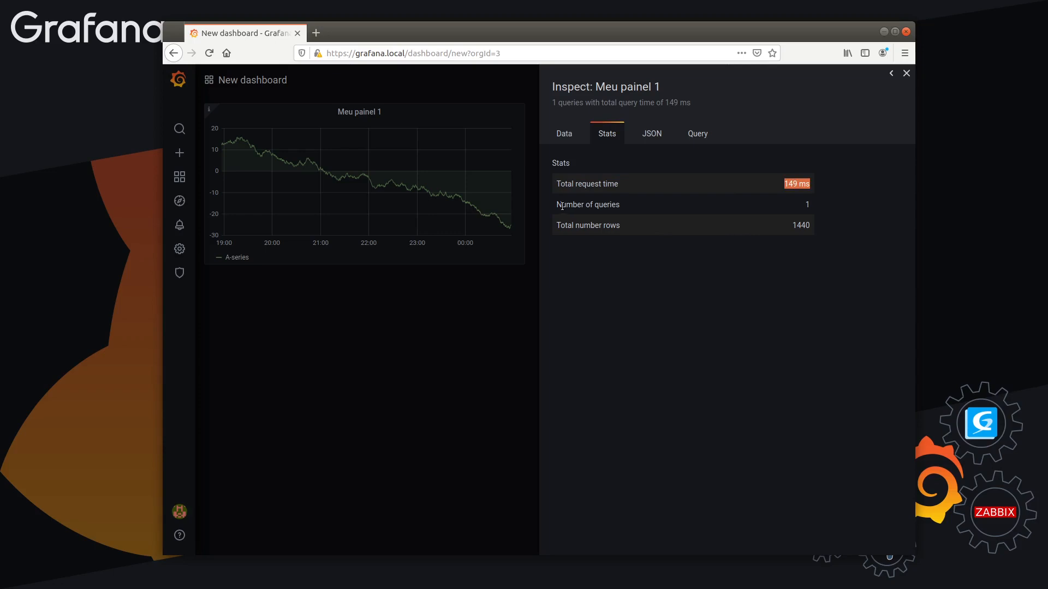
{"action": "left_click_drag", "start_coordinate": [562, 206], "coordinate": [789, 206]}
{"action": "left_click", "coordinate": [779, 263]}
{"action": "left_click_drag", "start_coordinate": [562, 226], "coordinate": [775, 228]}
{"action": "double_click", "coordinate": [806, 226]}
Look through the Panel JSON of "Meu painel 1" and the available JSON sources, keeping Panel JSON selected
{"action": "left_click", "coordinate": [651, 134]}
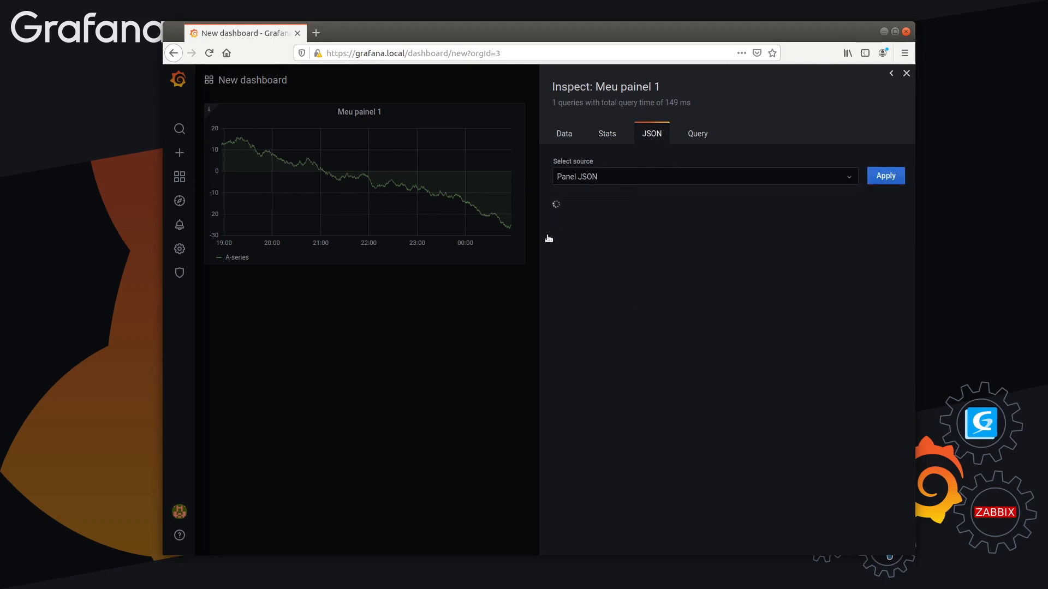
{"action": "scroll", "coordinate": [783, 263], "scroll_direction": "down", "scroll_amount": 8}
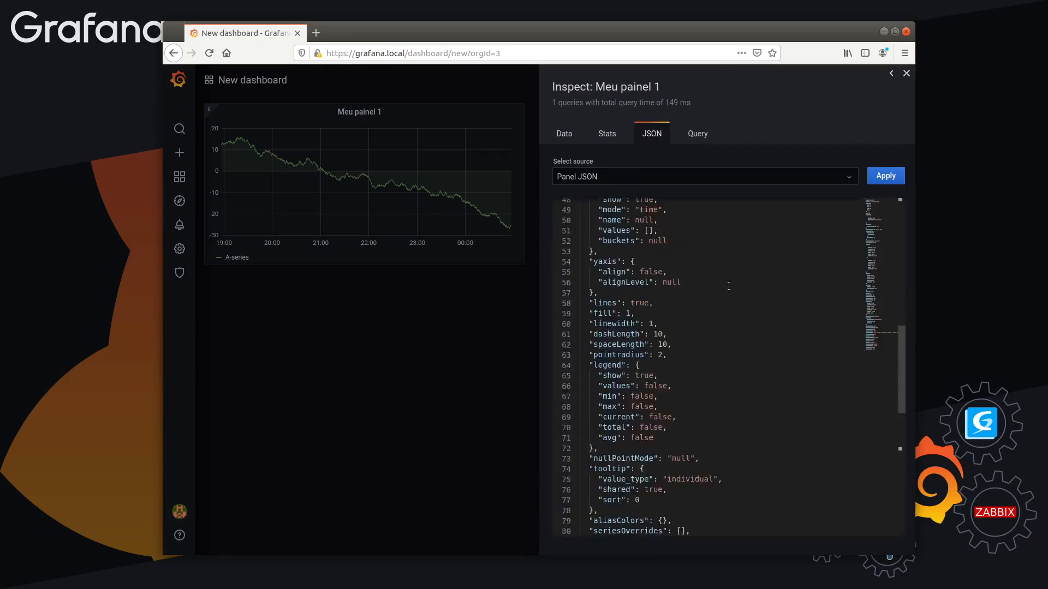
{"action": "scroll", "coordinate": [729, 286], "scroll_direction": "down", "scroll_amount": 5}
{"action": "scroll", "coordinate": [641, 303], "scroll_direction": "up", "scroll_amount": 14}
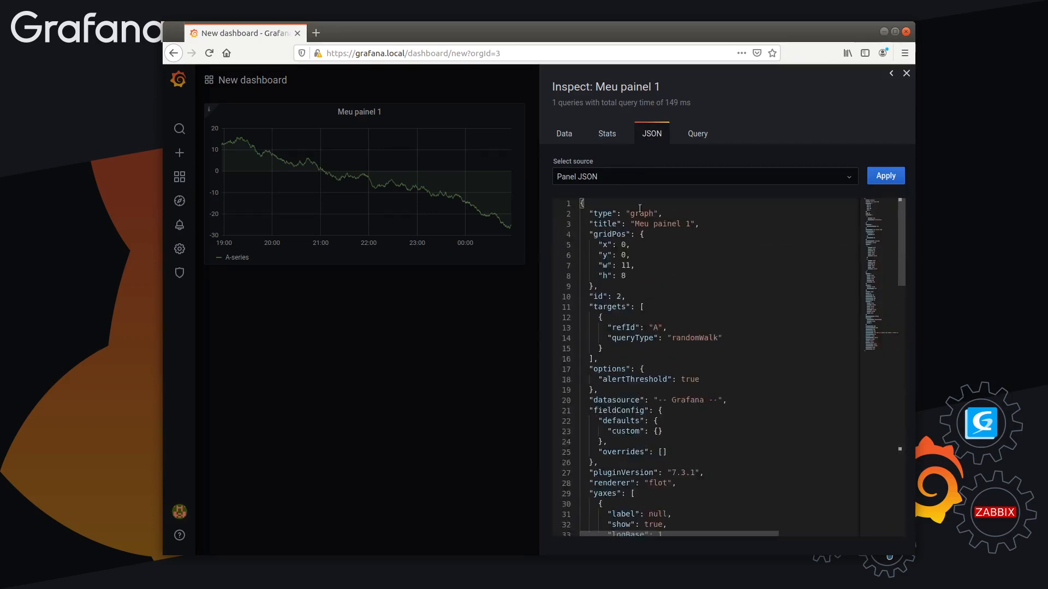
{"action": "left_click", "coordinate": [639, 171]}
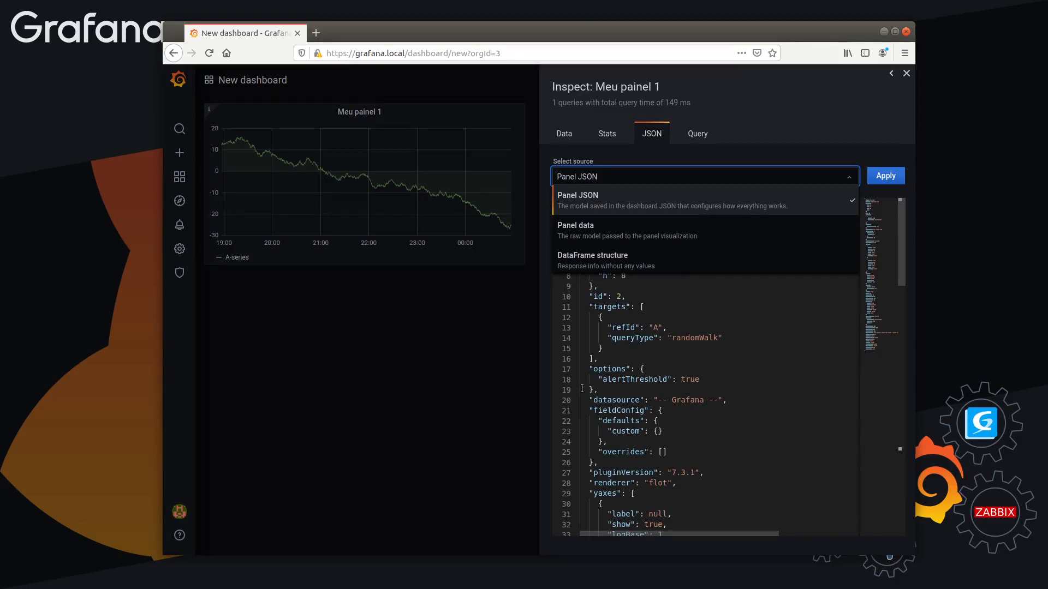
{"action": "left_click", "coordinate": [771, 122]}
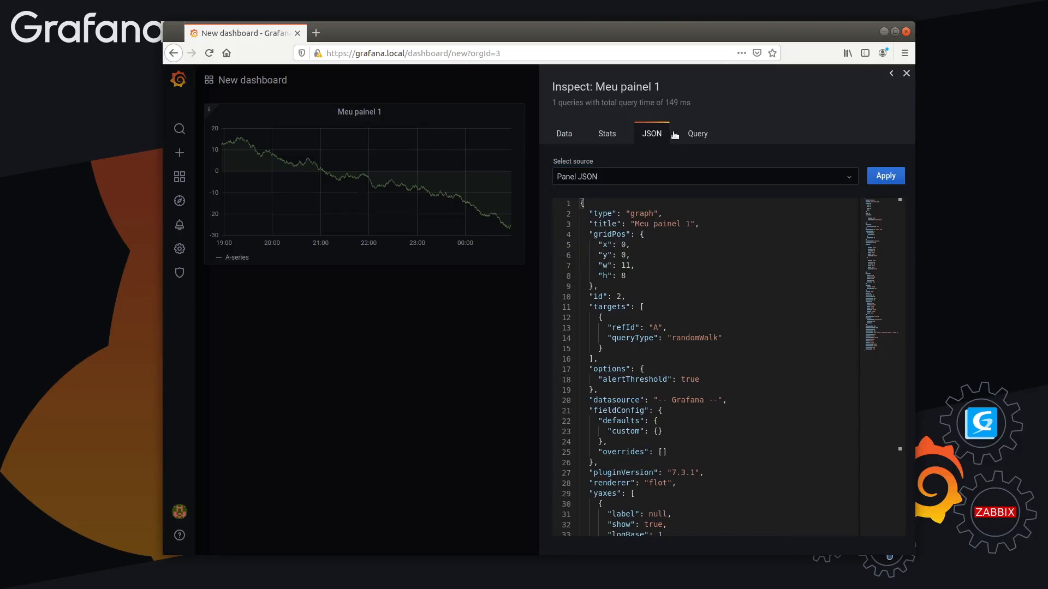
Refresh the panel's query in the Query inspector, leave the inspector and stay on the dashboard without saving
{"action": "left_click", "coordinate": [700, 134]}
{"action": "left_click", "coordinate": [578, 208]}
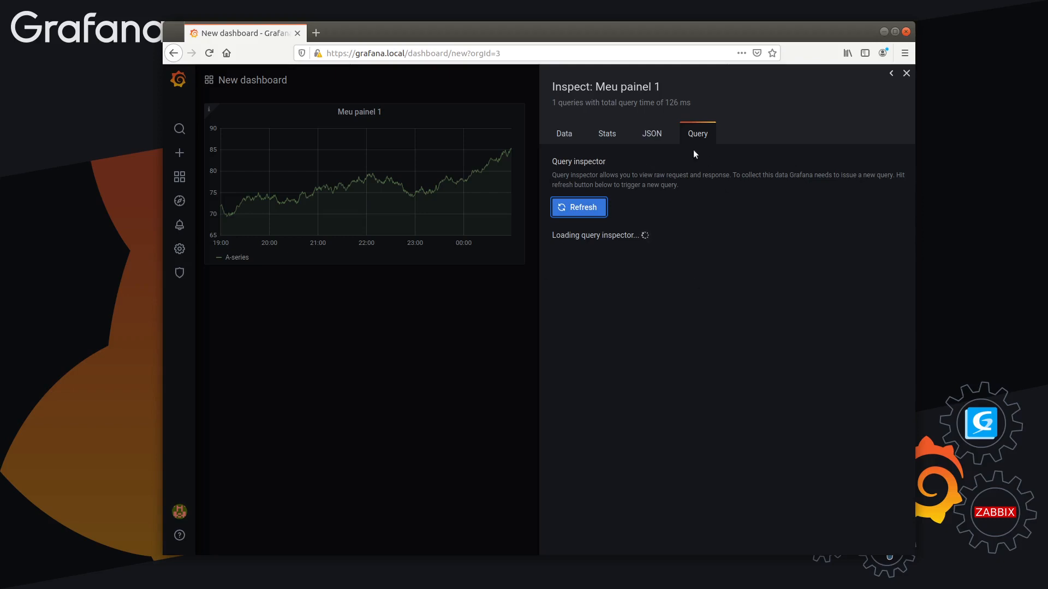
{"action": "left_click", "coordinate": [366, 93]}
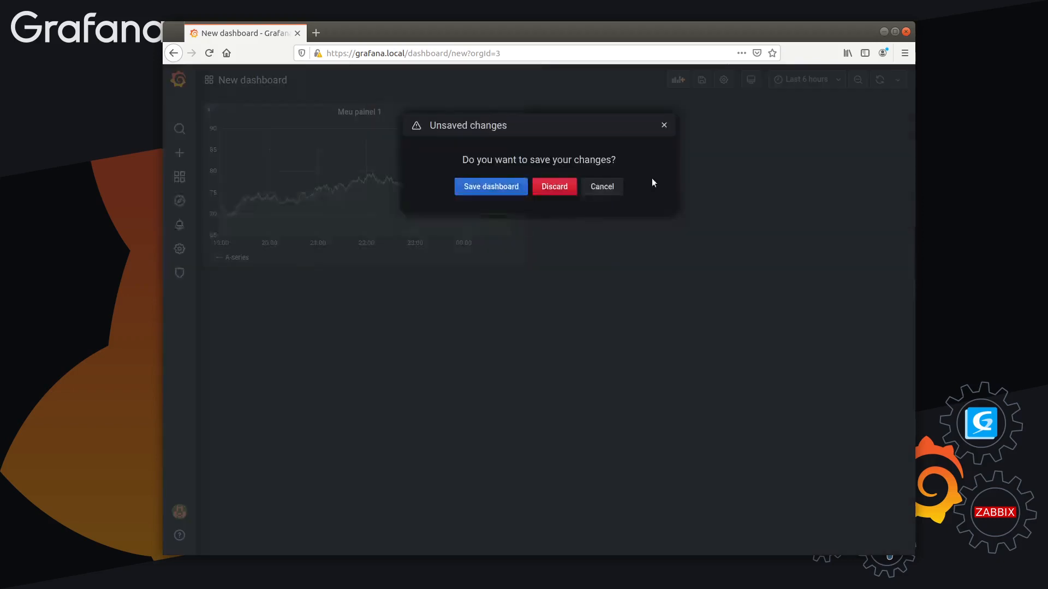
{"action": "left_click", "coordinate": [598, 188]}
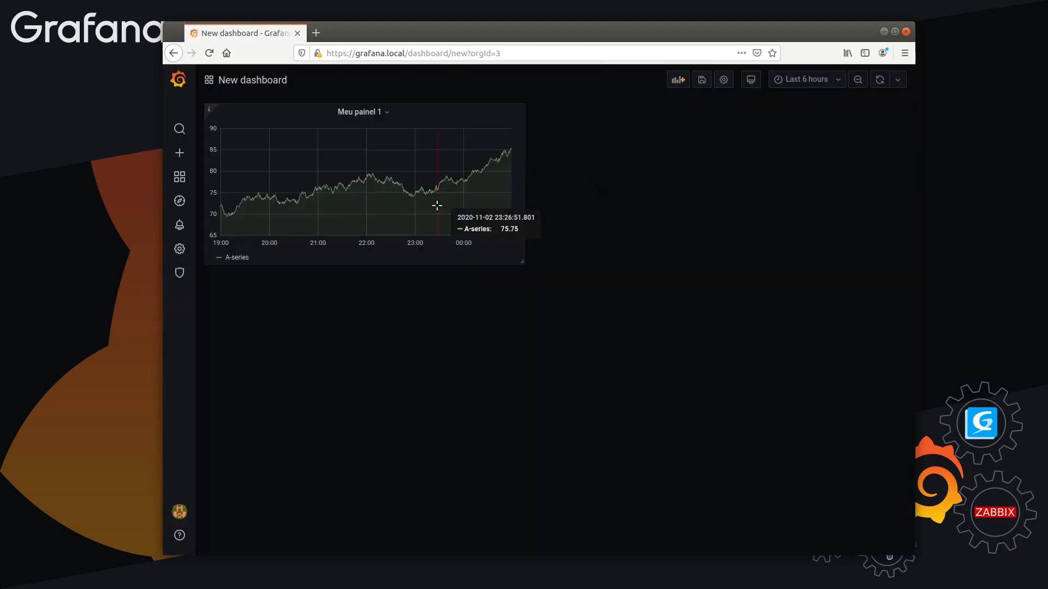
Duplicate "Meu painel 1" until the dashboard has four copies besides the original
{"action": "left_click", "coordinate": [366, 111]}
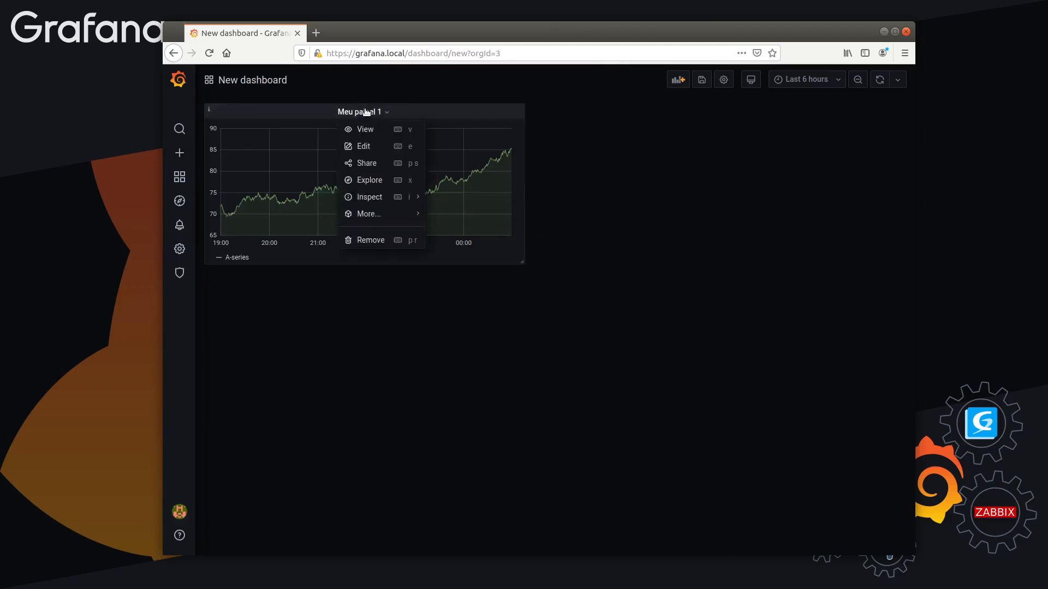
{"action": "mouse_move", "coordinate": [373, 197]}
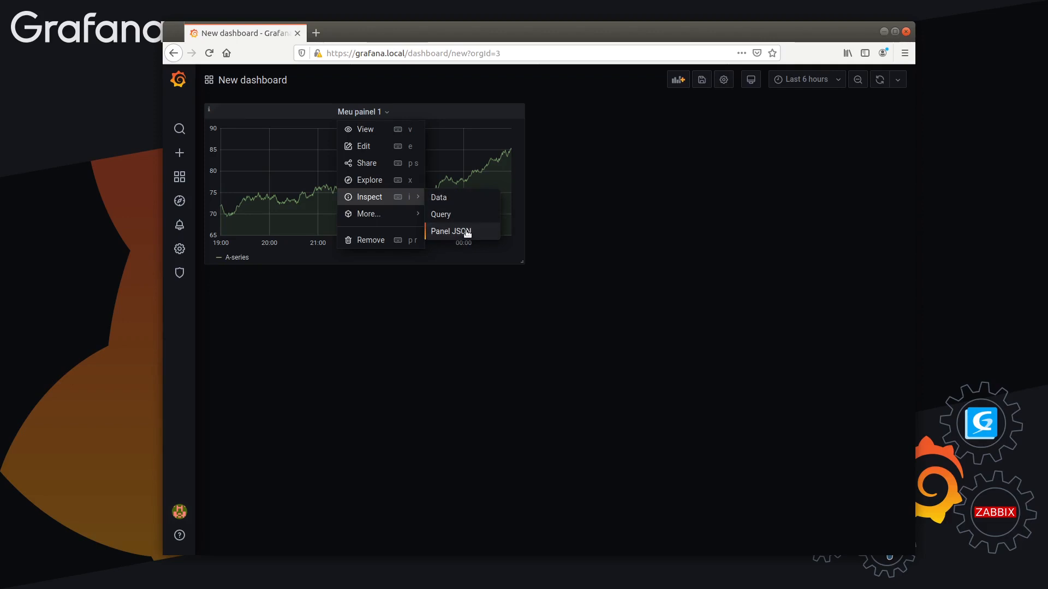
{"action": "mouse_move", "coordinate": [376, 218]}
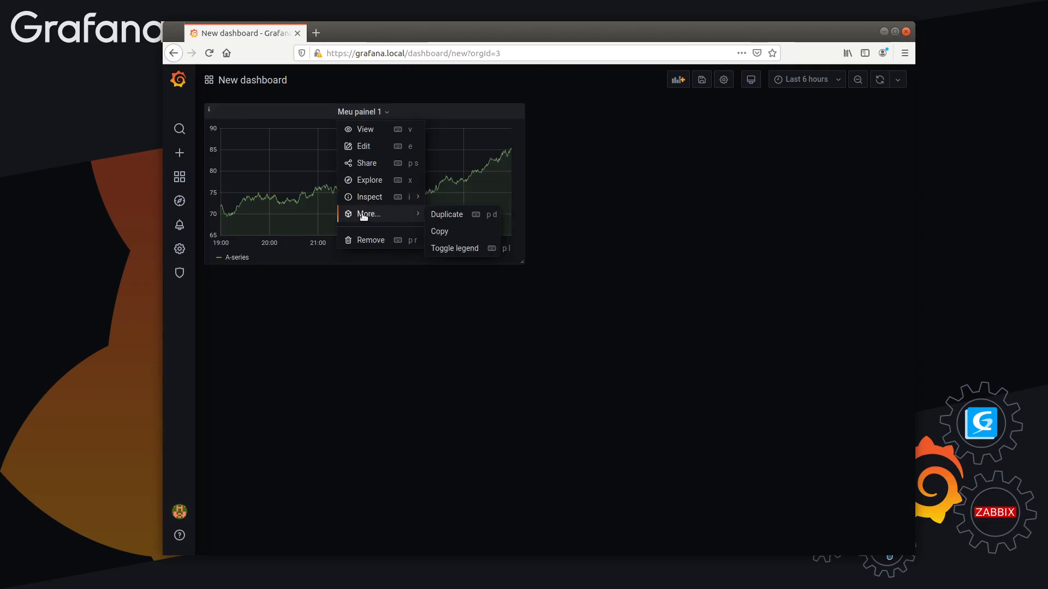
{"action": "left_click", "coordinate": [447, 216]}
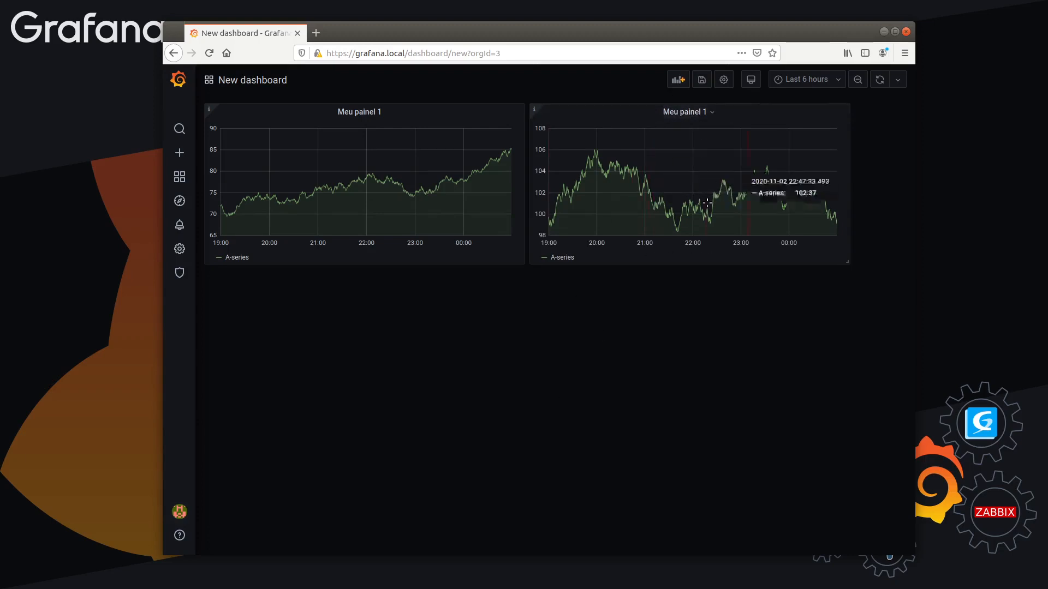
{"action": "key", "text": "p"}
{"action": "key", "text": "d"}
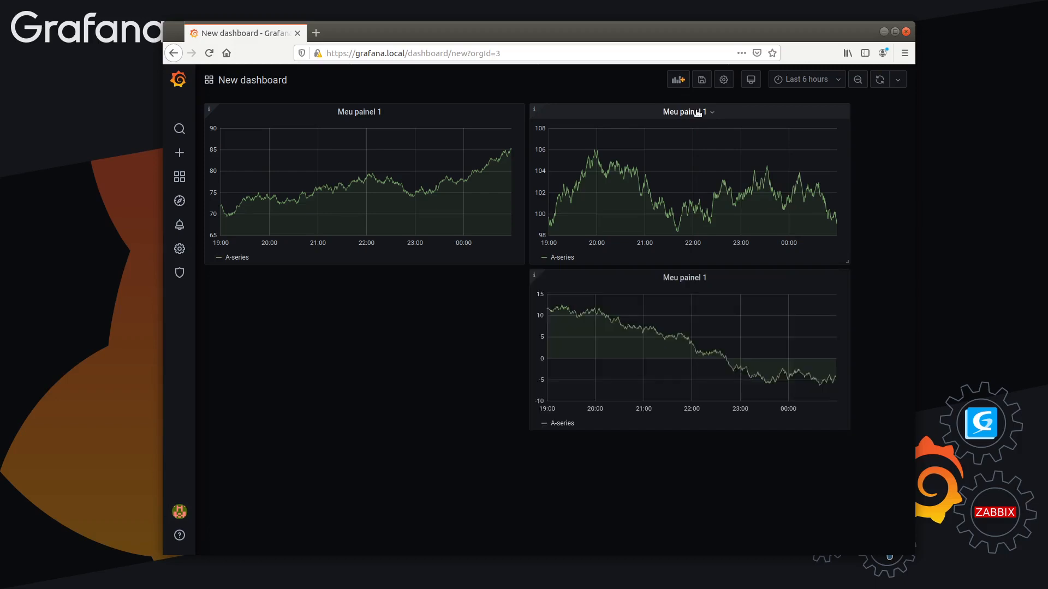
{"action": "key", "text": "p"}
{"action": "key", "text": "d"}
{"action": "key", "text": "p"}
{"action": "key", "text": "d"}
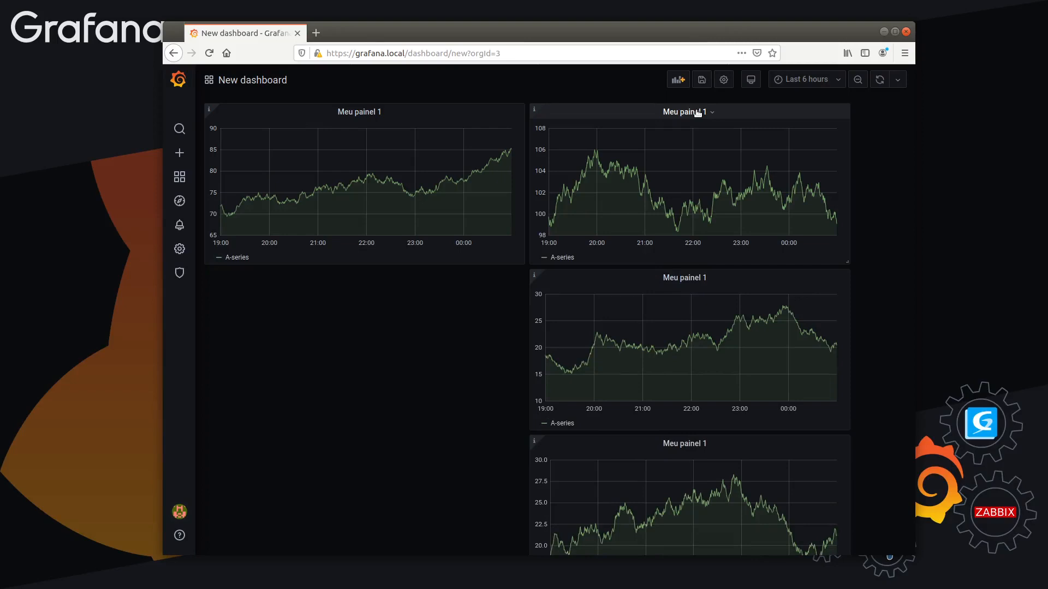
Arrange the five panels as two rows of two above one panel spanning both columns, with a shorter first row
{"action": "left_click_drag", "start_coordinate": [694, 274], "coordinate": [415, 289]}
{"action": "left_click_drag", "start_coordinate": [636, 437], "coordinate": [314, 443]}
{"action": "left_click_drag", "start_coordinate": [515, 254], "coordinate": [514, 198]}
{"action": "left_click_drag", "start_coordinate": [842, 258], "coordinate": [843, 197]}
{"action": "left_click_drag", "start_coordinate": [522, 530], "coordinate": [843, 512]}
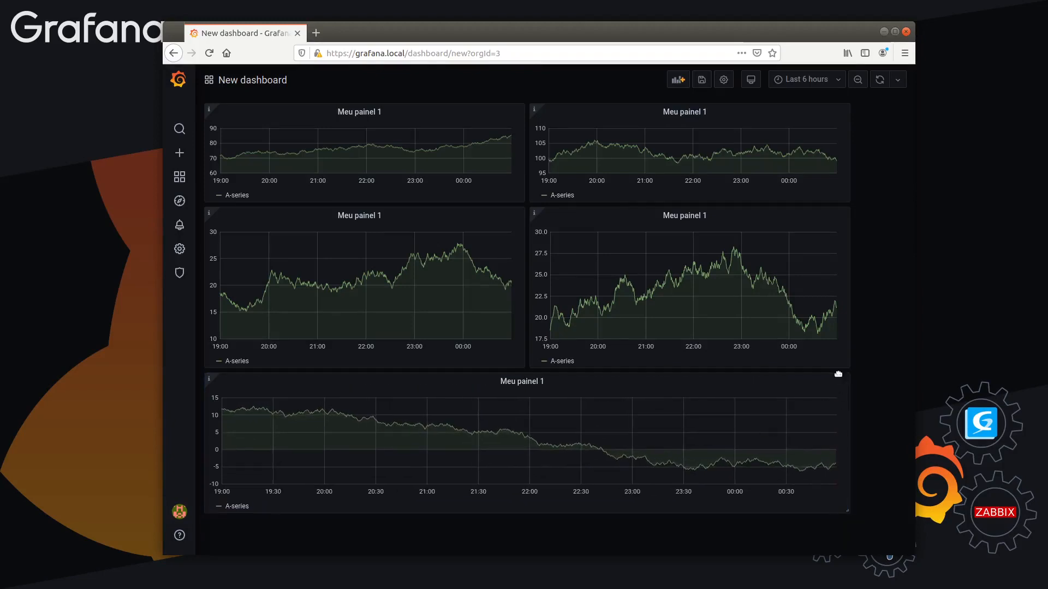
Hide the legend of the second panel in the first row and show it again
{"action": "left_click", "coordinate": [693, 112]}
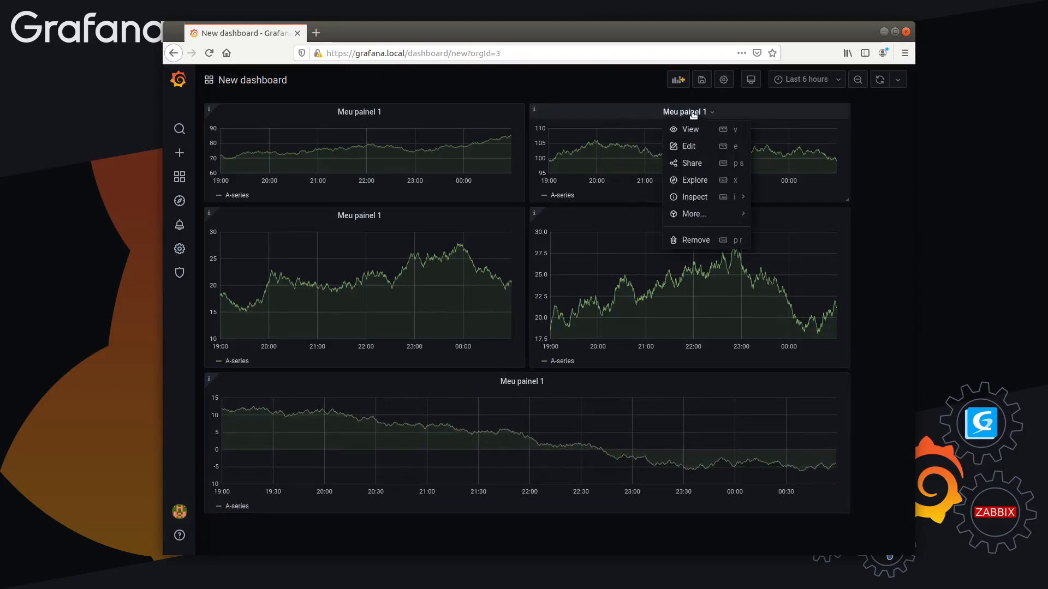
{"action": "mouse_move", "coordinate": [708, 214]}
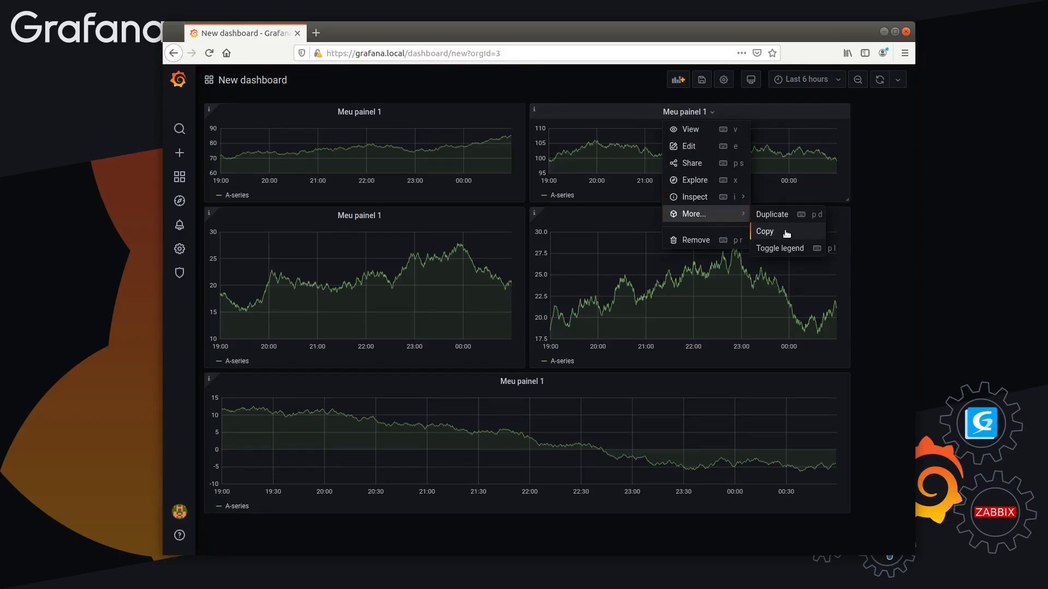
{"action": "left_click", "coordinate": [781, 249]}
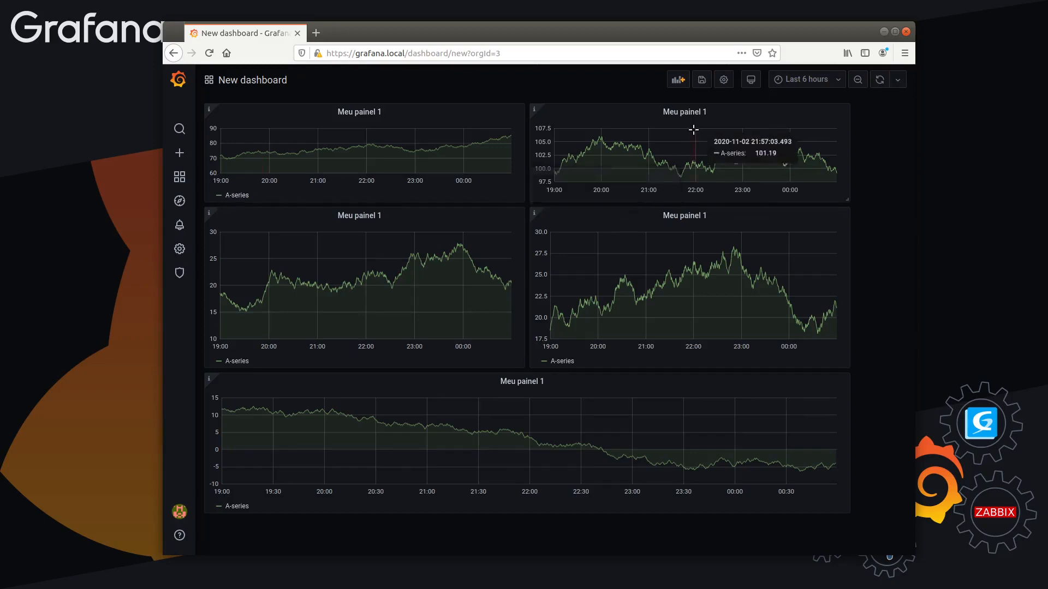
{"action": "left_click", "coordinate": [689, 108]}
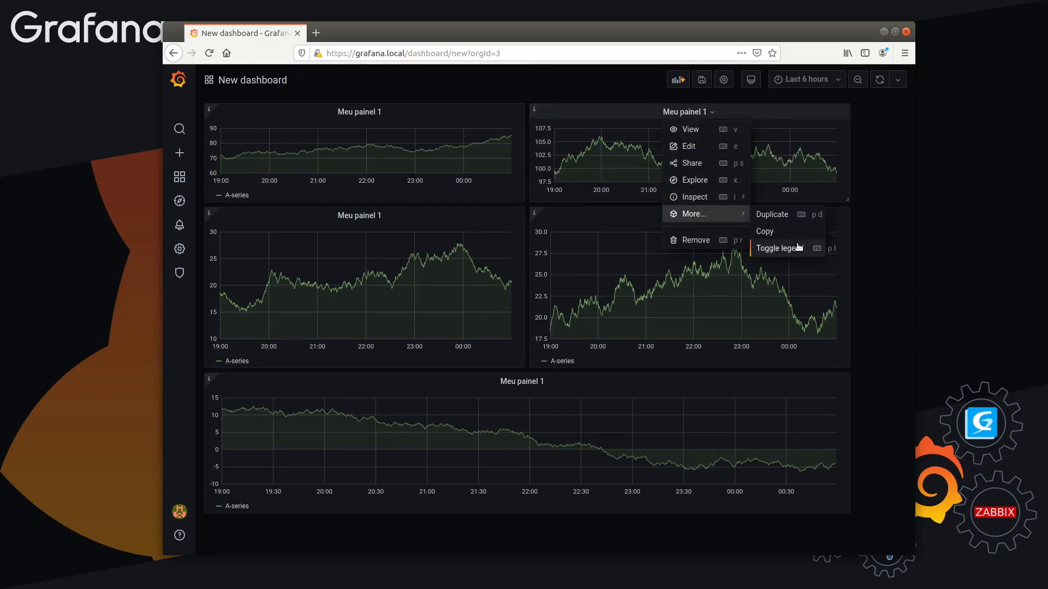
{"action": "left_click", "coordinate": [793, 249]}
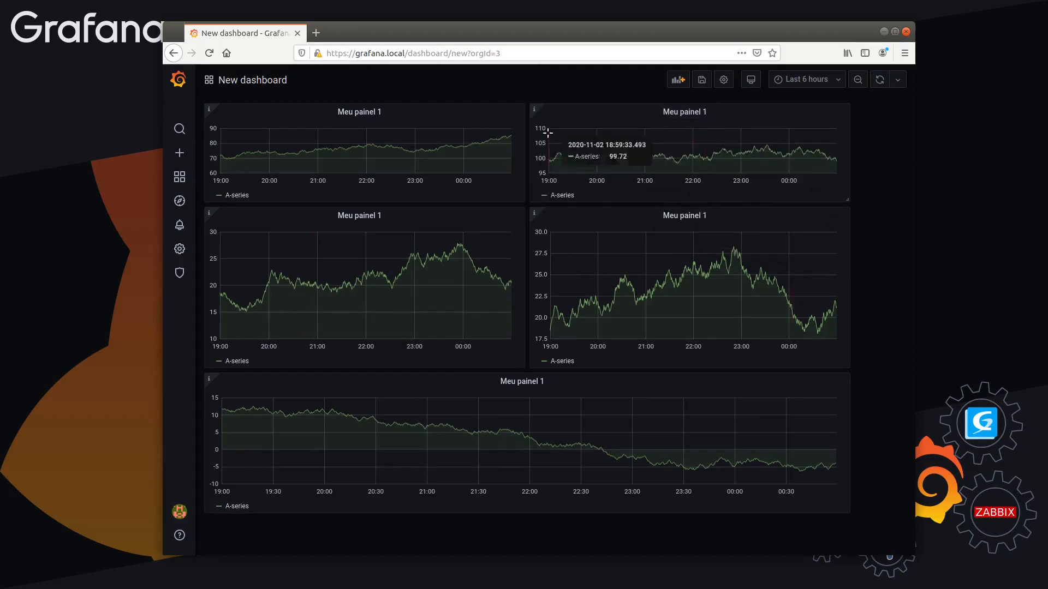
Remove the wide panel below the two rows from the dashboard and confirm its removal
{"action": "left_click", "coordinate": [691, 111]}
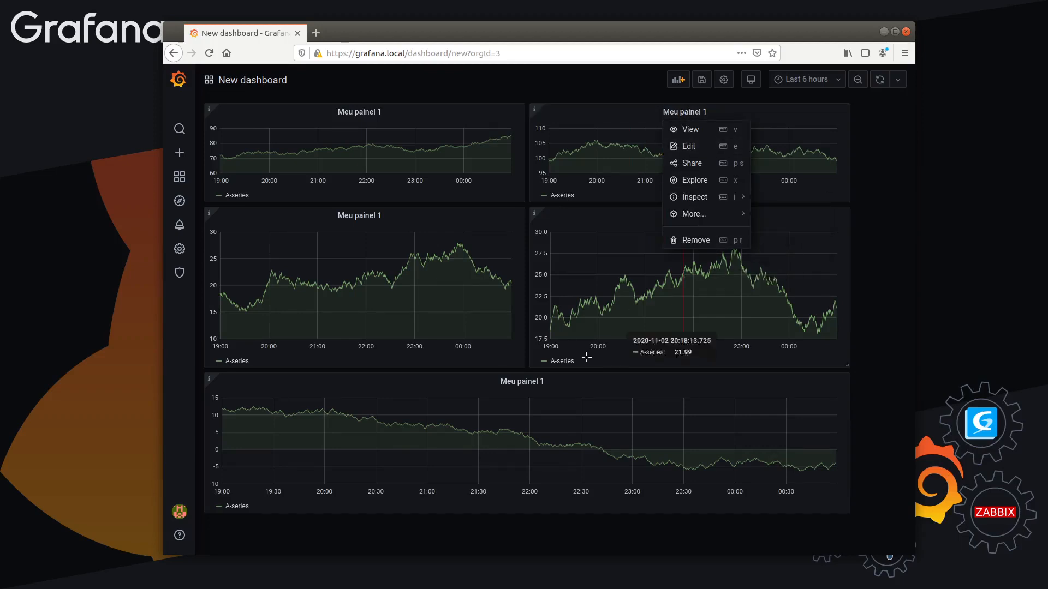
{"action": "left_click", "coordinate": [530, 381]}
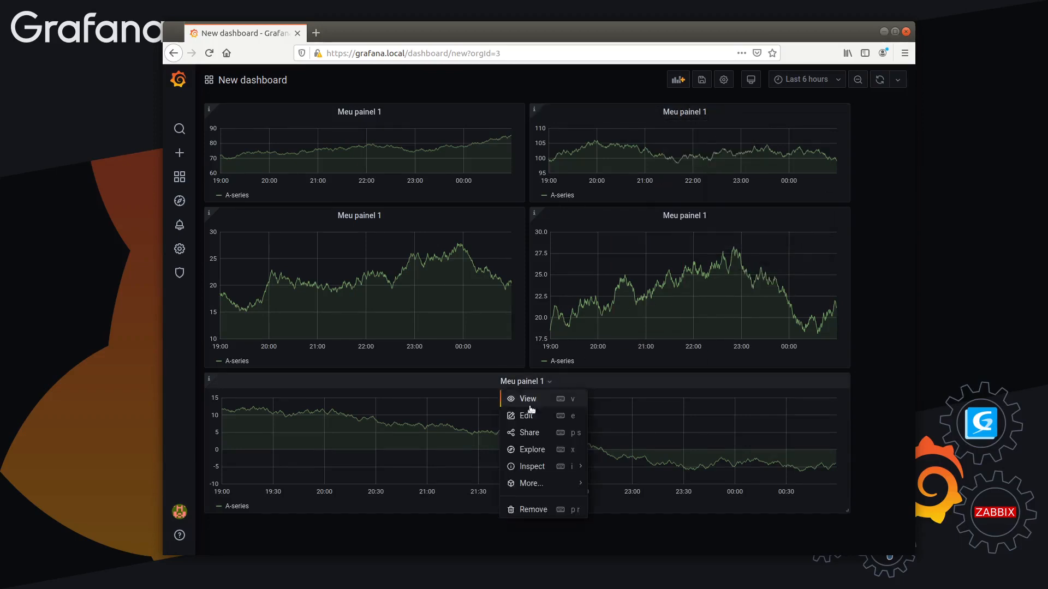
{"action": "left_click", "coordinate": [529, 512]}
{"action": "left_click", "coordinate": [516, 203]}
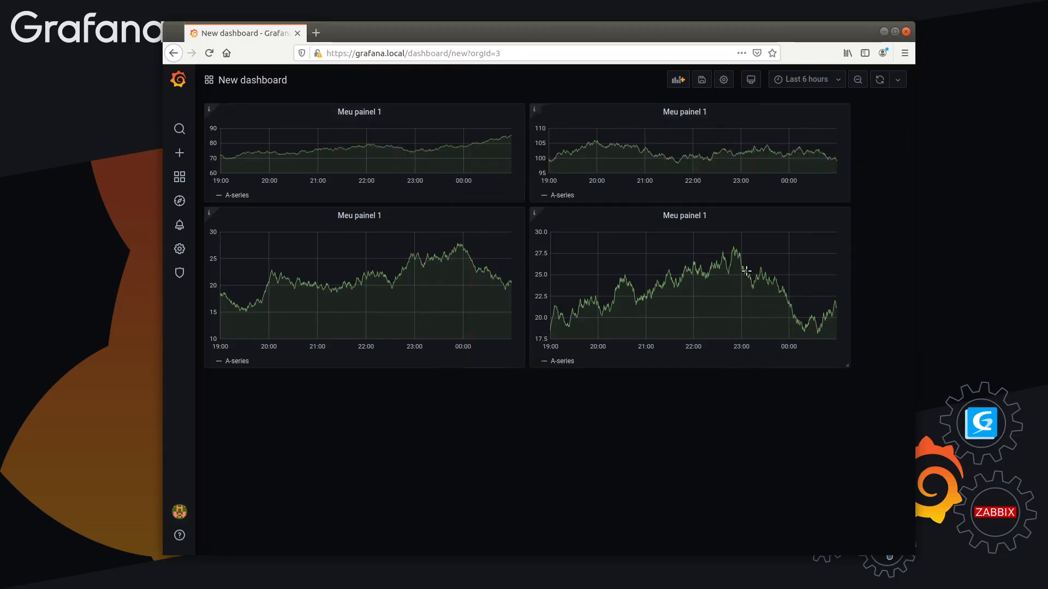
Add an empty panel placeholder to the dashboard and dismiss it
{"action": "left_click", "coordinate": [676, 82]}
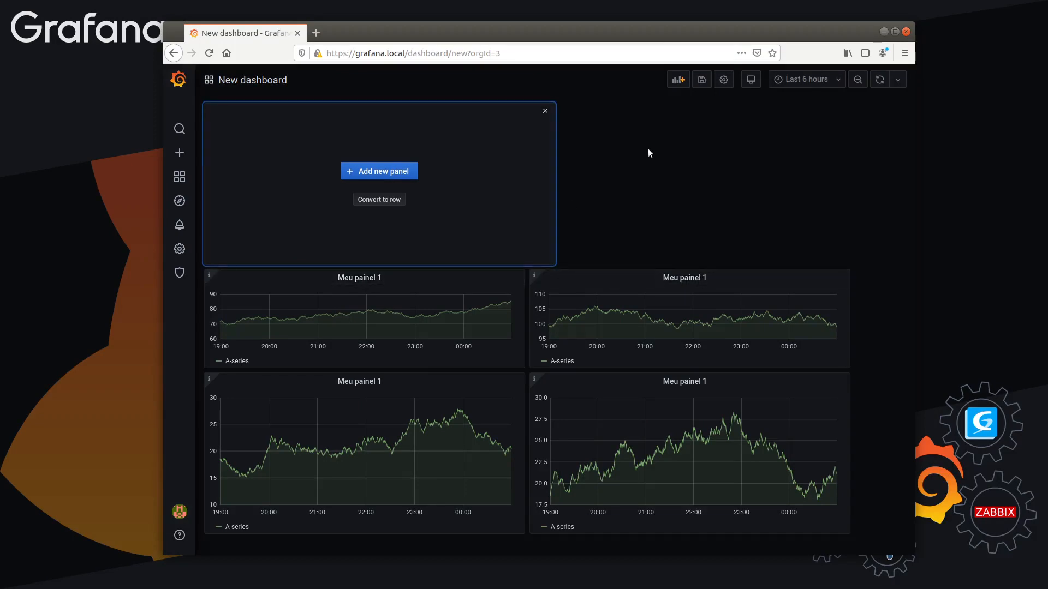
{"action": "left_click", "coordinate": [544, 111]}
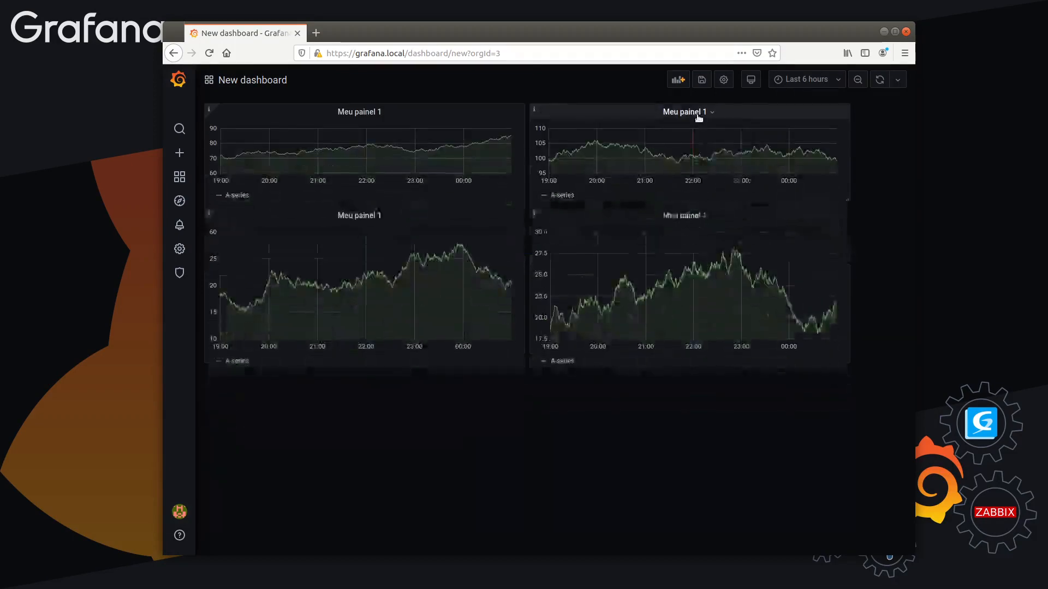
Rename the second panel in the first row to "Meu painel 2" and return to the dashboard without saving it
{"action": "left_click", "coordinate": [684, 111]}
{"action": "left_click", "coordinate": [691, 146]}
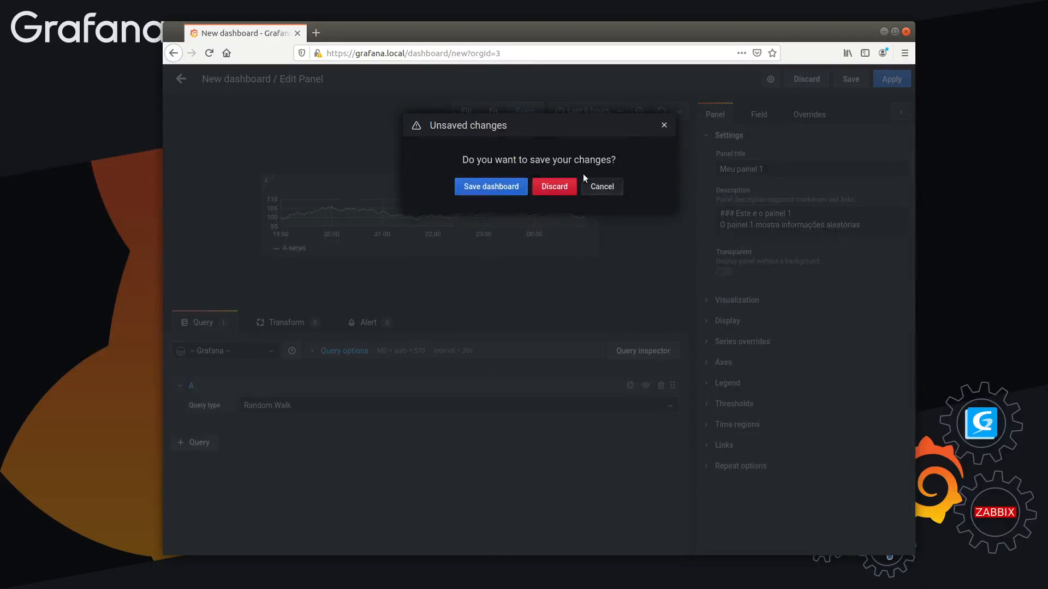
{"action": "left_click", "coordinate": [543, 189]}
{"action": "left_click", "coordinate": [815, 168]}
{"action": "key", "text": "BackSpace"}
{"action": "type", "text": "2"}
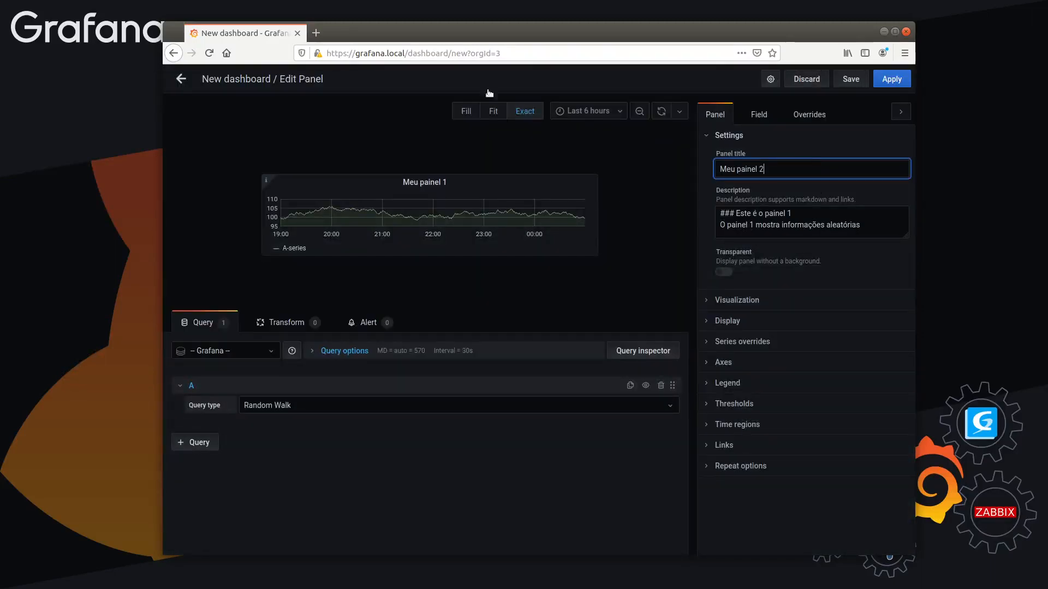
{"action": "left_click", "coordinate": [176, 82]}
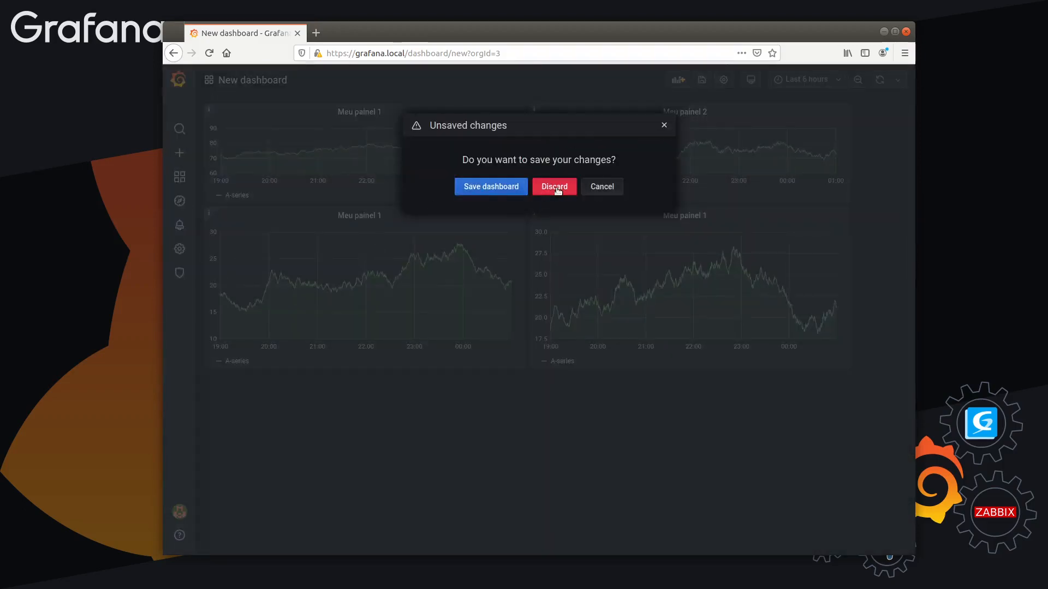
{"action": "left_click", "coordinate": [600, 187]}
{"action": "left_click", "coordinate": [375, 218]}
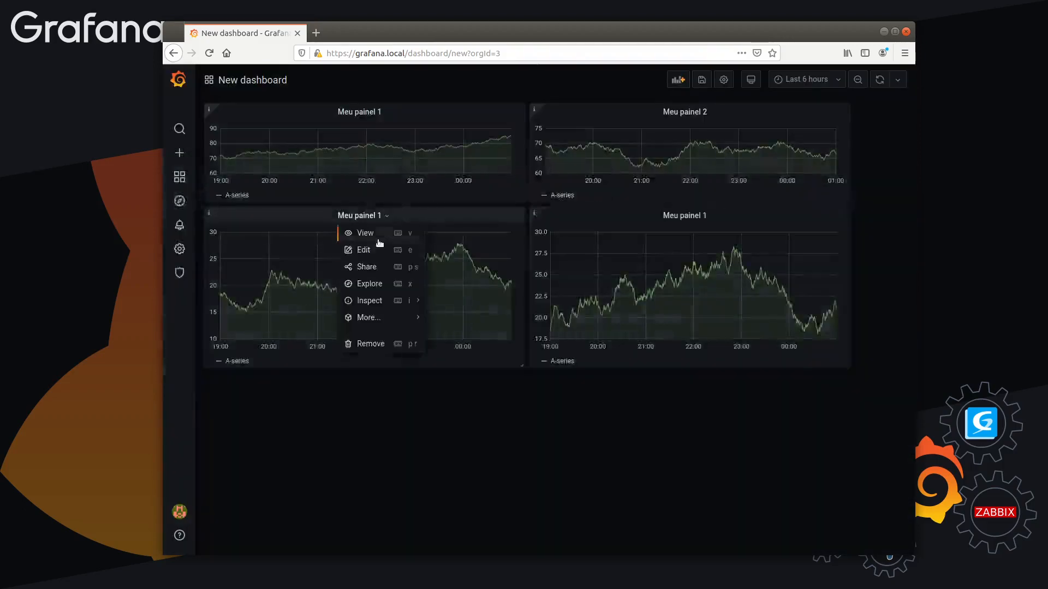
{"action": "left_click", "coordinate": [371, 248]}
{"action": "left_click", "coordinate": [602, 186]}
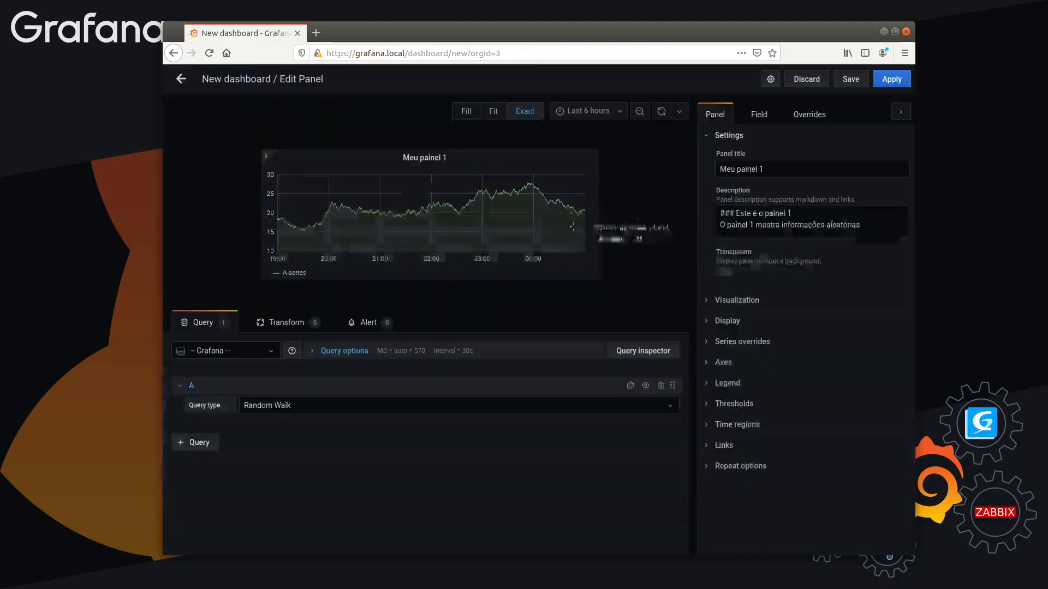
{"action": "left_click", "coordinate": [848, 78]}
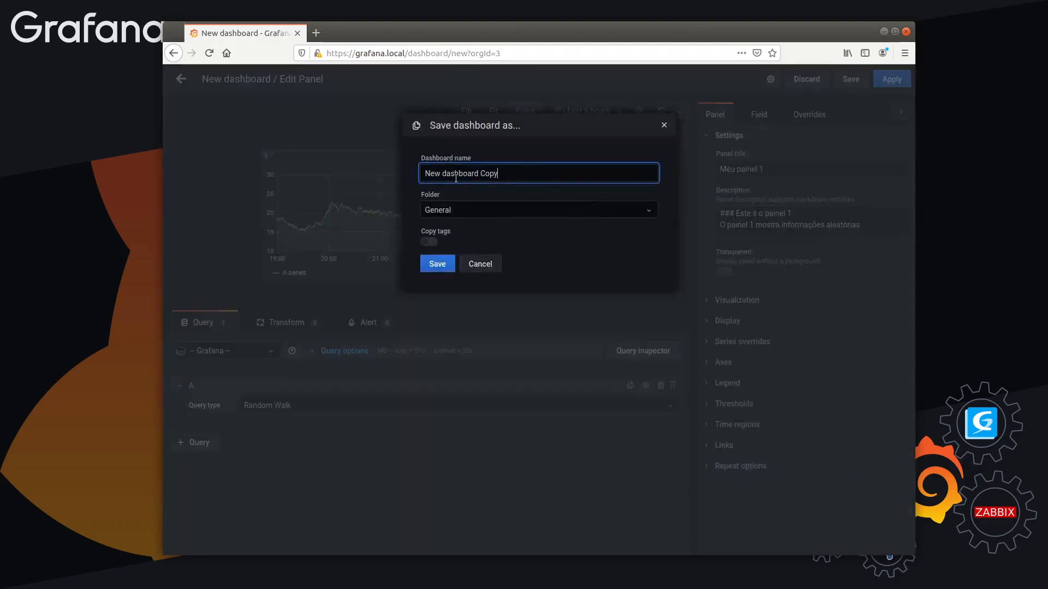
{"action": "left_click", "coordinate": [480, 264]}
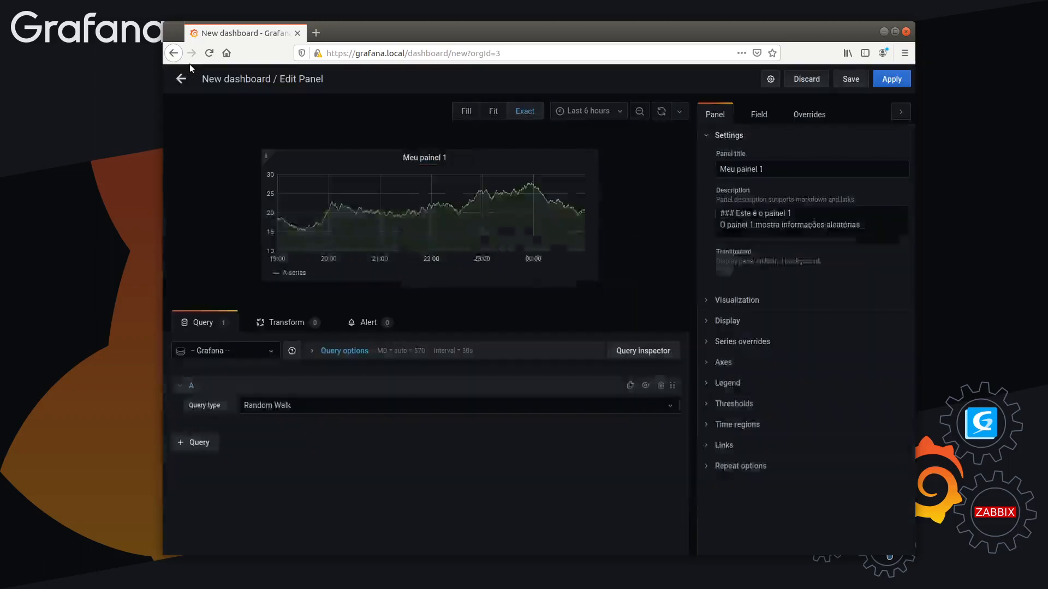
{"action": "left_click", "coordinate": [182, 81]}
{"action": "left_click", "coordinate": [603, 185]}
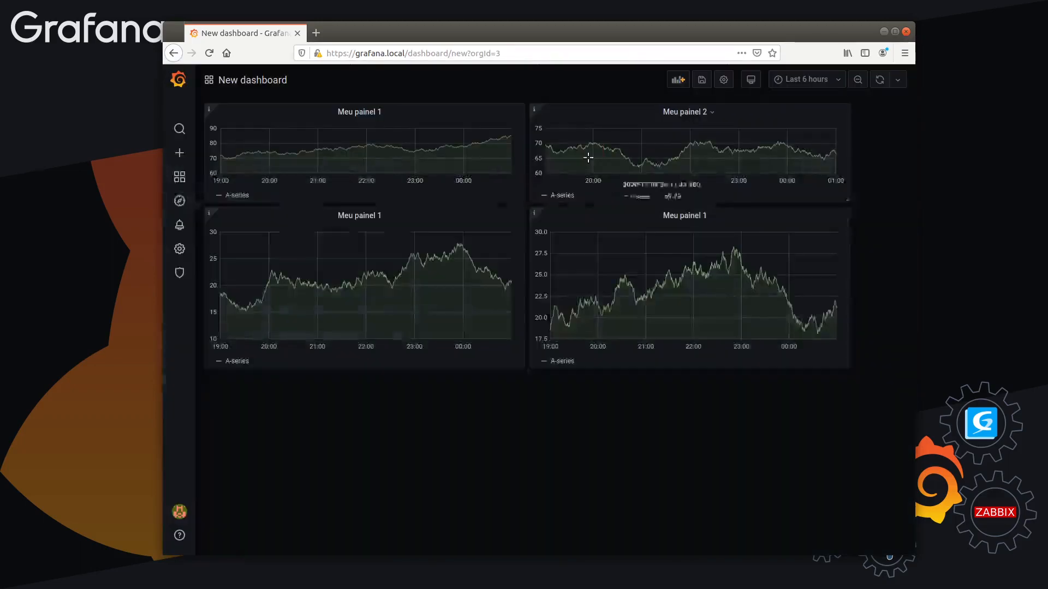
Save the dashboard as "Meu dashboard 1" in the General folder and dismiss the notification
{"action": "left_click", "coordinate": [702, 82]}
{"action": "left_click_drag", "start_coordinate": [508, 173], "coordinate": [388, 171]}
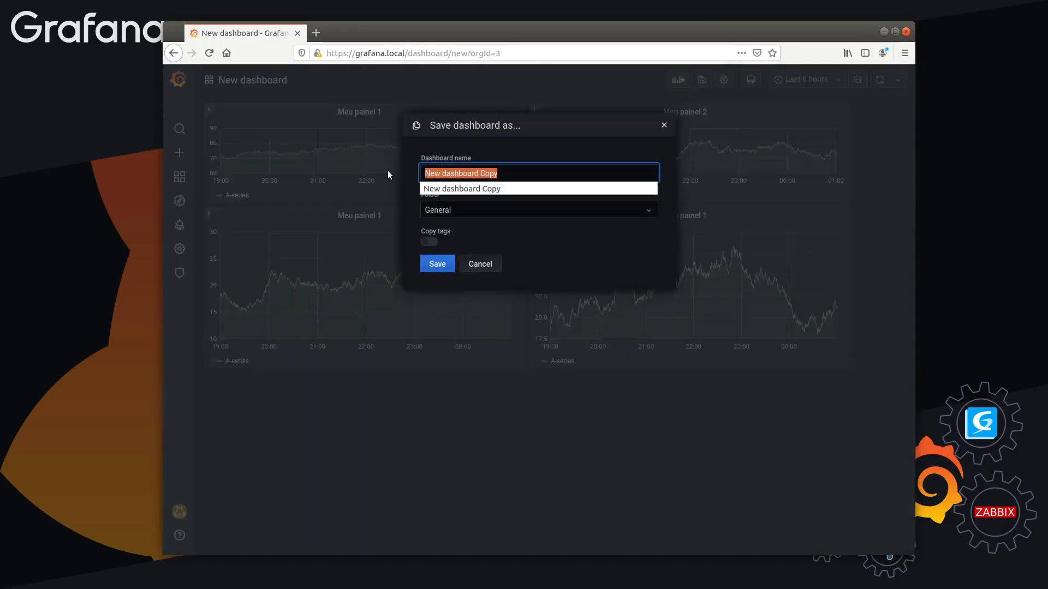
{"action": "triple_click", "coordinate": [460, 174]}
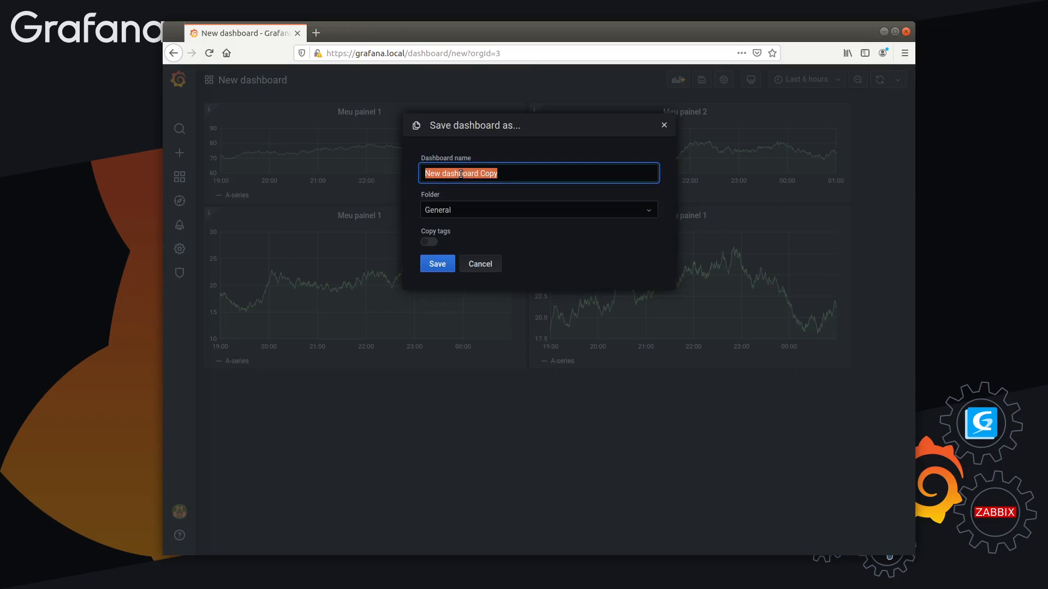
{"action": "type", "text": "P"}
{"action": "type", "text": "eu das"}
{"action": "type", "text": "hoard 1"}
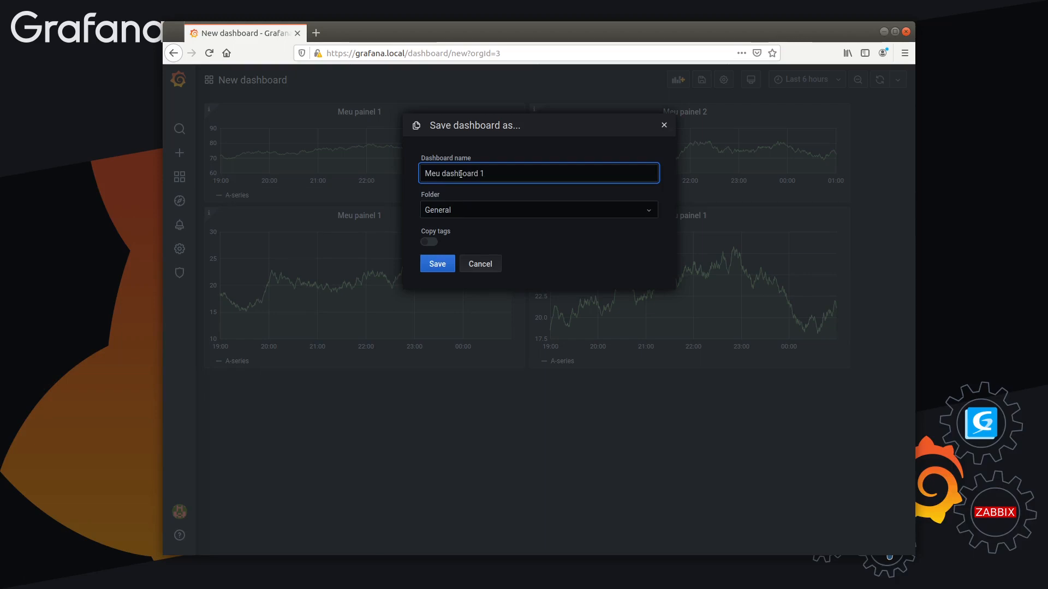
{"action": "left_click", "coordinate": [494, 202]}
{"action": "left_click", "coordinate": [491, 224]}
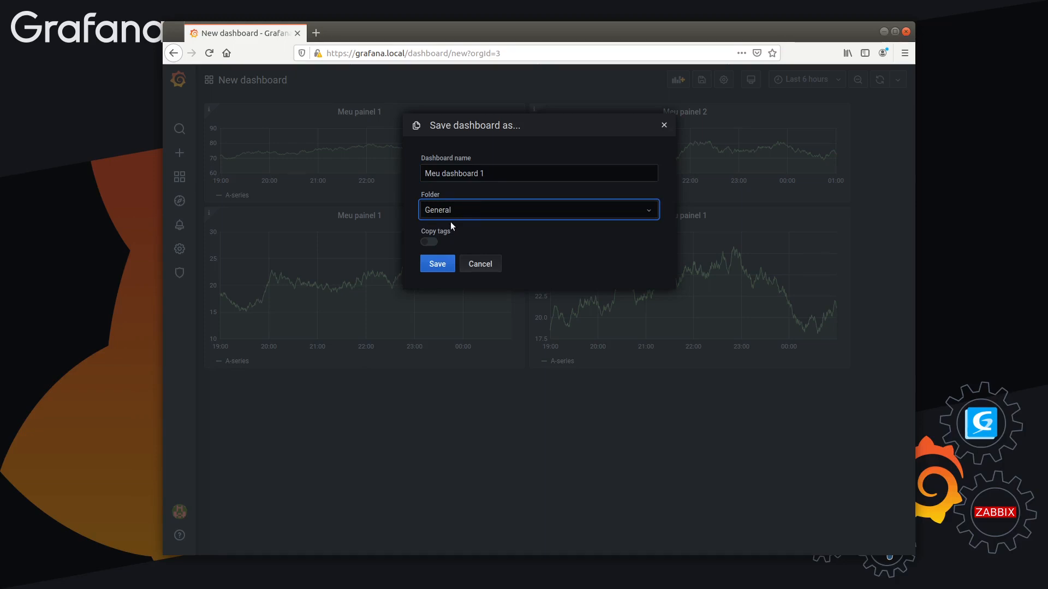
{"action": "left_click", "coordinate": [437, 266]}
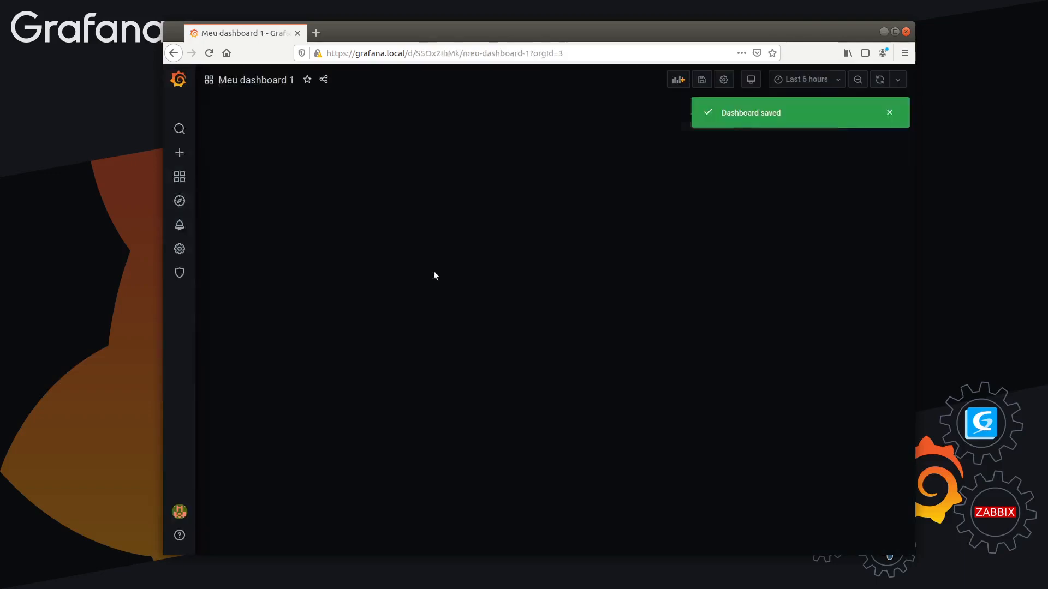
{"action": "left_click", "coordinate": [889, 112]}
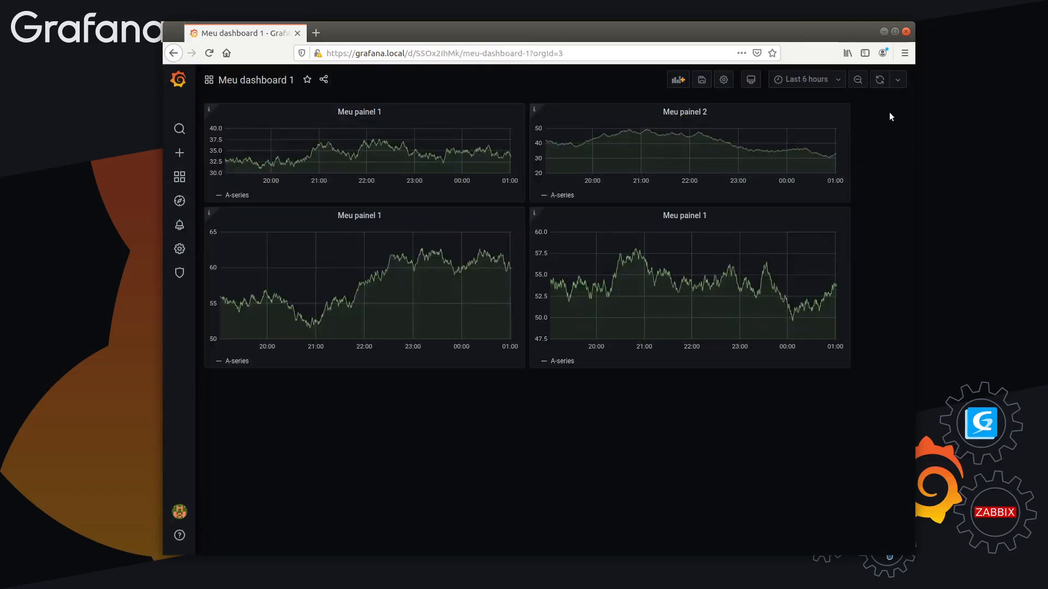
Rename the first panel in the second row to "Meu painel 3" and apply the change
{"action": "left_click", "coordinate": [349, 215]}
{"action": "left_click", "coordinate": [358, 250]}
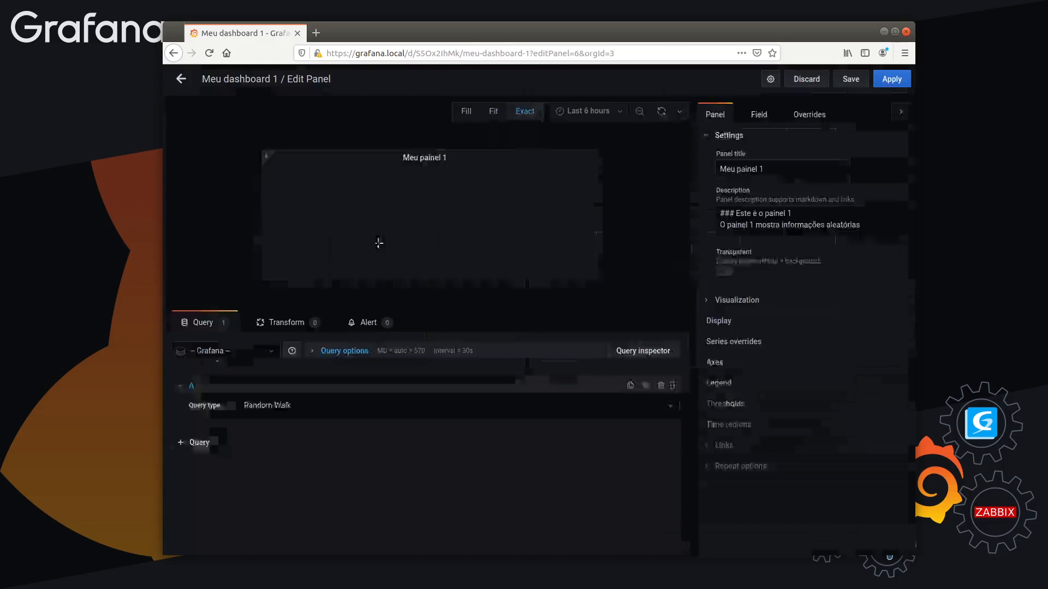
{"action": "left_click", "coordinate": [804, 162]}
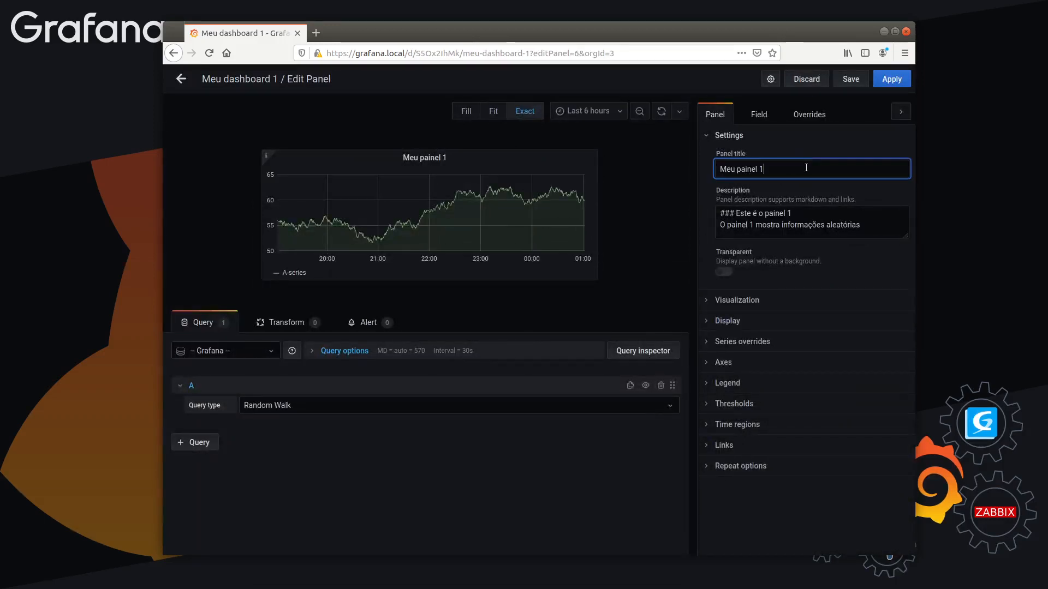
{"action": "key", "text": "BackSpace"}
{"action": "type", "text": "3"}
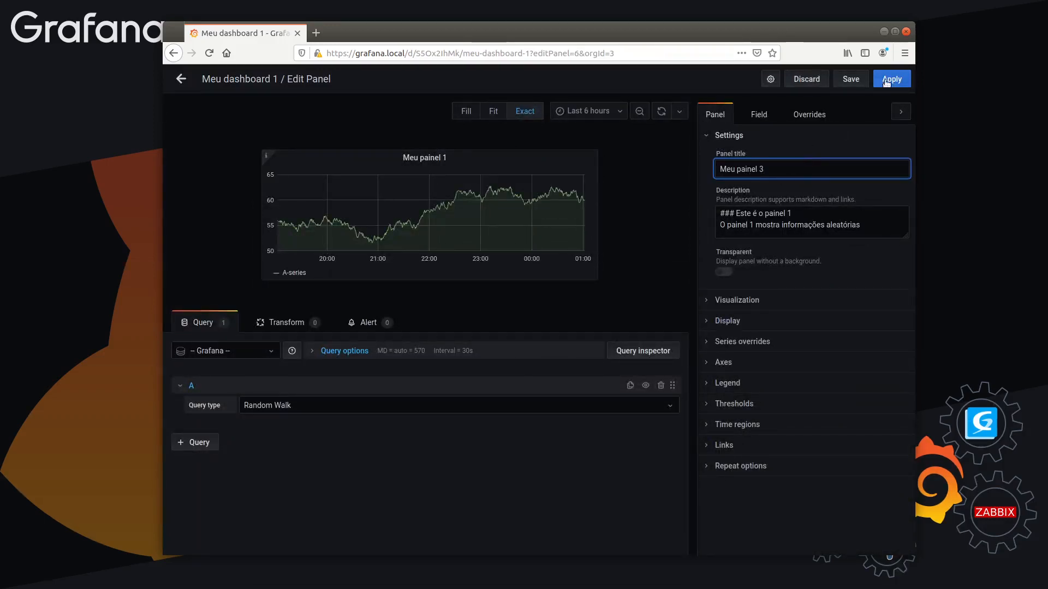
{"action": "left_click", "coordinate": [891, 78]}
Change the title of the second panel in the second row to "Meu painel 4"
{"action": "left_click", "coordinate": [682, 215]}
{"action": "left_click", "coordinate": [687, 249]}
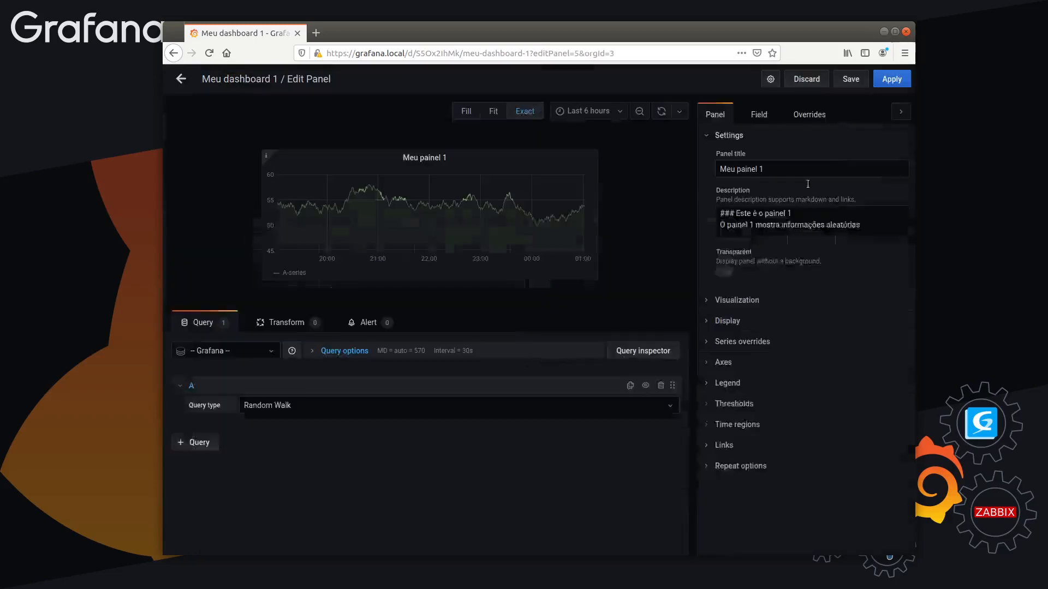
{"action": "left_click", "coordinate": [785, 169]}
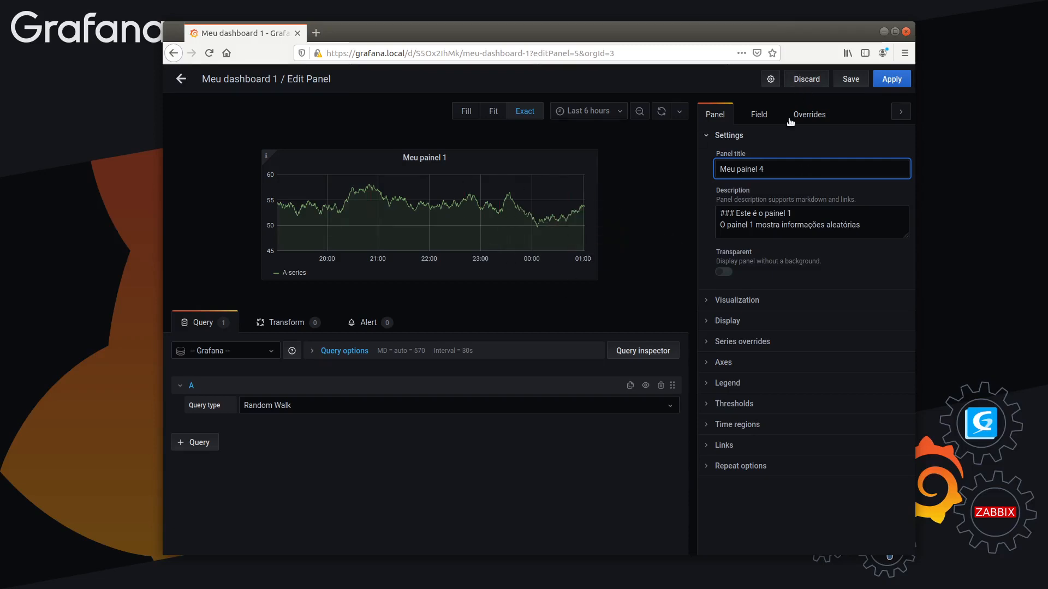
View the dashboard settings and the save dialog without saving, and apply the panel's edits to the dashboard
{"action": "left_click", "coordinate": [770, 81]}
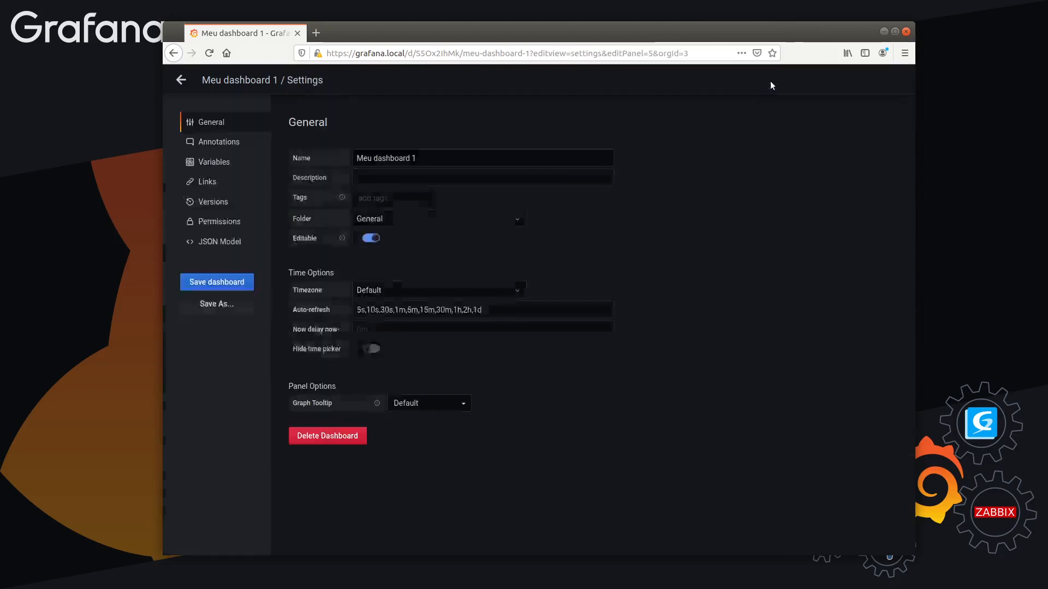
{"action": "left_click", "coordinate": [180, 79]}
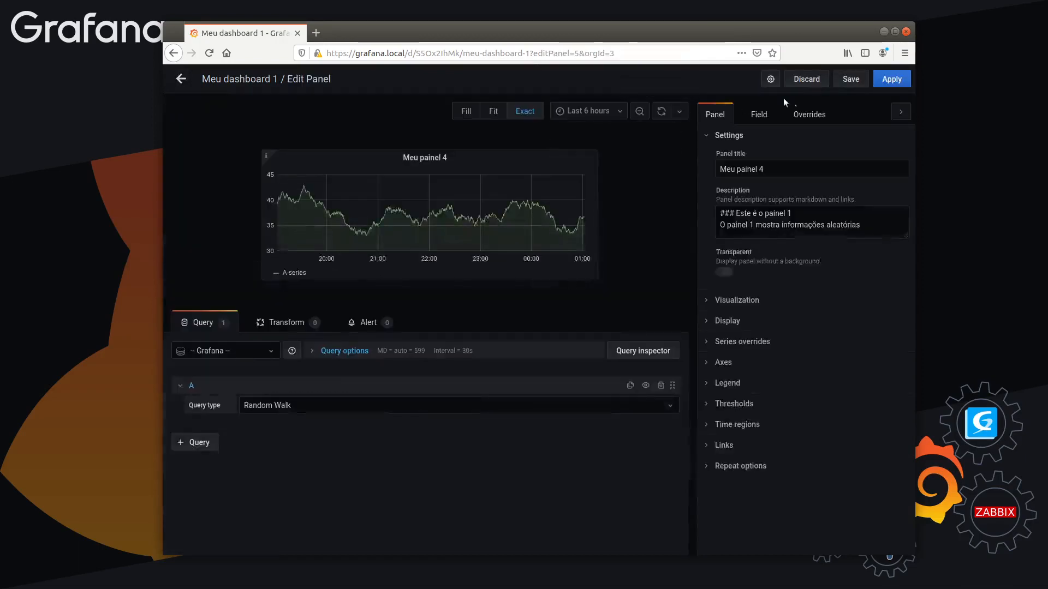
{"action": "left_click", "coordinate": [849, 79]}
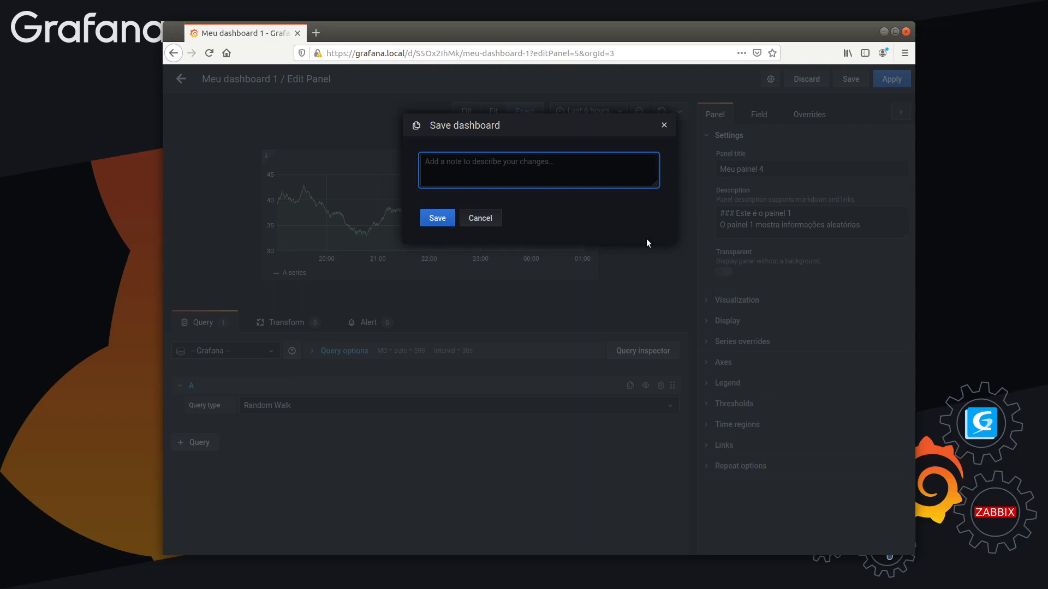
{"action": "left_click", "coordinate": [480, 218]}
{"action": "left_click", "coordinate": [897, 81]}
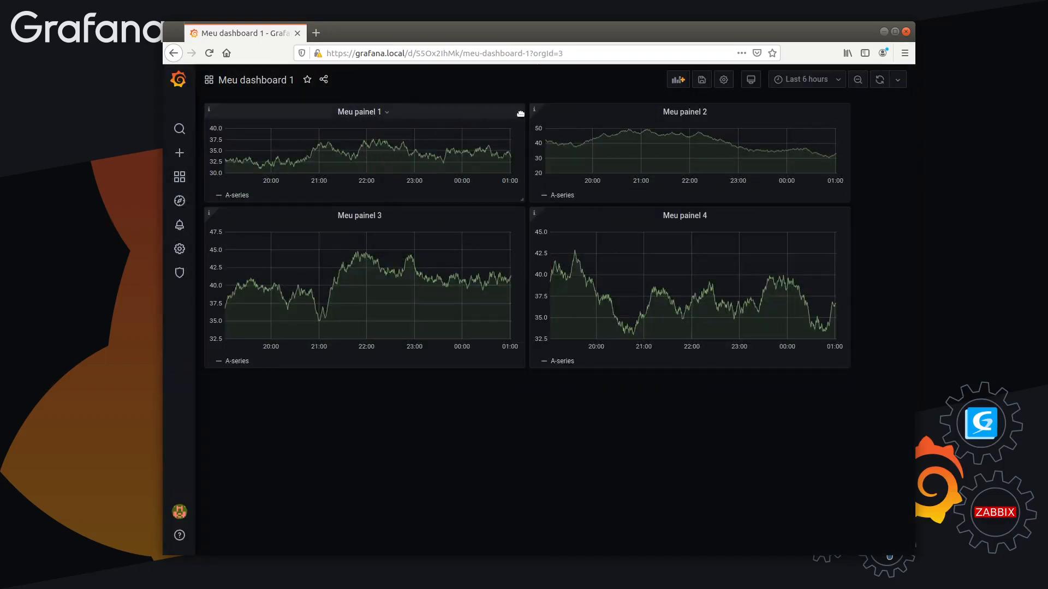
Add a new row above the four panels
{"action": "left_click", "coordinate": [678, 80]}
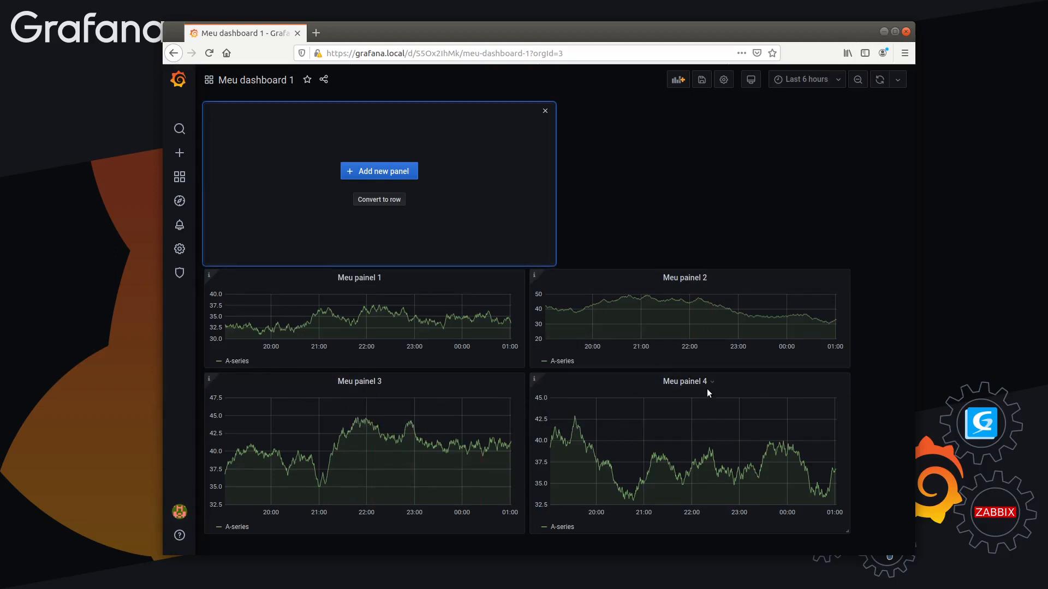
{"action": "left_click", "coordinate": [379, 200]}
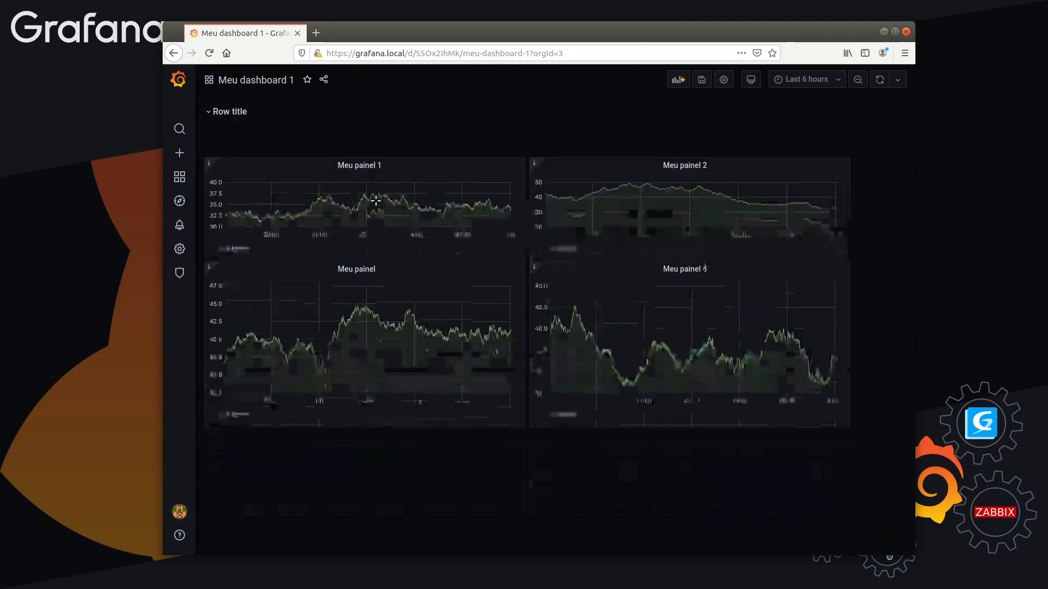
Set the new row's title to "Meu grupo 1" and update the row options
{"action": "mouse_move", "coordinate": [235, 113]}
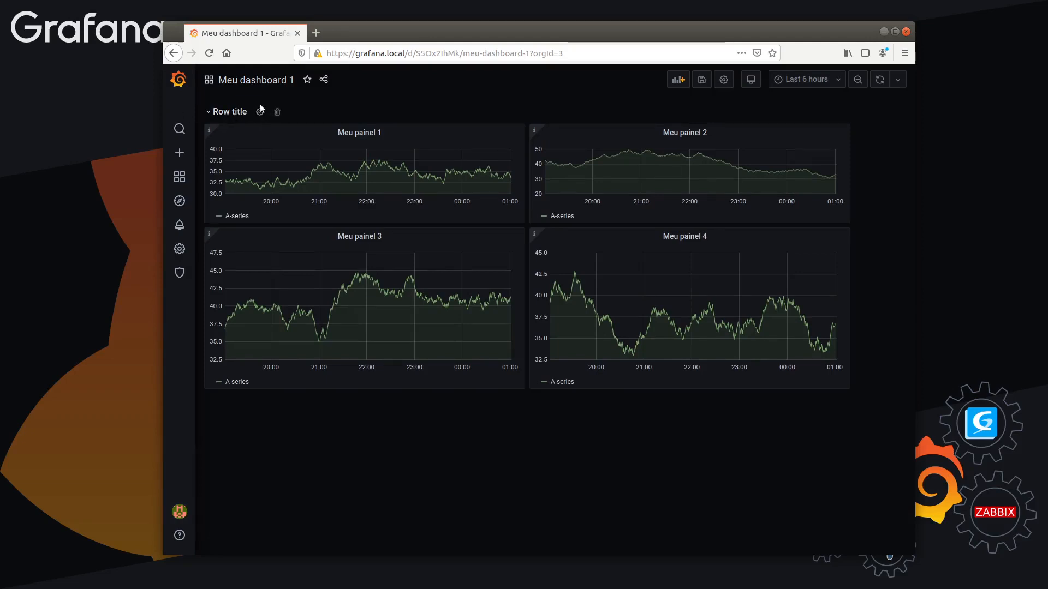
{"action": "key", "text": "ctrl+plus"}
{"action": "key", "text": "ctrl+plus"}
{"action": "key", "text": "ctrl+plus"}
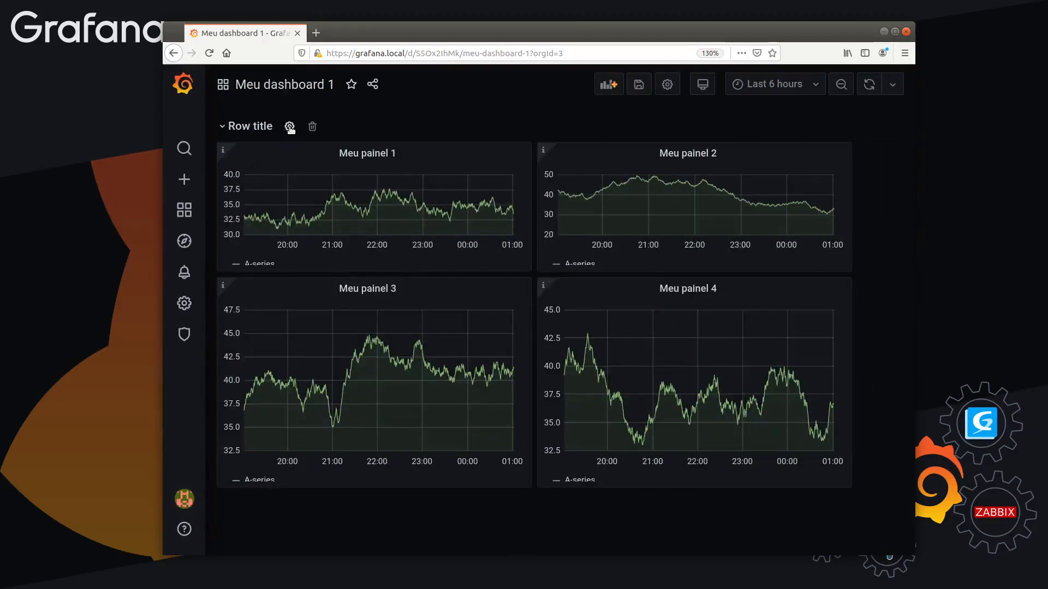
{"action": "left_click", "coordinate": [290, 127]}
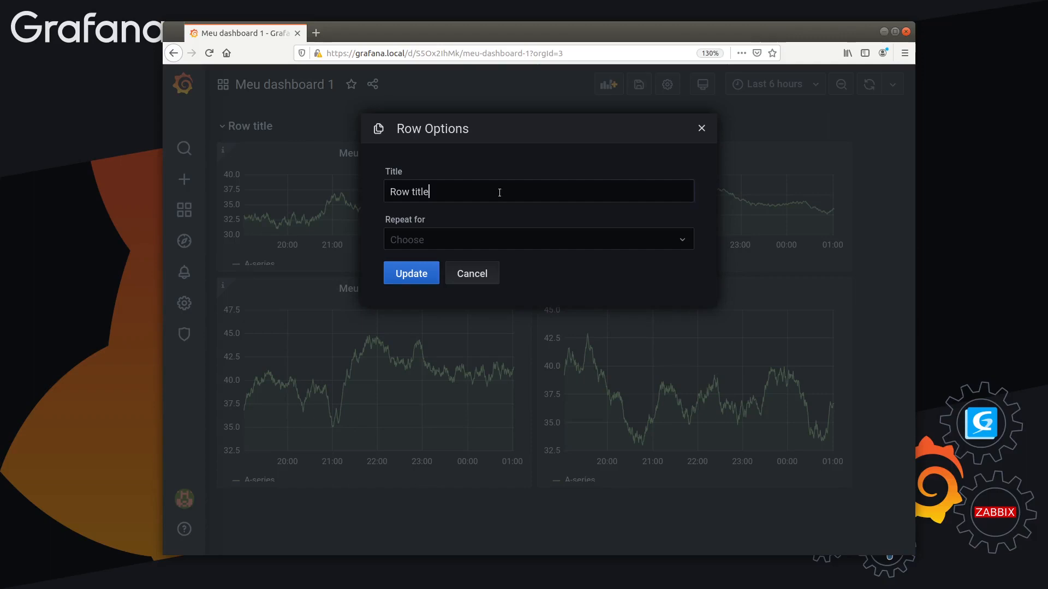
{"action": "left_click_drag", "start_coordinate": [498, 189], "coordinate": [341, 189]}
{"action": "type", "text": "Minha linu"}
{"action": "key", "text": "BackSpace"}
{"action": "key", "text": "BackSpace"}
{"action": "key", "text": "BackSpace"}
{"action": "key", "text": "BackSpace"}
{"action": "key", "text": "BackSpace"}
{"action": "key", "text": "BackSpace"}
{"action": "key", "text": "BackSpace"}
{"action": "key", "text": "BackSpace"}
{"action": "key", "text": "BackSpace"}
{"action": "key", "text": "BackSpace"}
{"action": "type", "text": "Meu grupo 1"}
{"action": "key", "text": "ctrl+a"}
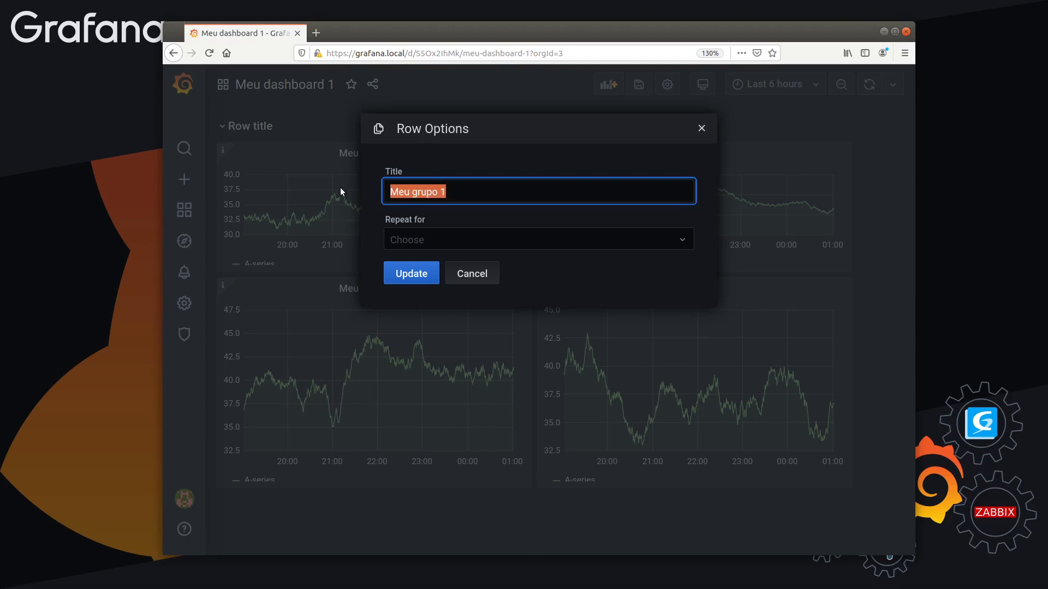
{"action": "left_click", "coordinate": [411, 274]}
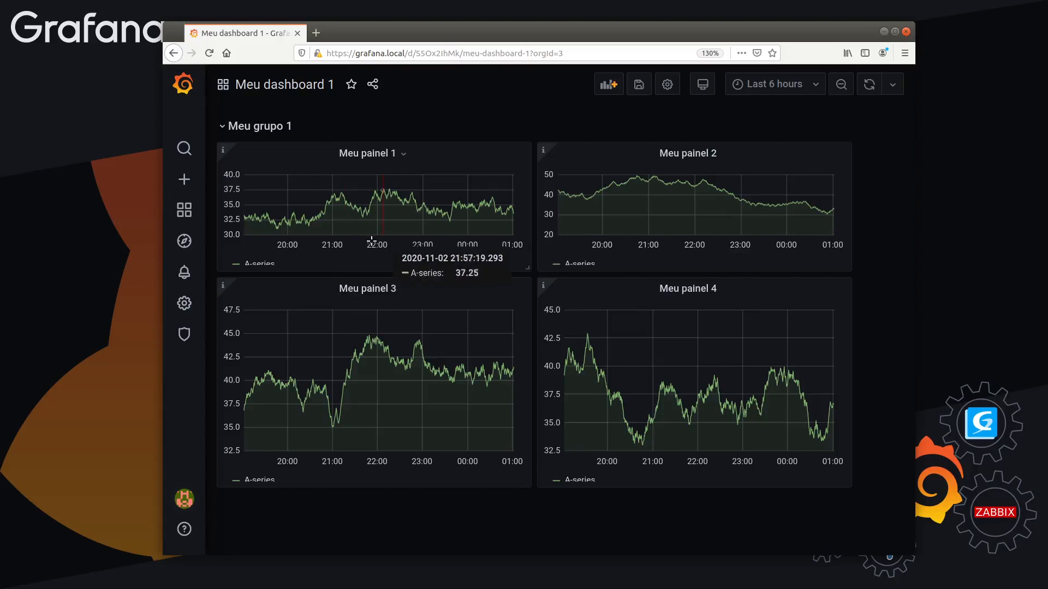
Restore the page zoom to 100% and collapse the "Meu grupo 1" row
{"action": "key", "text": "ctrl+minus"}
{"action": "key", "text": "ctrl+minus"}
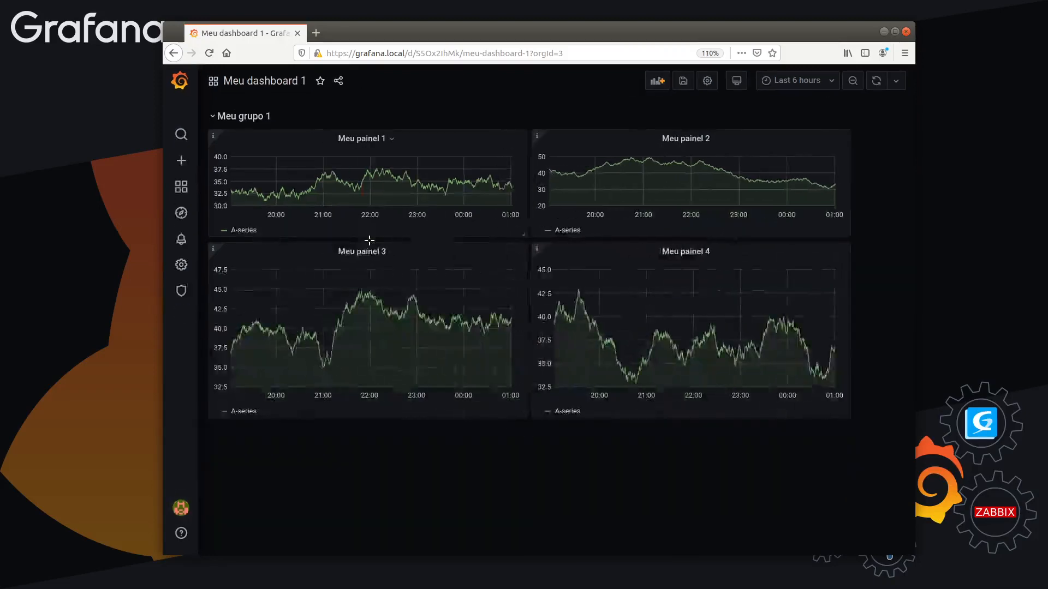
{"action": "key", "text": "ctrl+minus"}
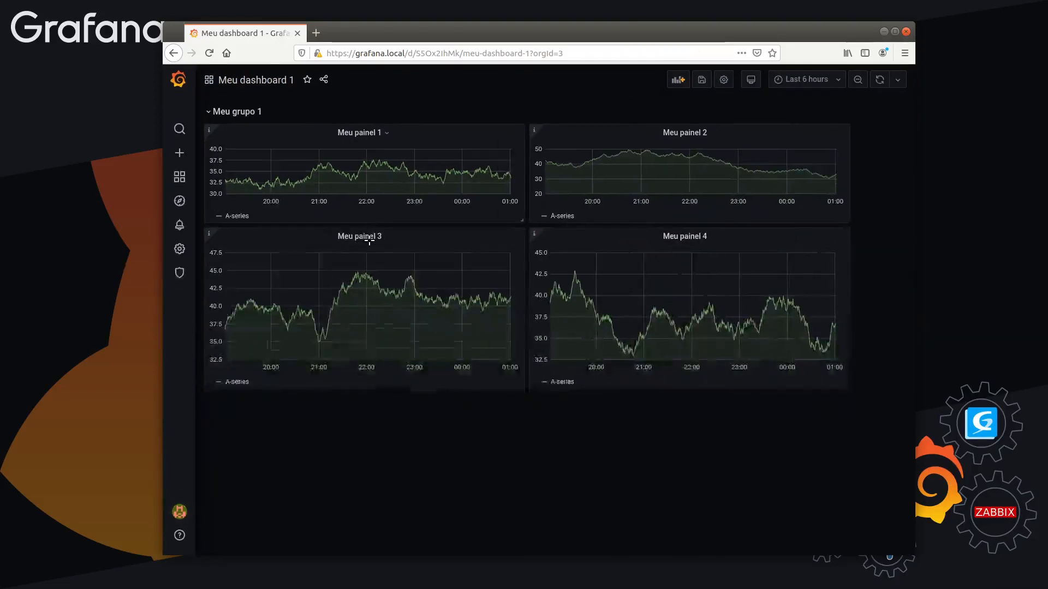
{"action": "left_click", "coordinate": [211, 112]}
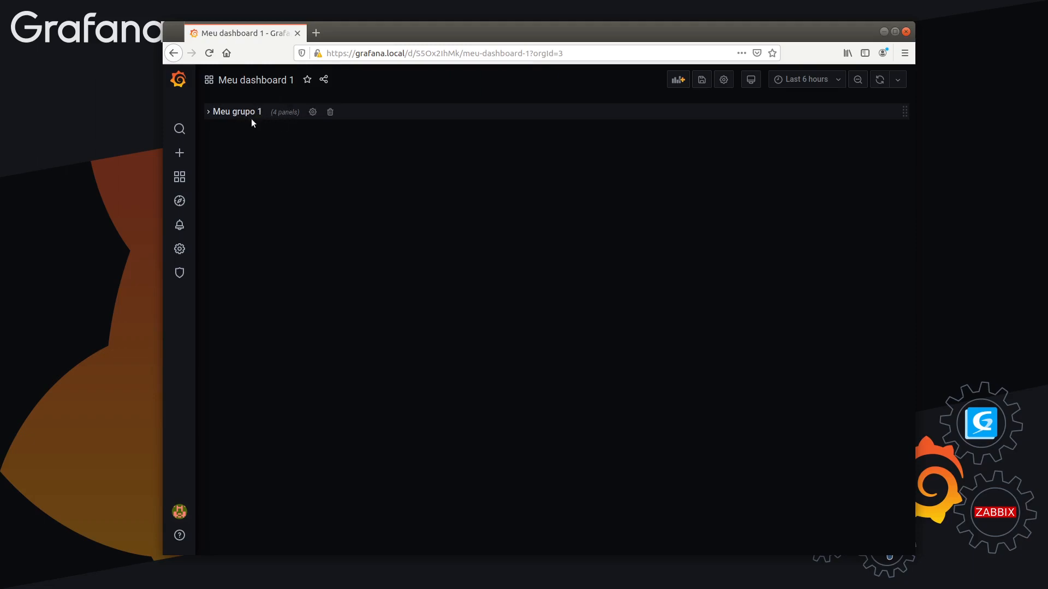
Expand the "Meu grupo 1" row and add a new row above it
{"action": "left_click", "coordinate": [239, 112]}
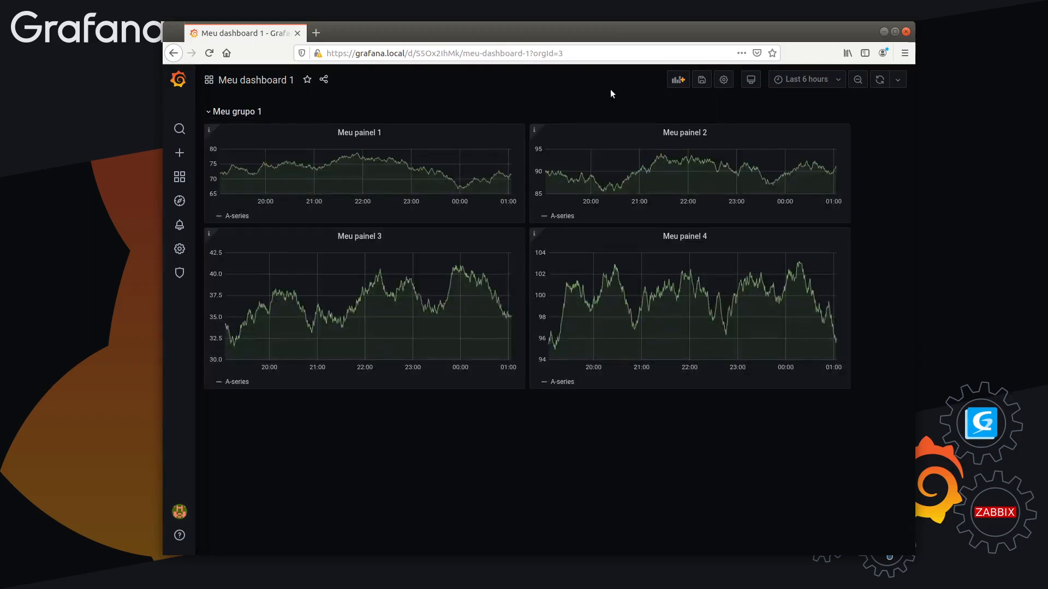
{"action": "left_click", "coordinate": [670, 81]}
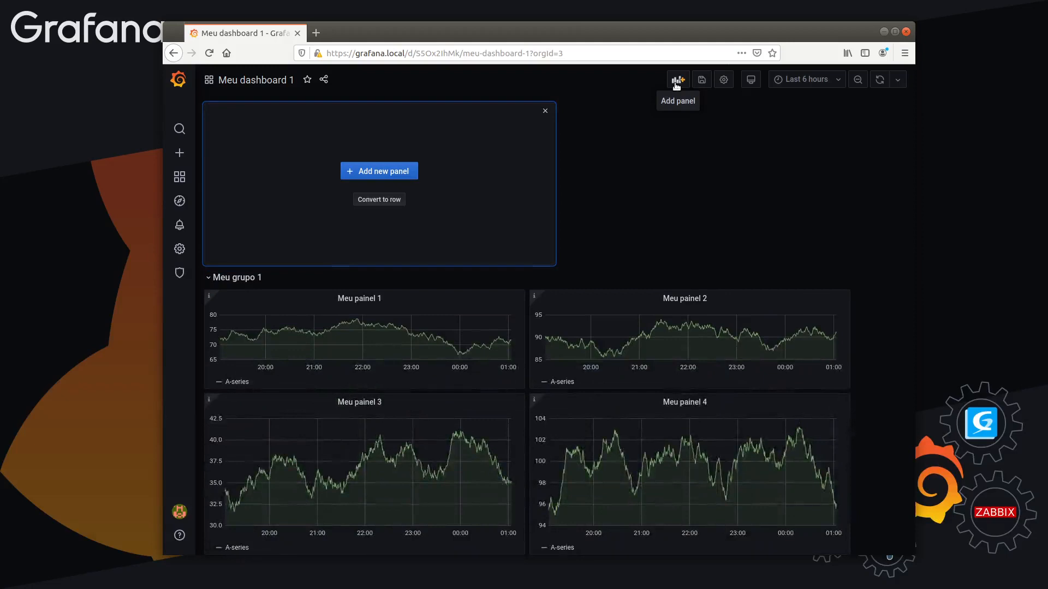
{"action": "left_click", "coordinate": [385, 201]}
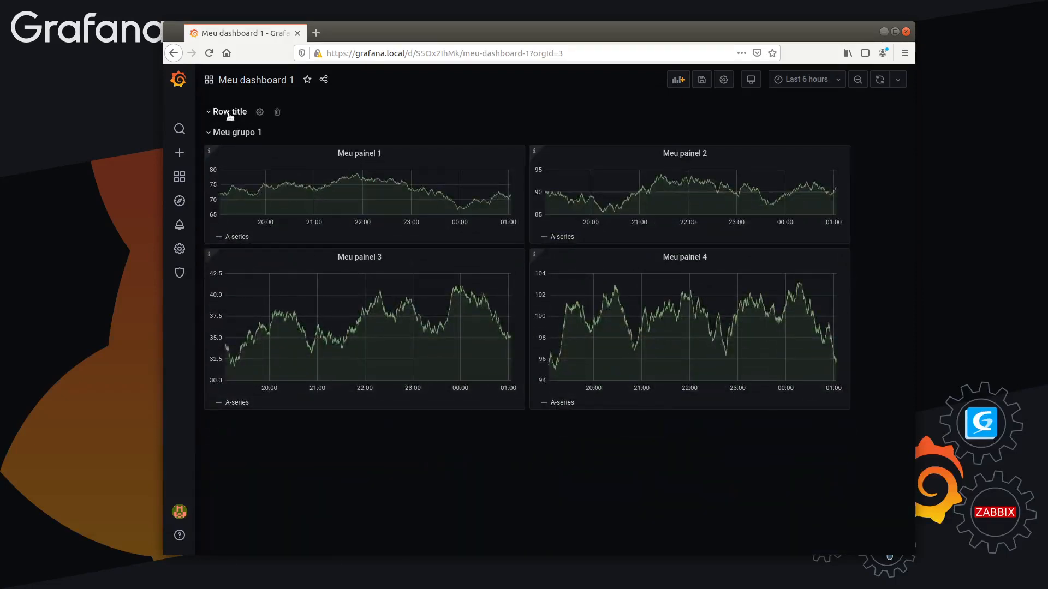
Set the new row's title to "Meu grupo 2" and update the row options
{"action": "left_click", "coordinate": [260, 112]}
{"action": "triple_click", "coordinate": [469, 175]}
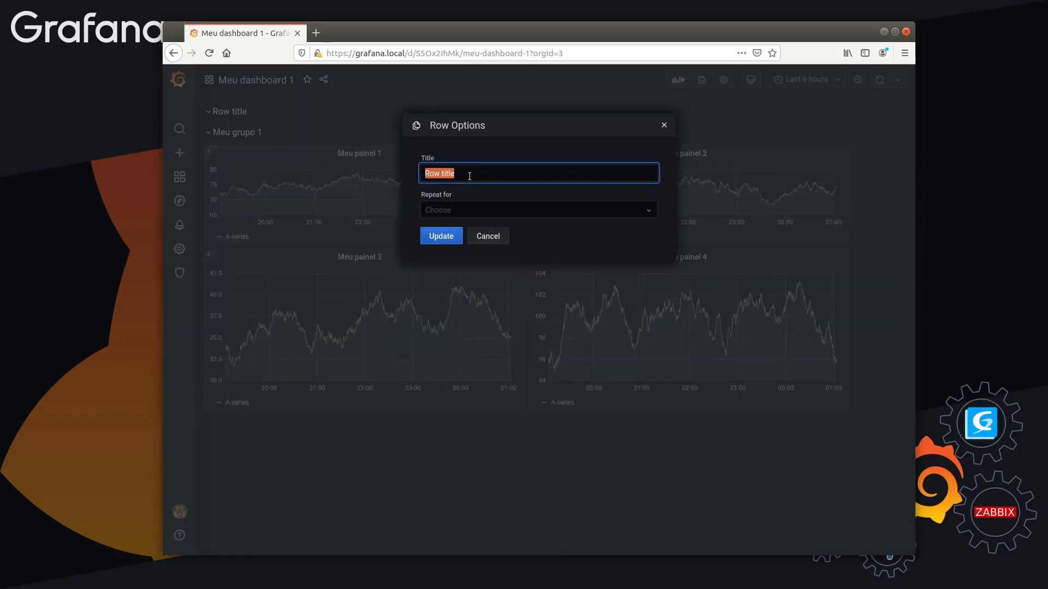
{"action": "type", "text": "M"}
{"action": "key", "text": "BackSpace"}
{"action": "type", "text": "Meu "}
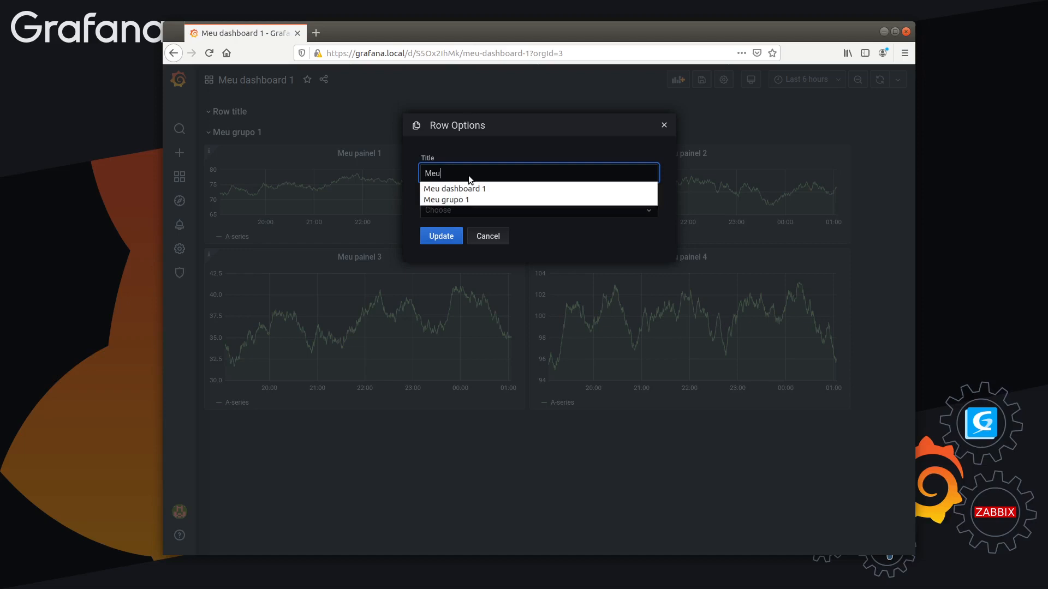
{"action": "type", "text": "grupo "}
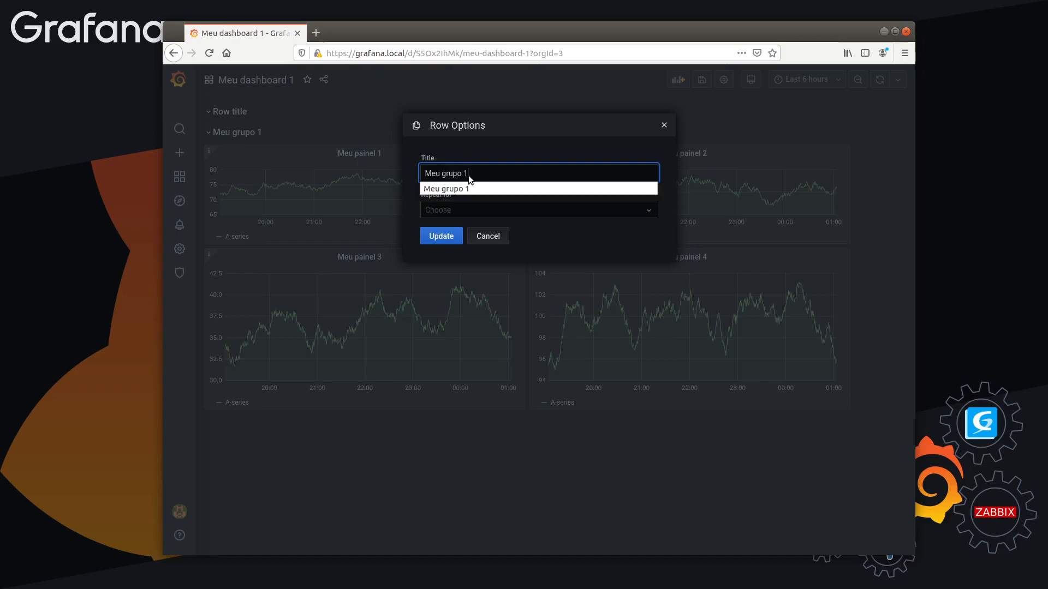
{"action": "type", "text": "2"}
{"action": "left_click", "coordinate": [441, 236]}
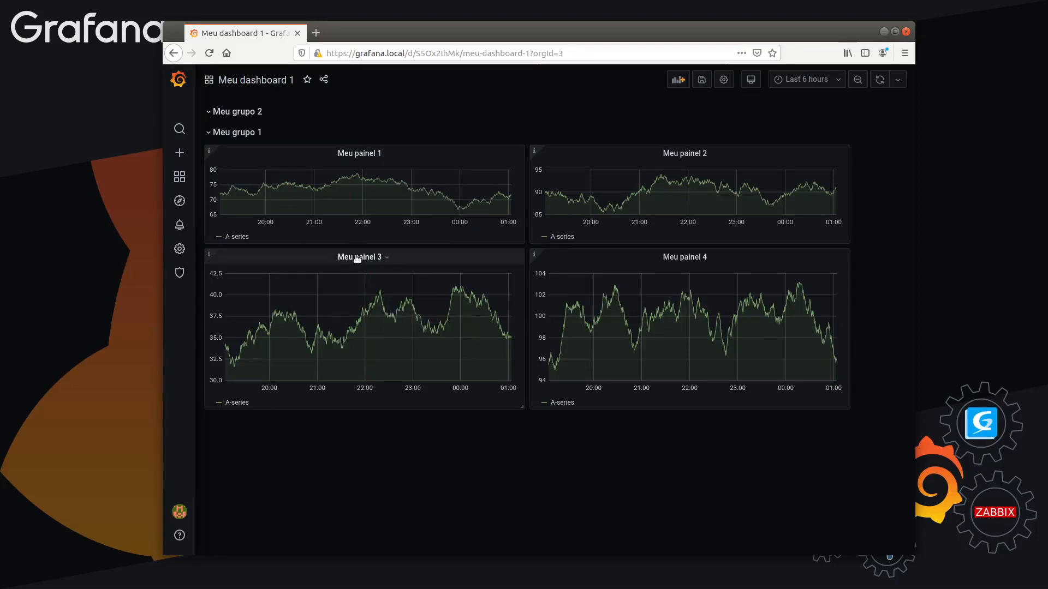
Move "Meu painel 3" and "Meu painel 4" side by side into the "Meu grupo 2" row
{"action": "left_click_drag", "start_coordinate": [357, 258], "coordinate": [355, 143]}
{"action": "mouse_move", "coordinate": [357, 124]}
{"action": "left_mouse_down"}
{"action": "mouse_move", "coordinate": [353, 322]}
{"action": "mouse_move", "coordinate": [353, 140]}
{"action": "left_mouse_up"}
{"action": "left_click_drag", "start_coordinate": [648, 425], "coordinate": [644, 143]}
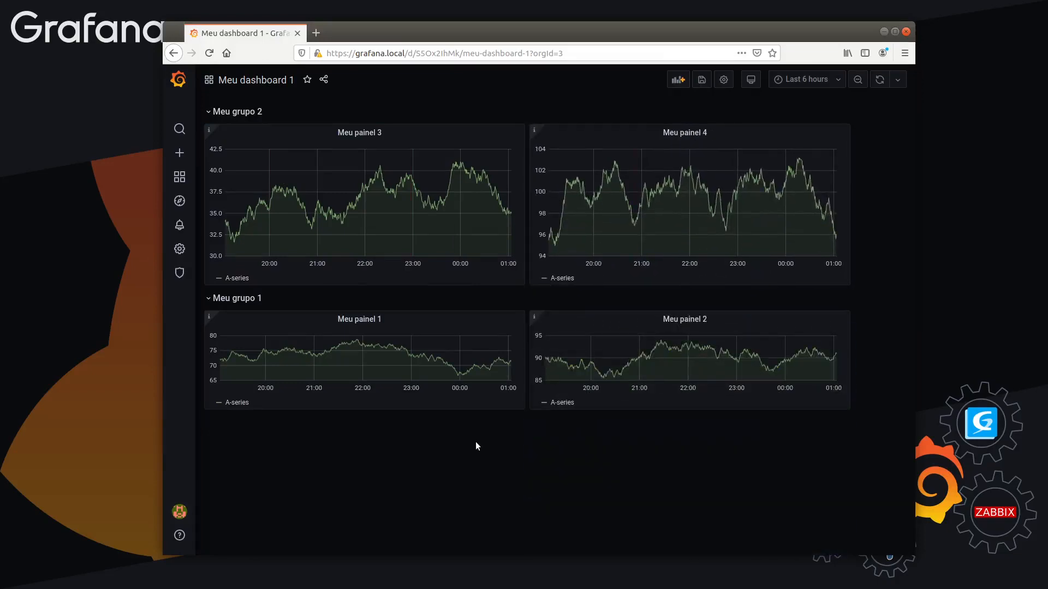
Collapse and re-expand the "Meu grupo 2" and "Meu grupo 1" rows to check their panels
{"action": "mouse_move", "coordinate": [208, 131]}
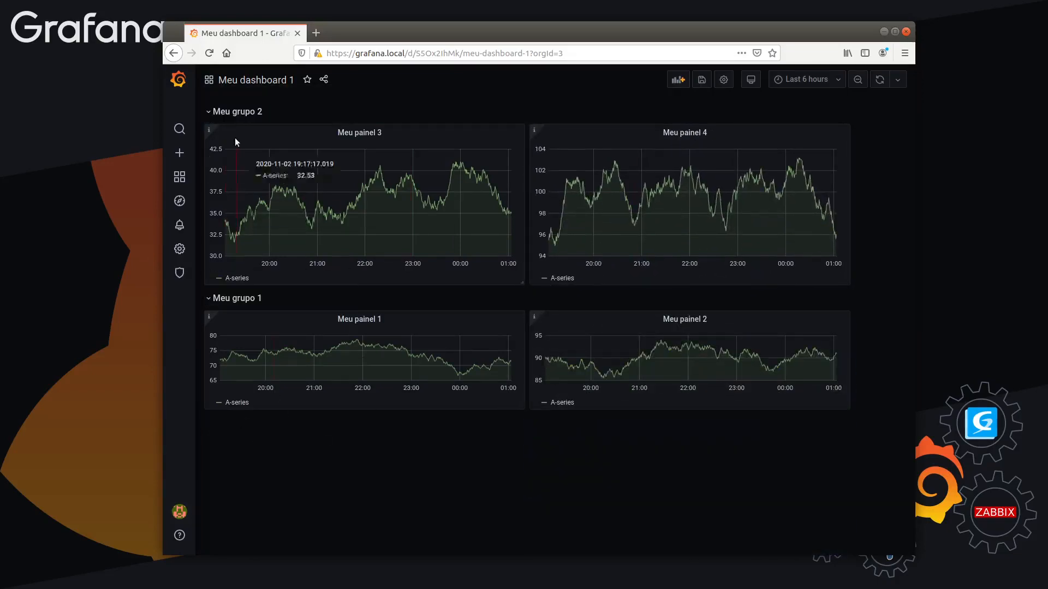
{"action": "left_click", "coordinate": [209, 112]}
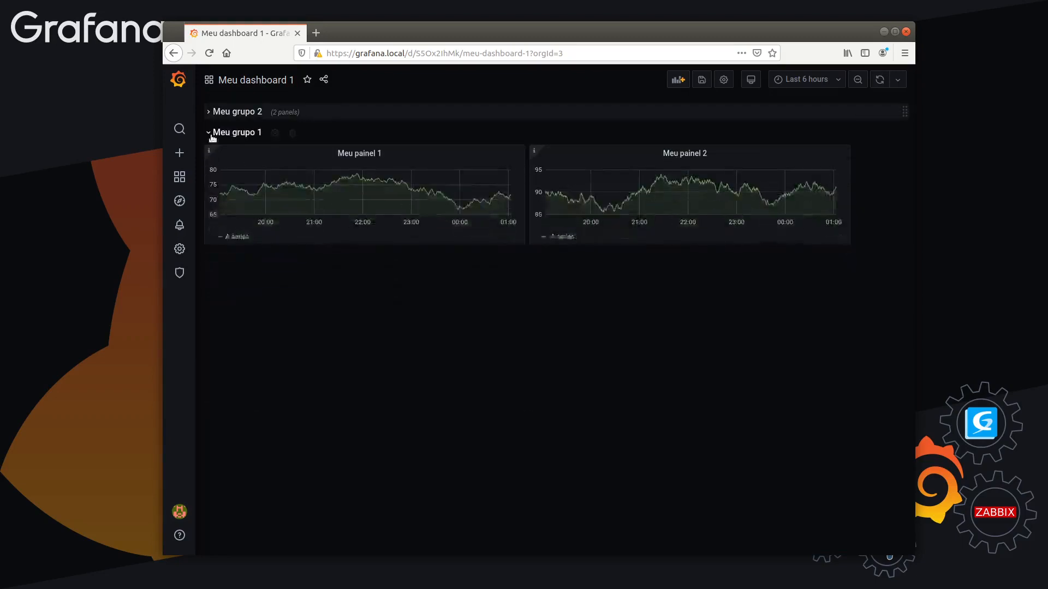
{"action": "left_click", "coordinate": [209, 132]}
{"action": "left_click", "coordinate": [209, 112]}
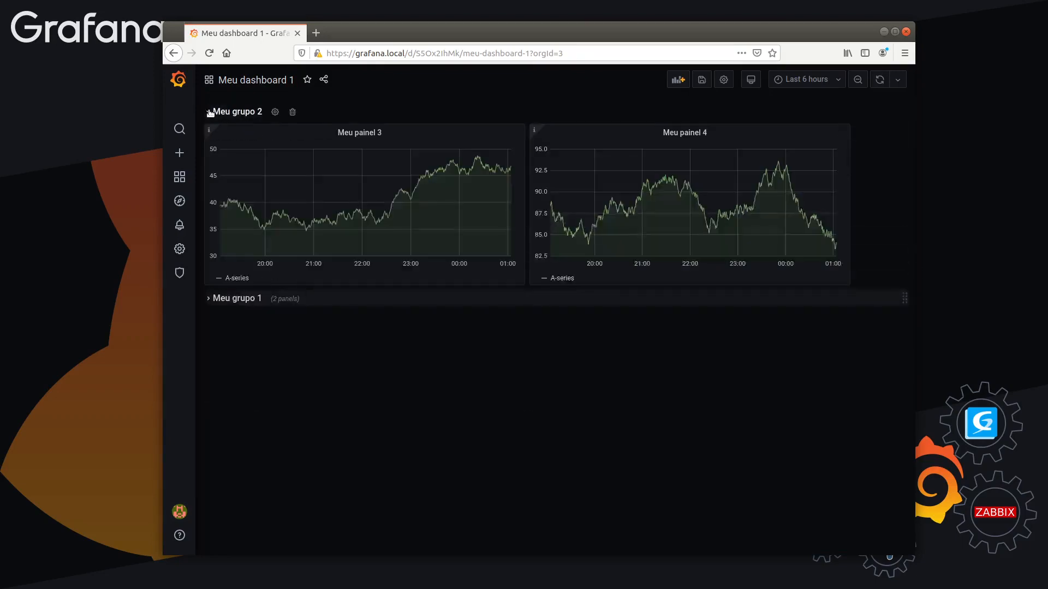
{"action": "left_click", "coordinate": [214, 299]}
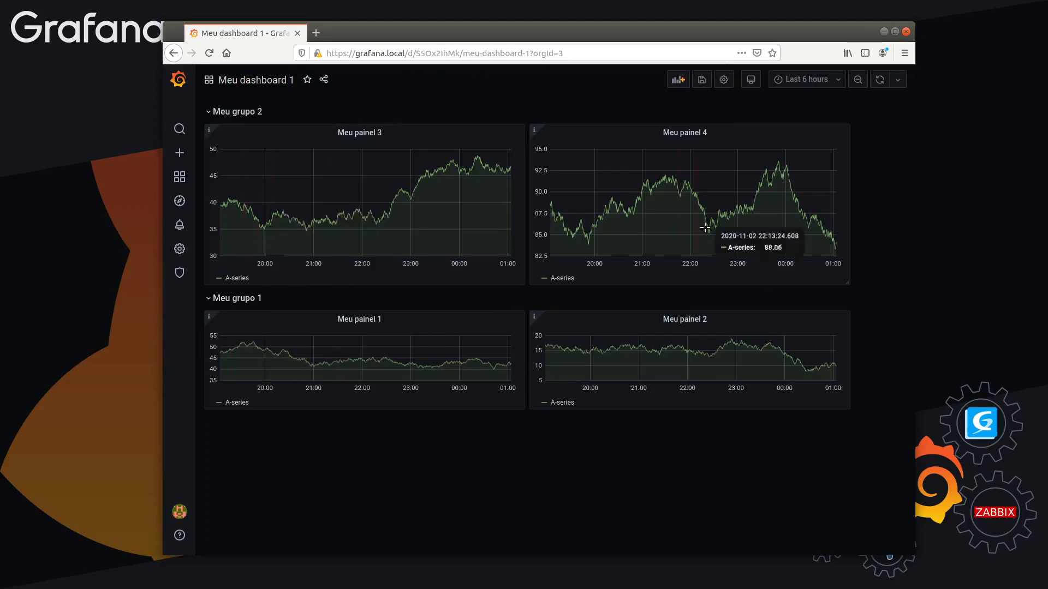
Collapse both rows, reorder them so "Meu grupo 2" sits below "Meu grupo 1", and expand both again
{"action": "left_click", "coordinate": [236, 304]}
{"action": "left_click", "coordinate": [233, 115]}
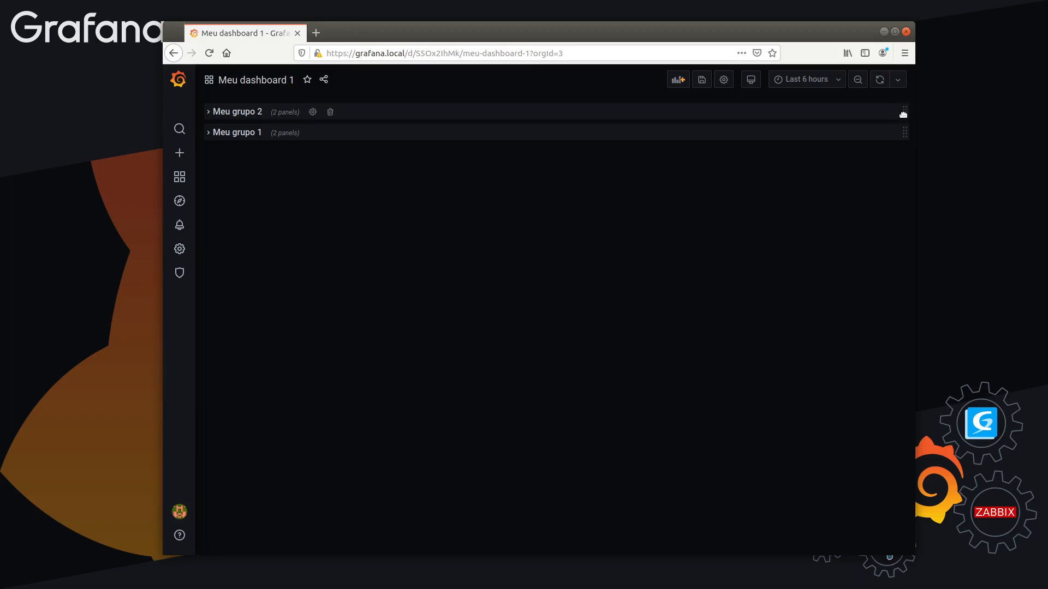
{"action": "left_click_drag", "start_coordinate": [906, 109], "coordinate": [907, 132]}
{"action": "left_click", "coordinate": [211, 112]}
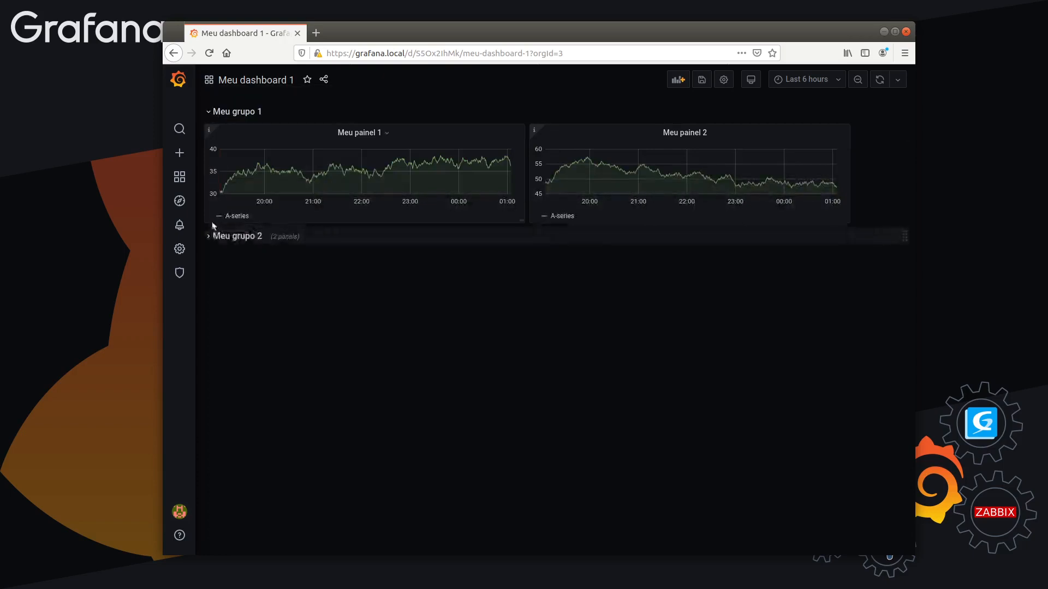
{"action": "left_click", "coordinate": [213, 236]}
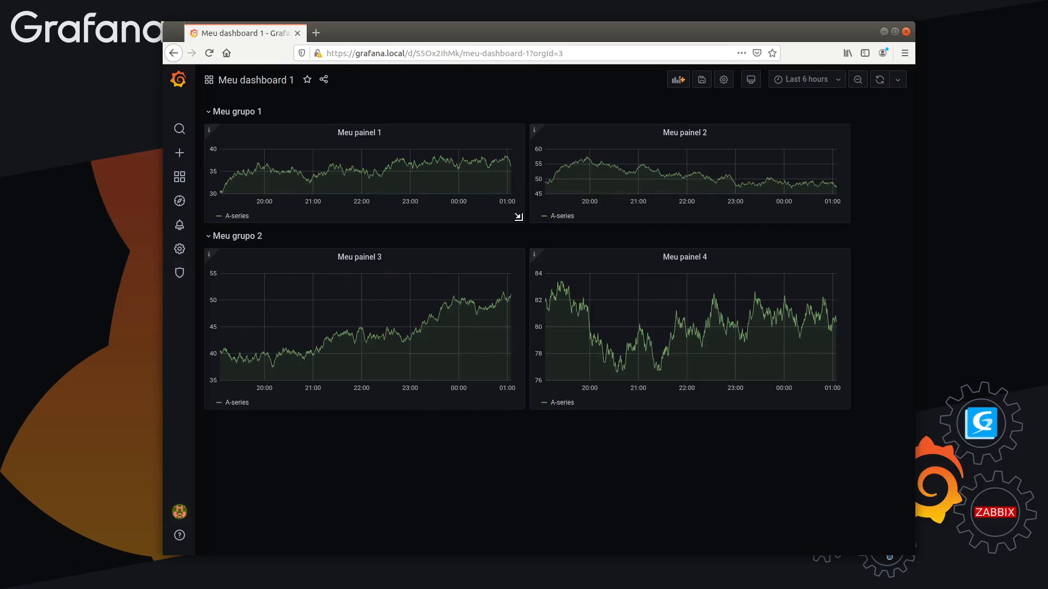
Narrow "Meu painel 1" and "Meu painel 2" side by side in "Meu grupo 1" and duplicate "Meu painel 2" beside them
{"action": "left_click_drag", "start_coordinate": [521, 219], "coordinate": [368, 217]}
{"action": "left_click_drag", "start_coordinate": [679, 133], "coordinate": [491, 134]}
{"action": "left_click_drag", "start_coordinate": [696, 216], "coordinate": [611, 220]}
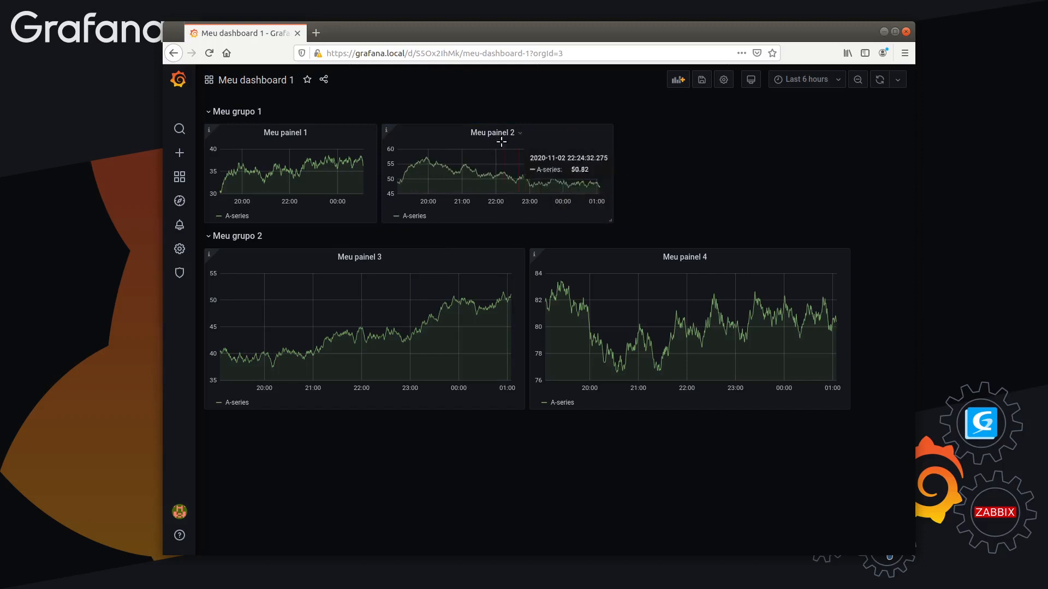
{"action": "key", "text": "p"}
{"action": "key", "text": "d"}
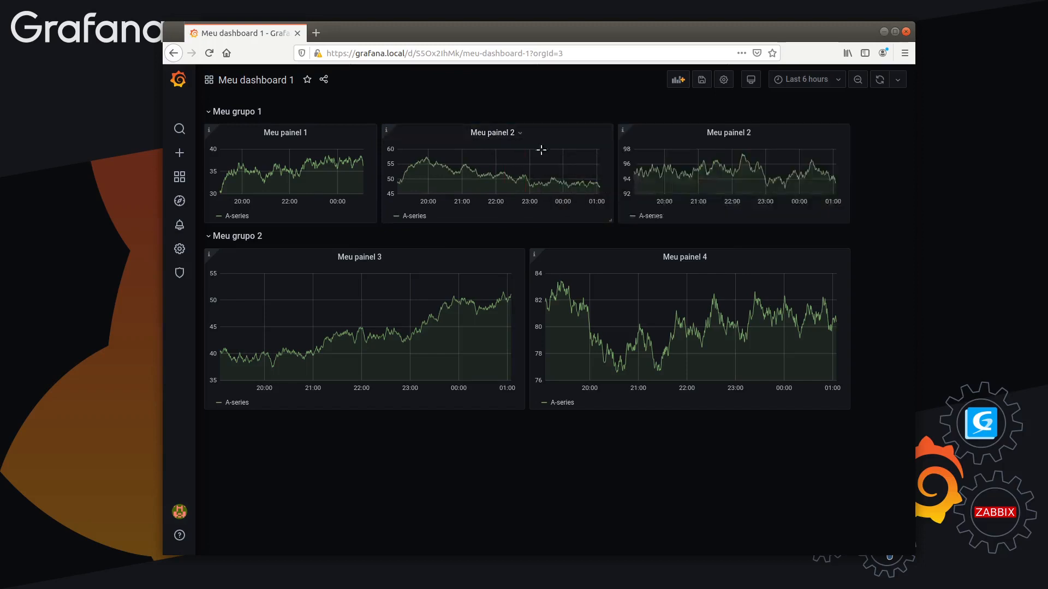
Save the dashboard with the change note "Criação de grupos para o dashboard"
{"action": "left_click", "coordinate": [702, 81]}
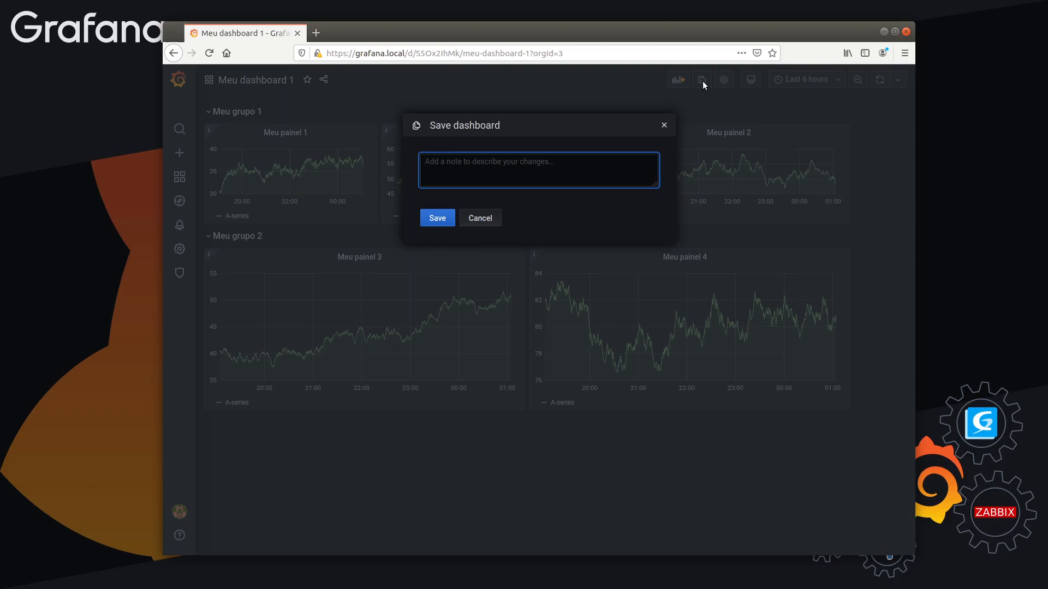
{"action": "type", "text": "Criação de"}
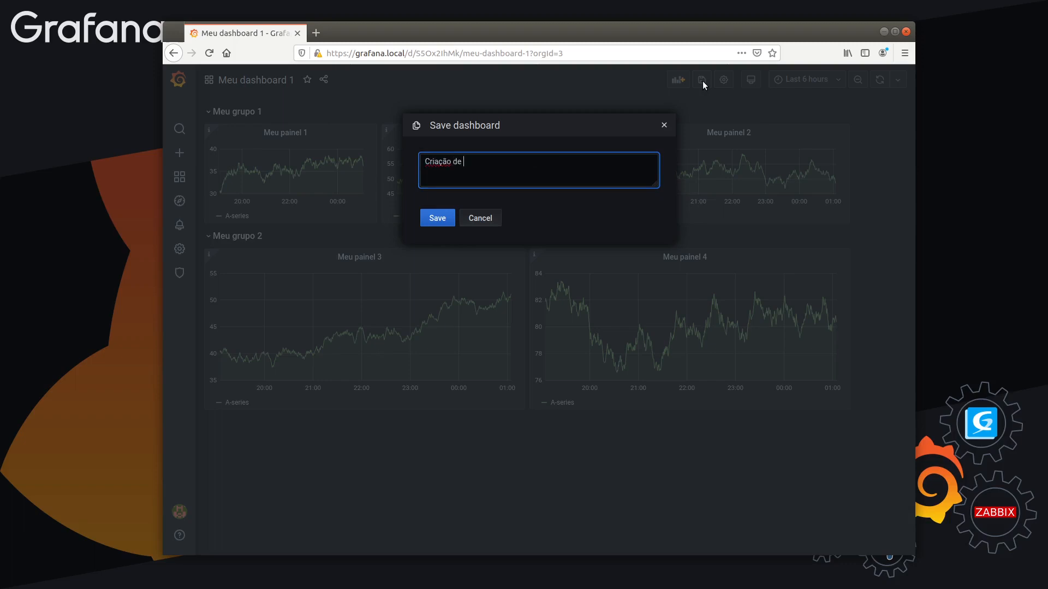
{"action": "type", "text": " grupos para o dashboard"}
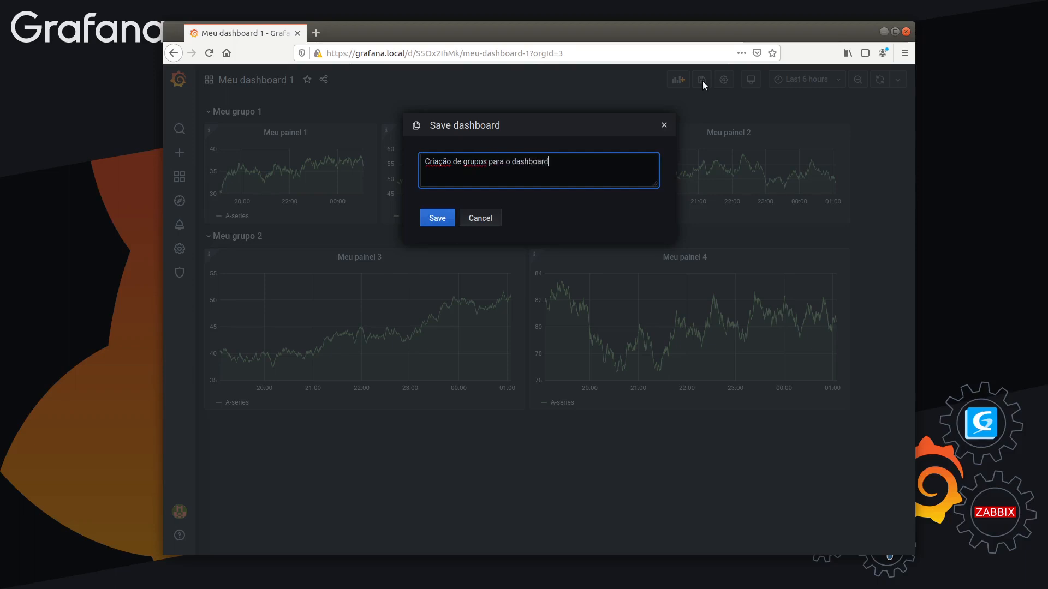
{"action": "left_click", "coordinate": [436, 218]}
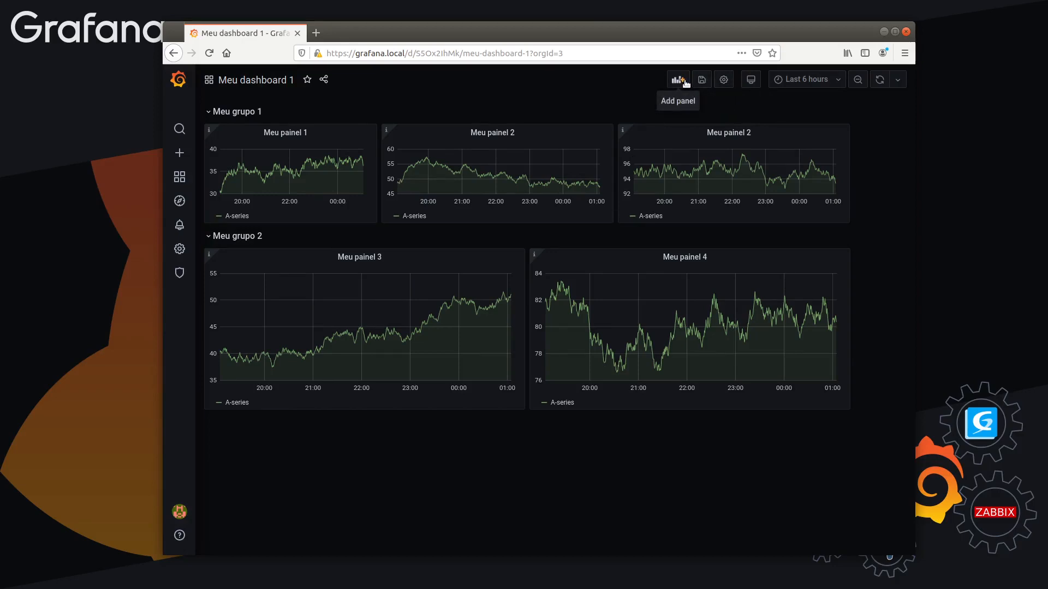
Open the version history in the dashboard settings and compare versions 1 and 2
{"action": "left_click", "coordinate": [724, 80]}
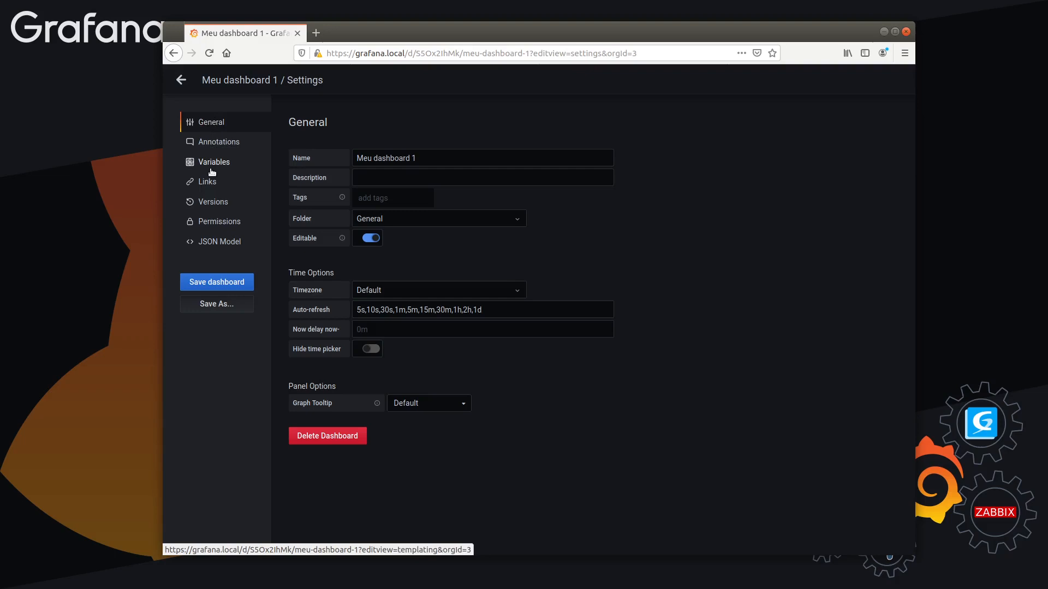
{"action": "left_click", "coordinate": [212, 203]}
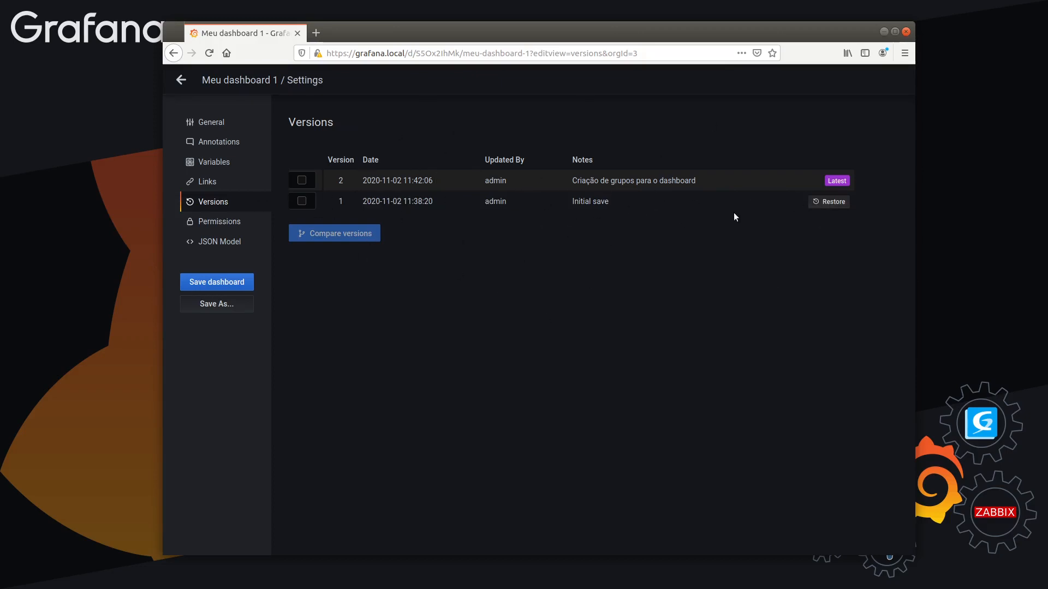
{"action": "left_click", "coordinate": [302, 181]}
{"action": "left_click", "coordinate": [302, 201]}
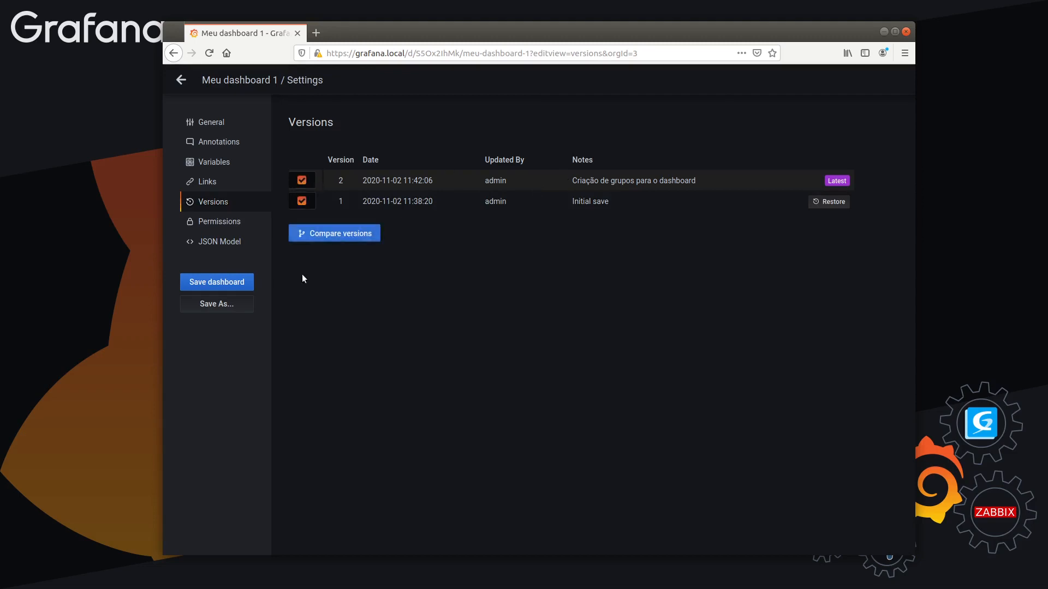
{"action": "left_click", "coordinate": [341, 233]}
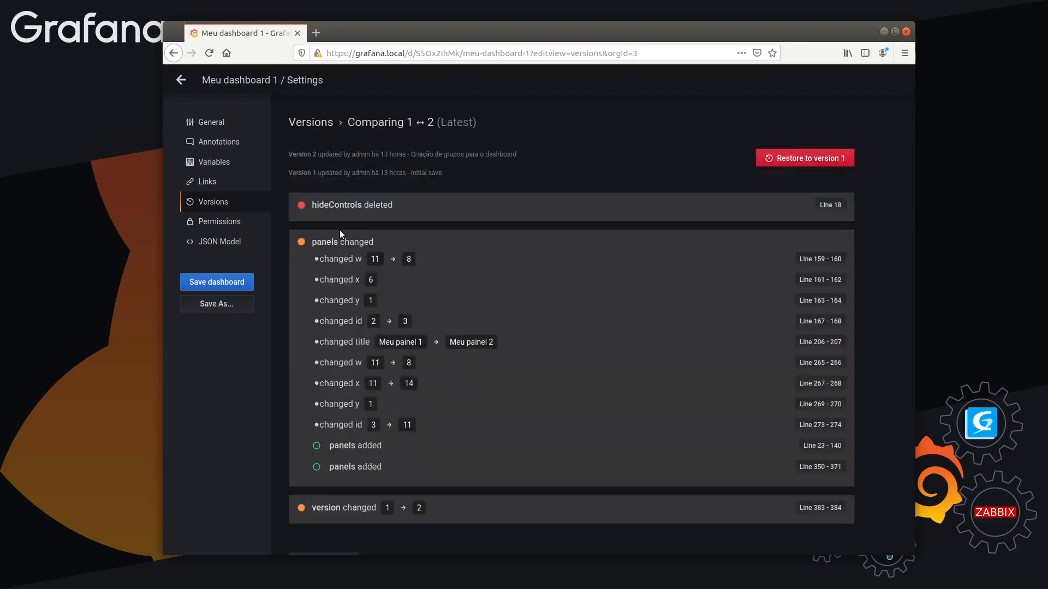
Examine the differences listed between the two versions, return to the version list, and leave the dashboard settings
{"action": "left_click_drag", "start_coordinate": [320, 260], "coordinate": [509, 417]}
{"action": "left_click", "coordinate": [509, 429]}
{"action": "mouse_move", "coordinate": [312, 206]}
{"action": "left_mouse_down"}
{"action": "mouse_move", "coordinate": [408, 204]}
{"action": "mouse_move", "coordinate": [312, 204]}
{"action": "left_mouse_up"}
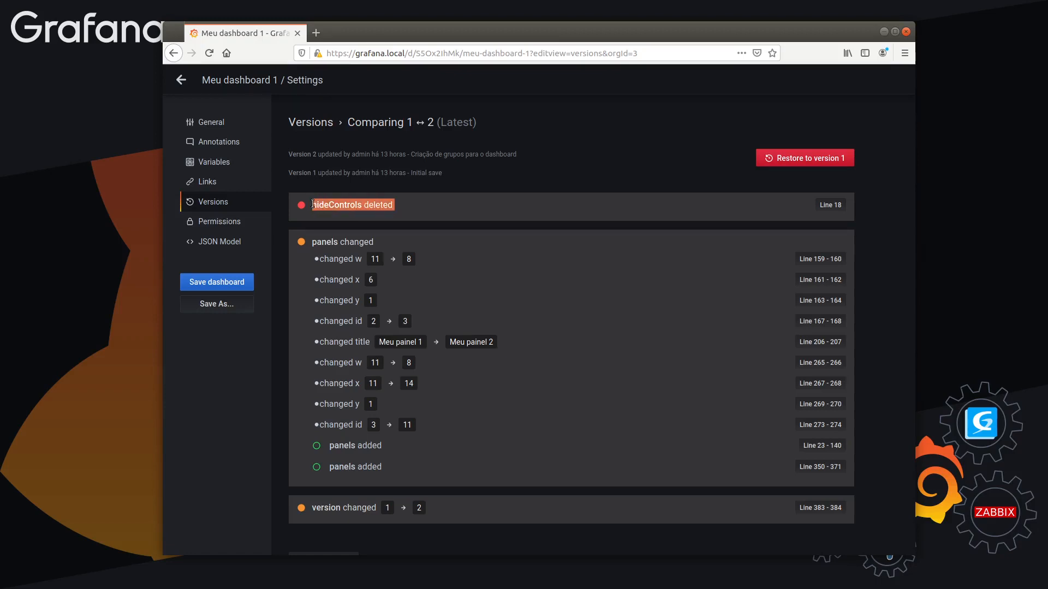
{"action": "triple_click", "coordinate": [329, 241]}
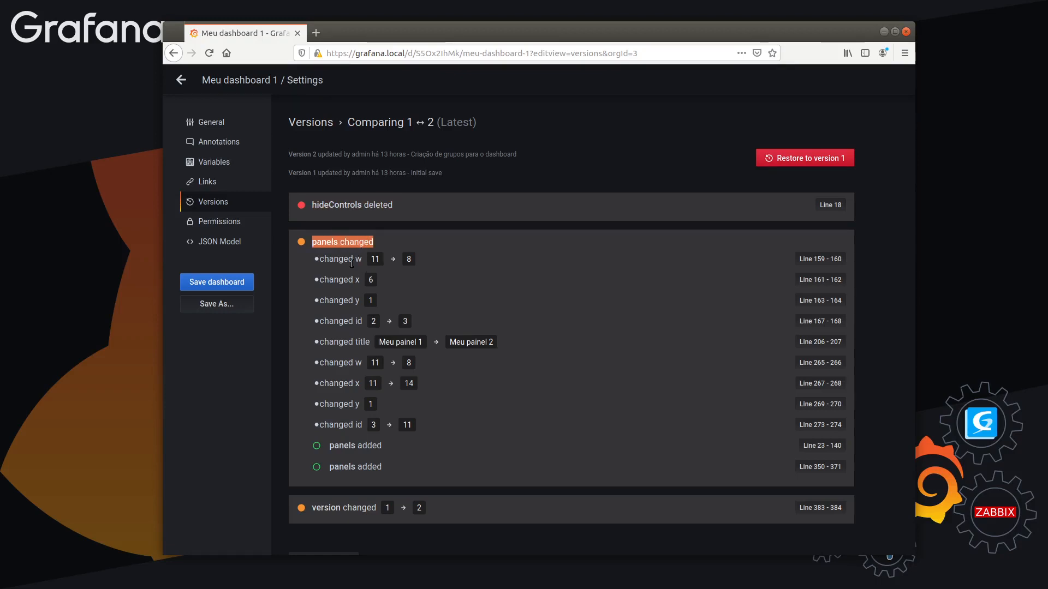
{"action": "left_click_drag", "start_coordinate": [354, 260], "coordinate": [361, 264]}
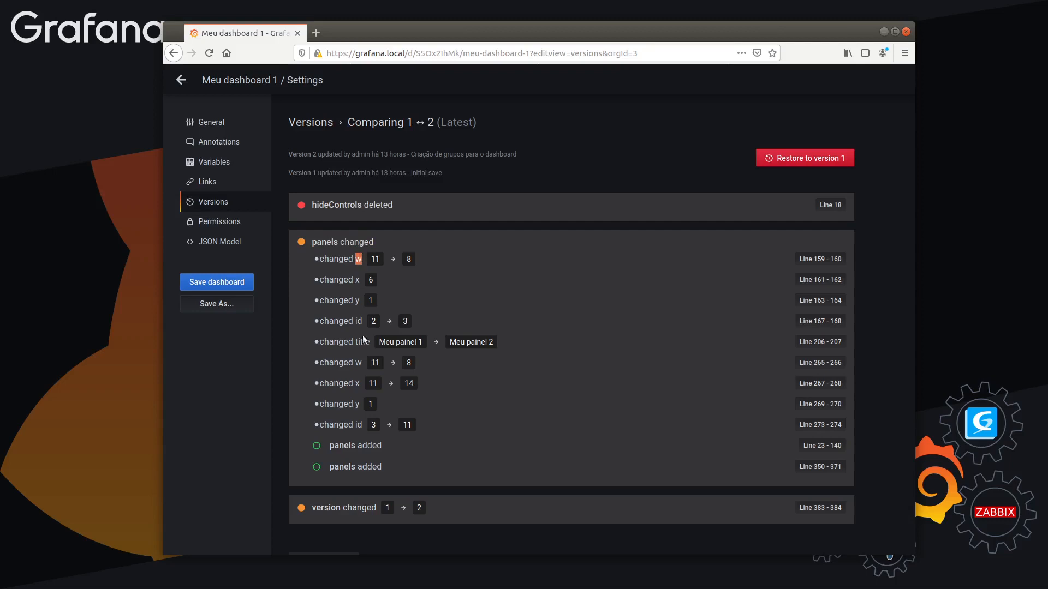
{"action": "left_click", "coordinate": [415, 273]}
{"action": "scroll", "coordinate": [436, 446], "scroll_direction": "down", "scroll_amount": 1}
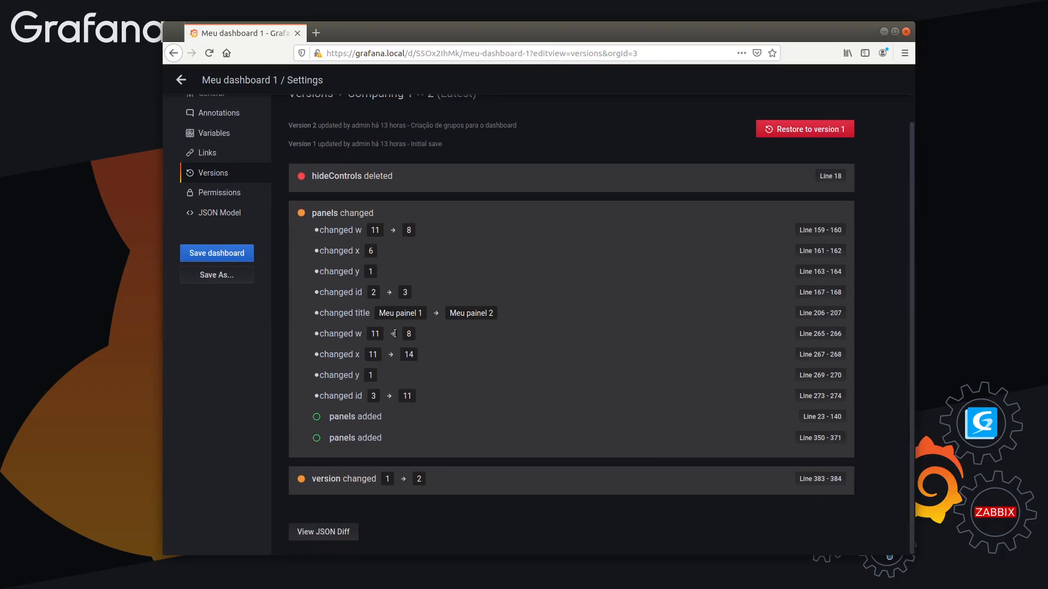
{"action": "scroll", "coordinate": [599, 426], "scroll_direction": "up", "scroll_amount": 1}
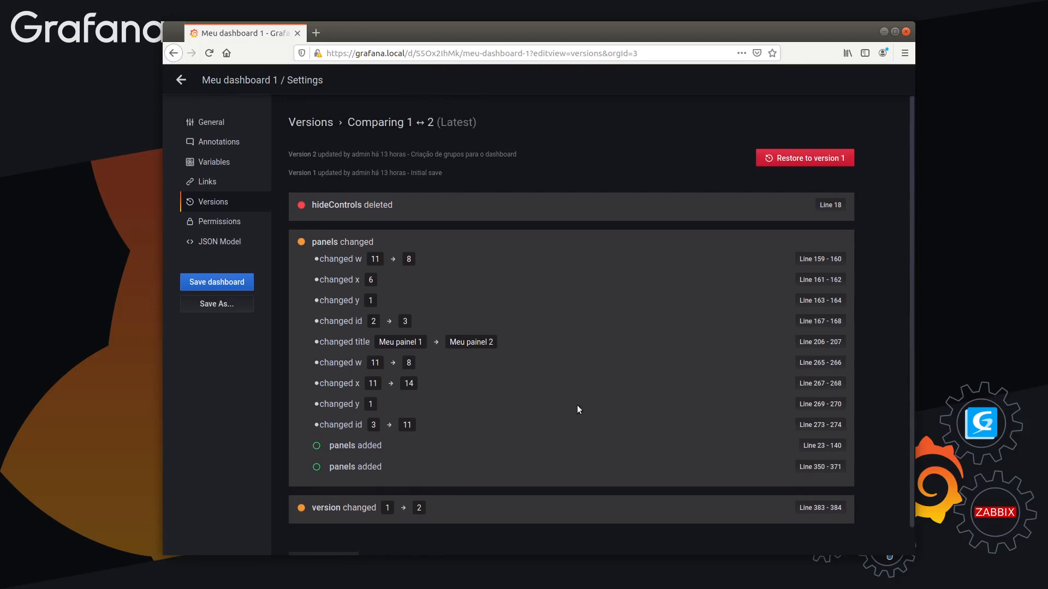
{"action": "left_click", "coordinate": [205, 182]}
{"action": "left_click", "coordinate": [210, 201]}
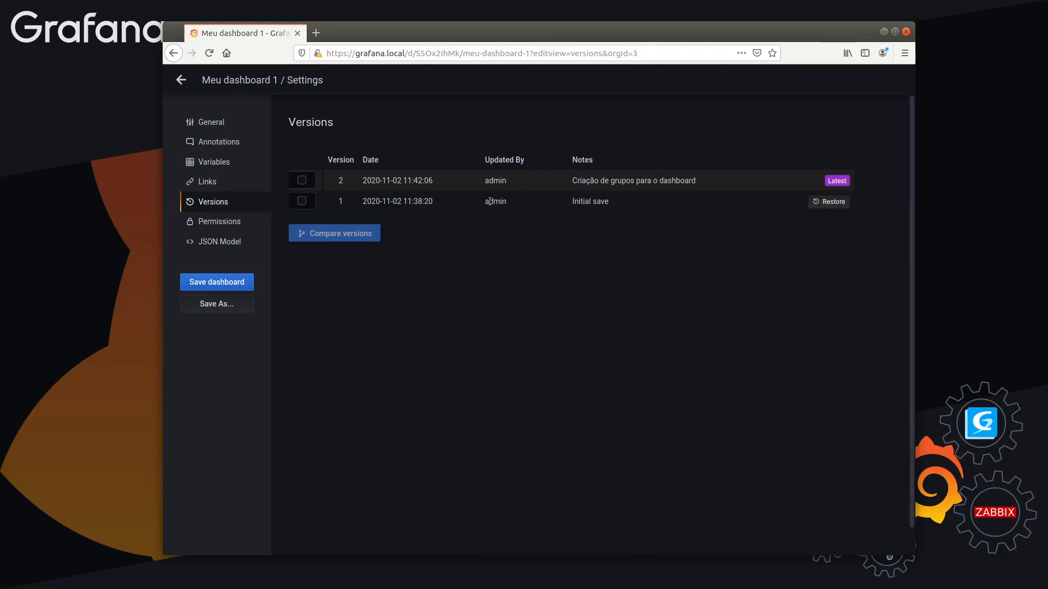
{"action": "left_click", "coordinate": [181, 80]}
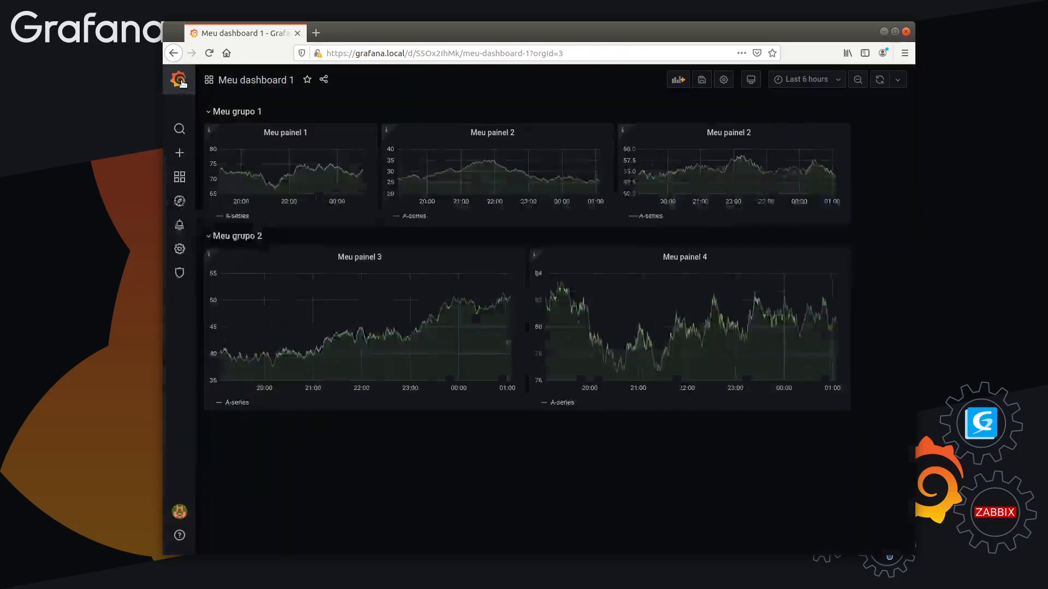
Add a new row above "Meu grupo 1" and duplicate the "Meu painel 1" panel
{"action": "left_click", "coordinate": [672, 81]}
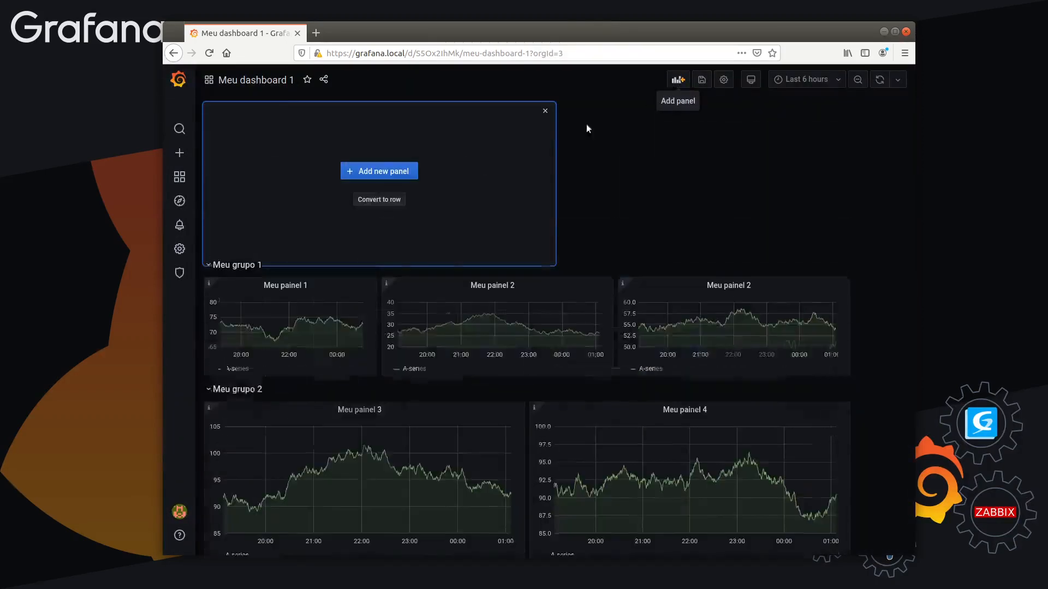
{"action": "left_click", "coordinate": [371, 204]}
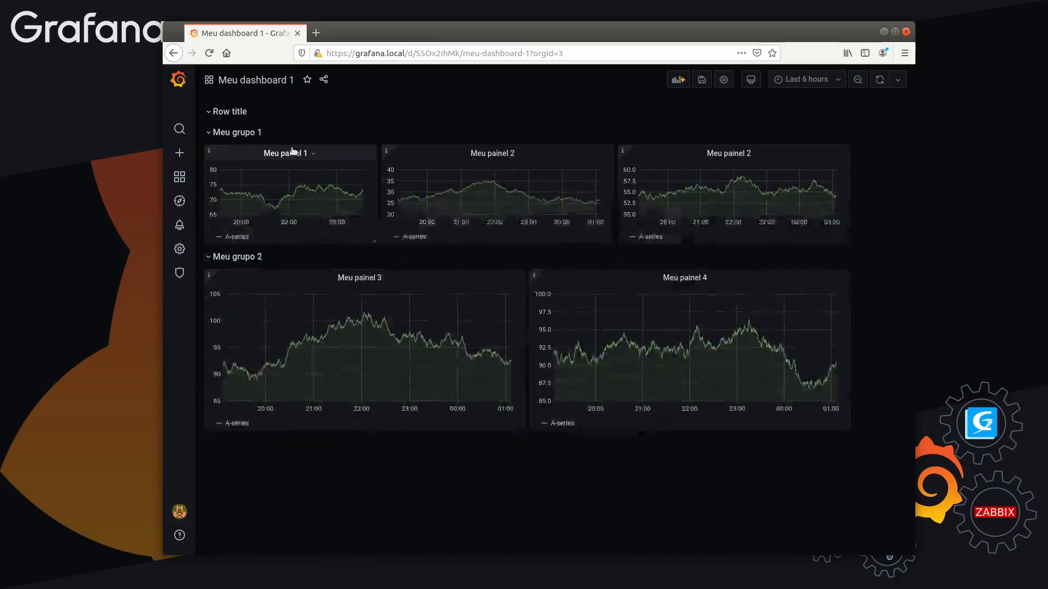
{"action": "key", "text": "p"}
{"action": "key", "text": "d"}
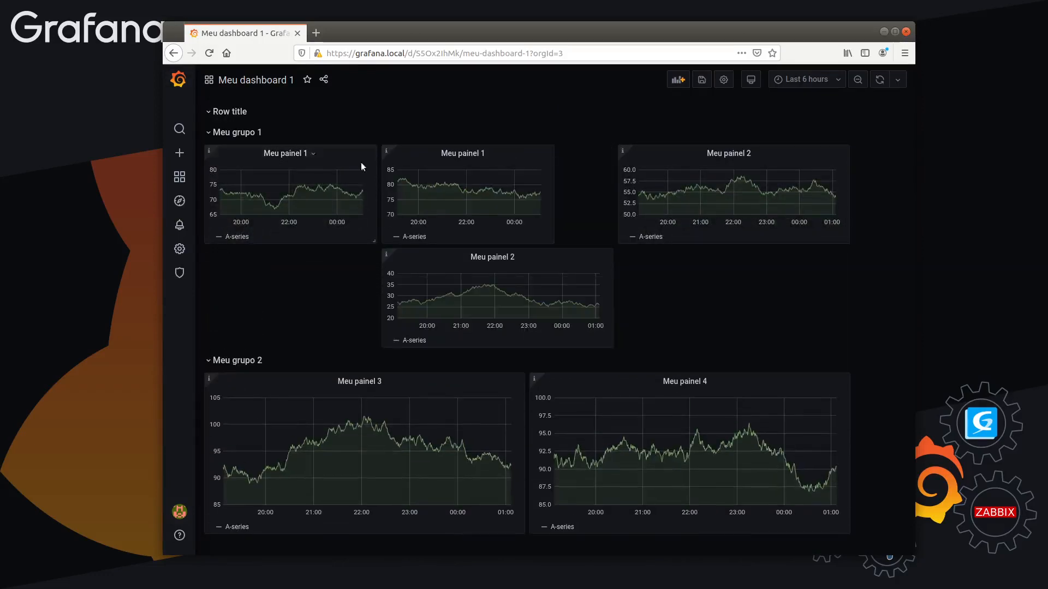
Duplicate a "Meu painel 2" panel and place two "Meu painel 2" panels side by side in the new row above "Meu grupo 1"
{"action": "key", "text": "p"}
{"action": "key", "text": "d"}
{"action": "left_click_drag", "start_coordinate": [508, 261], "coordinate": [330, 138]}
{"action": "left_click_drag", "start_coordinate": [688, 357], "coordinate": [510, 131]}
{"action": "mouse_move", "coordinate": [209, 130]}
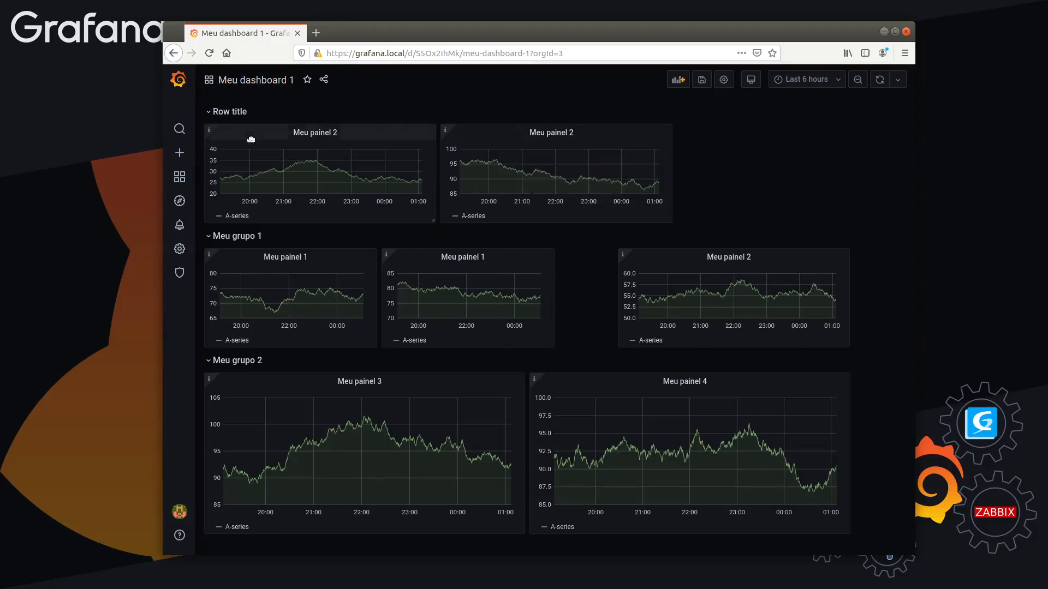
Save the dashboard with the change note "Adição da terceira linha (row)" and dismiss the notification
{"action": "left_click", "coordinate": [702, 80]}
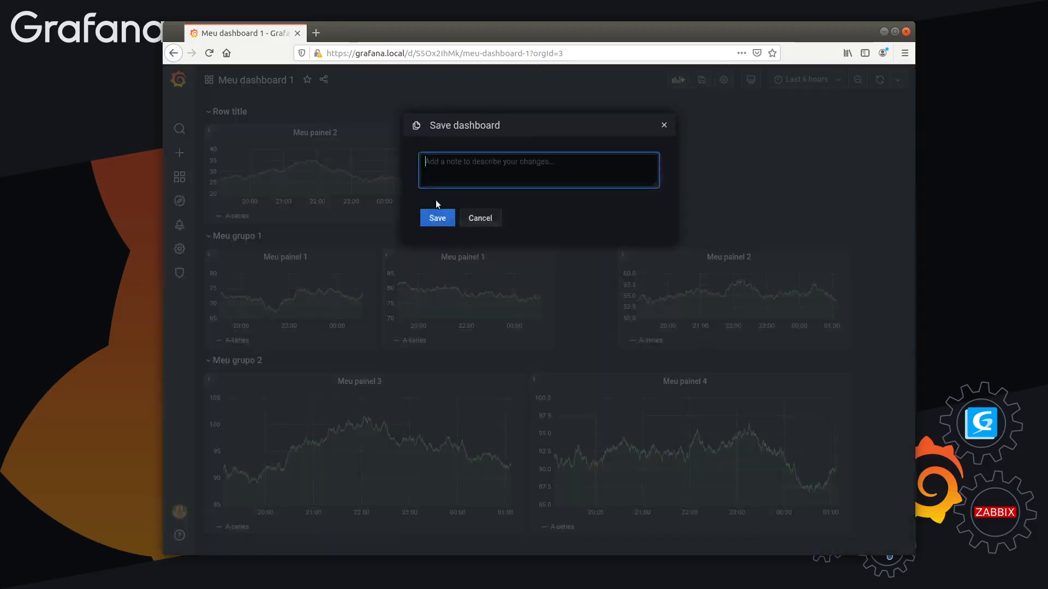
{"action": "type", "text": "No"}
{"action": "key", "text": "BackSpace"}
{"action": "key", "text": "BackSpace"}
{"action": "type", "text": "Adição "}
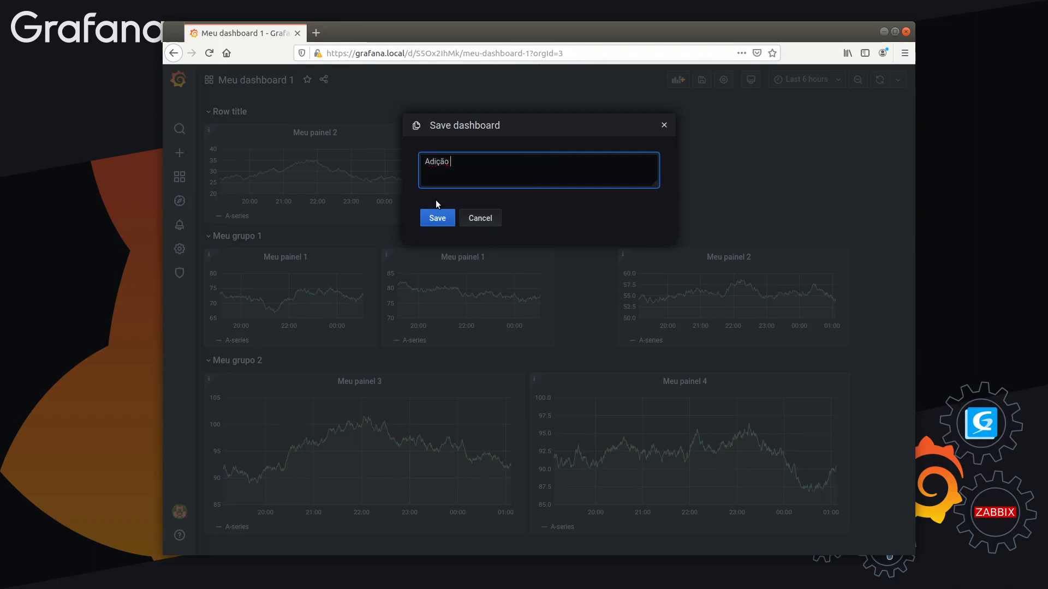
{"action": "type", "text": "da terceira linha"}
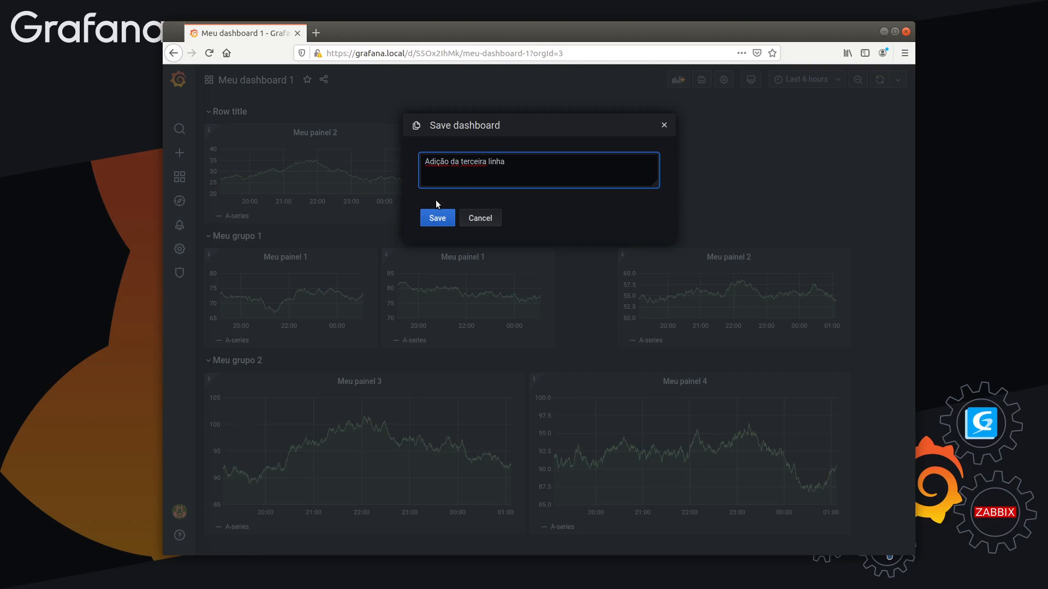
{"action": "type", "text": " (row)"}
{"action": "left_click", "coordinate": [437, 218]}
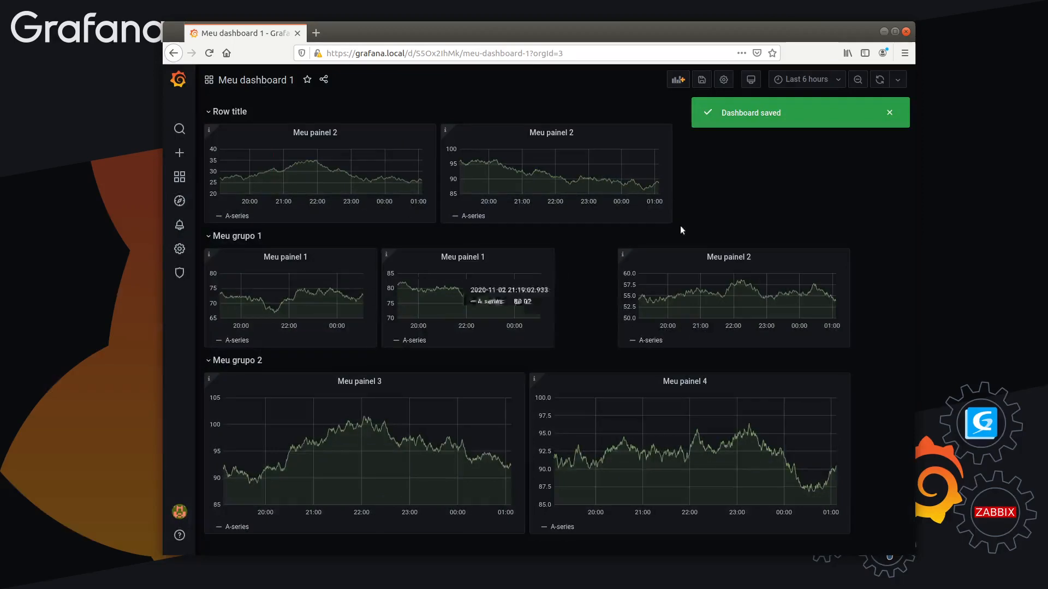
{"action": "left_click", "coordinate": [889, 113]}
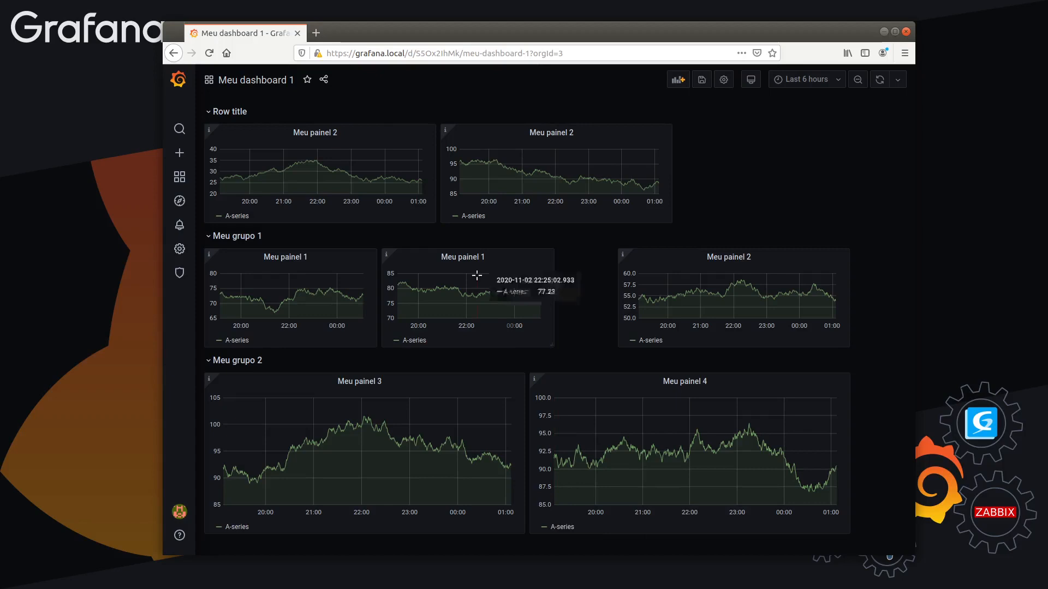
Reload the dashboard, then close the gap before "Meu painel 2" in "Meu grupo 1" and widen that panel to align with "Meu painel 4"
{"action": "key", "text": "F5"}
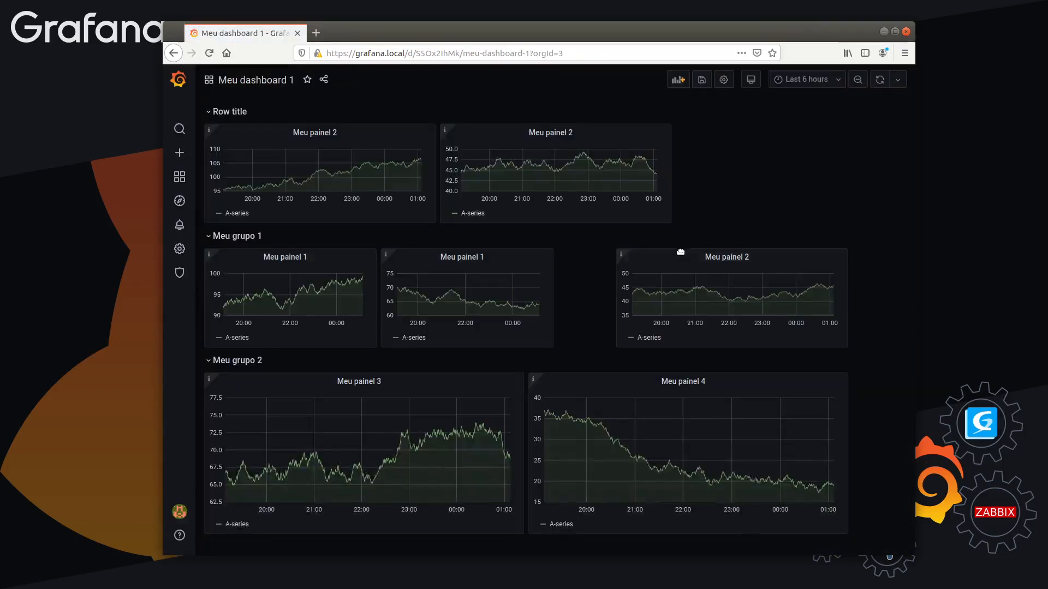
{"action": "left_click_drag", "start_coordinate": [680, 252], "coordinate": [622, 254]}
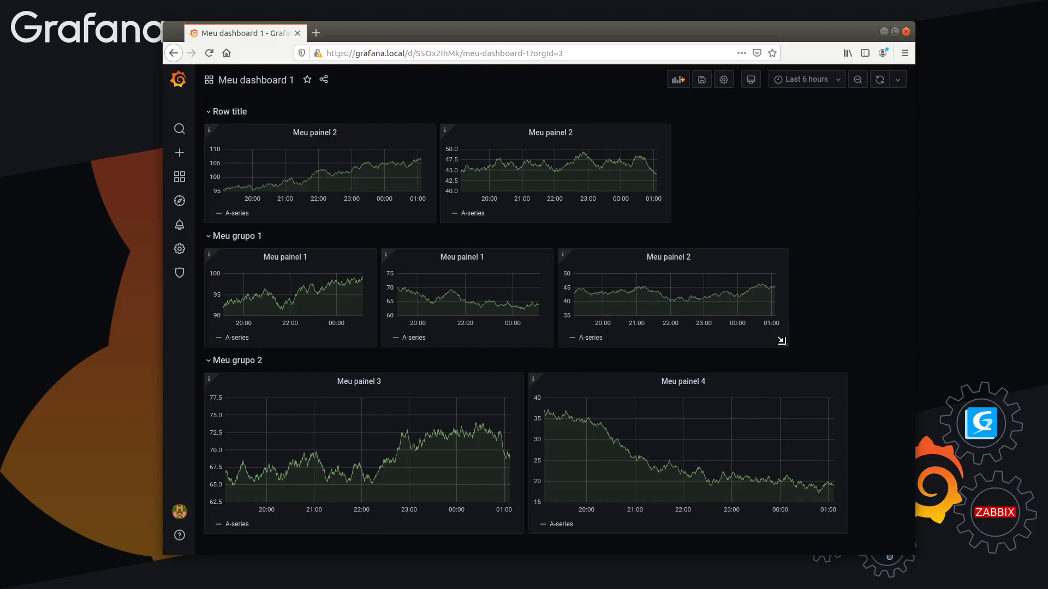
{"action": "left_click_drag", "start_coordinate": [782, 340], "coordinate": [846, 344]}
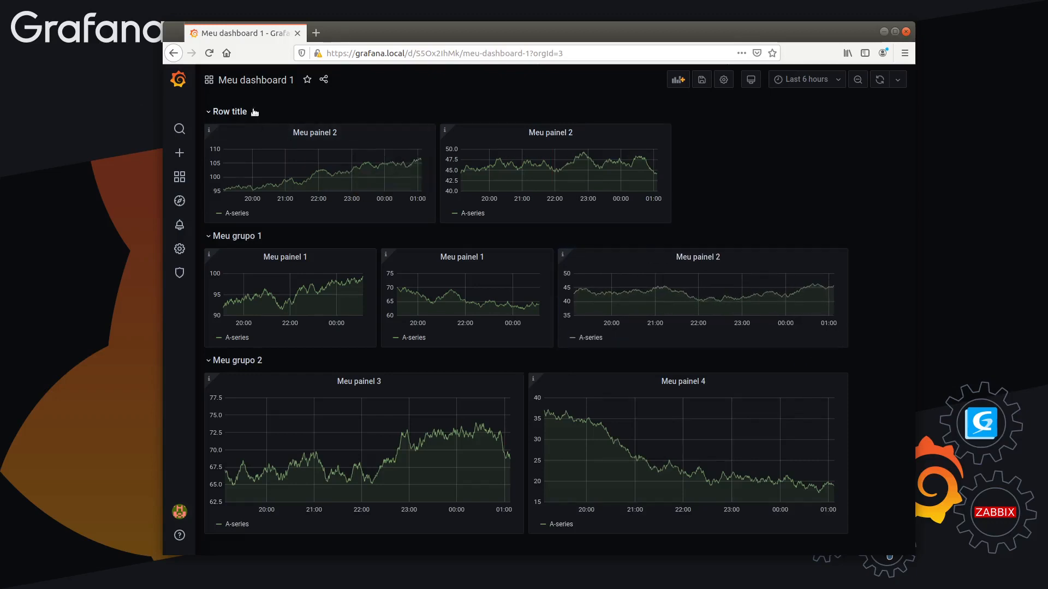
{"action": "left_click", "coordinate": [280, 111]}
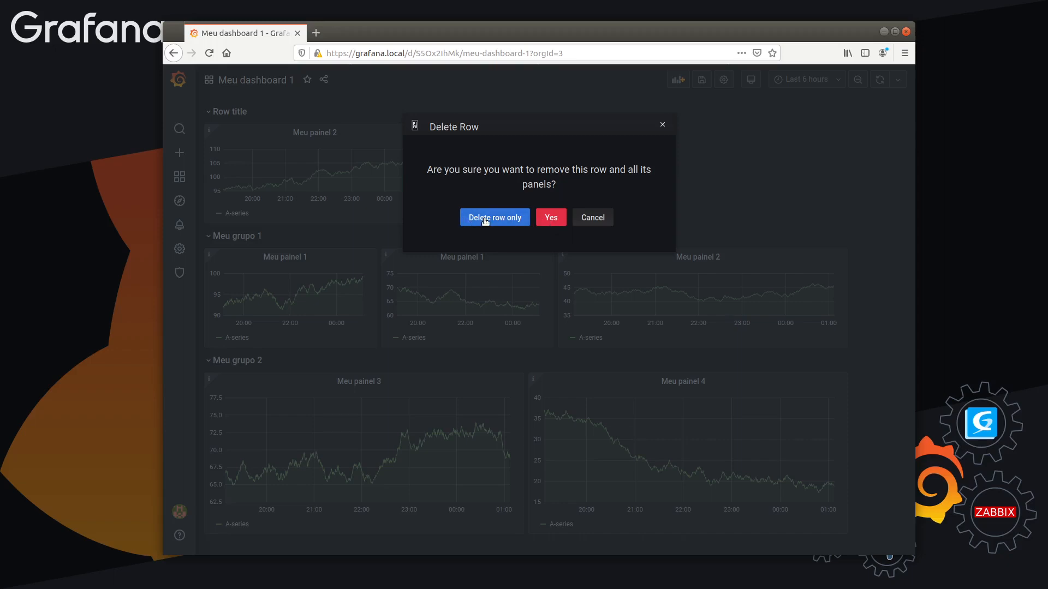
{"action": "left_click", "coordinate": [593, 219]}
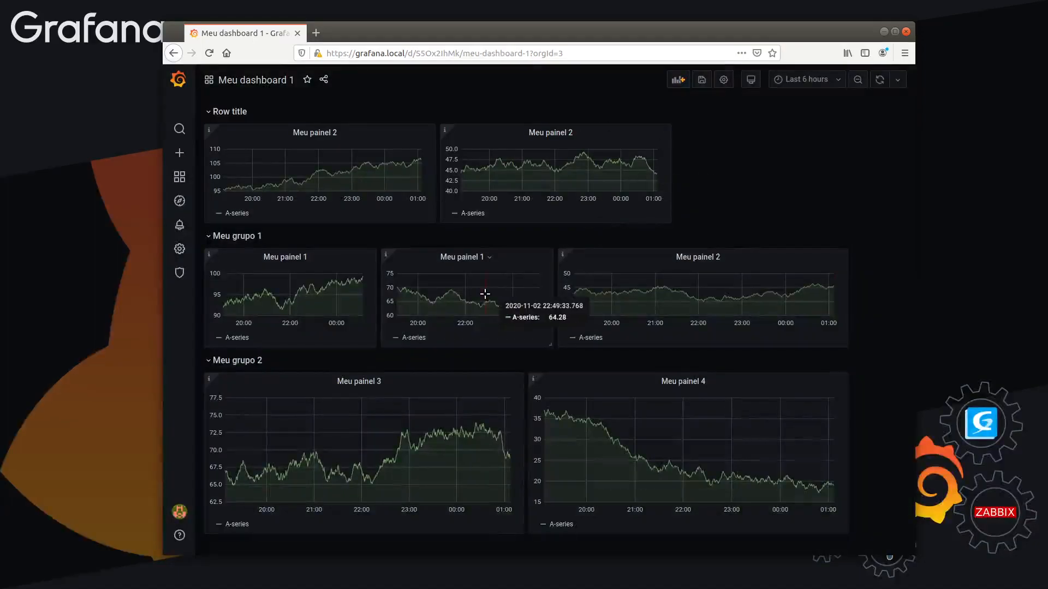
Restore the dashboard to version 2, "Criação de grupos para o dashboard", from its version history and dismiss the notification
{"action": "left_click", "coordinate": [723, 79]}
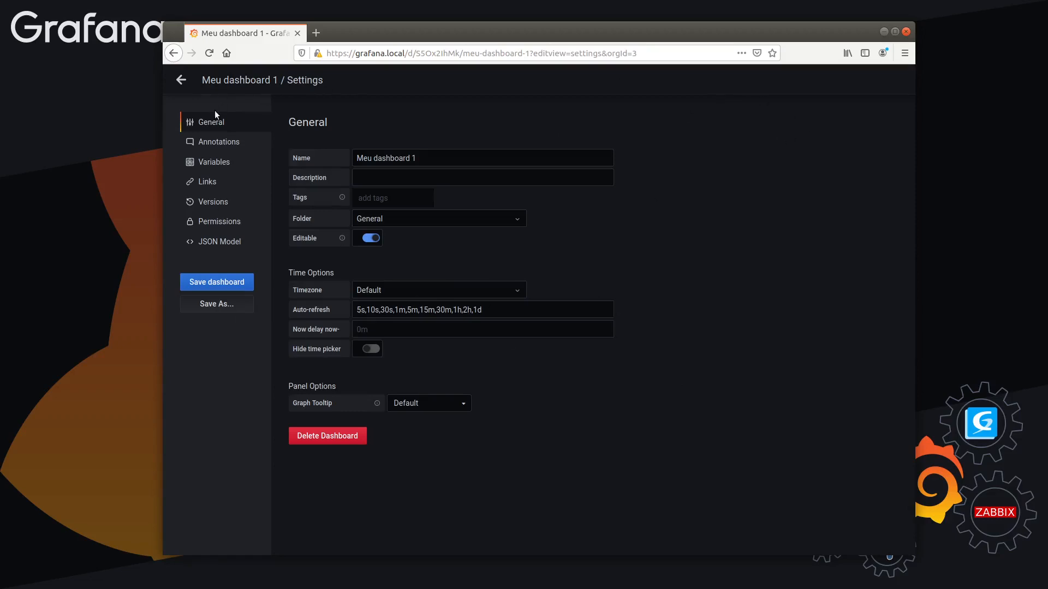
{"action": "left_click", "coordinate": [221, 226]}
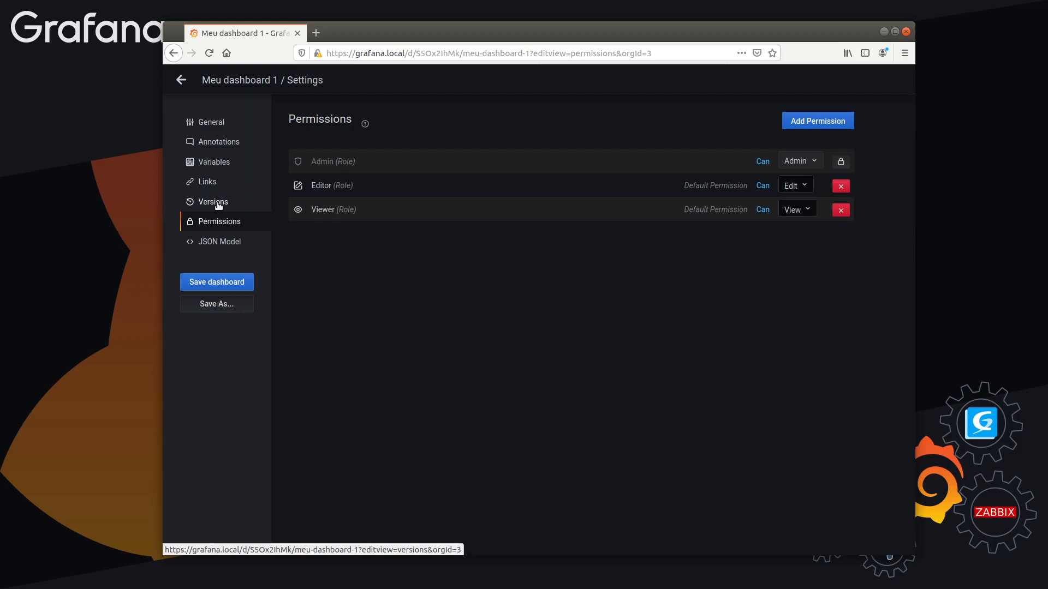
{"action": "left_click", "coordinate": [218, 203]}
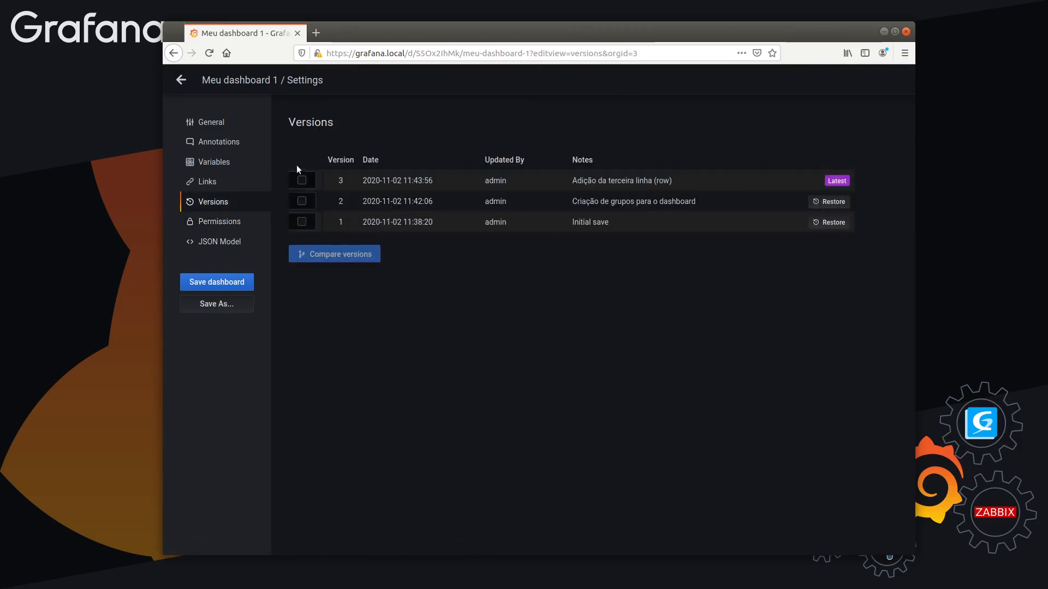
{"action": "left_click_drag", "start_coordinate": [572, 206], "coordinate": [705, 204]}
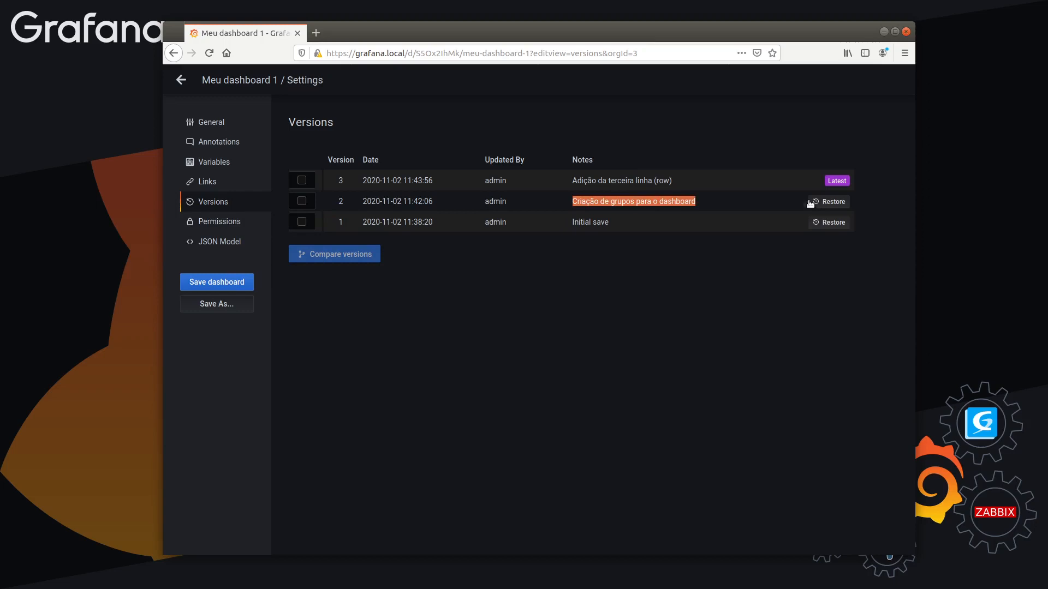
{"action": "left_click", "coordinate": [828, 202]}
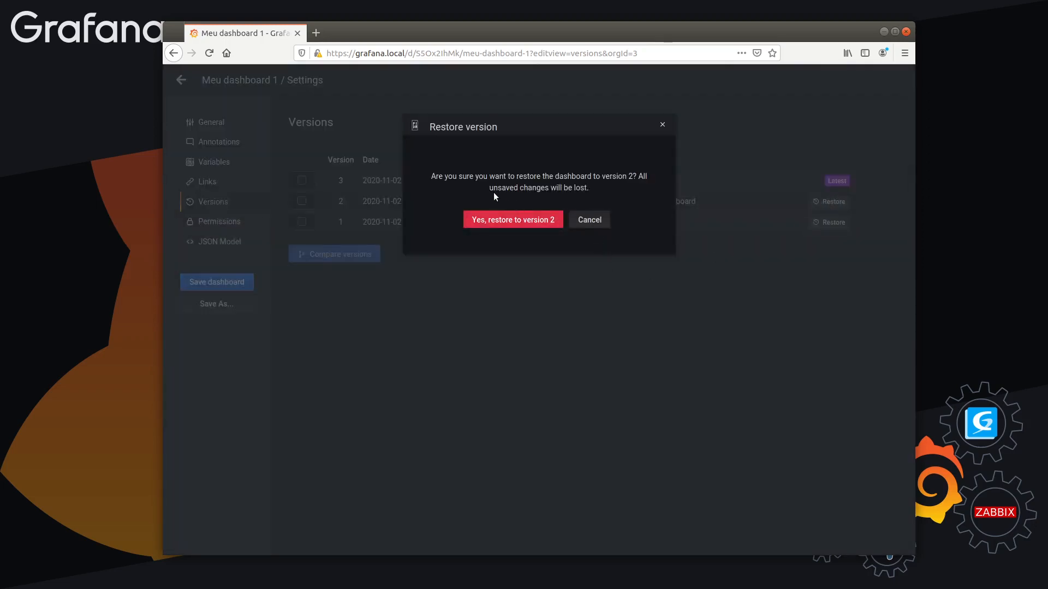
{"action": "left_click_drag", "start_coordinate": [643, 177], "coordinate": [588, 188]}
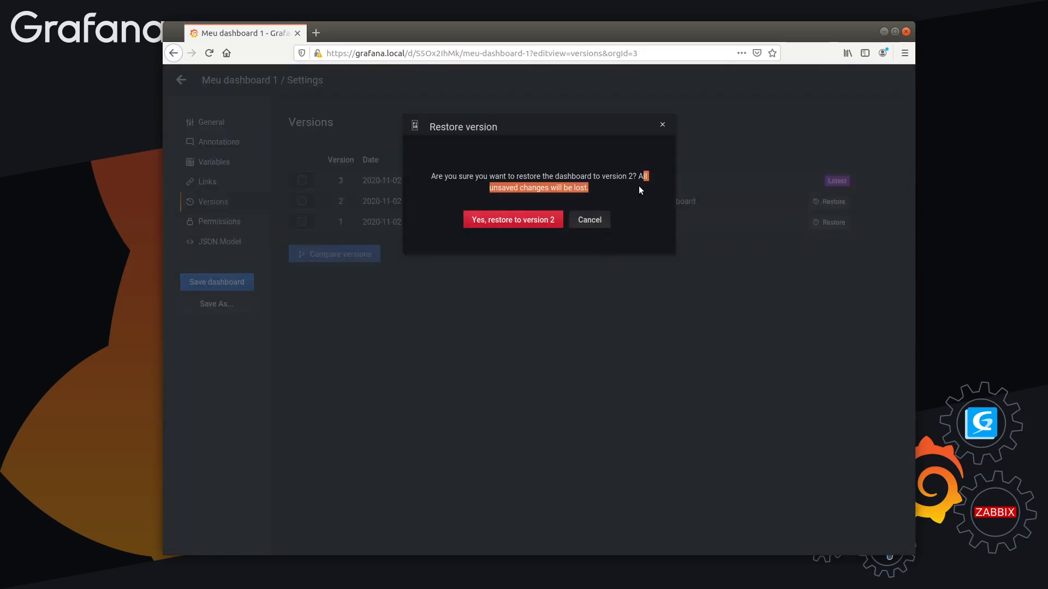
{"action": "left_click", "coordinate": [502, 220]}
{"action": "left_click", "coordinate": [502, 220]}
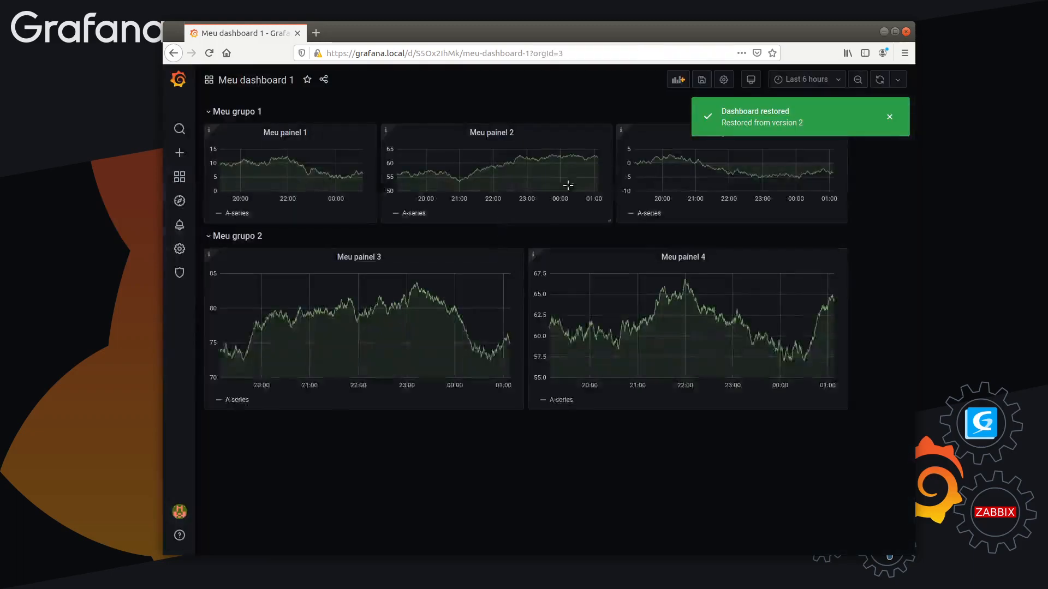
{"action": "left_click", "coordinate": [895, 116]}
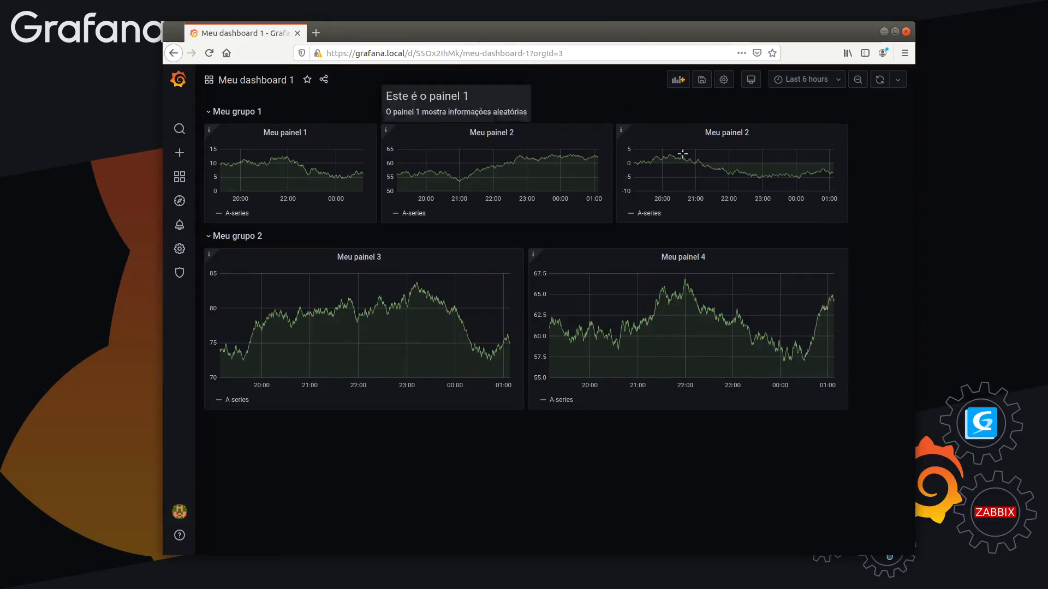
Review the notes of versions 2, 3 and 4 in the dashboard's version history, then return to the dashboard
{"action": "left_click", "coordinate": [723, 81]}
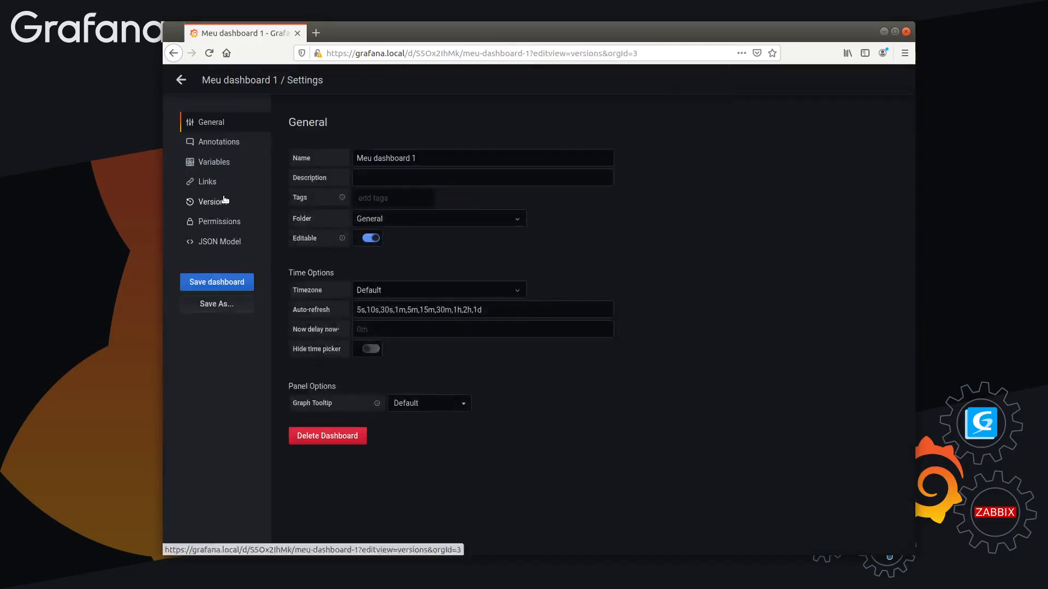
{"action": "left_click", "coordinate": [224, 201]}
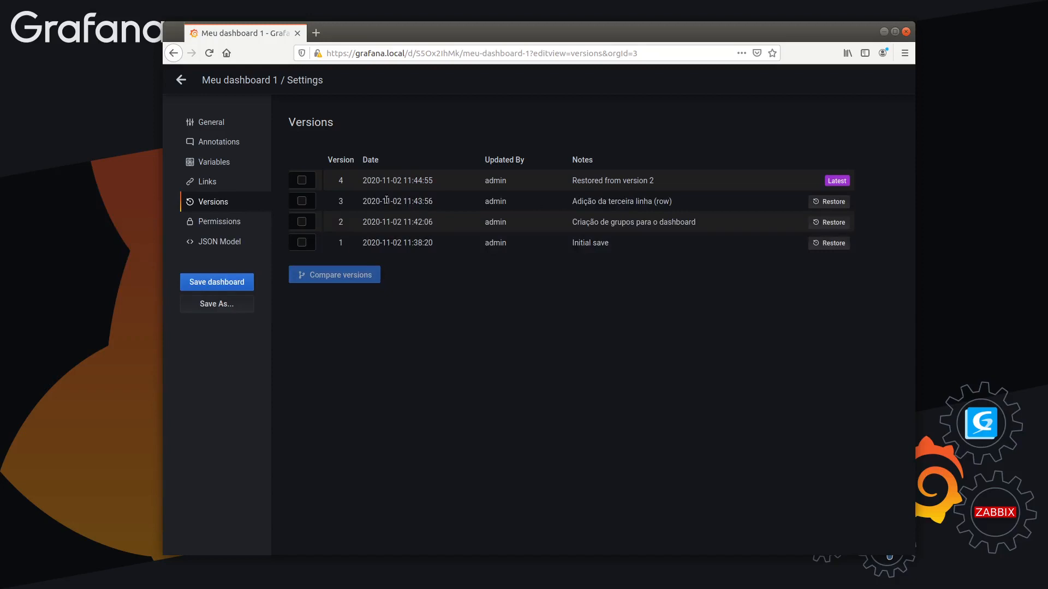
{"action": "left_click_drag", "start_coordinate": [559, 203], "coordinate": [707, 204]}
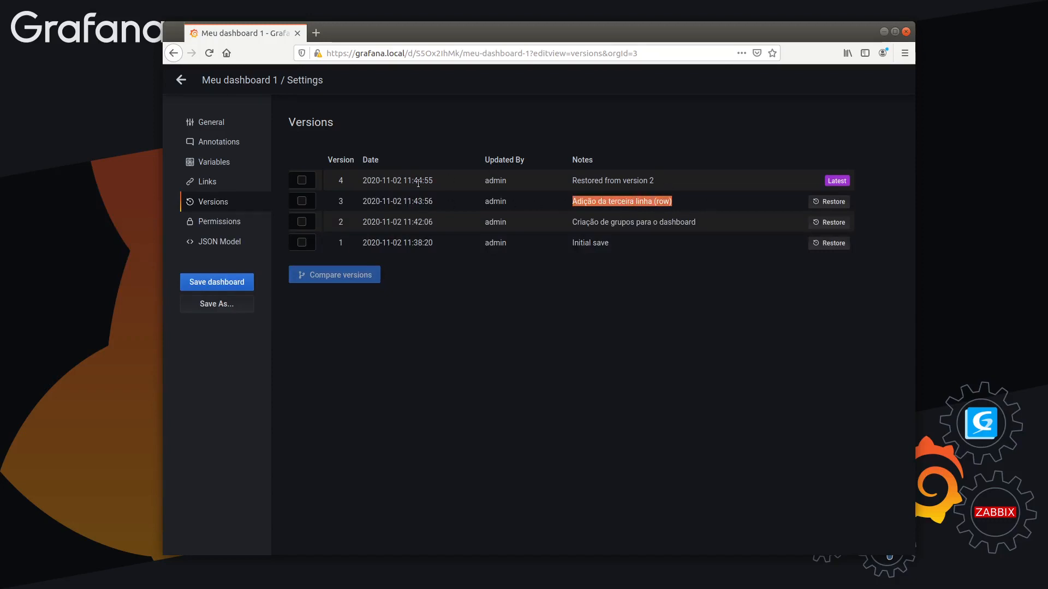
{"action": "left_click_drag", "start_coordinate": [346, 200], "coordinate": [566, 230]}
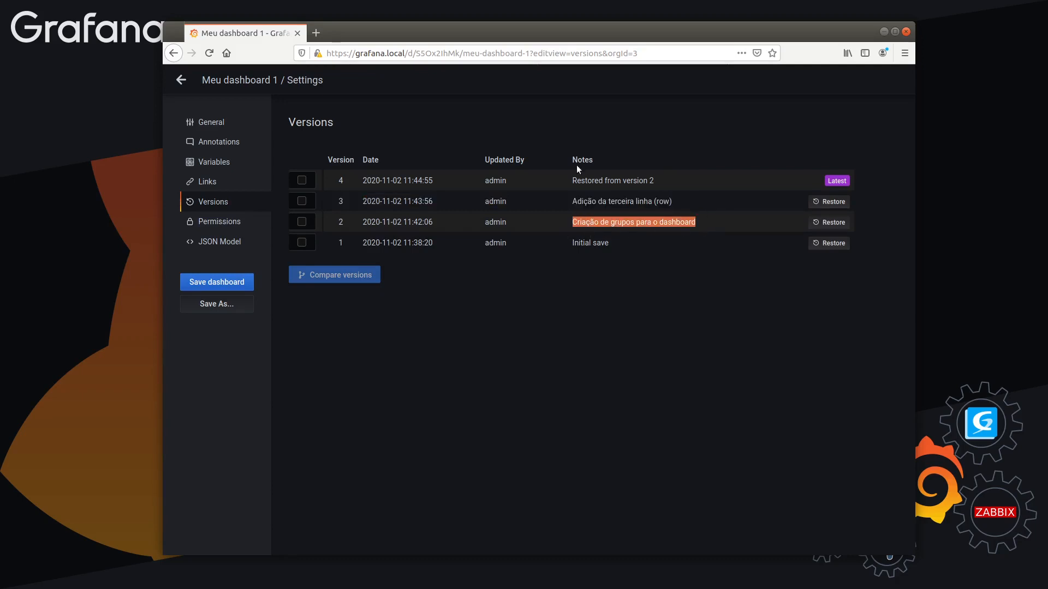
{"action": "left_click_drag", "start_coordinate": [571, 180], "coordinate": [664, 183]}
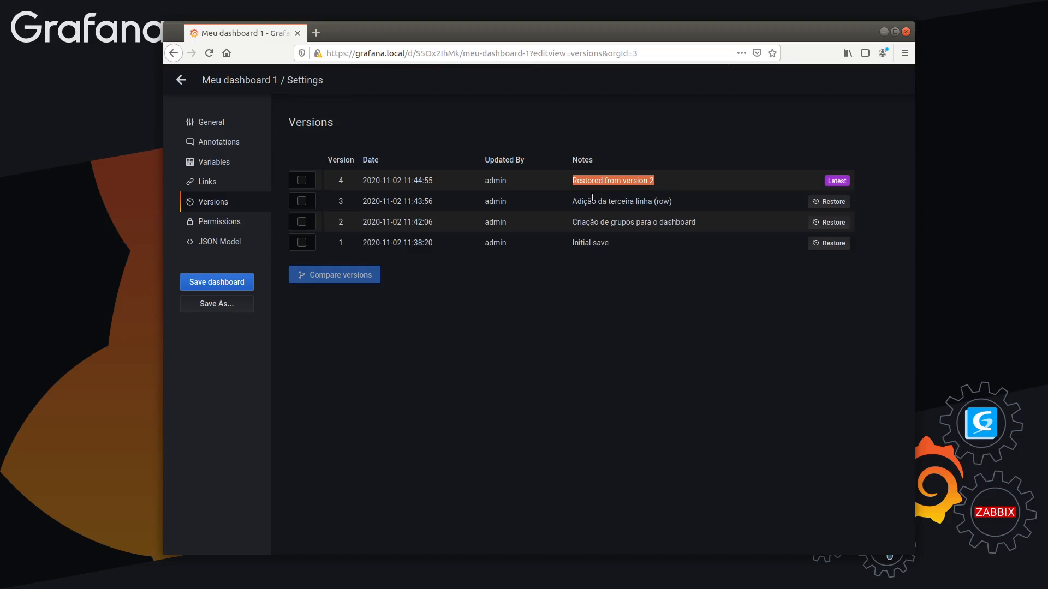
{"action": "left_click_drag", "start_coordinate": [573, 202], "coordinate": [711, 205]}
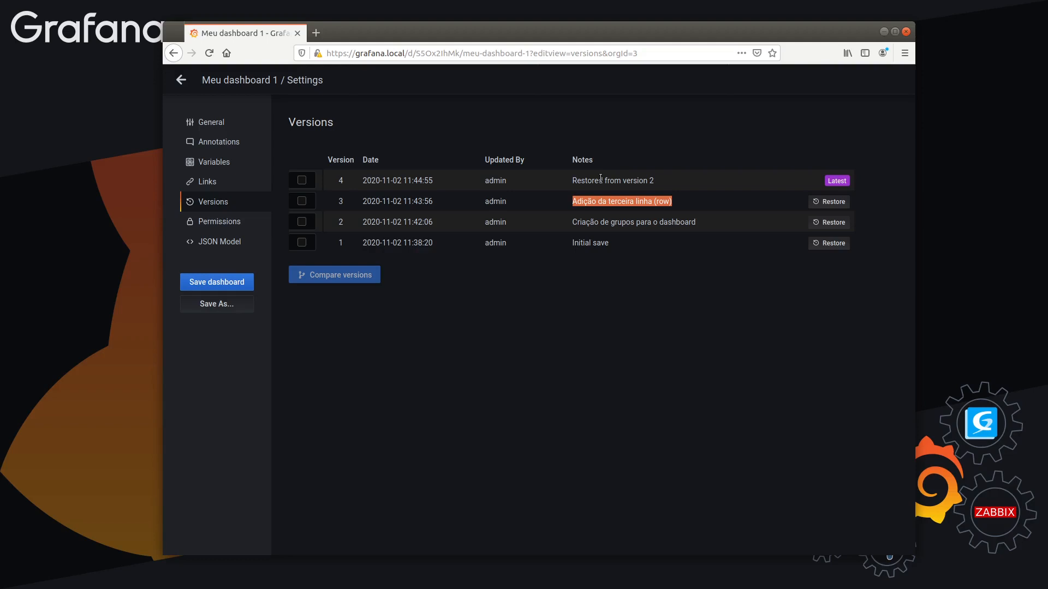
{"action": "left_click", "coordinate": [181, 80]}
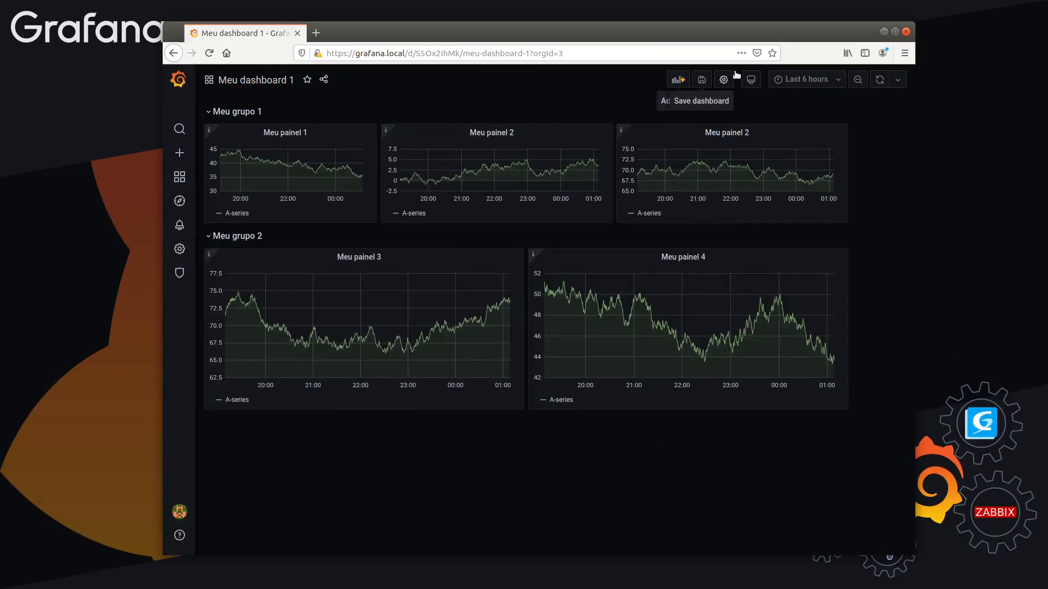
Open the dashboard's general settings and add the tag "importante"
{"action": "left_click", "coordinate": [718, 82]}
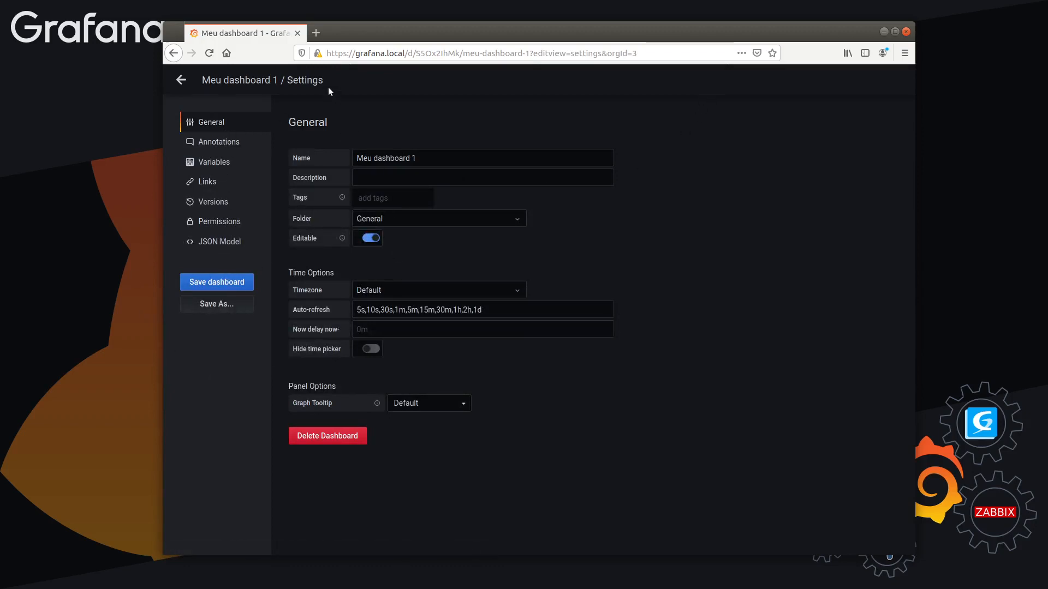
{"action": "left_click_drag", "start_coordinate": [289, 81], "coordinate": [330, 83]}
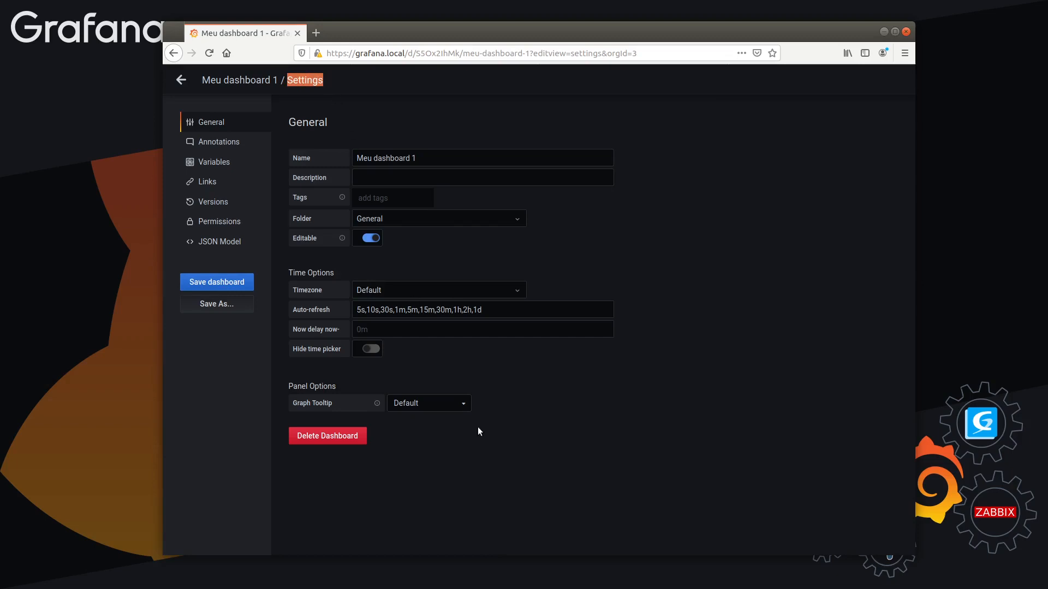
{"action": "left_click", "coordinate": [501, 458]}
{"action": "left_click_drag", "start_coordinate": [448, 157], "coordinate": [354, 161]}
{"action": "left_click", "coordinate": [382, 178]}
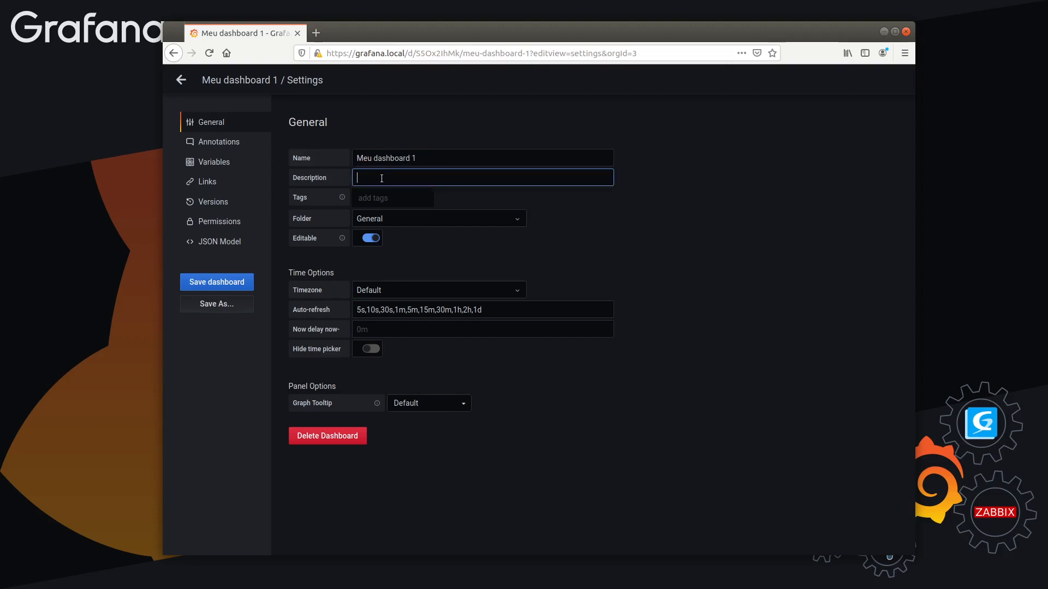
{"action": "left_click", "coordinate": [382, 199]}
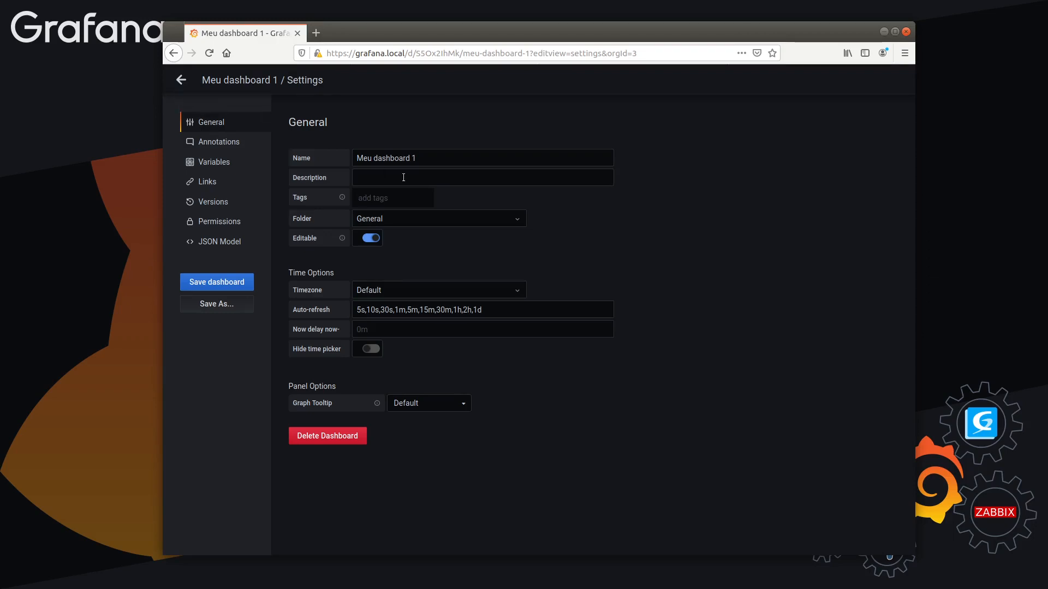
{"action": "type", "text": "importante"}
{"action": "key", "text": "Return"}
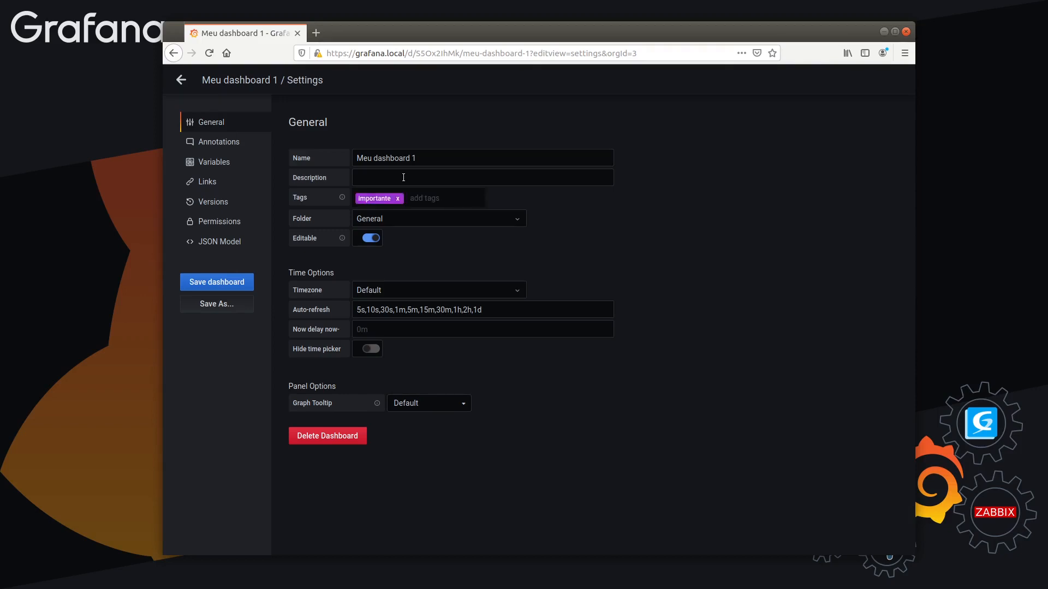
Add a second dashboard tag, "informações"
{"action": "type", "text": "infor"}
{"action": "type", "text": "mc"}
{"action": "key", "text": "BackSpace"}
{"action": "type", "text": "mações"}
{"action": "key", "text": "Return"}
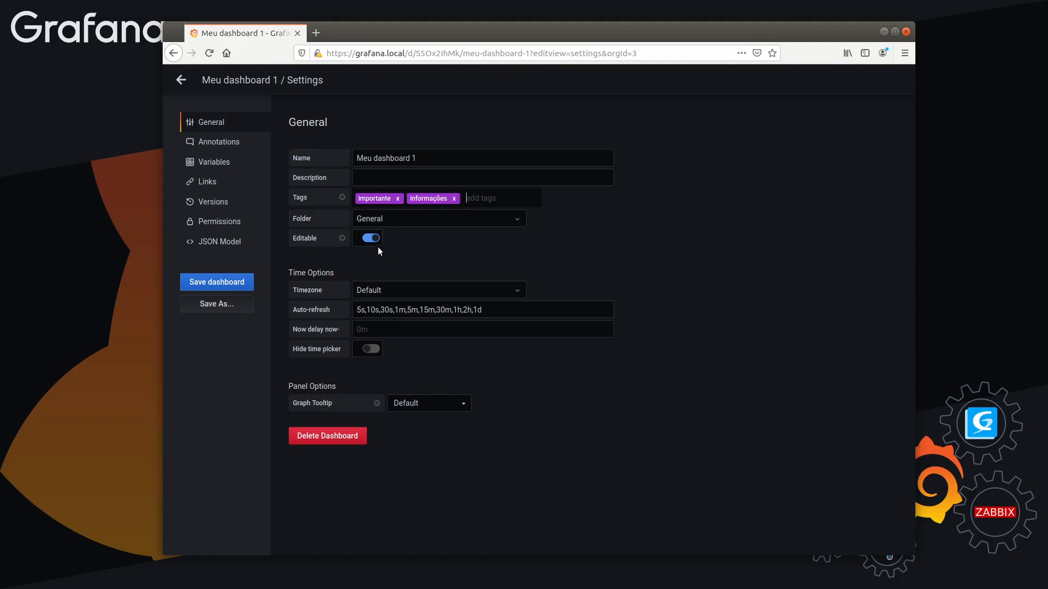
Review the folders available for storing the dashboard, keeping General selected
{"action": "left_click", "coordinate": [417, 218]}
{"action": "left_click", "coordinate": [577, 231]}
{"action": "left_click", "coordinate": [411, 222]}
{"action": "left_click", "coordinate": [405, 238]}
{"action": "left_click", "coordinate": [397, 218]}
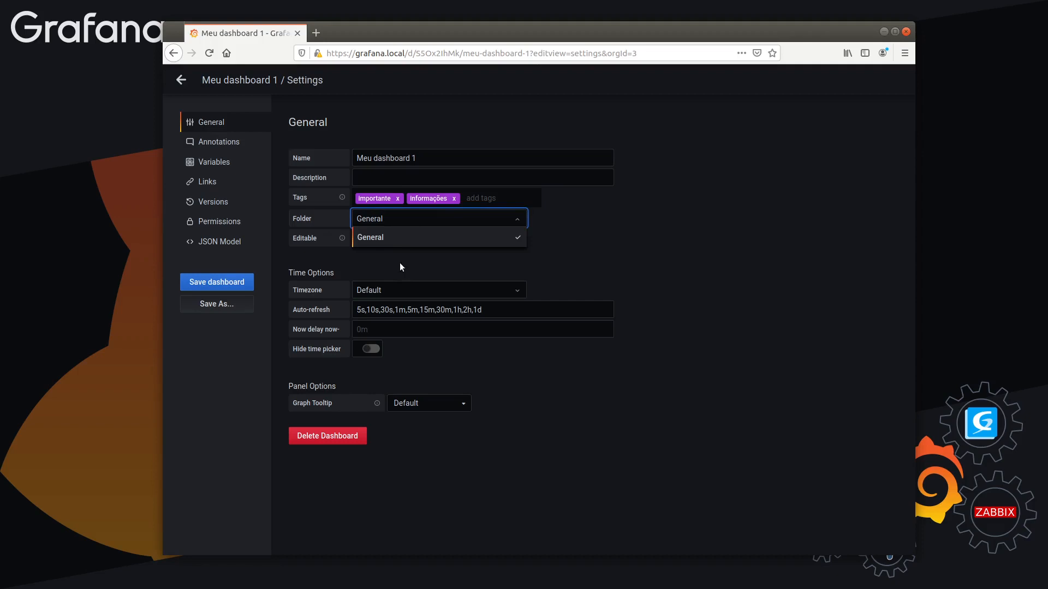
{"action": "left_click", "coordinate": [703, 253]}
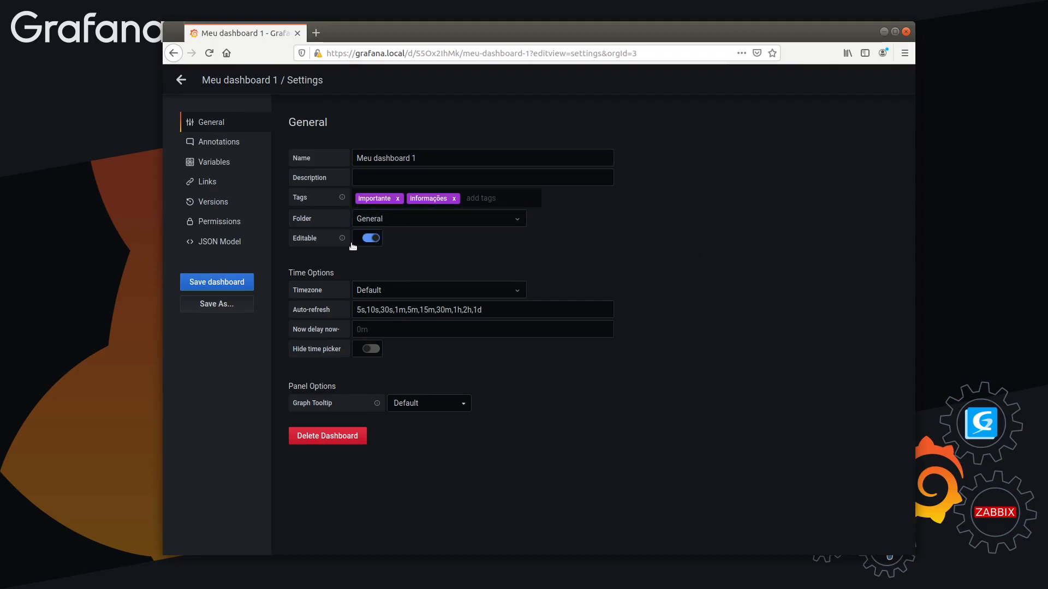
Make the dashboard non-editable and save it with the note "Não editável"
{"action": "left_click", "coordinate": [372, 239]}
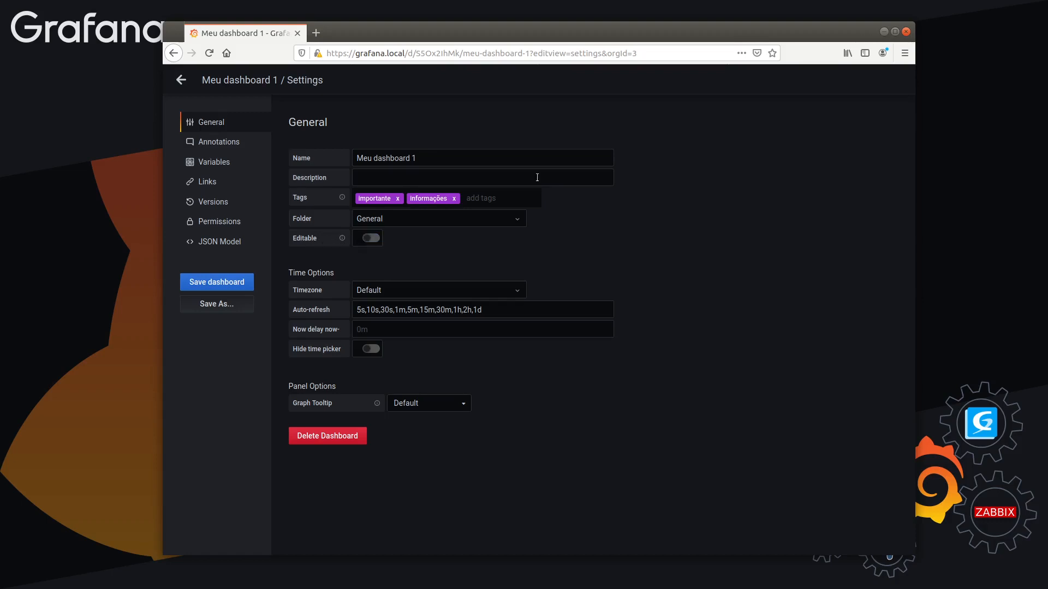
{"action": "left_click", "coordinate": [219, 282]}
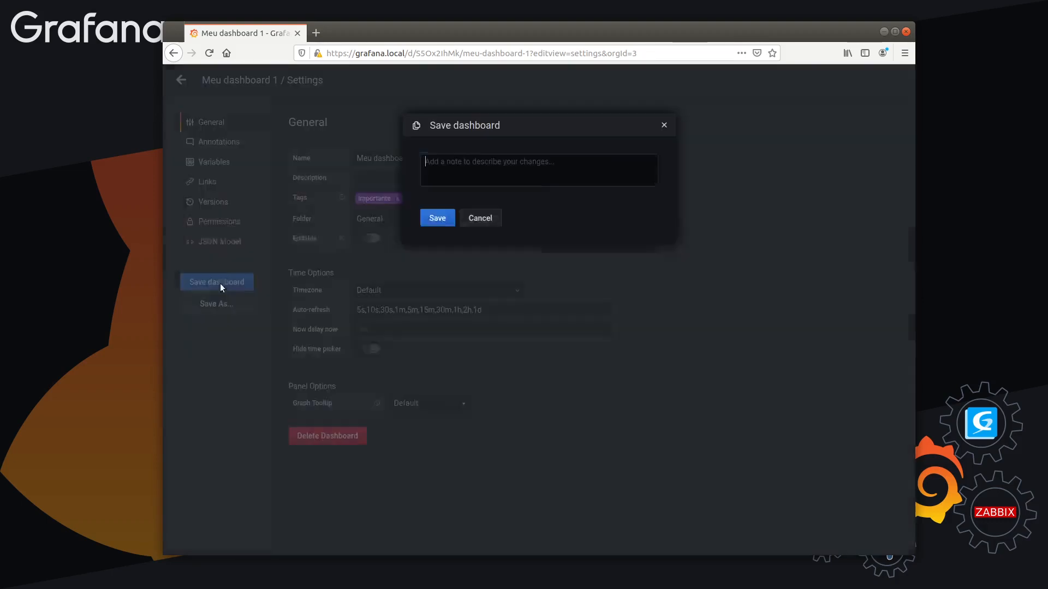
{"action": "type", "text": "Não editável"}
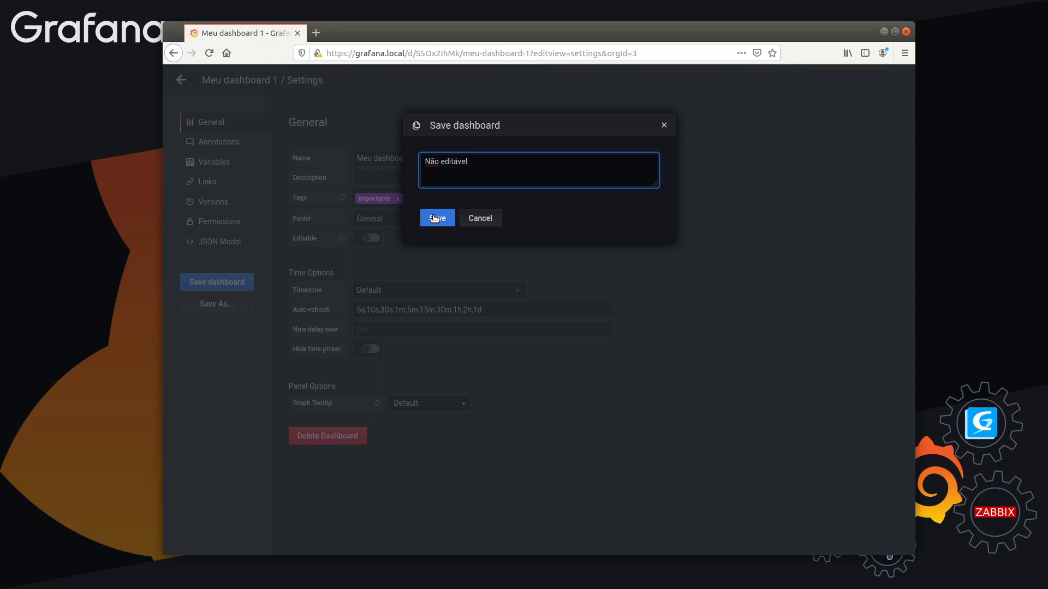
{"action": "left_click", "coordinate": [434, 218]}
Return to the dashboard, reload the page and try to move the first "Meu painel 2" panel
{"action": "left_click", "coordinate": [180, 81]}
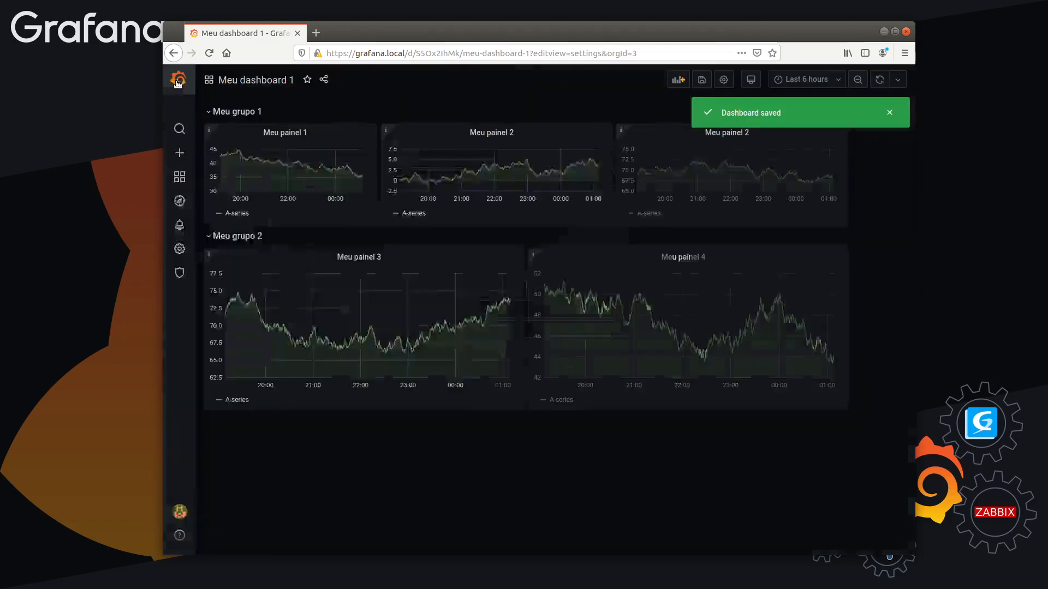
{"action": "left_click", "coordinate": [889, 113]}
{"action": "key", "text": "F5"}
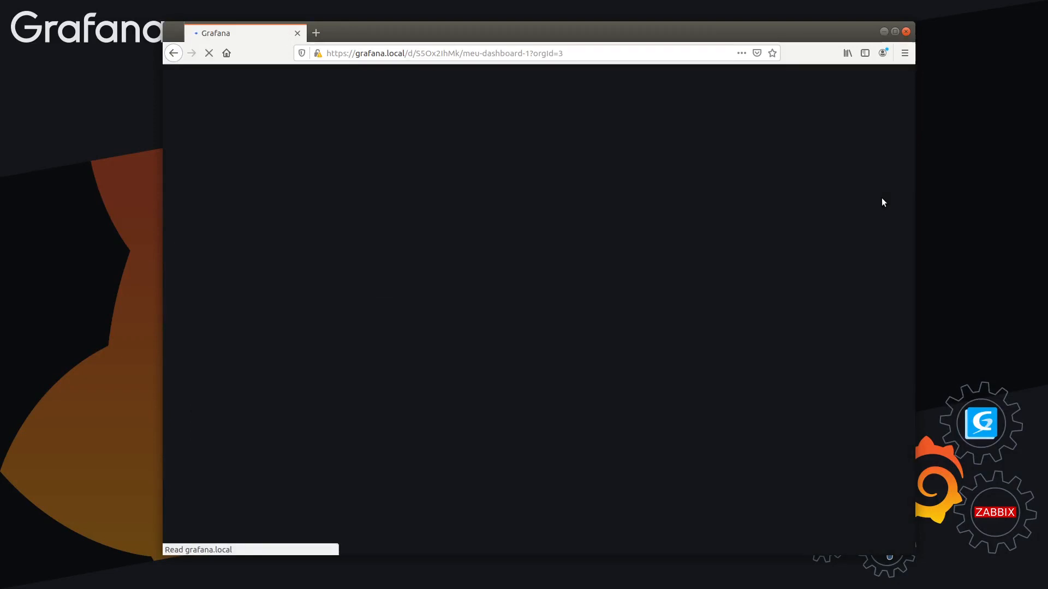
{"action": "left_click_drag", "start_coordinate": [487, 135], "coordinate": [565, 135]}
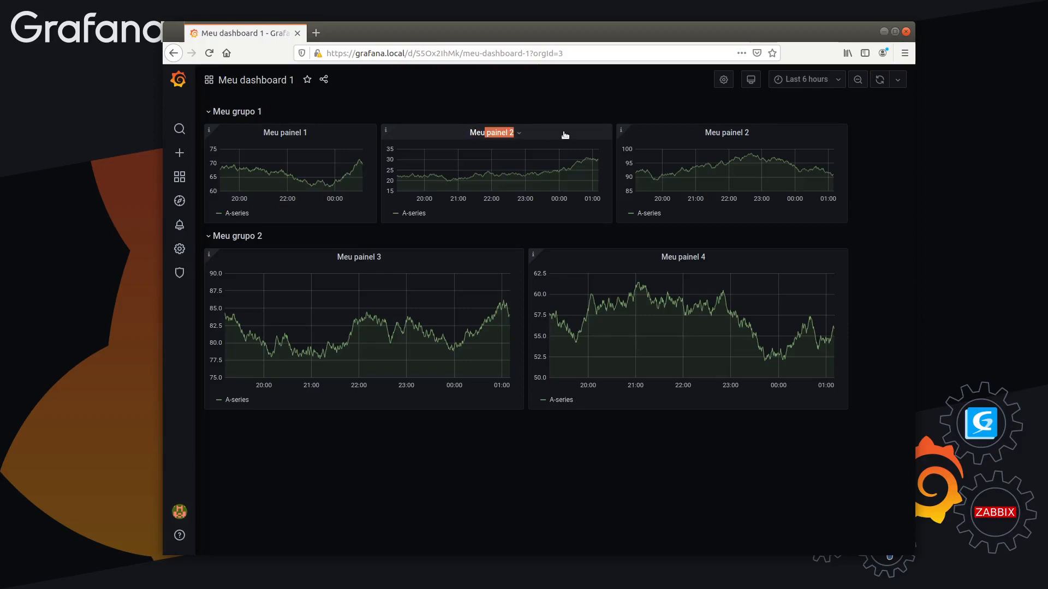
{"action": "left_click_drag", "start_coordinate": [495, 134], "coordinate": [298, 144]}
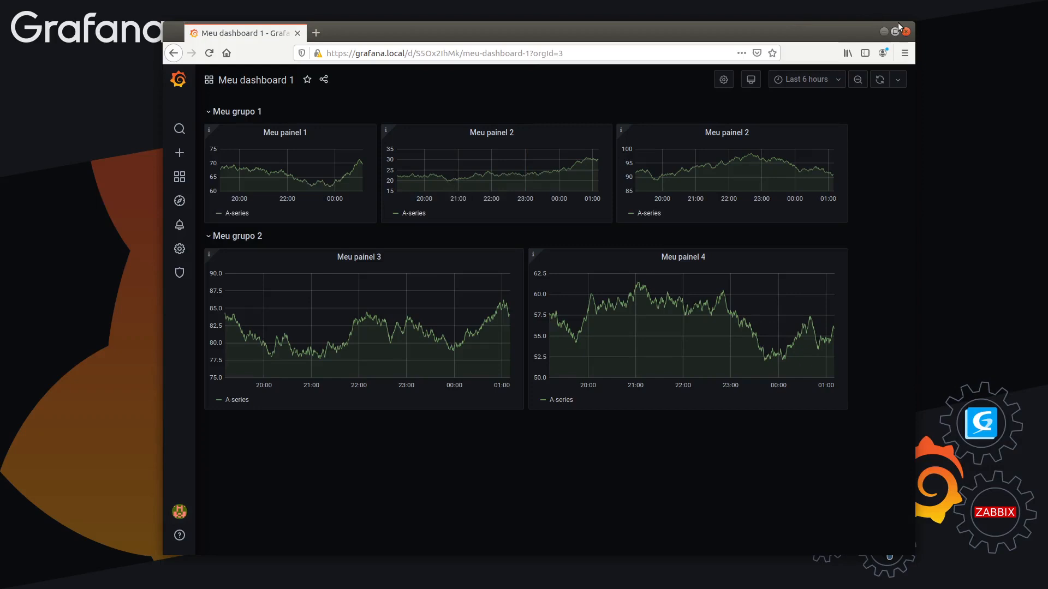
Shrink the browser window to a narrow size and examine the dashboard's panel layout from "Meu painel 1" to "Meu painel 4"
{"action": "left_click_drag", "start_coordinate": [915, 23], "coordinate": [602, 90]}
{"action": "scroll", "coordinate": [532, 284], "scroll_direction": "down", "scroll_amount": 10}
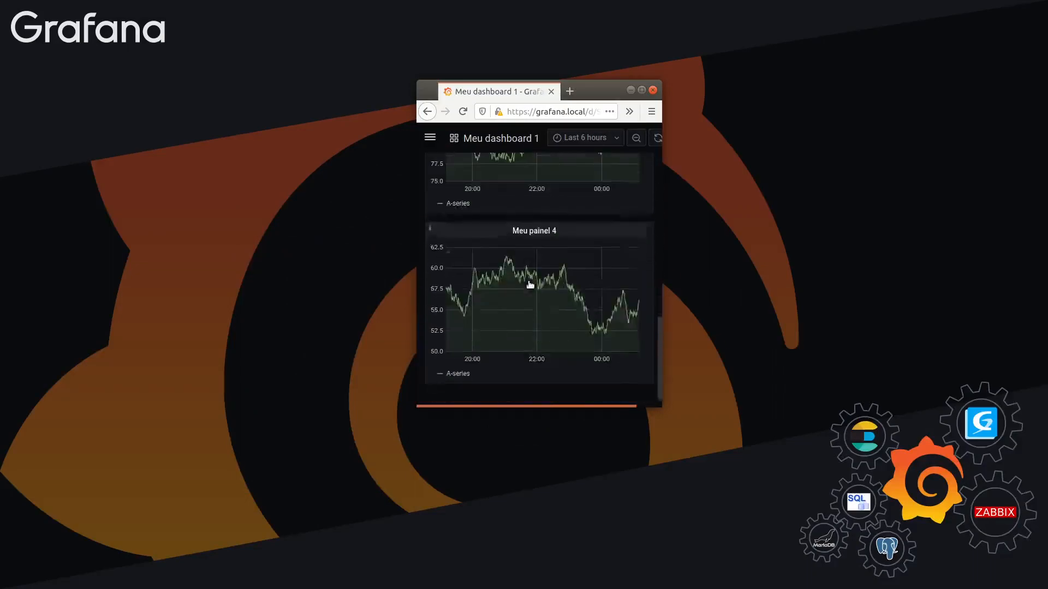
{"action": "scroll", "coordinate": [525, 289], "scroll_direction": "up", "scroll_amount": 10}
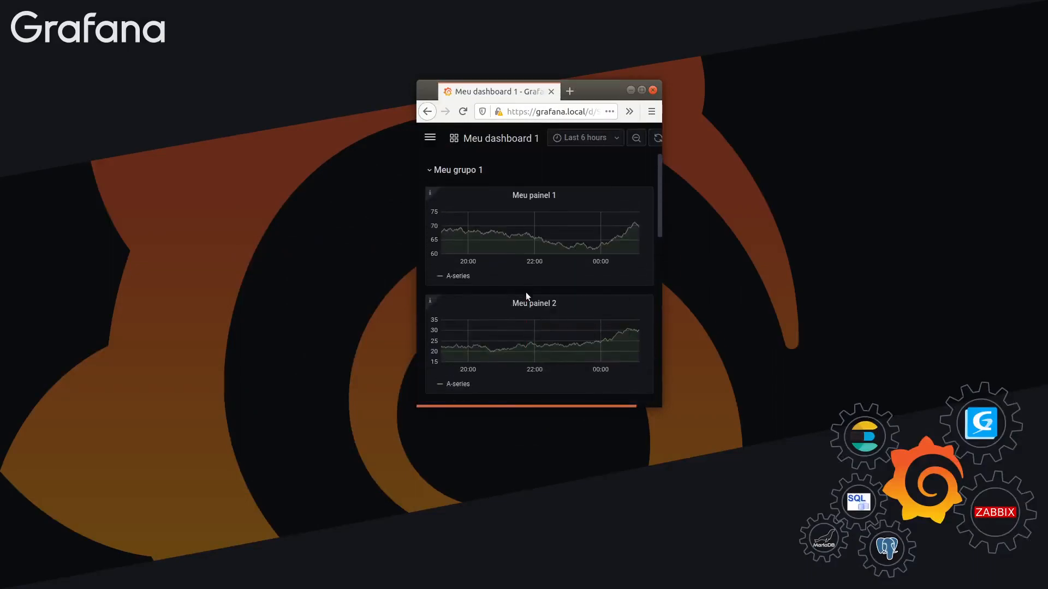
{"action": "left_click", "coordinate": [529, 194]}
{"action": "left_click", "coordinate": [532, 195]}
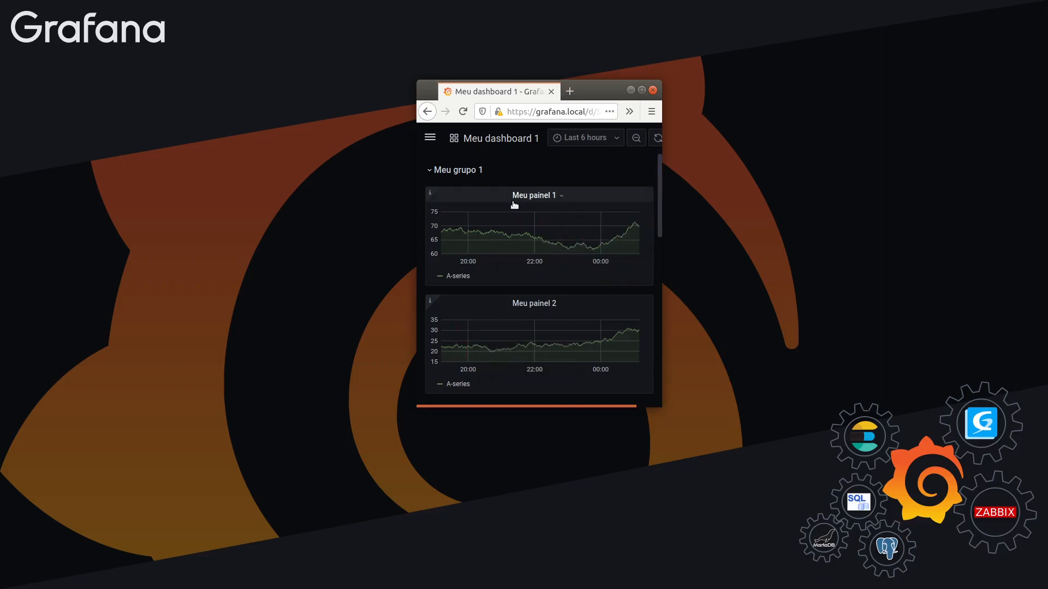
{"action": "scroll", "coordinate": [540, 248], "scroll_direction": "down", "scroll_amount": 5}
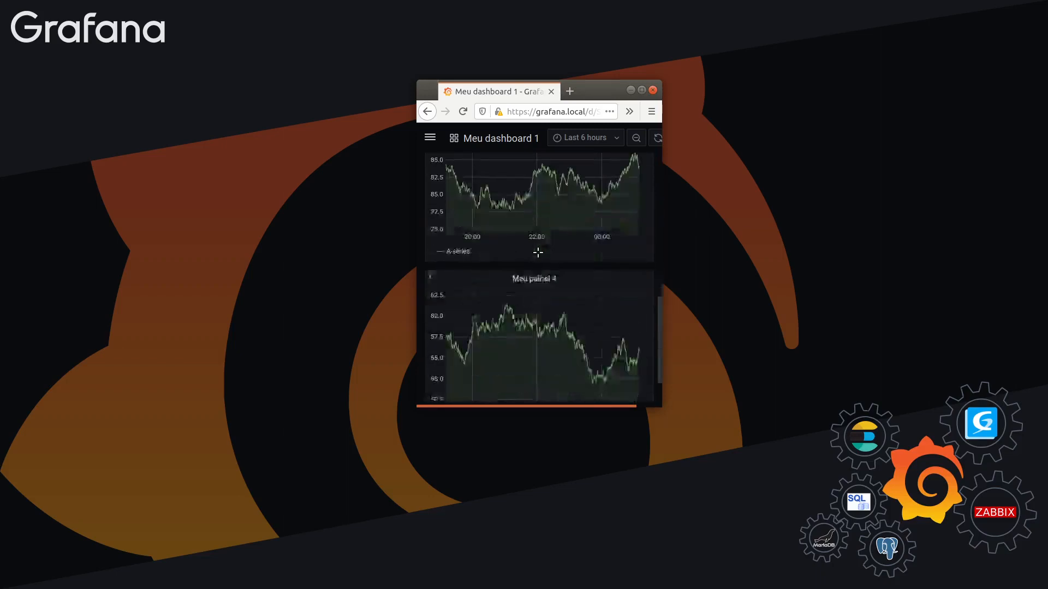
{"action": "scroll", "coordinate": [540, 250], "scroll_direction": "up", "scroll_amount": 4}
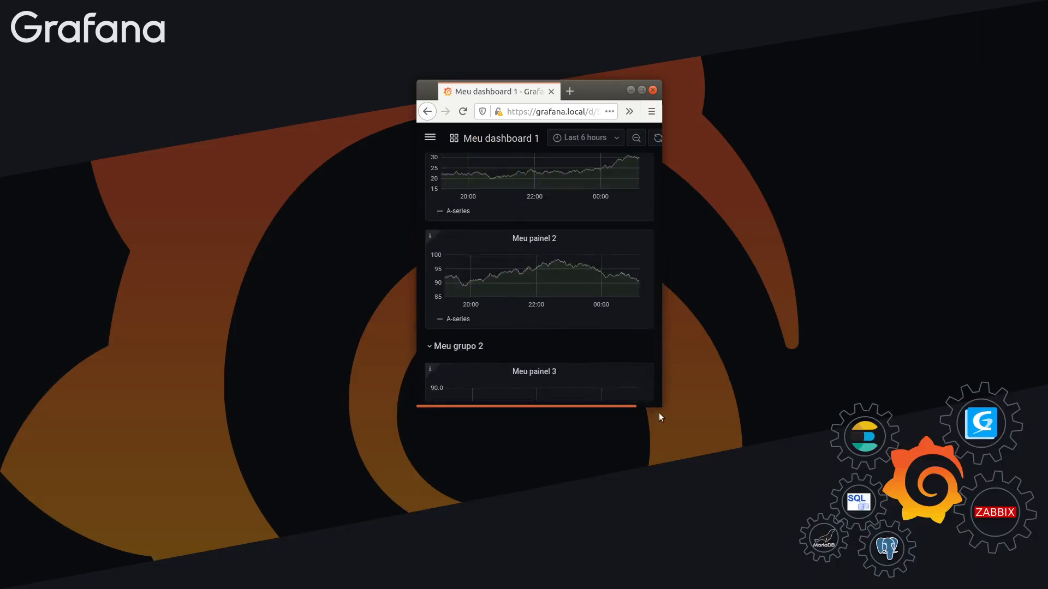
Enlarge the browser window to a wide layout and try to move the first "Meu painel 2" panel again
{"action": "left_click_drag", "start_coordinate": [655, 406], "coordinate": [928, 495]}
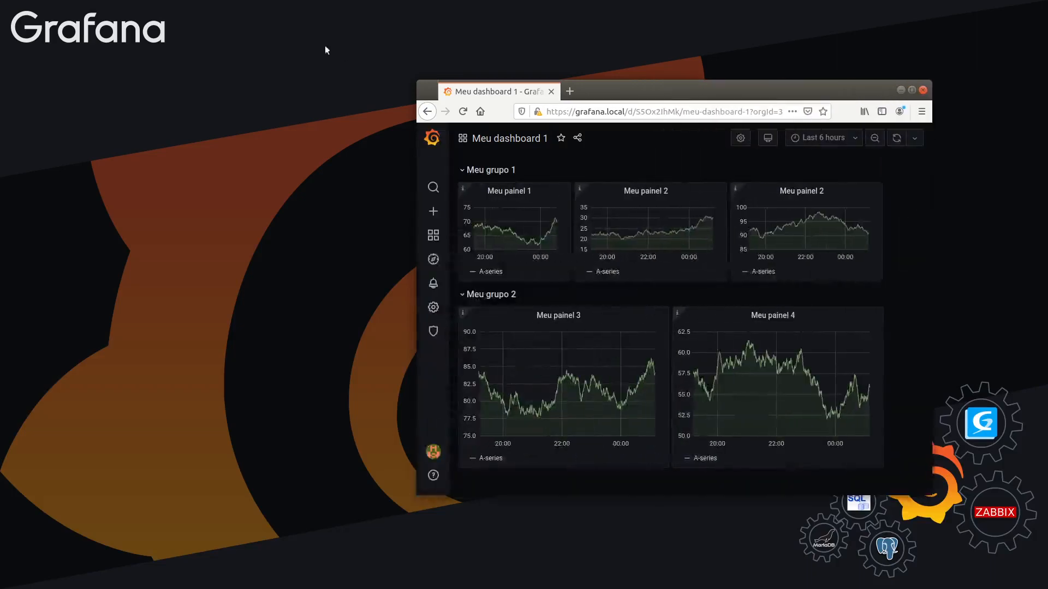
{"action": "left_click_drag", "start_coordinate": [419, 84], "coordinate": [130, 61]}
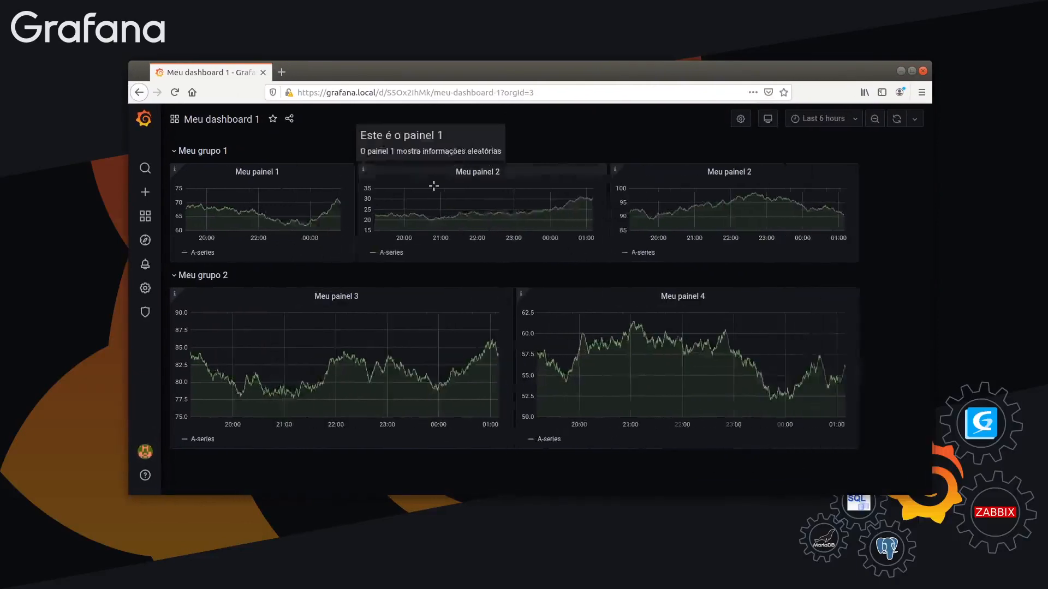
{"action": "left_click_drag", "start_coordinate": [461, 176], "coordinate": [529, 251]}
{"action": "left_click", "coordinate": [553, 283]}
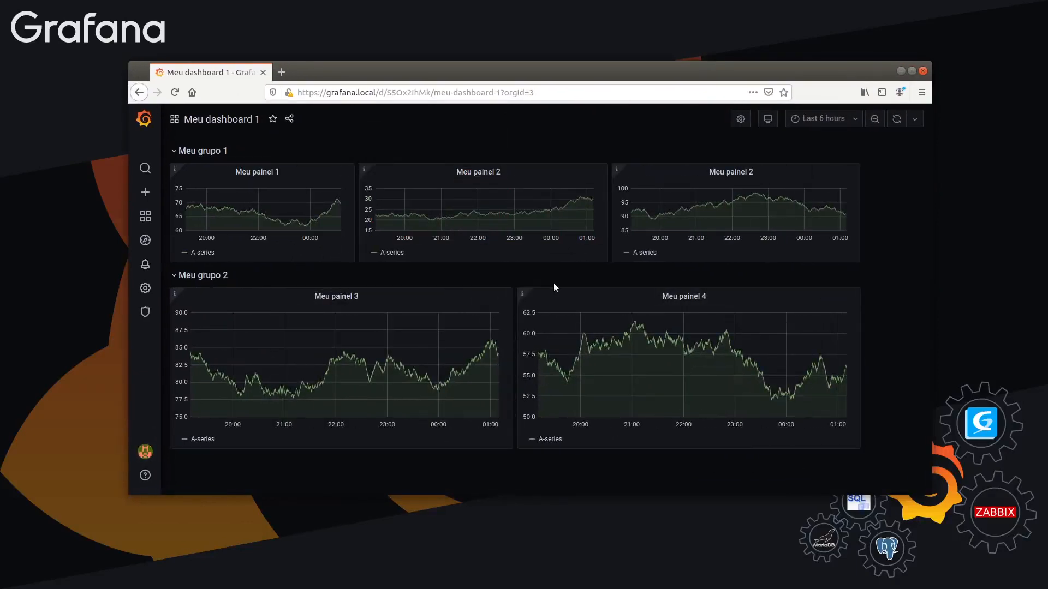
Open the dashboard's settings and make the dashboard editable
{"action": "left_click", "coordinate": [739, 119]}
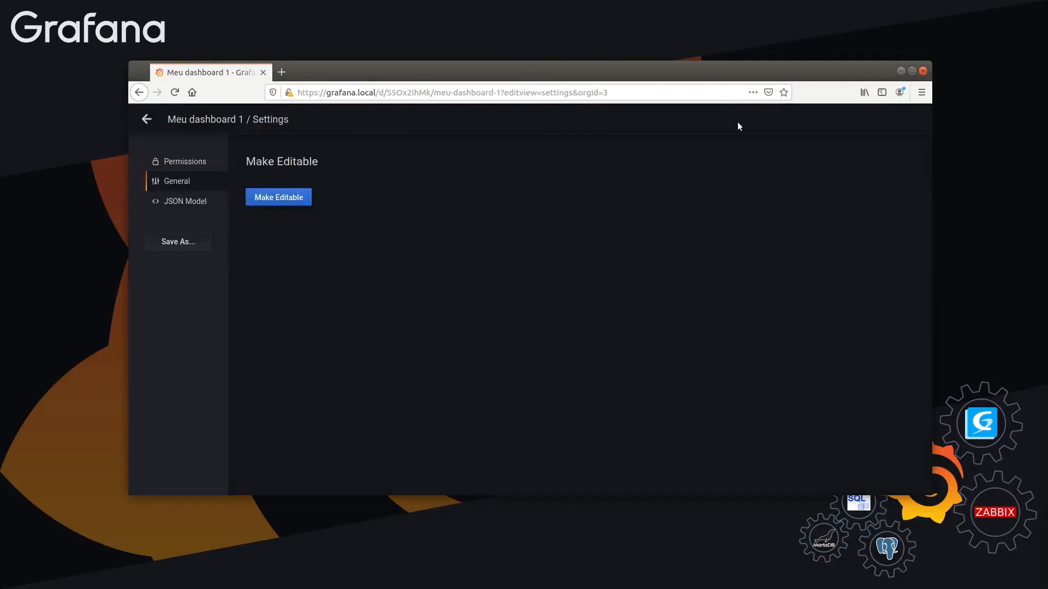
{"action": "left_click", "coordinate": [274, 200]}
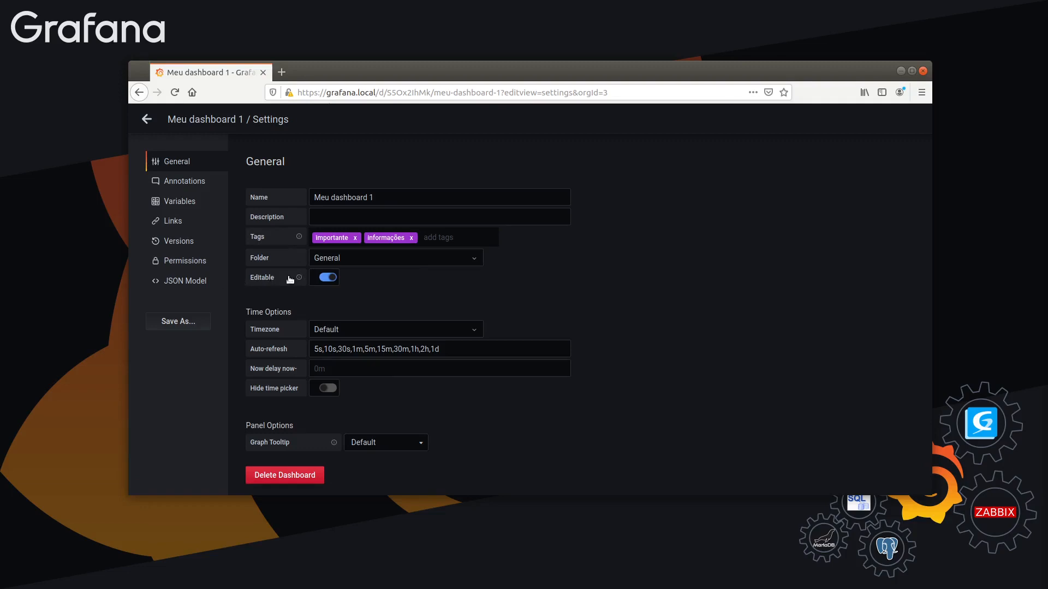
Review the dashboard's time options and browse the list of available timezones
{"action": "scroll", "coordinate": [382, 300], "scroll_direction": "down", "scroll_amount": 1}
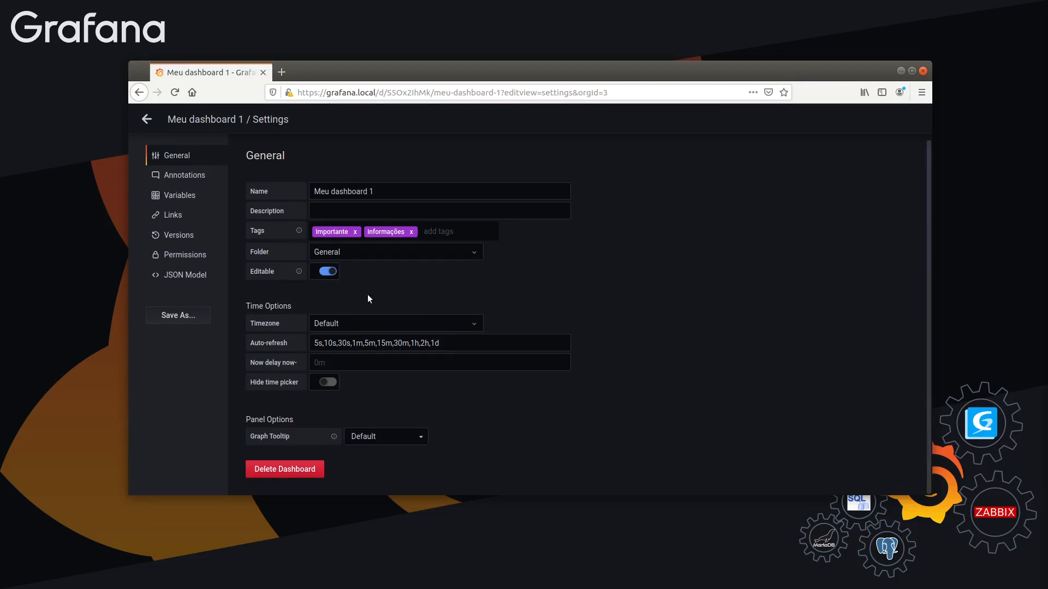
{"action": "left_click_drag", "start_coordinate": [249, 305], "coordinate": [390, 385]}
{"action": "left_click", "coordinate": [294, 322]}
{"action": "left_click", "coordinate": [329, 324]}
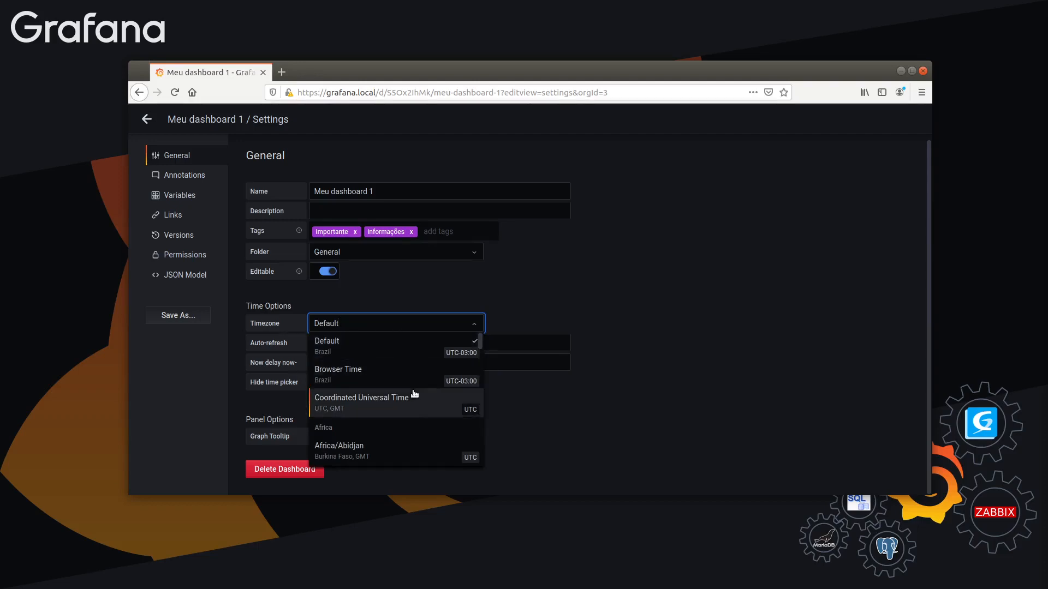
{"action": "scroll", "coordinate": [409, 384], "scroll_direction": "down", "scroll_amount": 5}
{"action": "scroll", "coordinate": [408, 386], "scroll_direction": "up", "scroll_amount": 6}
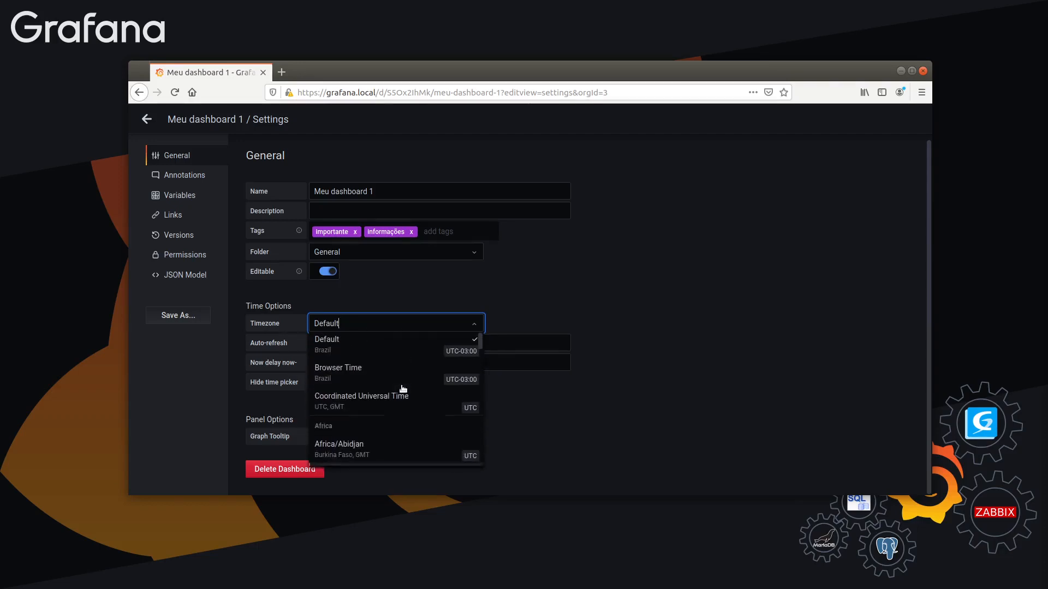
{"action": "left_click", "coordinate": [521, 296]}
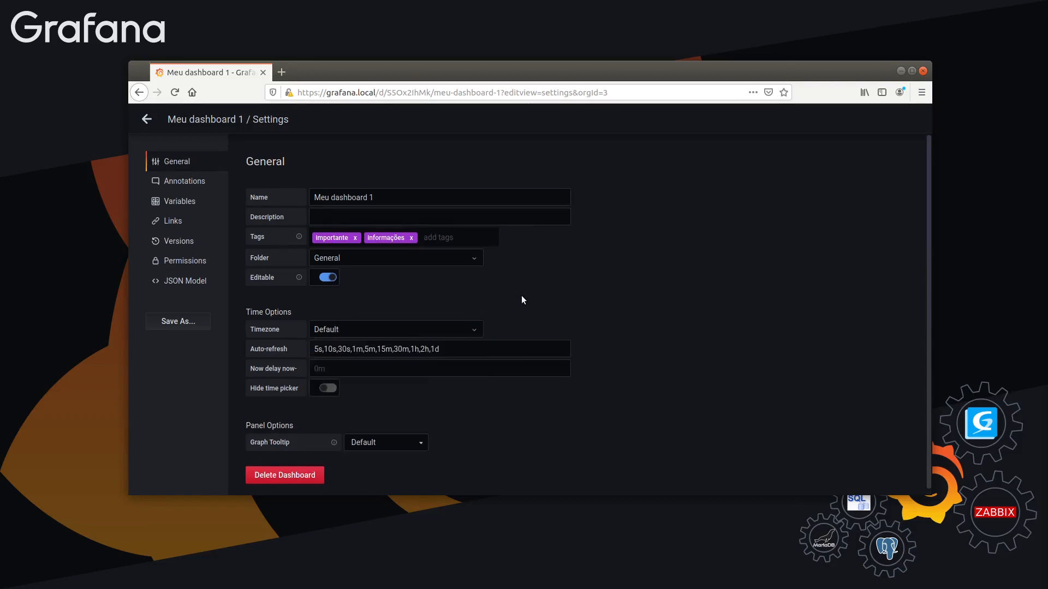
Try Browser Time as the dashboard's timezone and return the setting to Default
{"action": "left_click", "coordinate": [400, 326]}
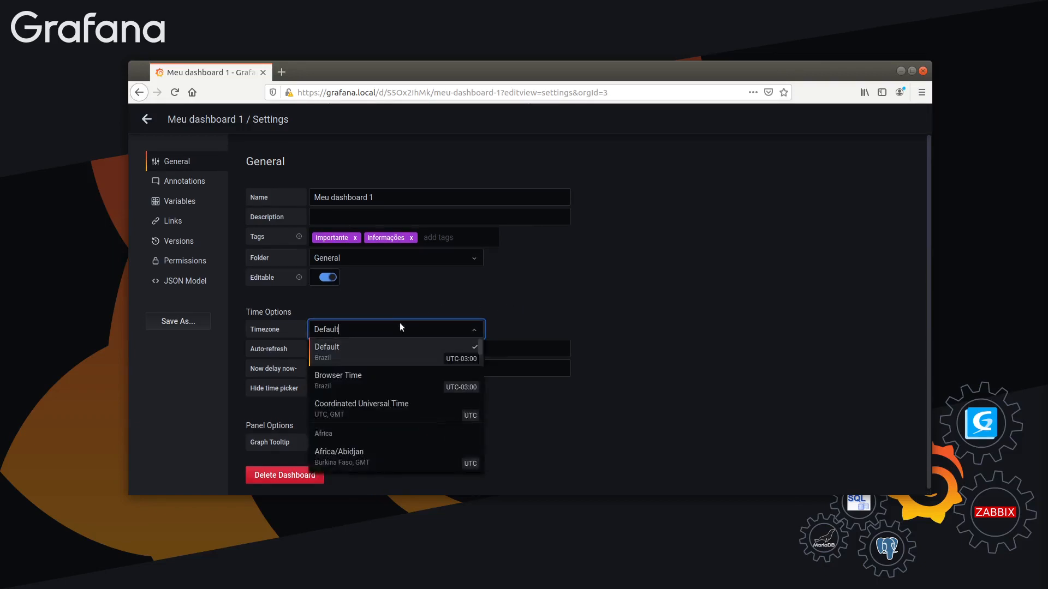
{"action": "left_click", "coordinate": [337, 382]}
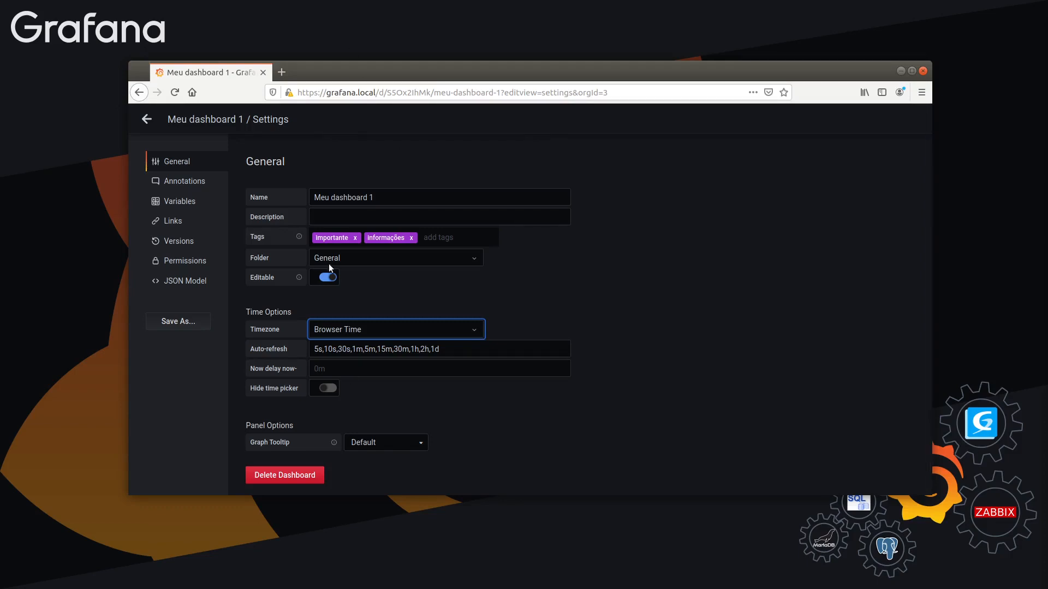
{"action": "left_click", "coordinate": [336, 329]}
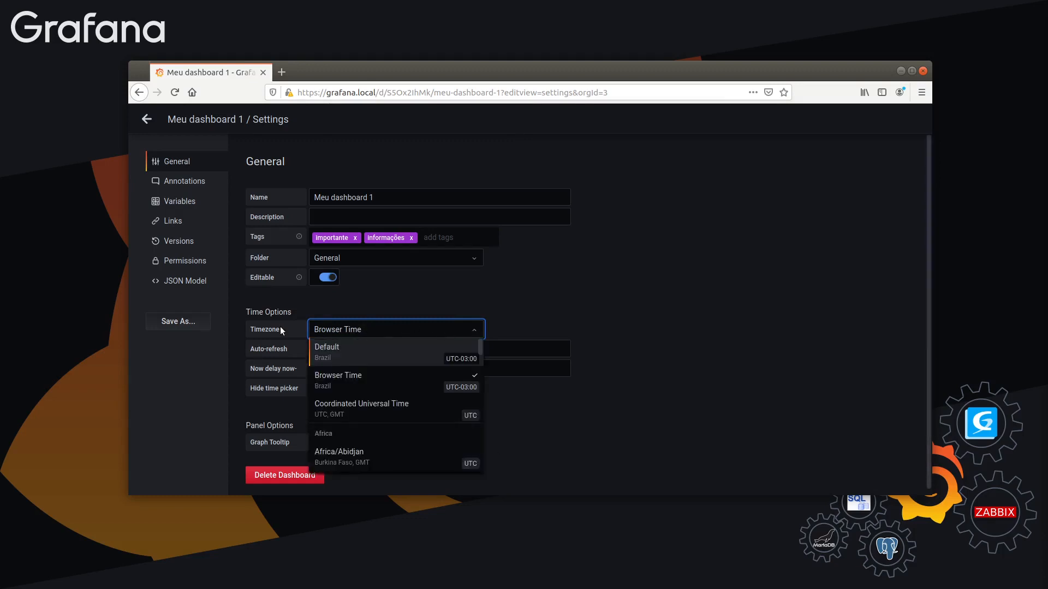
{"action": "left_click", "coordinate": [338, 329]}
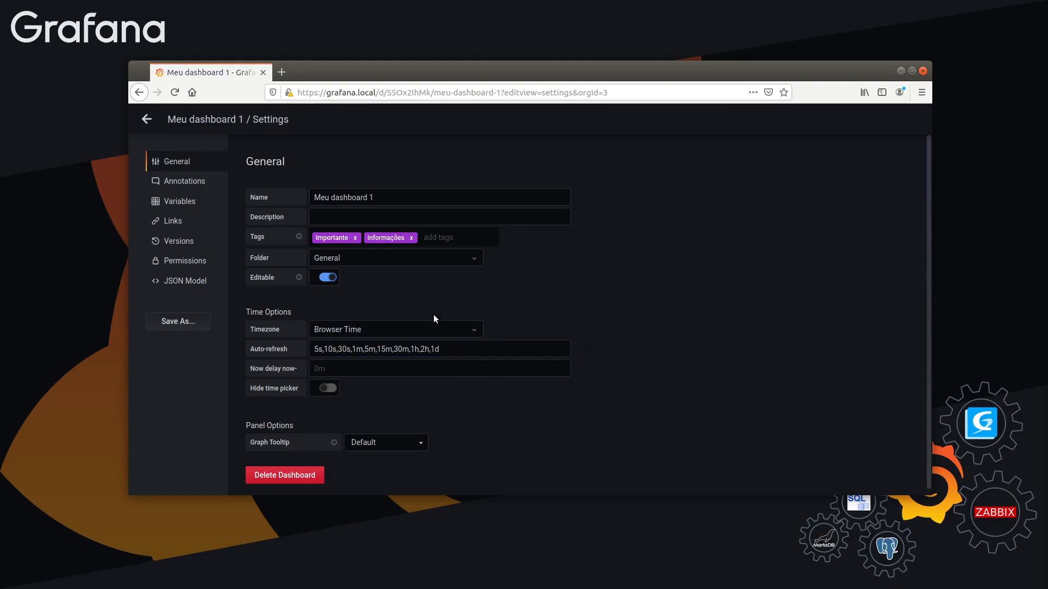
{"action": "left_click", "coordinate": [428, 329]}
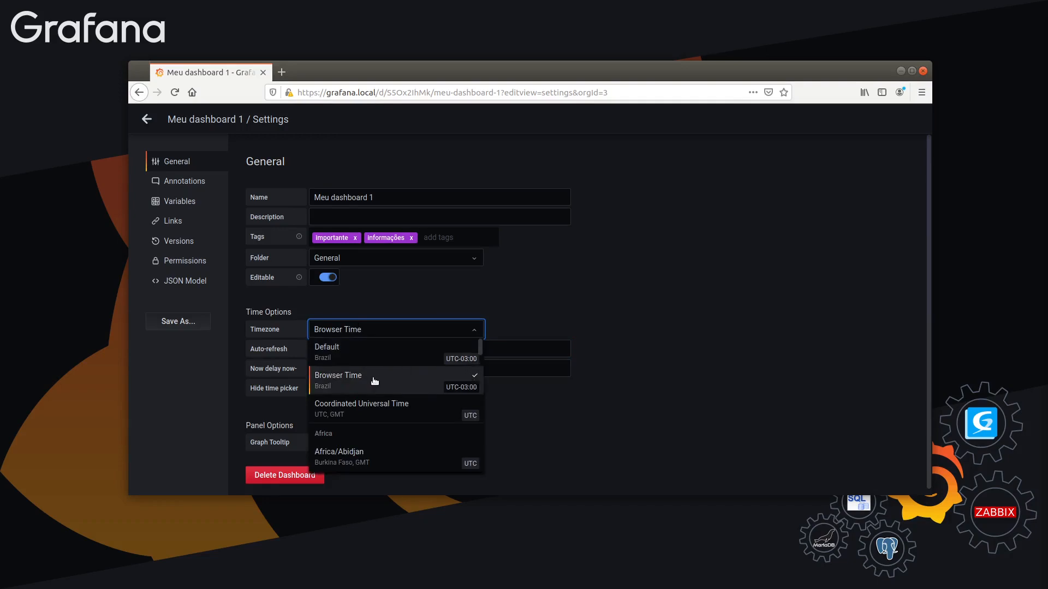
{"action": "left_click", "coordinate": [349, 378]}
{"action": "left_click", "coordinate": [402, 328]}
{"action": "left_click", "coordinate": [366, 364]}
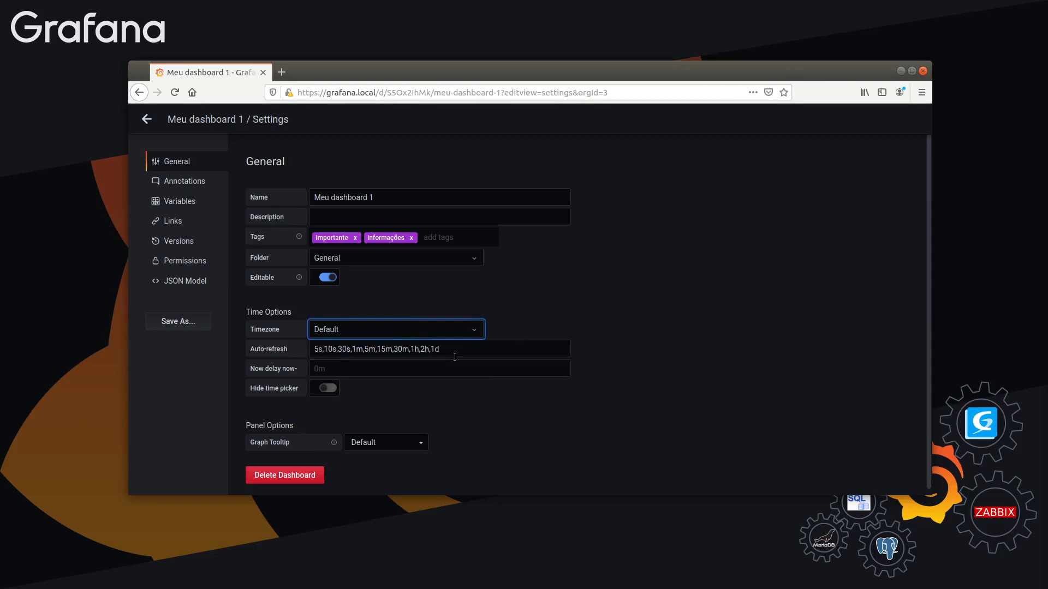
Review the auto-refresh intervals in the settings, return to the dashboard, refresh its data and examine the selectable refresh intervals
{"action": "left_click_drag", "start_coordinate": [313, 349], "coordinate": [480, 350]}
{"action": "left_click", "coordinate": [513, 345]}
{"action": "left_click", "coordinate": [561, 300]}
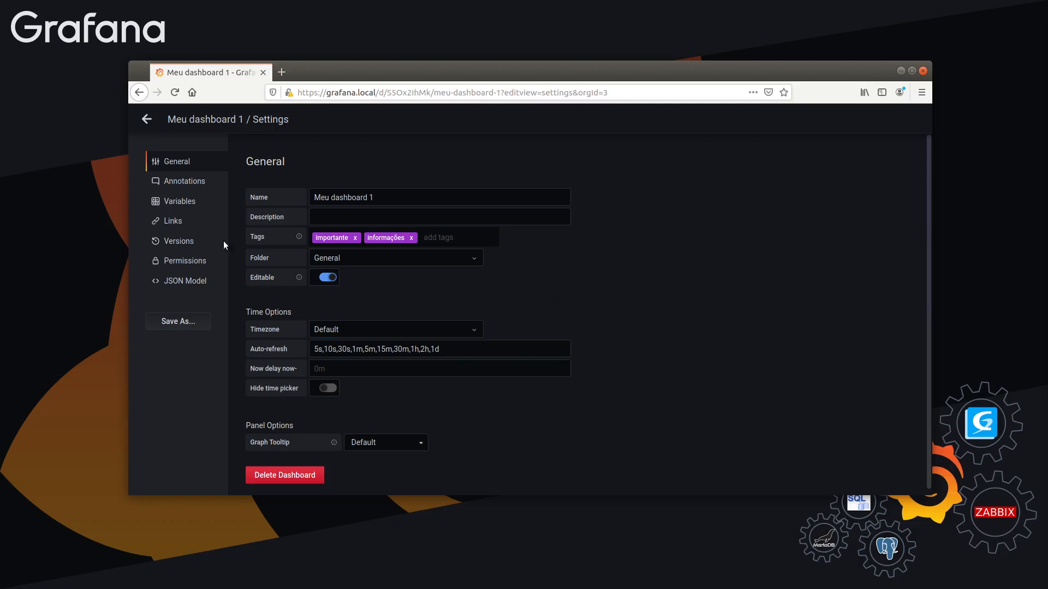
{"action": "left_click", "coordinate": [147, 120]}
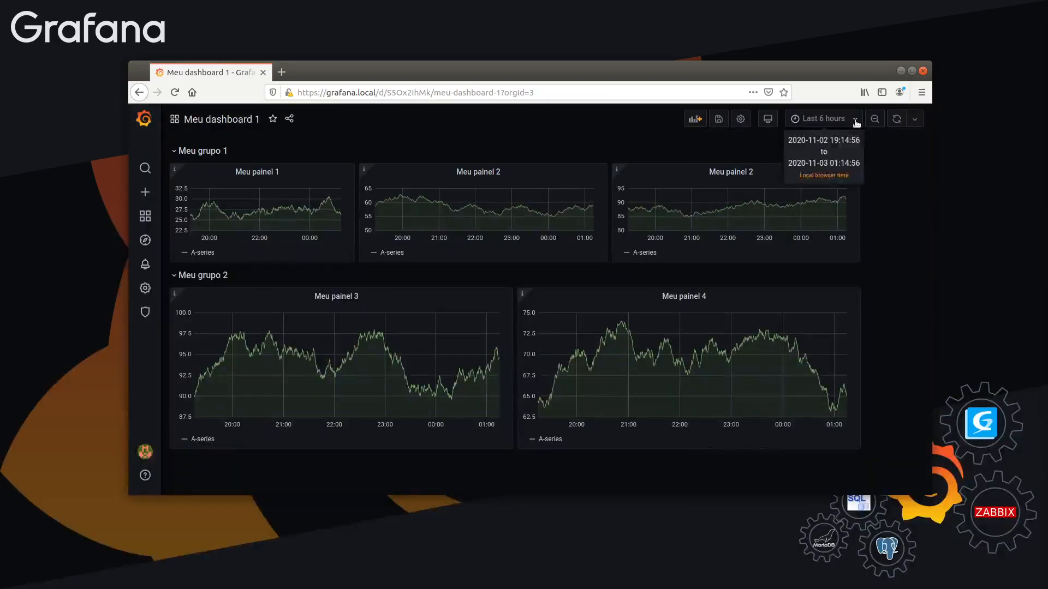
{"action": "left_click", "coordinate": [895, 120]}
{"action": "left_click", "coordinate": [915, 119]}
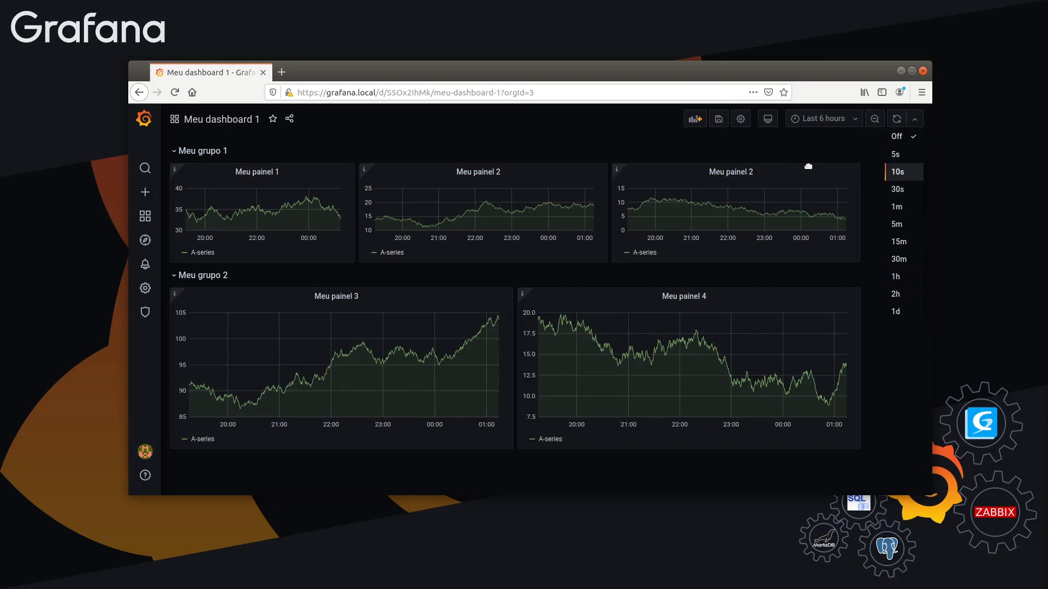
{"action": "left_click", "coordinate": [730, 116]}
In the dashboard's general settings, reduce the auto-refresh intervals to "30s,5m,30m,1h"
{"action": "left_click", "coordinate": [741, 119]}
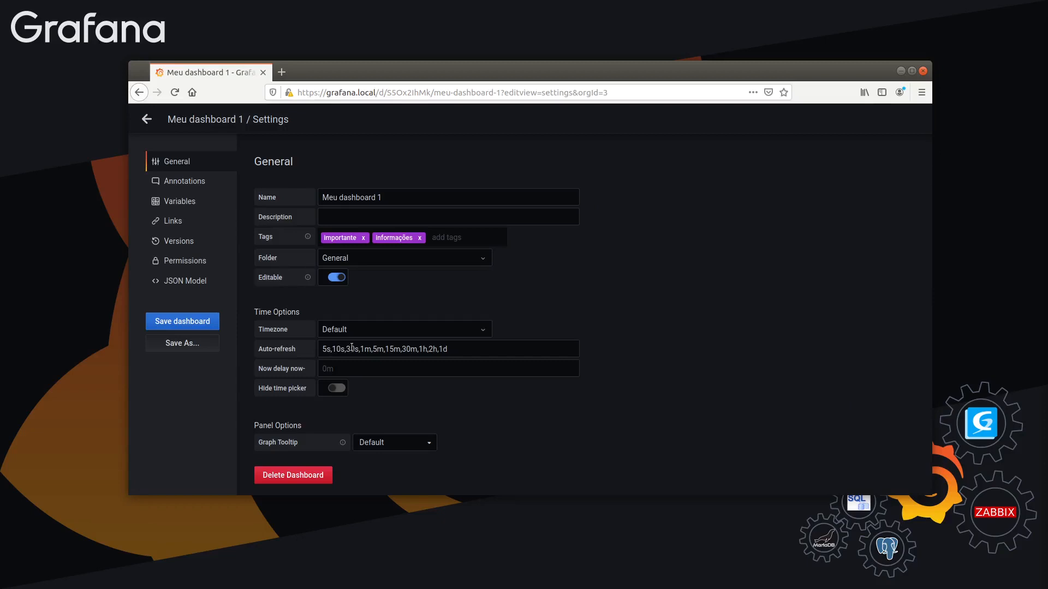
{"action": "left_click_drag", "start_coordinate": [344, 351], "coordinate": [236, 348]}
{"action": "key", "text": "Delete"}
{"action": "key", "text": "Delete"}
{"action": "key", "text": "Delete"}
{"action": "key", "text": "Delete"}
{"action": "key", "text": "Delete"}
{"action": "key", "text": "Delete"}
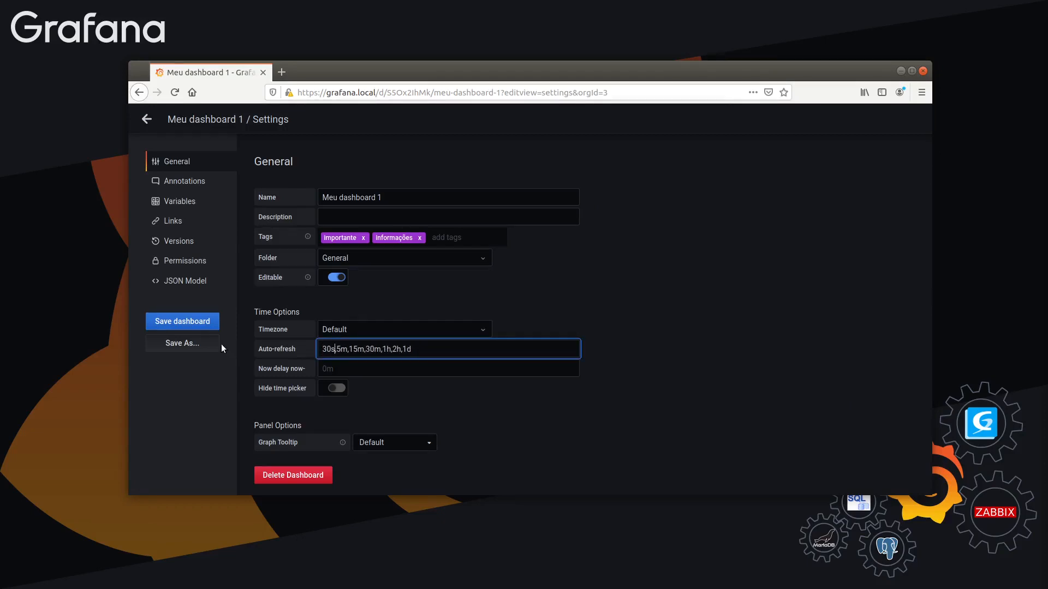
{"action": "type", "text": ","}
{"action": "key", "text": "Right"}
{"action": "key", "text": "Right"}
{"action": "key", "text": "Delete"}
{"action": "key", "text": "Delete"}
{"action": "key", "text": "Delete"}
{"action": "key", "text": "Delete"}
{"action": "key", "text": "Right"}
{"action": "key", "text": "Right"}
{"action": "key", "text": "Right"}
{"action": "key", "text": "Right"}
{"action": "key", "text": "Right"}
{"action": "key", "text": "Right"}
{"action": "key", "text": "shift+End"}
{"action": "key", "text": "Delete"}
{"action": "left_click", "coordinate": [424, 379]}
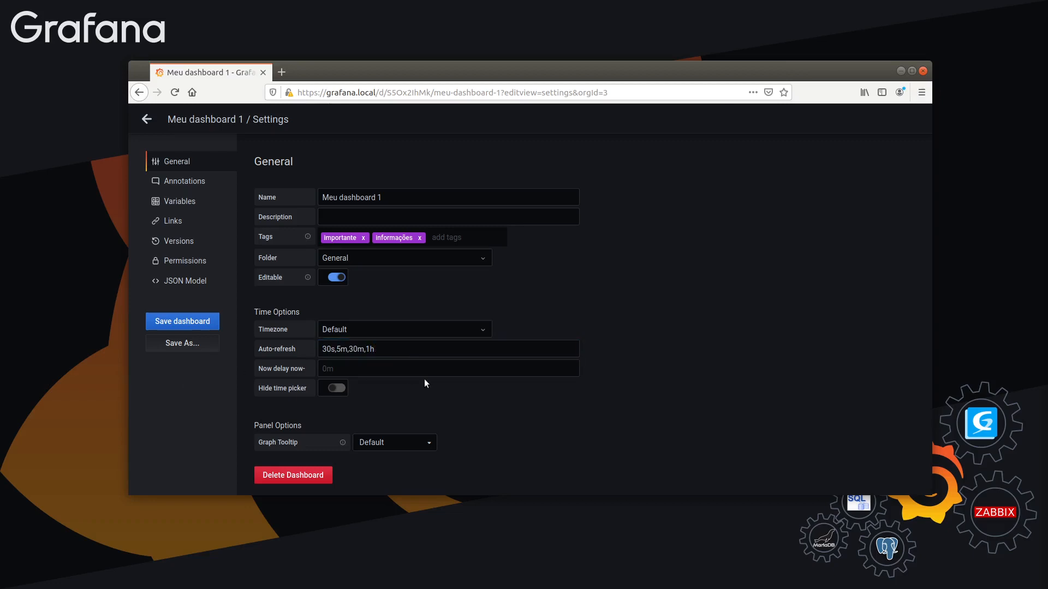
Save the dashboard with the change note "Edição de tempo de atualização autom"
{"action": "left_click", "coordinate": [205, 323]}
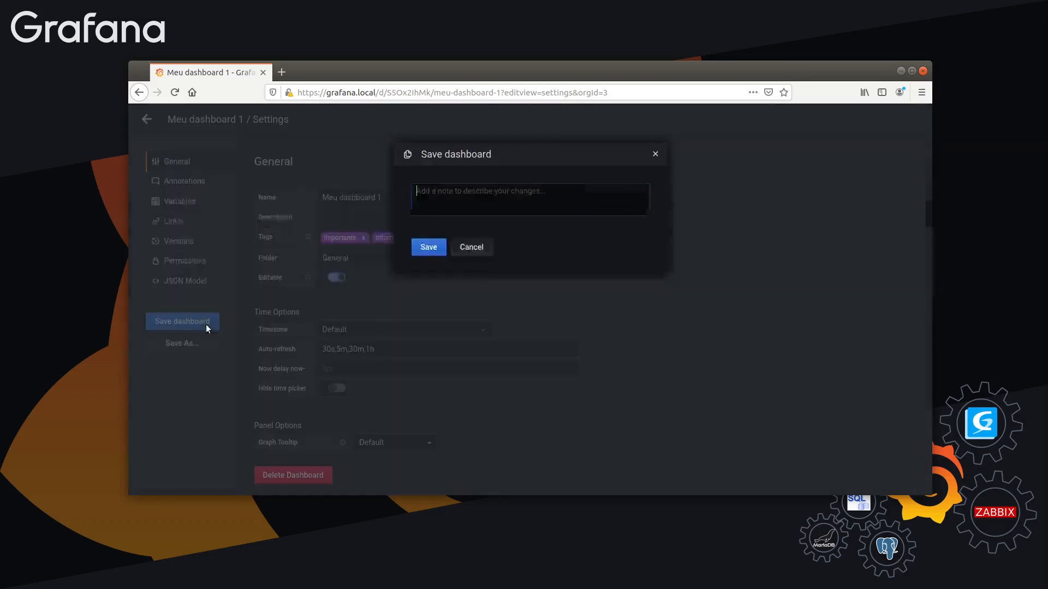
{"action": "type", "text": "Ed"}
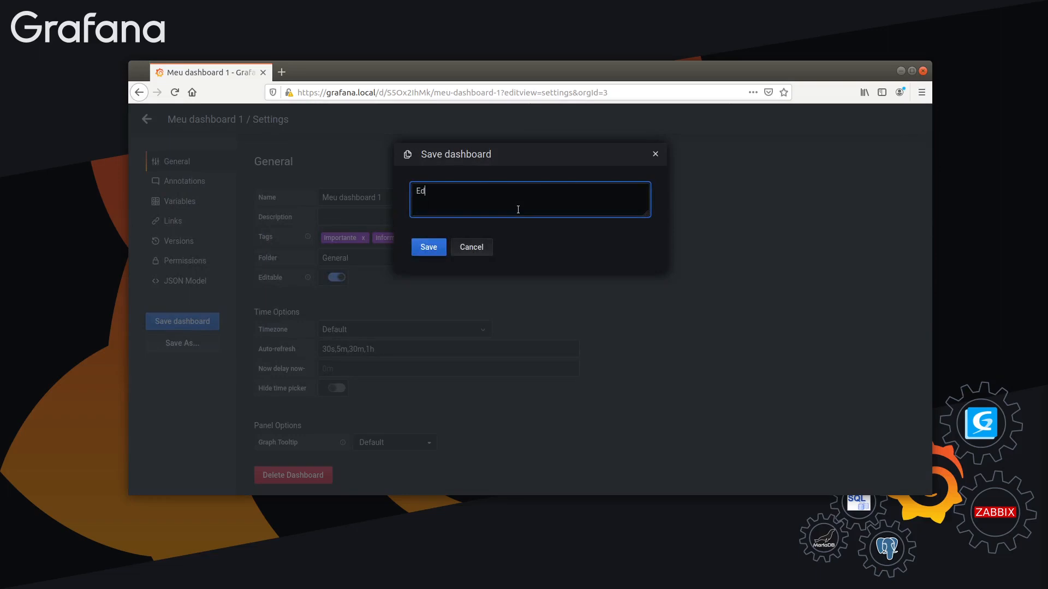
{"action": "type", "text": "ição de tempo de atualização"}
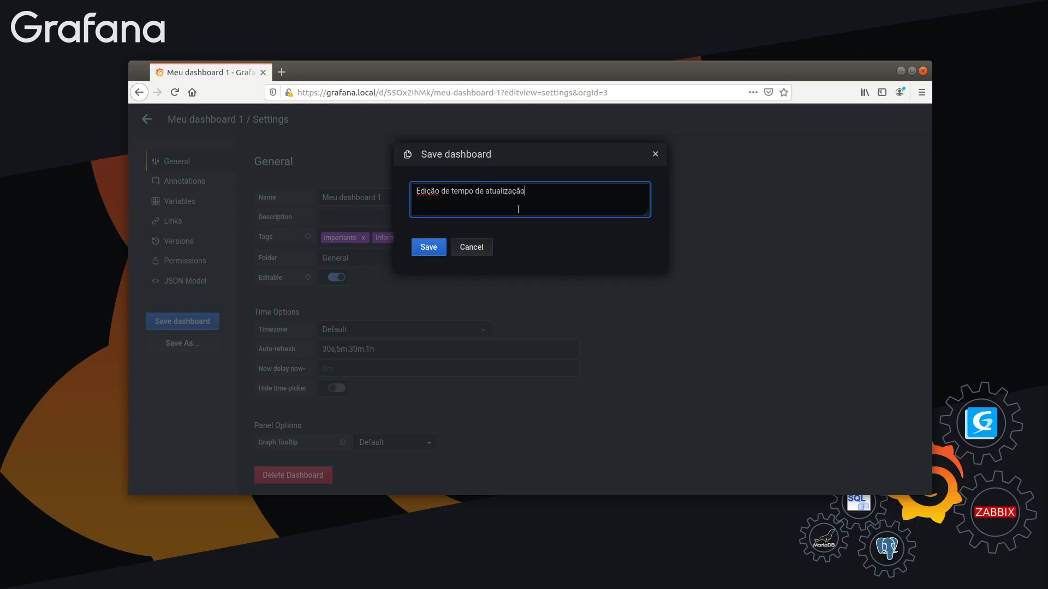
{"action": "type", "text": " automática"}
{"action": "left_click", "coordinate": [426, 248]}
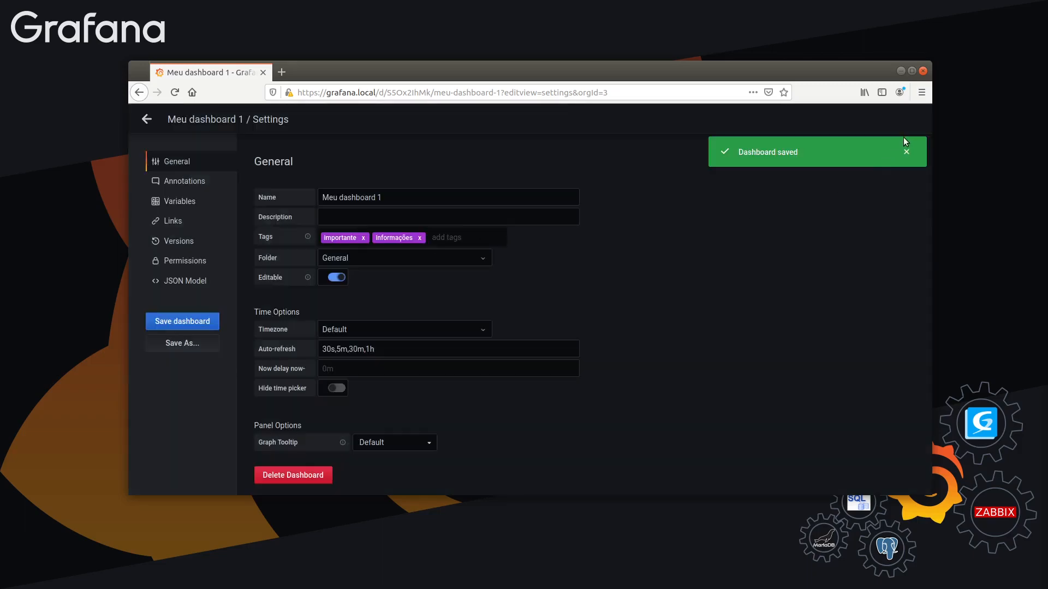
Return to the dashboard, check the shortened refresh interval list and set the auto-refresh to 30s
{"action": "left_click", "coordinate": [146, 119]}
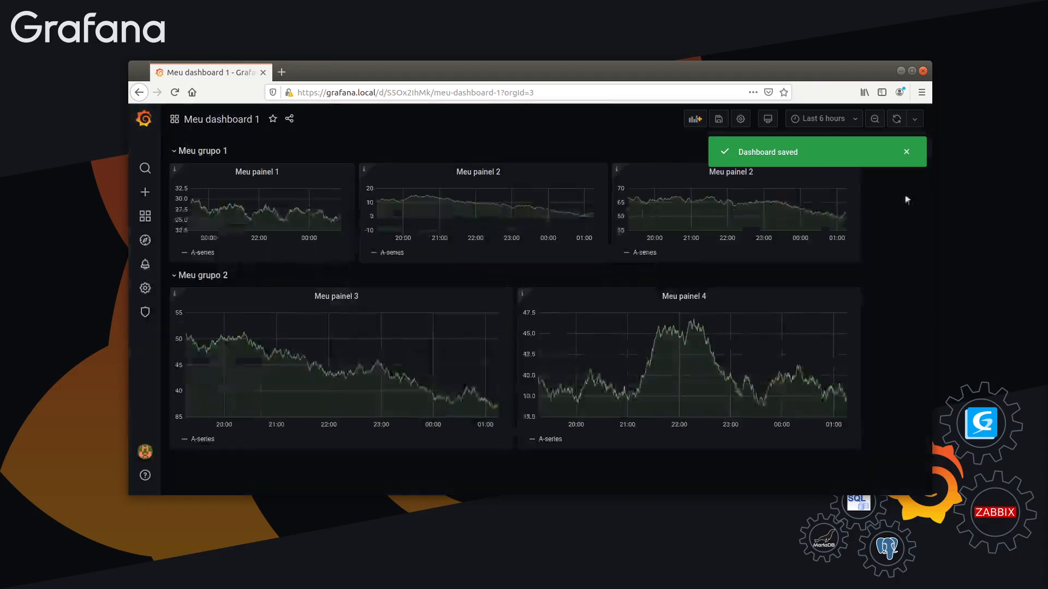
{"action": "left_click", "coordinate": [909, 123]}
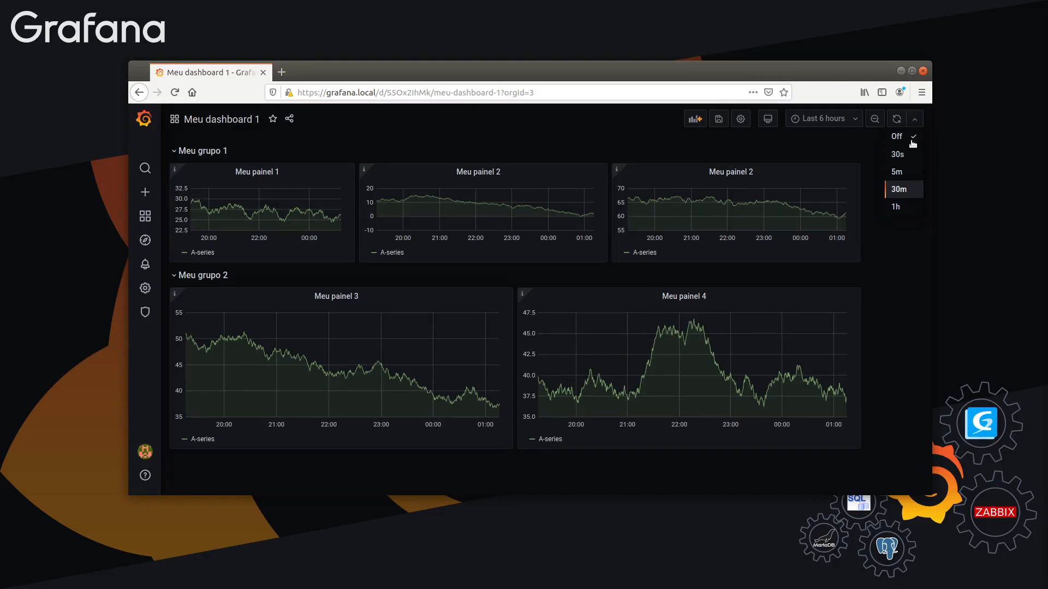
{"action": "left_click", "coordinate": [906, 219]}
{"action": "left_click", "coordinate": [910, 123]}
{"action": "left_click", "coordinate": [905, 156]}
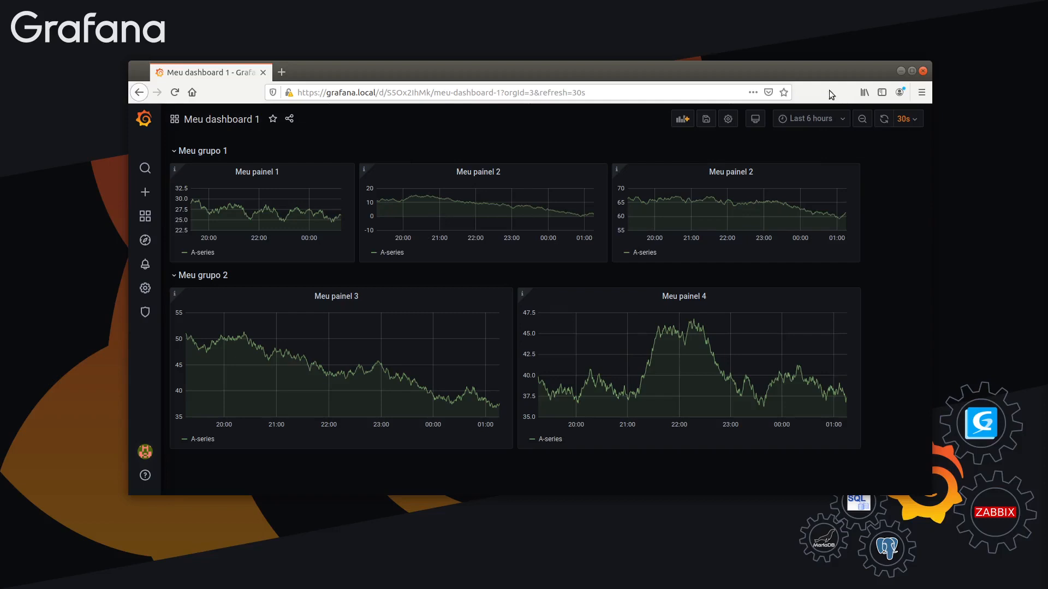
Enlarge the browser window and reposition it so the dashboard has more room
{"action": "left_click_drag", "start_coordinate": [814, 73], "coordinate": [770, 63]}
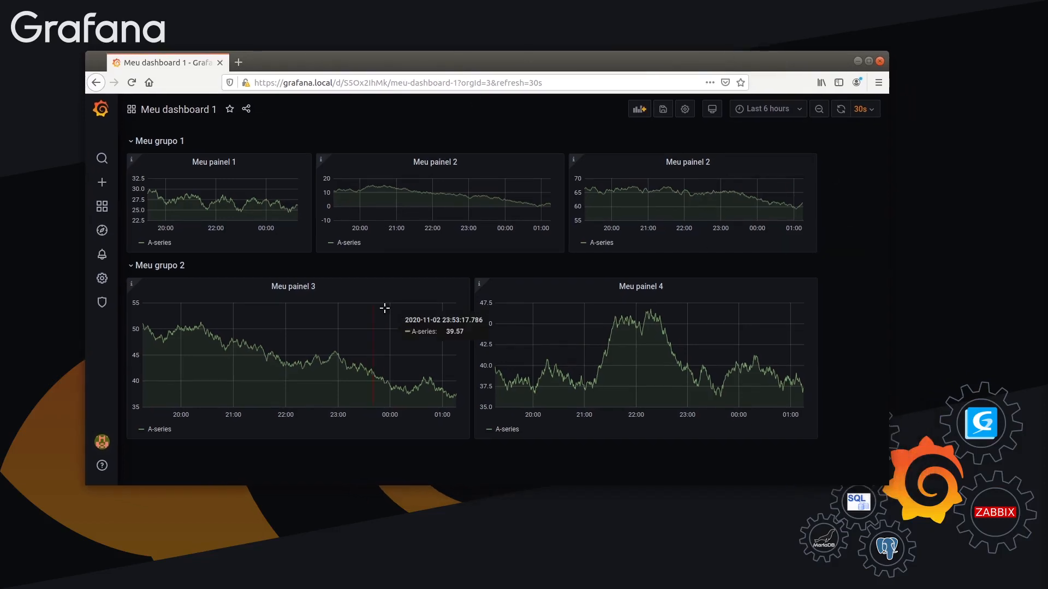
{"action": "left_click_drag", "start_coordinate": [888, 485], "coordinate": [1011, 557]}
{"action": "left_click_drag", "start_coordinate": [753, 53], "coordinate": [728, 29]}
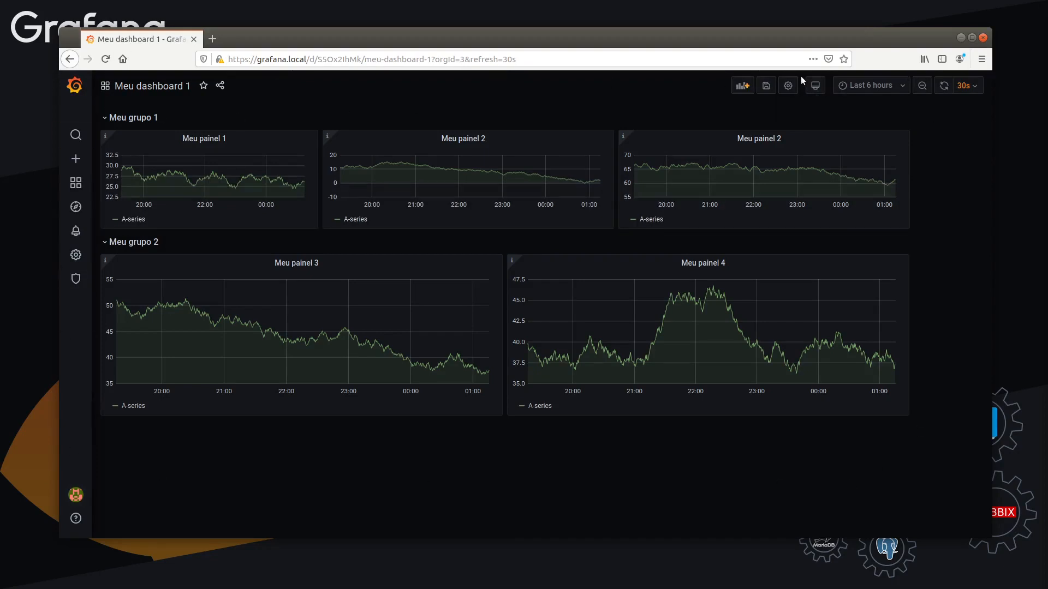
Cycle the dashboard through its TV and kiosk view modes twice, returning to the normal view each time
{"action": "left_click", "coordinate": [816, 85]}
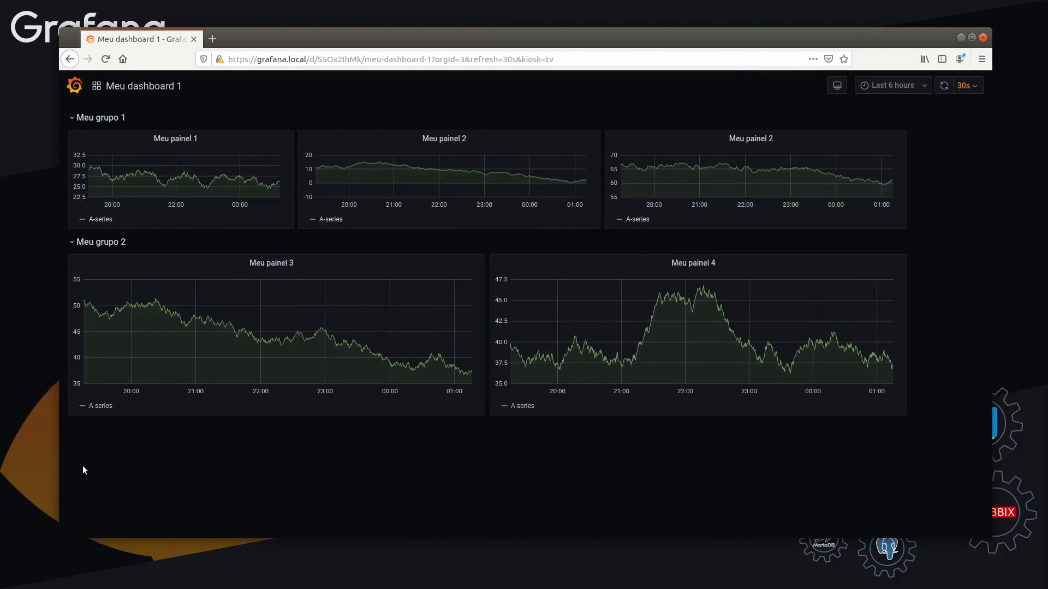
{"action": "left_click", "coordinate": [838, 88]}
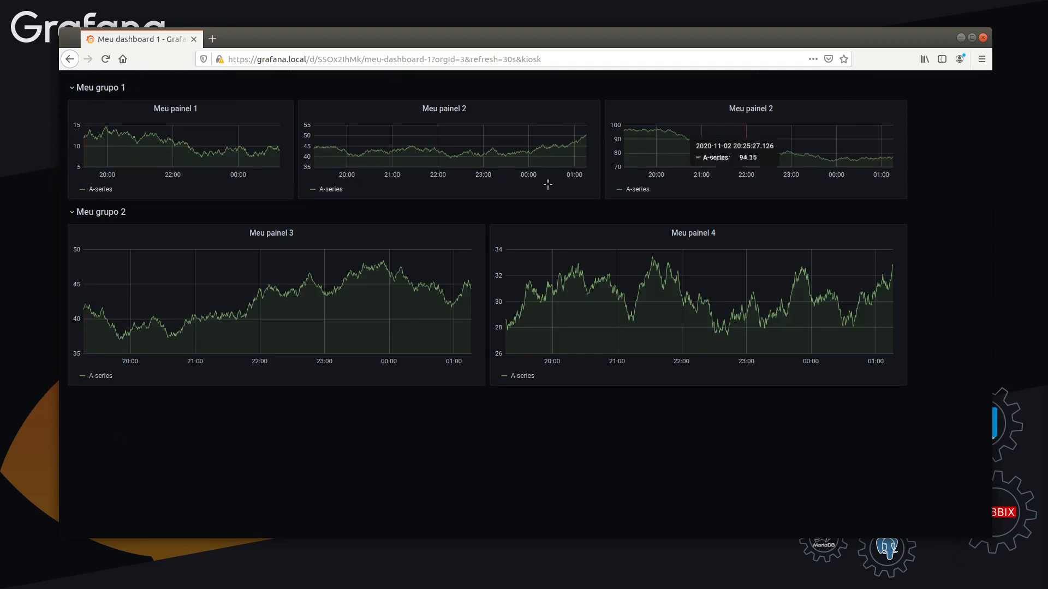
{"action": "key", "text": "Escape"}
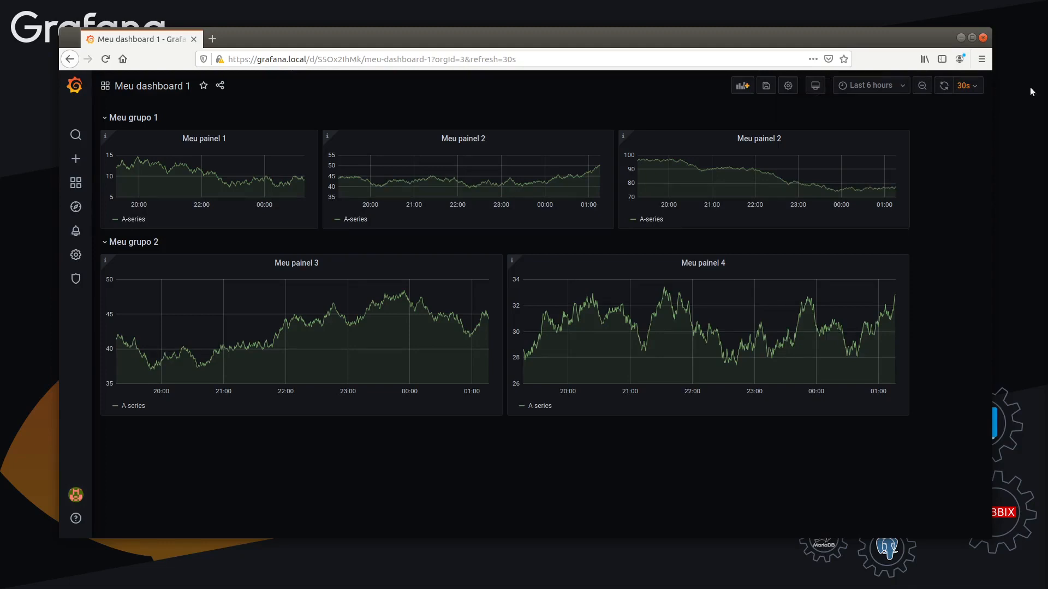
{"action": "left_click", "coordinate": [817, 87]}
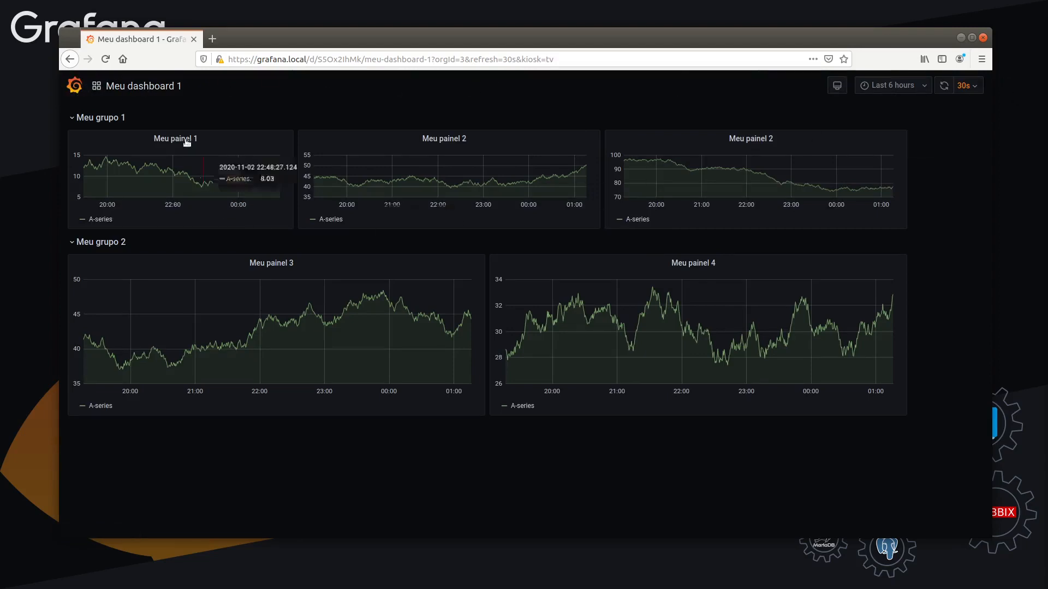
{"action": "left_click", "coordinate": [836, 86]}
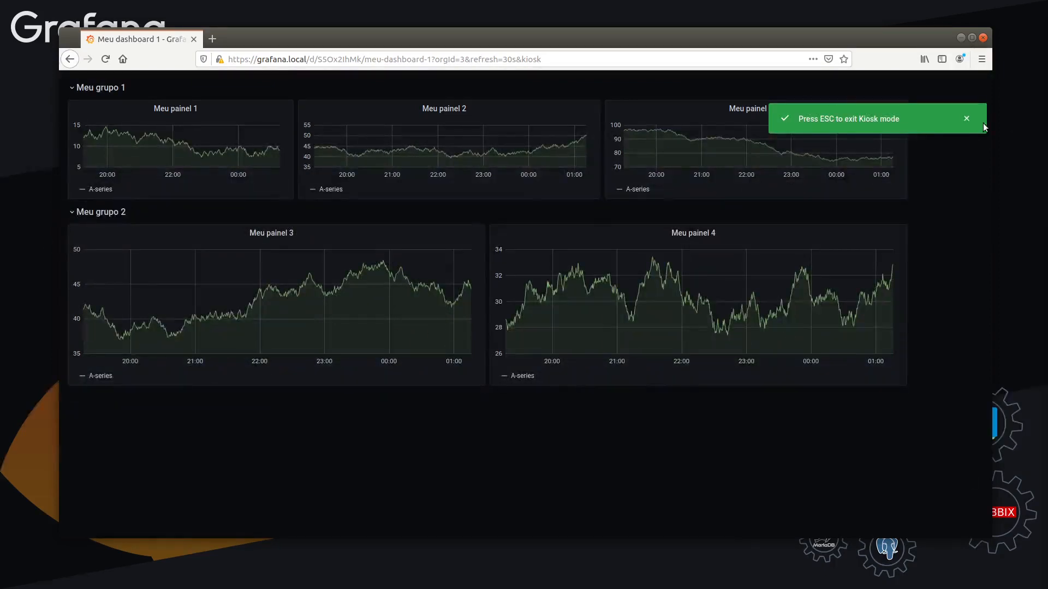
{"action": "left_click", "coordinate": [965, 120]}
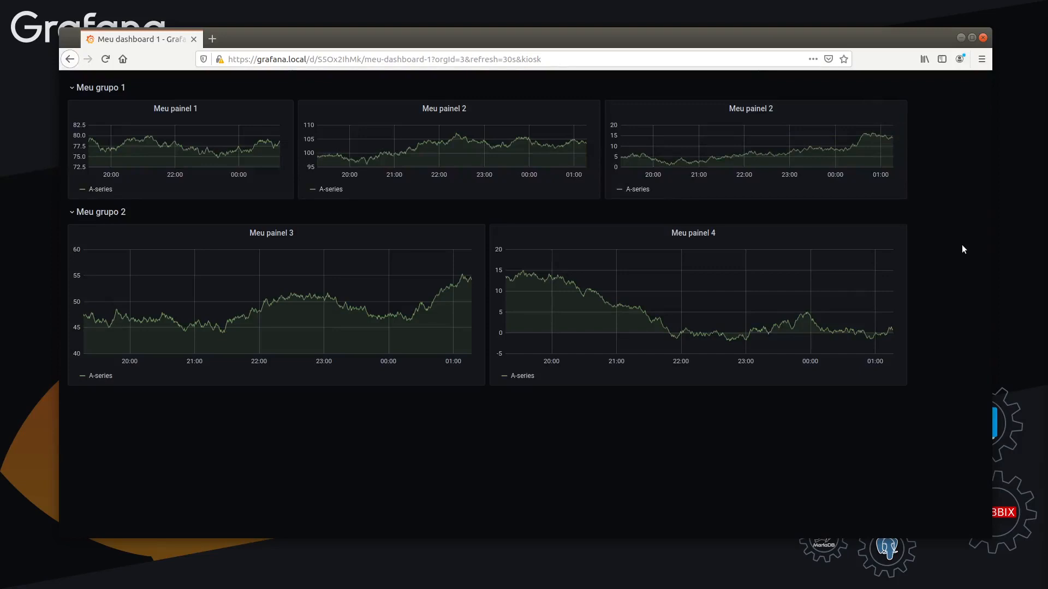
{"action": "key", "text": "Escape"}
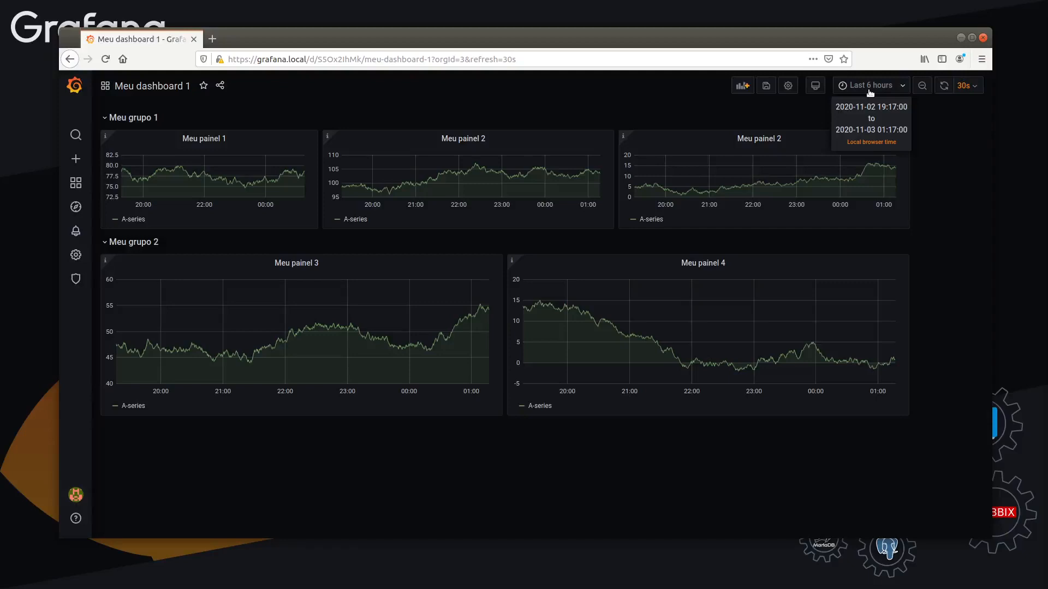
Zoom out the dashboard's time range twice and set it to Last 1 hour
{"action": "left_click", "coordinate": [921, 87]}
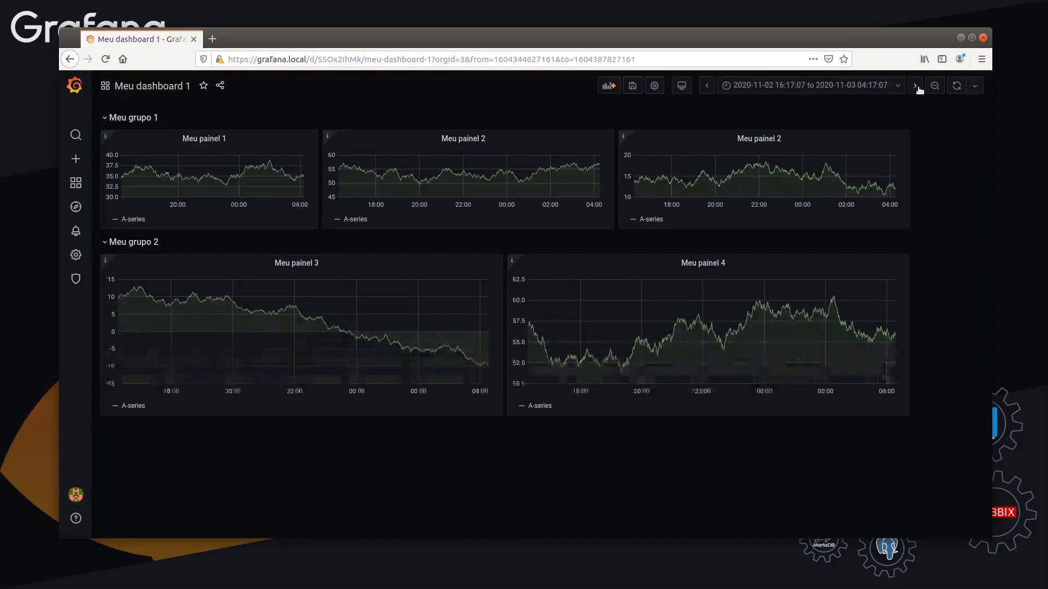
{"action": "left_click", "coordinate": [933, 88]}
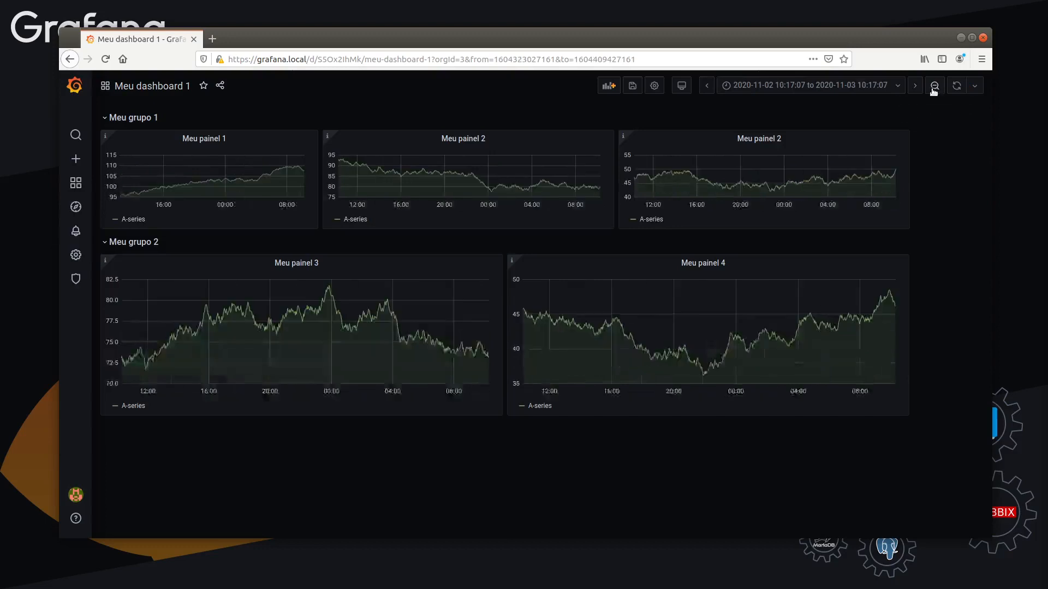
{"action": "left_click", "coordinate": [819, 87]}
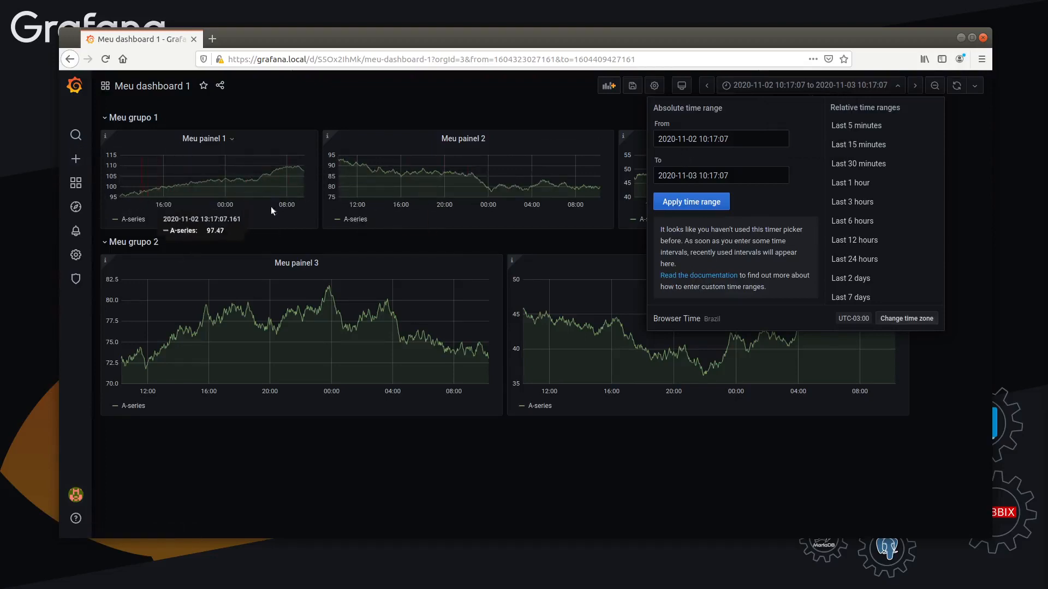
{"action": "left_click", "coordinate": [855, 182]}
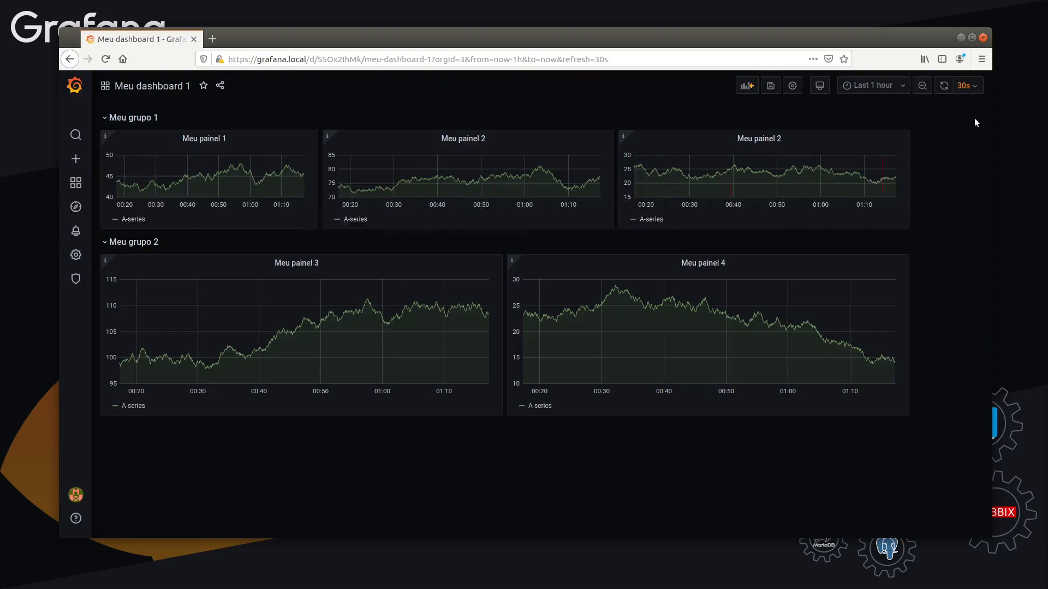
Switch the dashboard's time range to Last 6 hours and on to Last 24 hours
{"action": "left_click", "coordinate": [887, 92]}
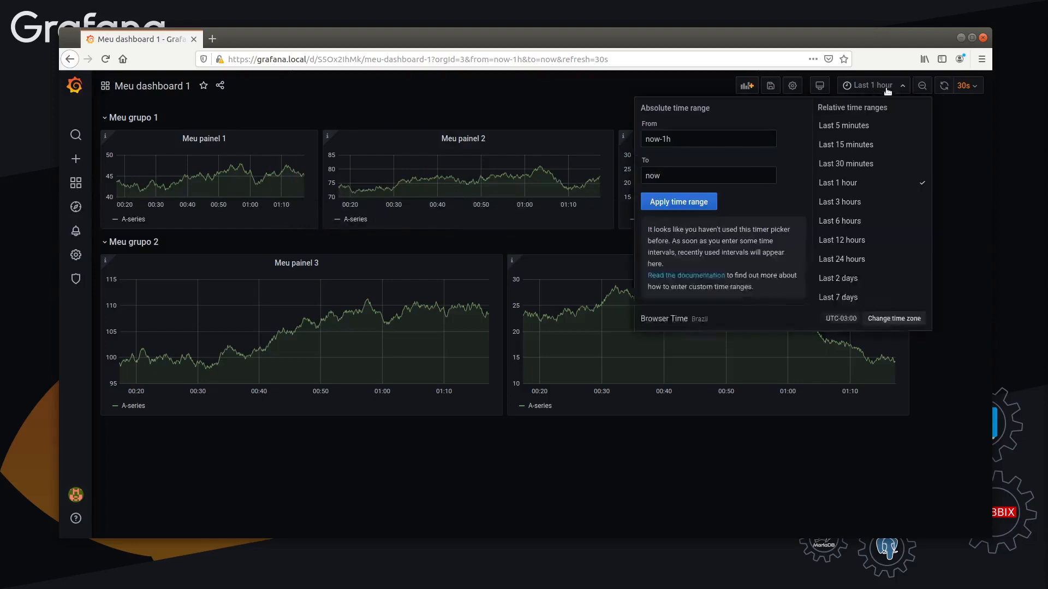
{"action": "left_click", "coordinate": [867, 225]}
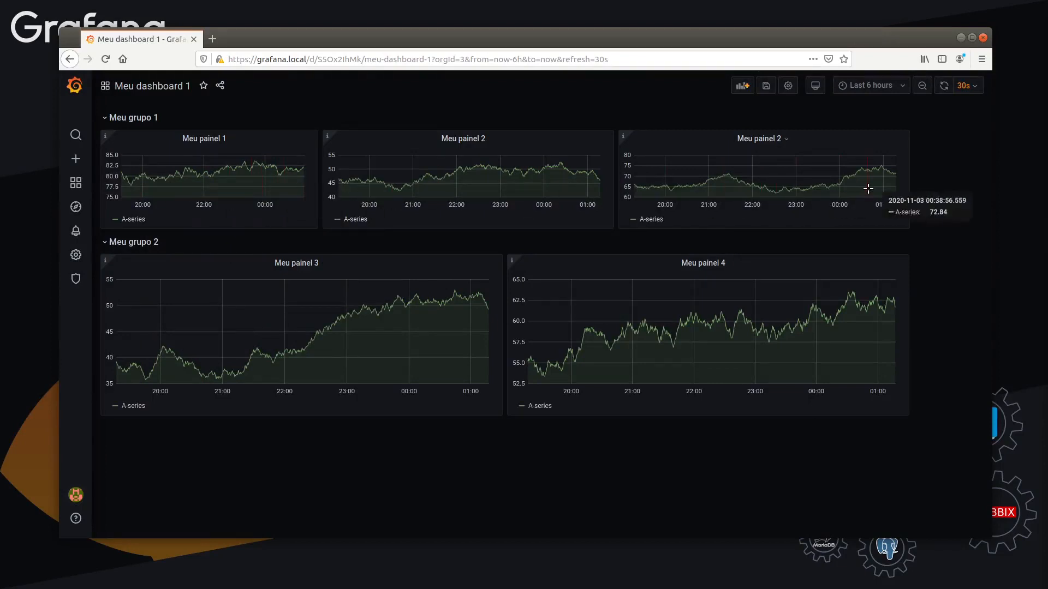
{"action": "left_click", "coordinate": [885, 85]}
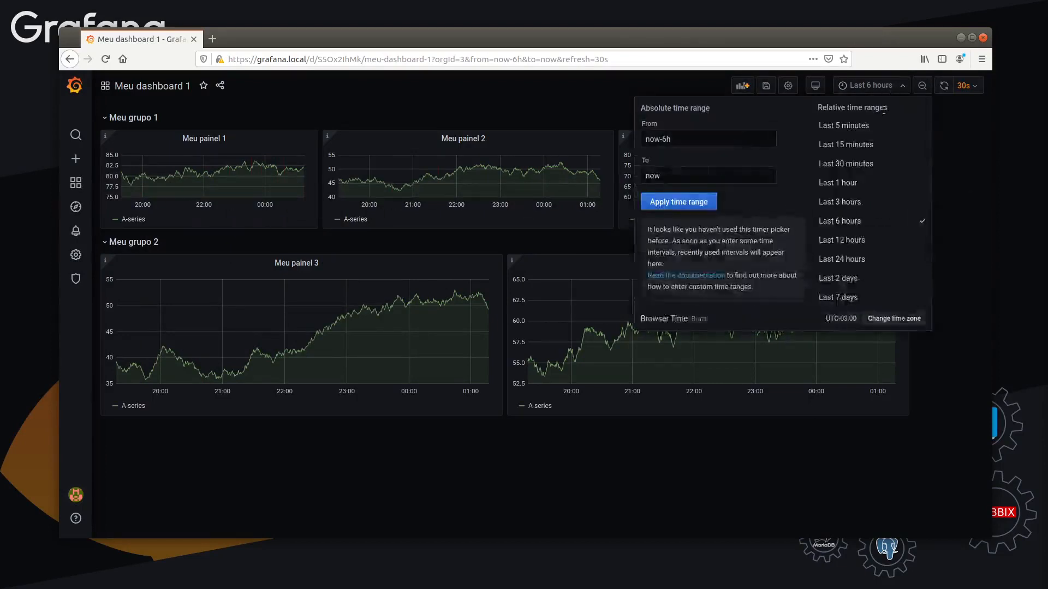
{"action": "left_click", "coordinate": [871, 258]}
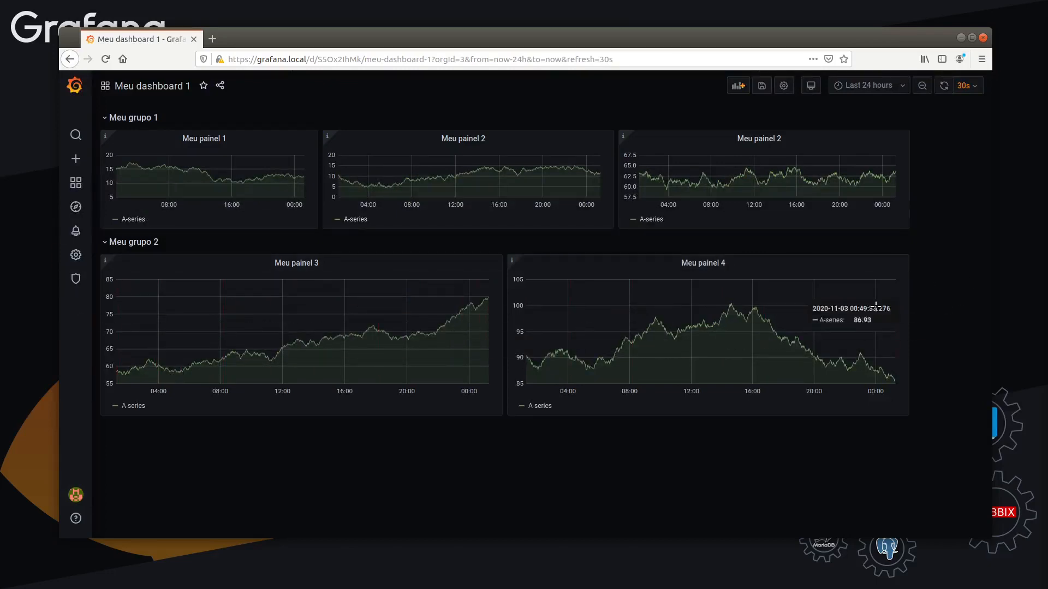
{"action": "left_click", "coordinate": [879, 90]}
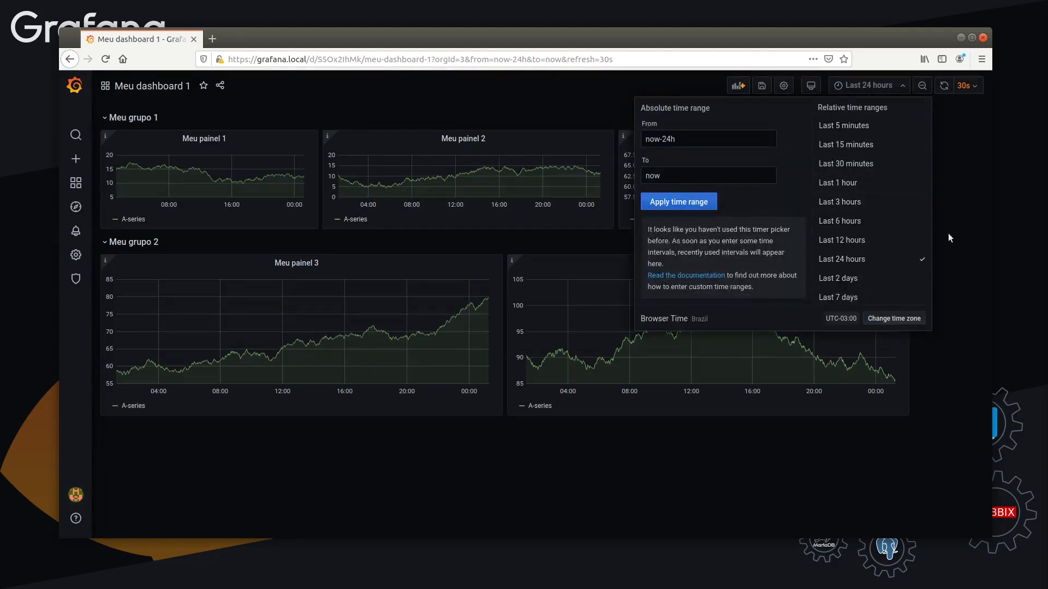
{"action": "left_click", "coordinate": [578, 122]}
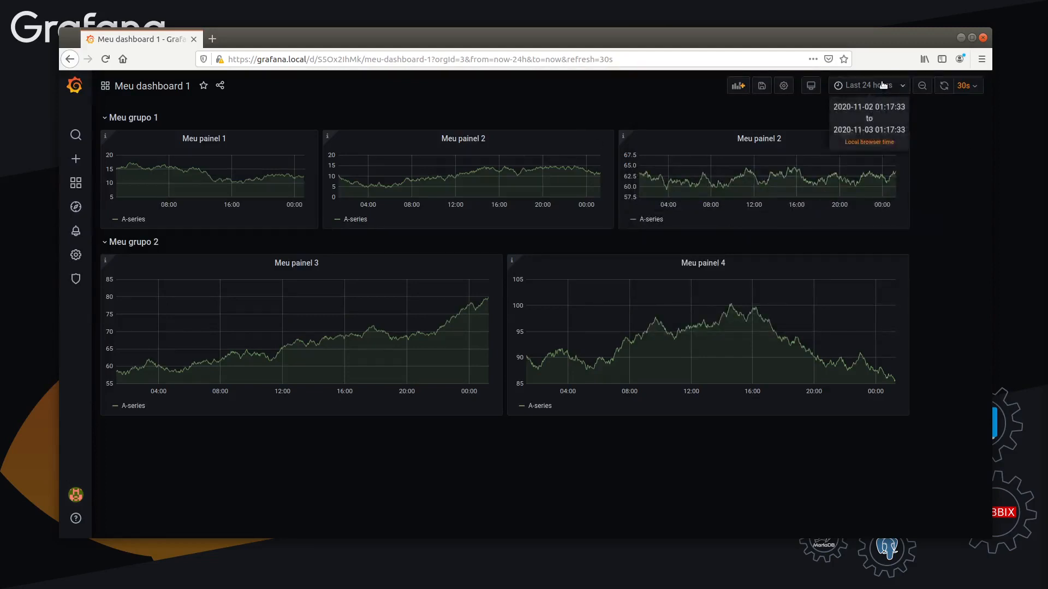
{"action": "left_click", "coordinate": [218, 140]}
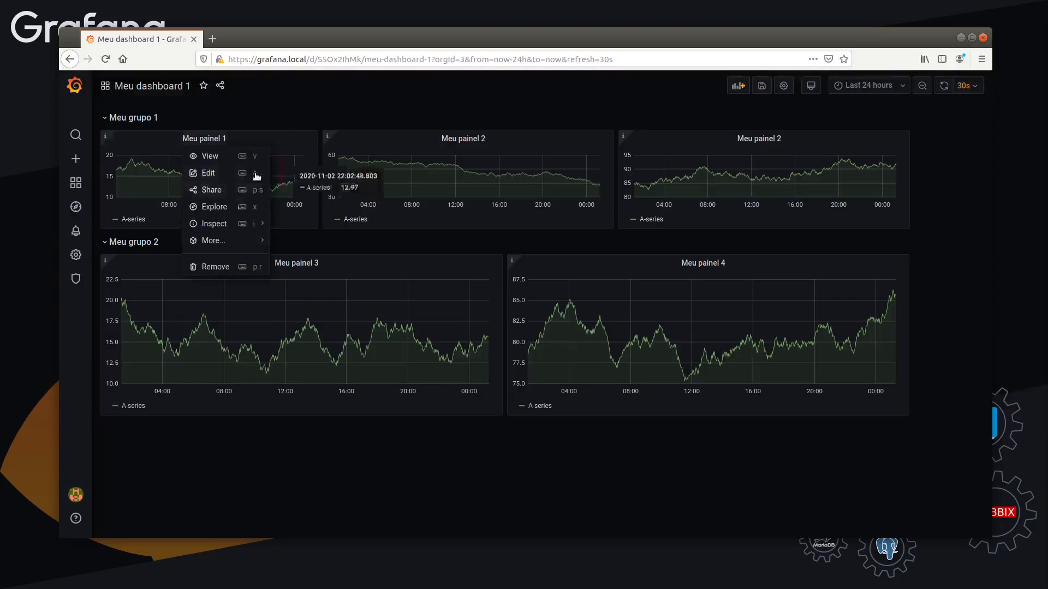
{"action": "left_click", "coordinate": [280, 110]}
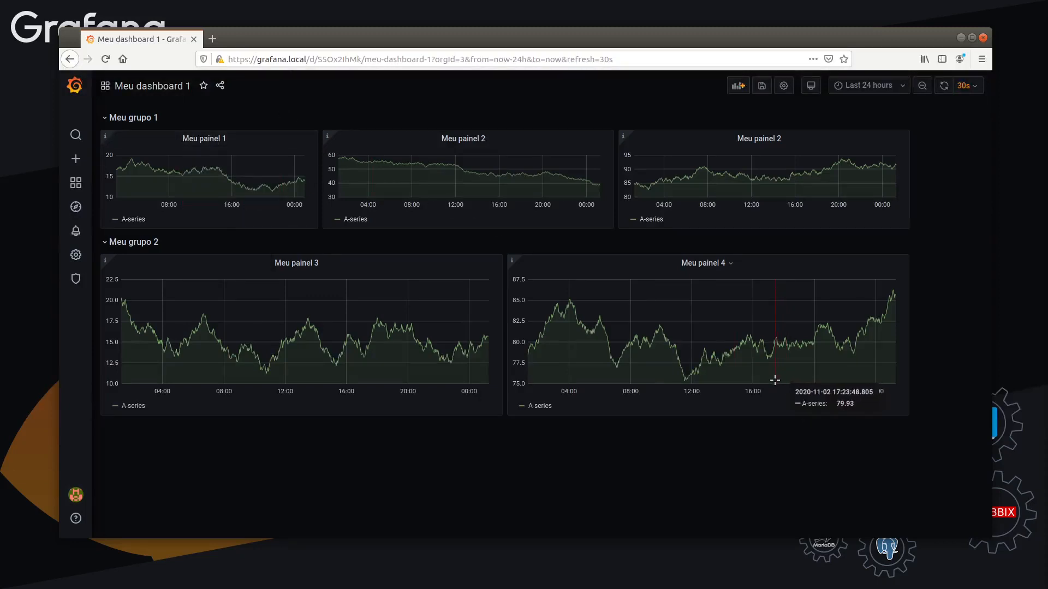
In the dashboard's general settings, try a now delay of 5m and clear the value again
{"action": "left_click", "coordinate": [784, 87]}
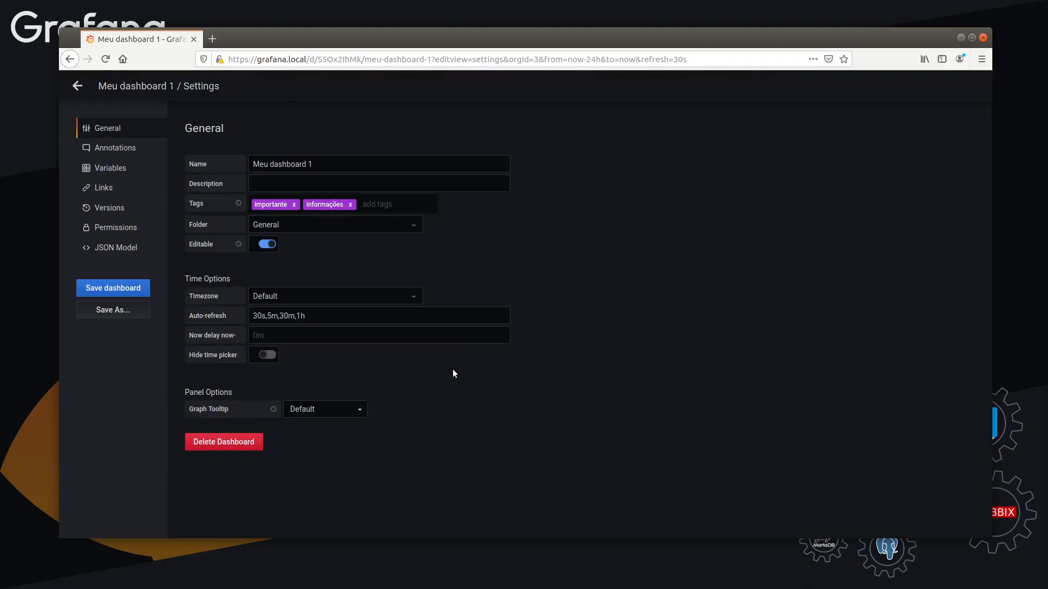
{"action": "left_click", "coordinate": [334, 335]}
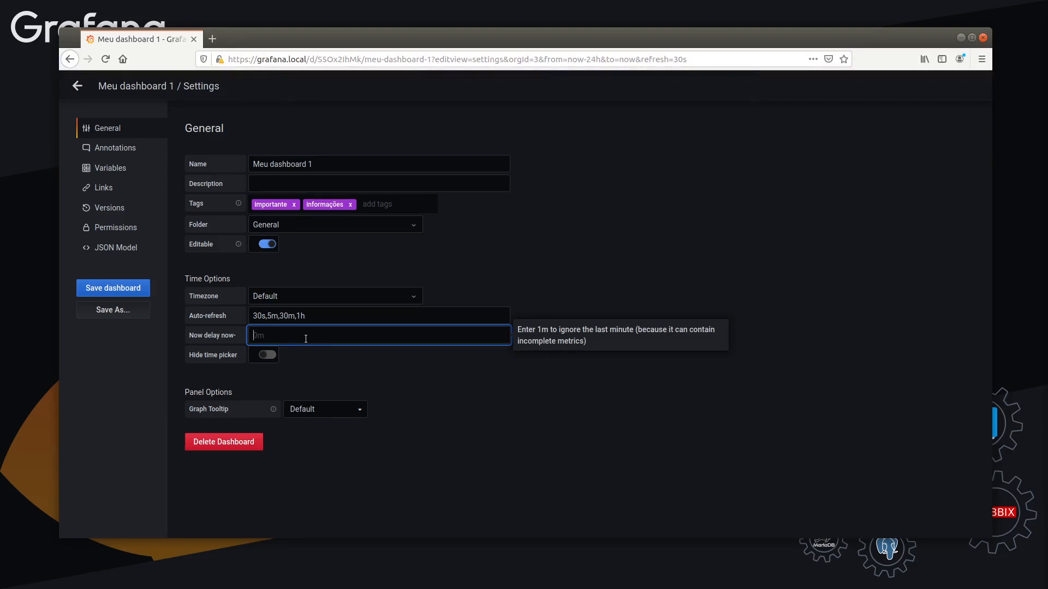
{"action": "type", "text": "5m"}
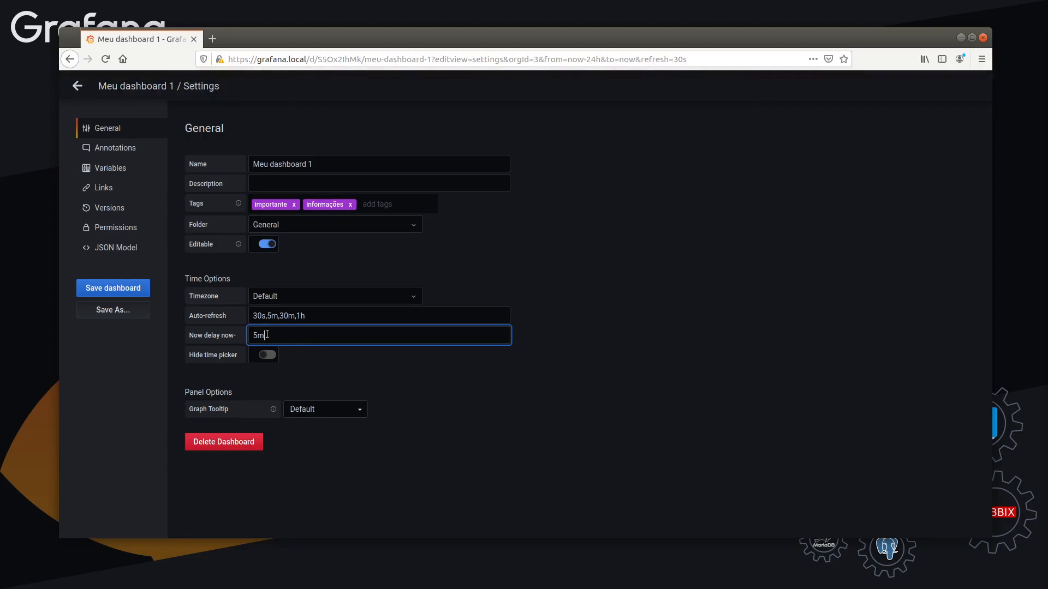
{"action": "double_click", "coordinate": [305, 338]}
{"action": "key", "text": "BackSpace"}
{"action": "left_click", "coordinate": [487, 444]}
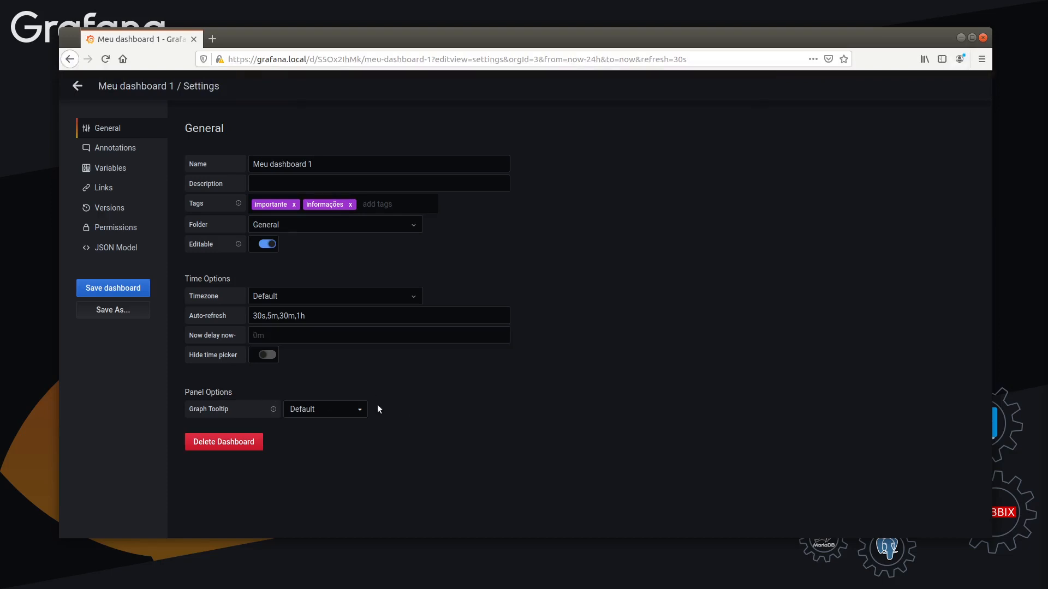
Hide the dashboard's time picker and save the change with the note "Esconder o time picker", returning to the dashboard
{"action": "left_click", "coordinate": [268, 356]}
{"action": "left_click", "coordinate": [125, 288]}
{"action": "type", "text": "Es"}
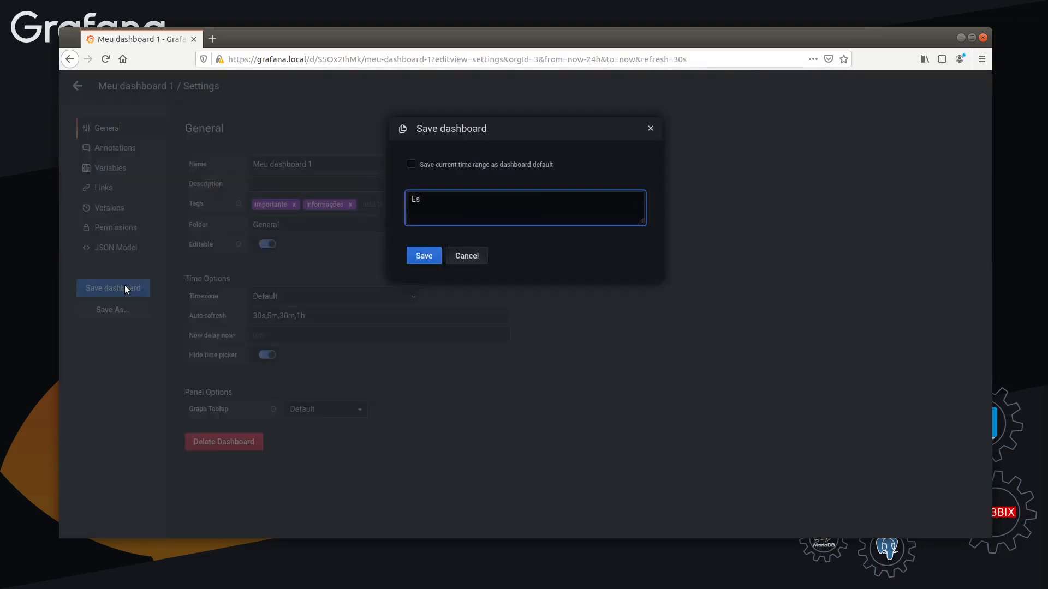
{"action": "type", "text": "conder o time picker"}
{"action": "left_click", "coordinate": [425, 254]}
{"action": "left_click", "coordinate": [76, 86]}
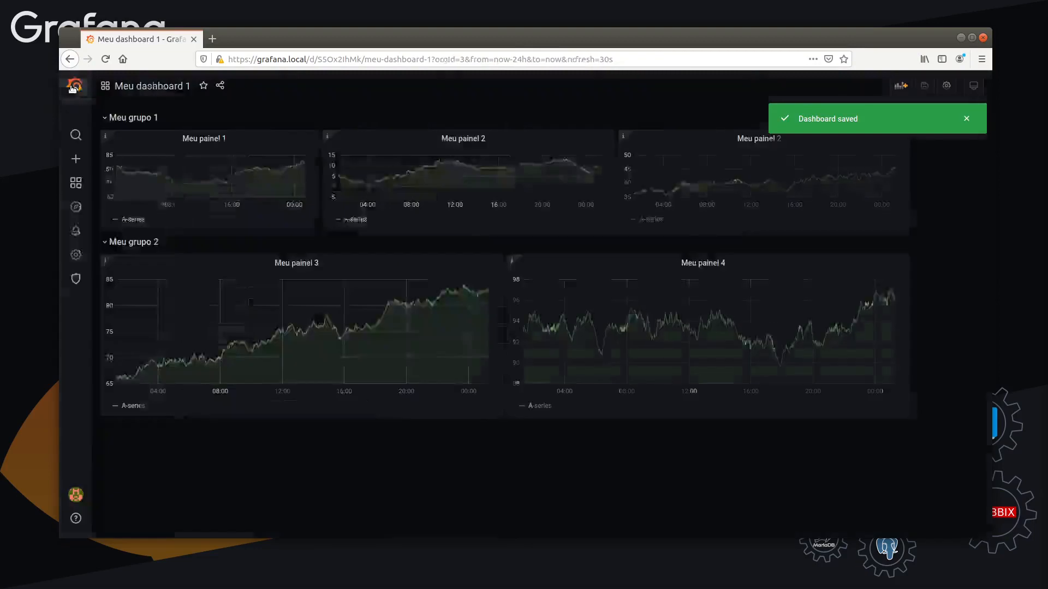
{"action": "left_click", "coordinate": [965, 119]}
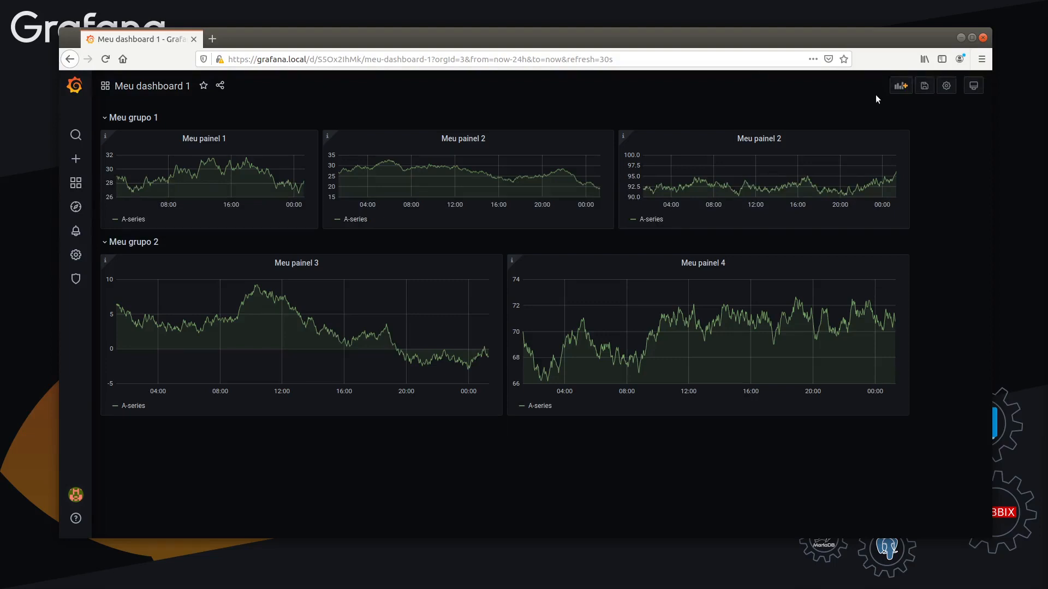
Make the dashboard's time picker visible again in the general settings and save with the note "Voltando time picker"
{"action": "left_click", "coordinate": [944, 87]}
{"action": "left_click", "coordinate": [275, 358]}
{"action": "left_click", "coordinate": [133, 288]}
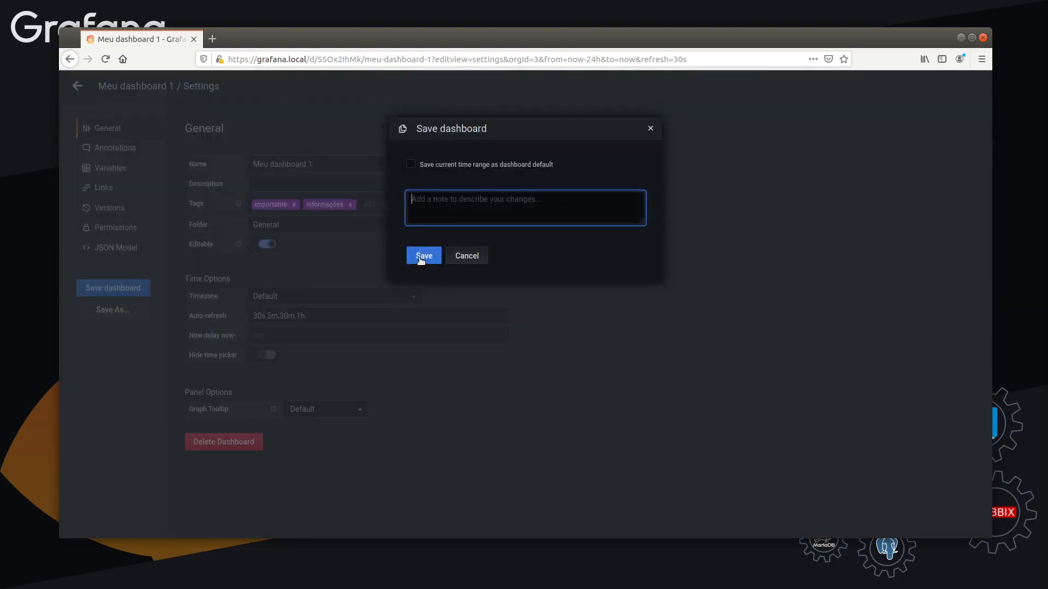
{"action": "type", "text": "Voltando time picker"}
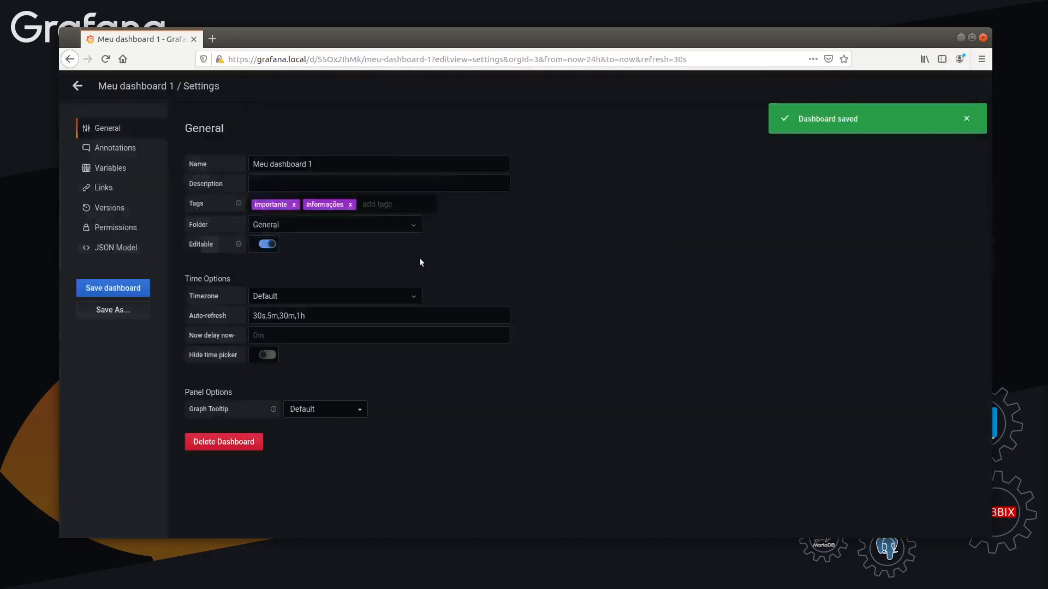
Review the Graph Tooltip choices in the general settings, keep Default and return to the dashboard
{"action": "left_click", "coordinate": [315, 408]}
{"action": "left_click", "coordinate": [226, 410]}
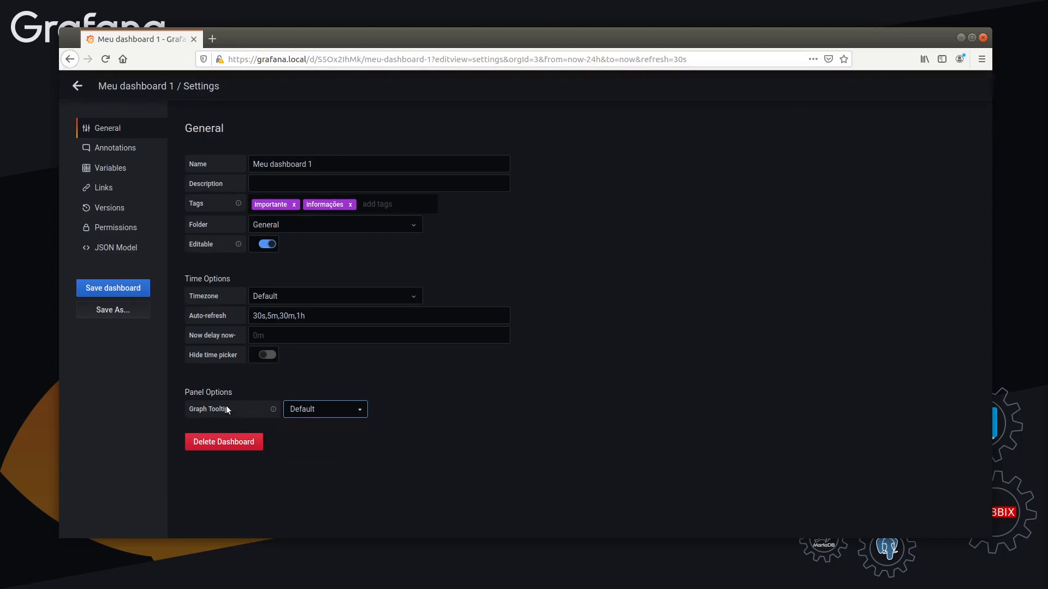
{"action": "left_click", "coordinate": [309, 409]}
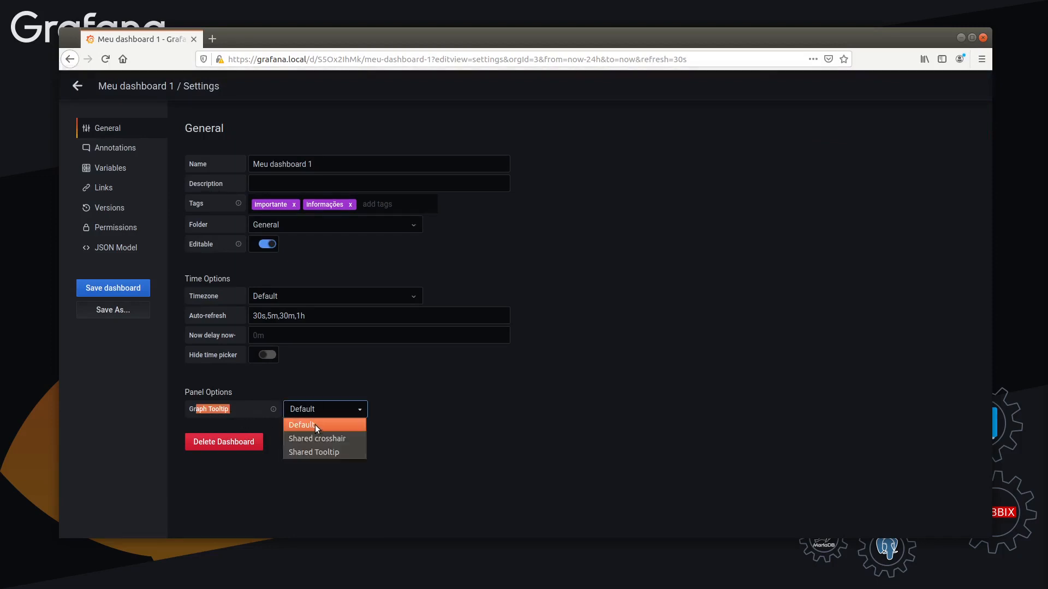
{"action": "left_click", "coordinate": [465, 391]}
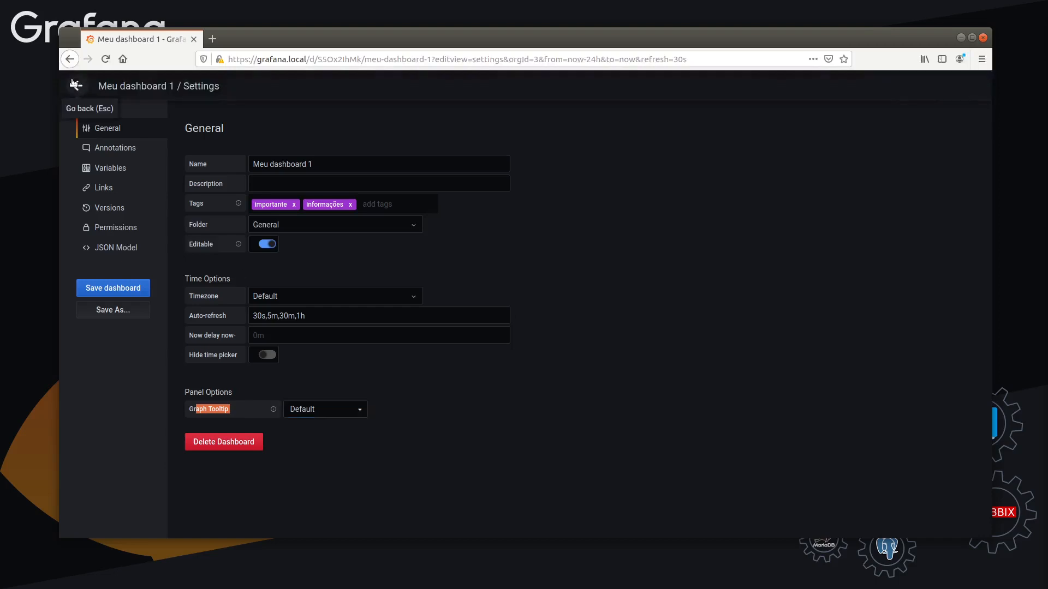
{"action": "left_click", "coordinate": [77, 86]}
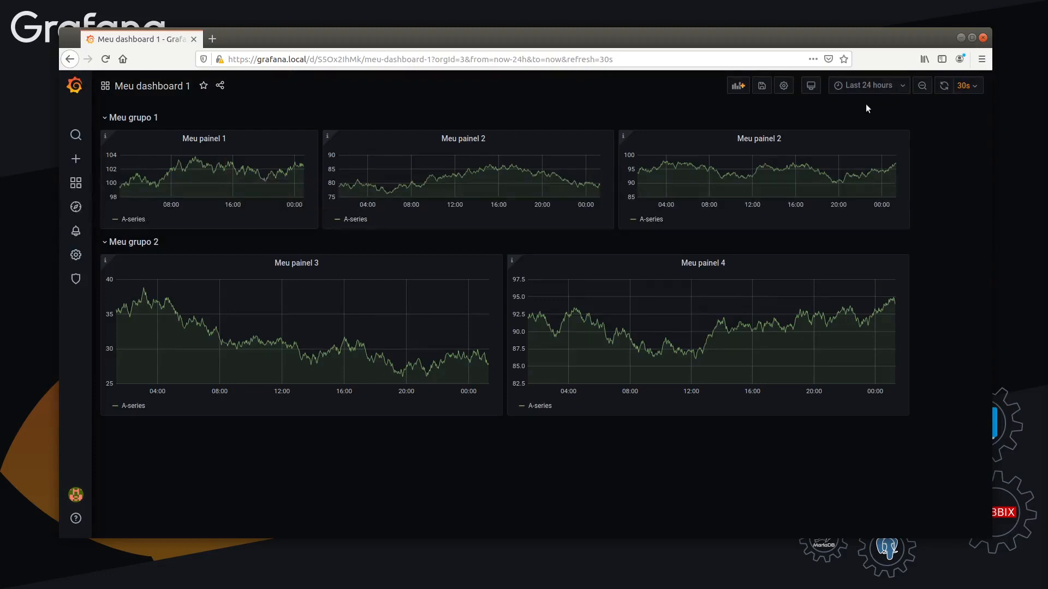
Try the Shared crosshair option for the dashboard's graph tooltip and return to the panels
{"action": "left_click", "coordinate": [784, 85]}
{"action": "left_click", "coordinate": [345, 410]}
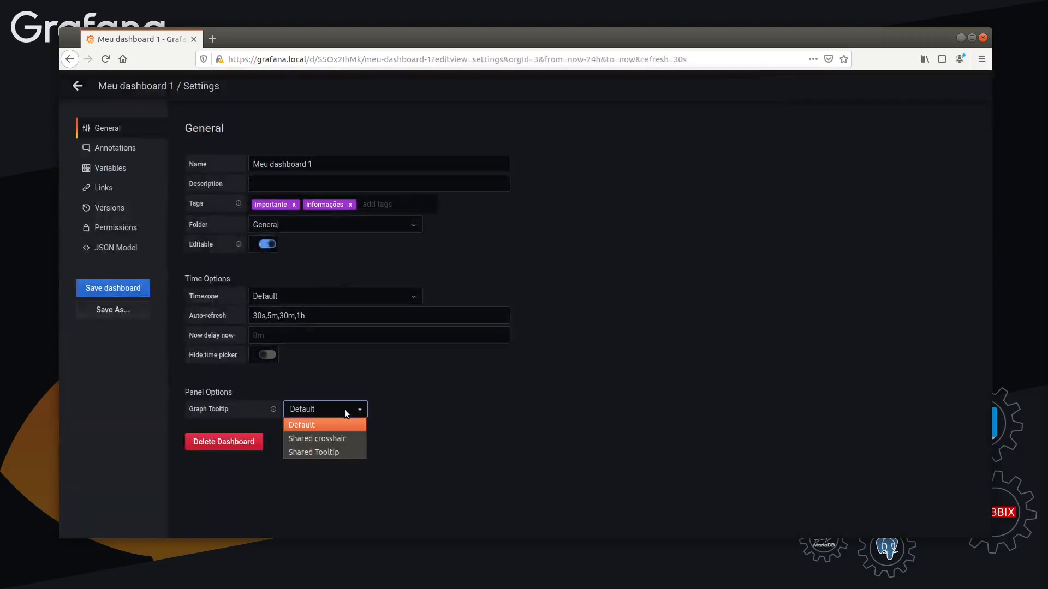
{"action": "left_click", "coordinate": [338, 442]}
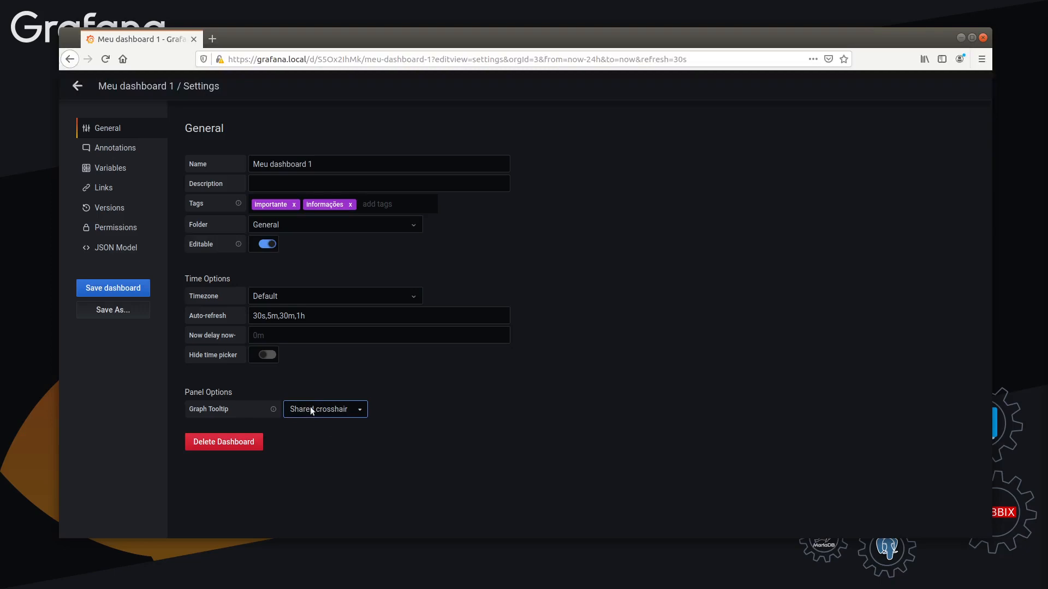
{"action": "left_click", "coordinate": [77, 85]}
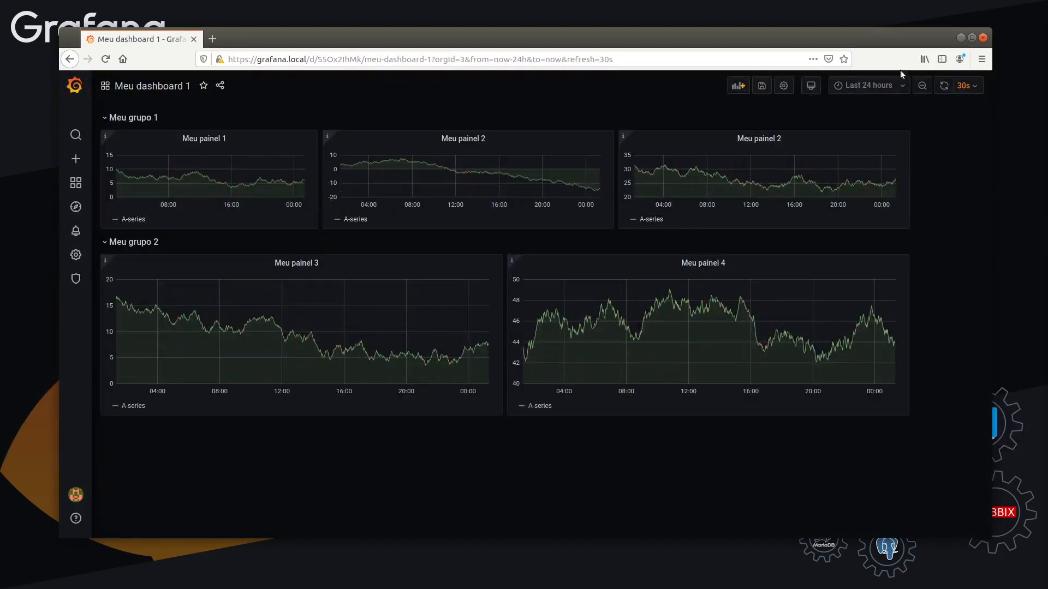
Switch the dashboard's graph tooltip to Shared Tooltip and try it on the panels
{"action": "left_click", "coordinate": [784, 85]}
{"action": "left_click", "coordinate": [313, 409]}
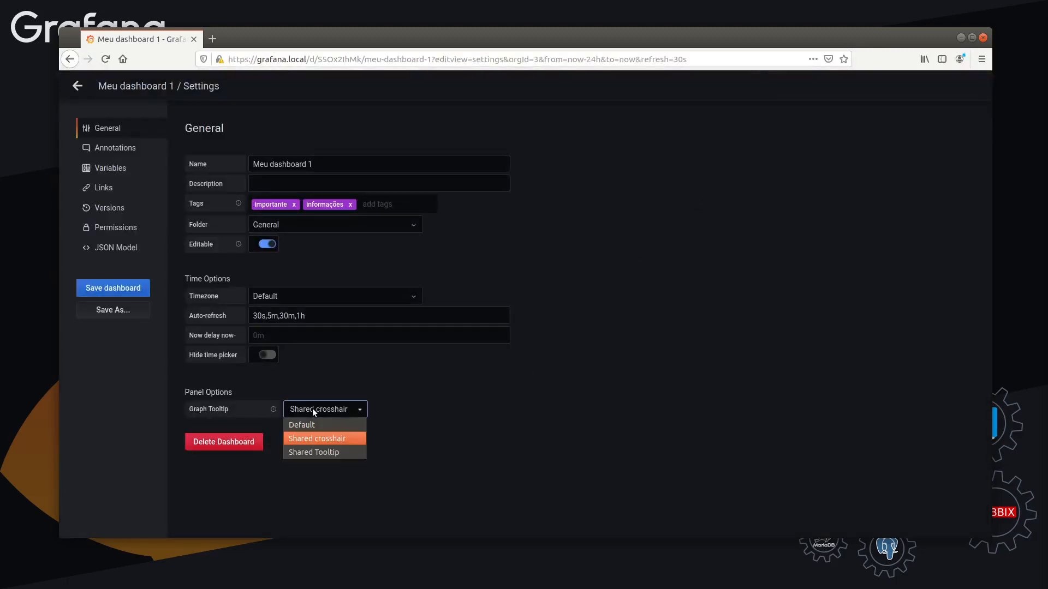
{"action": "left_click", "coordinate": [311, 453]}
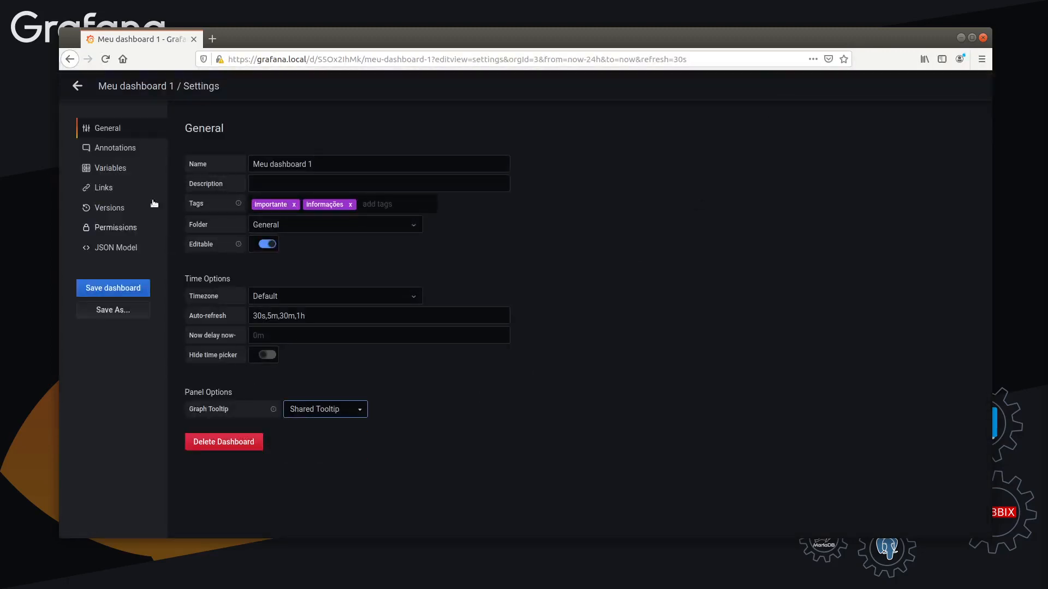
{"action": "left_click", "coordinate": [78, 86]}
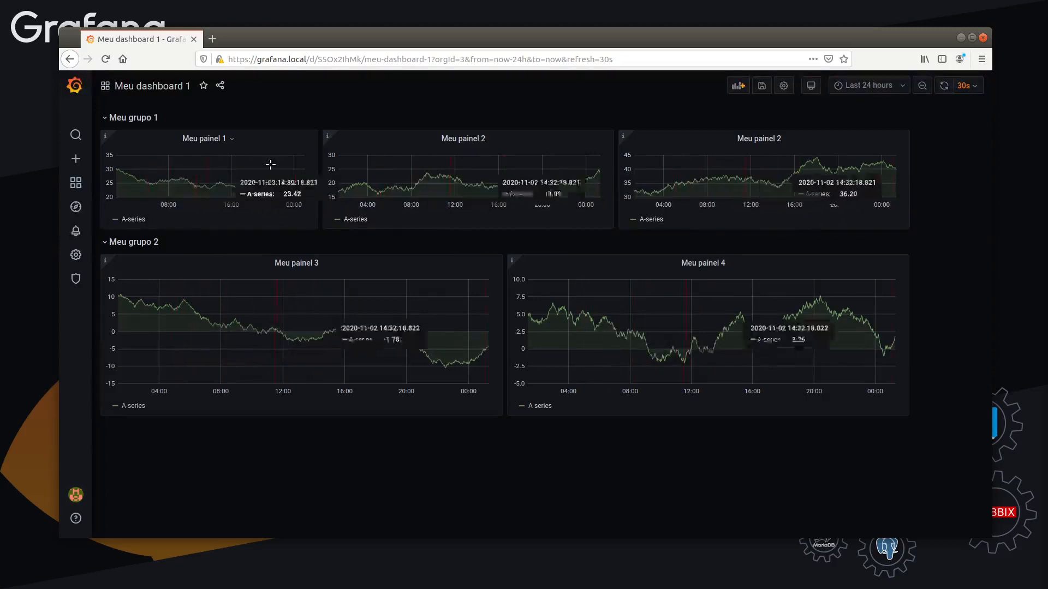
Change the graph tooltip back to Shared crosshair and compare its behaviour across the dashboard panels
{"action": "left_click", "coordinate": [782, 85]}
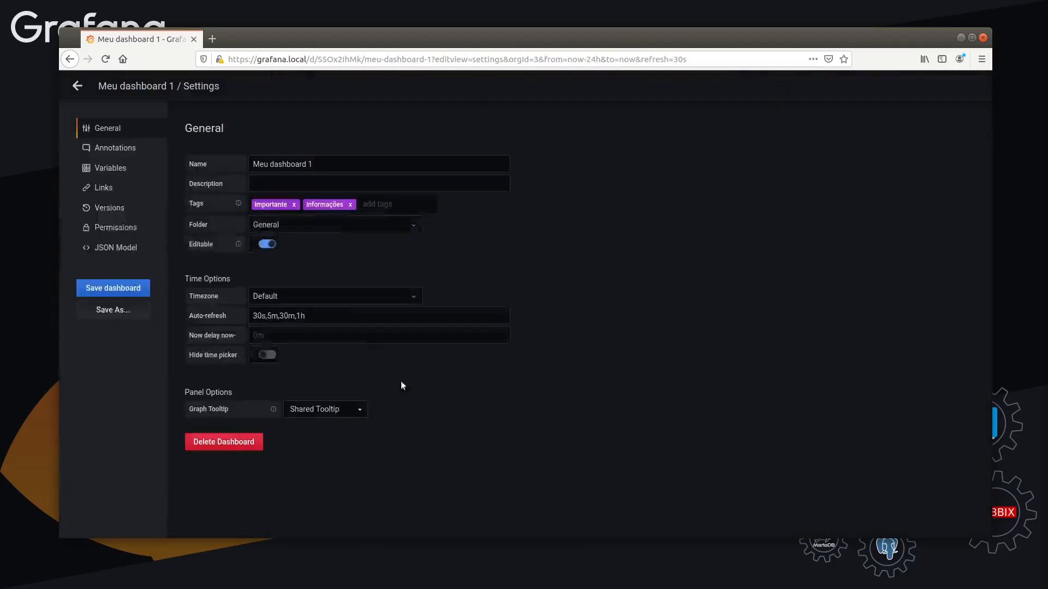
{"action": "left_click", "coordinate": [323, 409]}
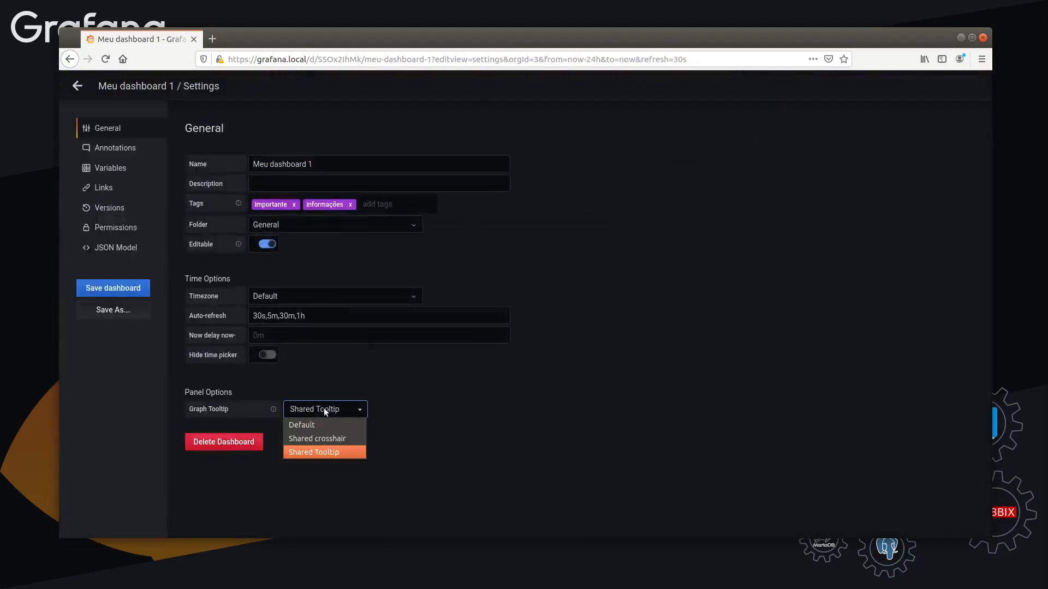
{"action": "left_click", "coordinate": [321, 440]}
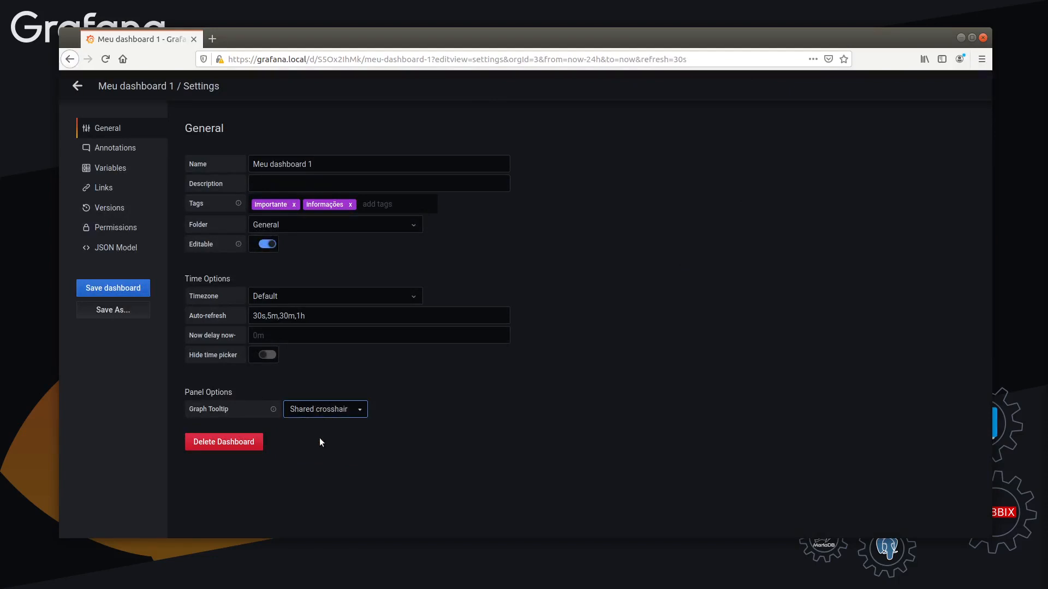
{"action": "left_click", "coordinate": [78, 87]}
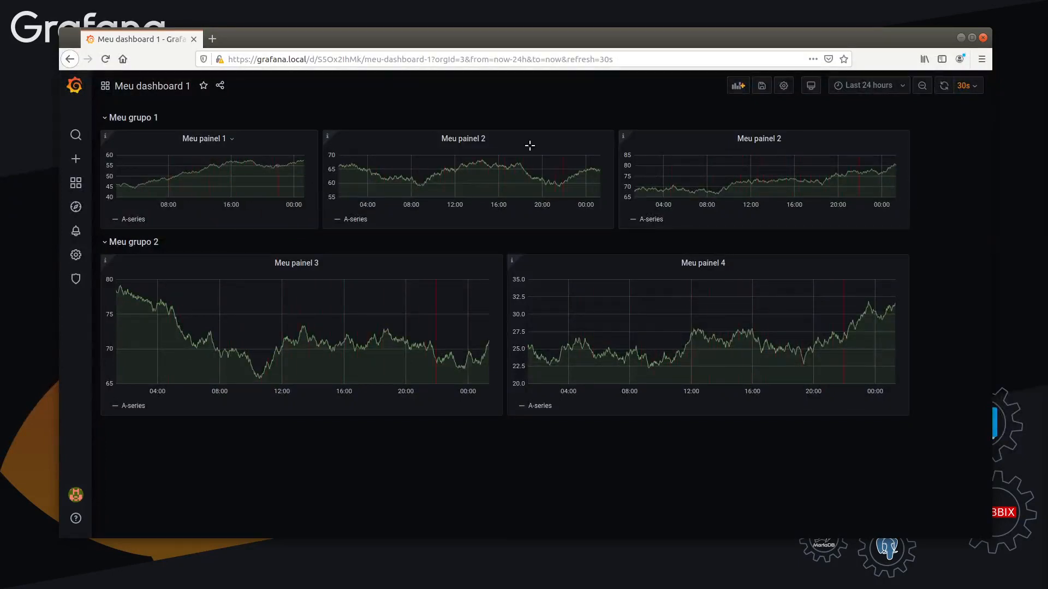
Restore the dashboard's graph tooltip to Default and return to the panels
{"action": "left_click", "coordinate": [782, 86]}
{"action": "left_click", "coordinate": [361, 409]}
{"action": "left_click", "coordinate": [341, 422]}
{"action": "left_click", "coordinate": [77, 86]}
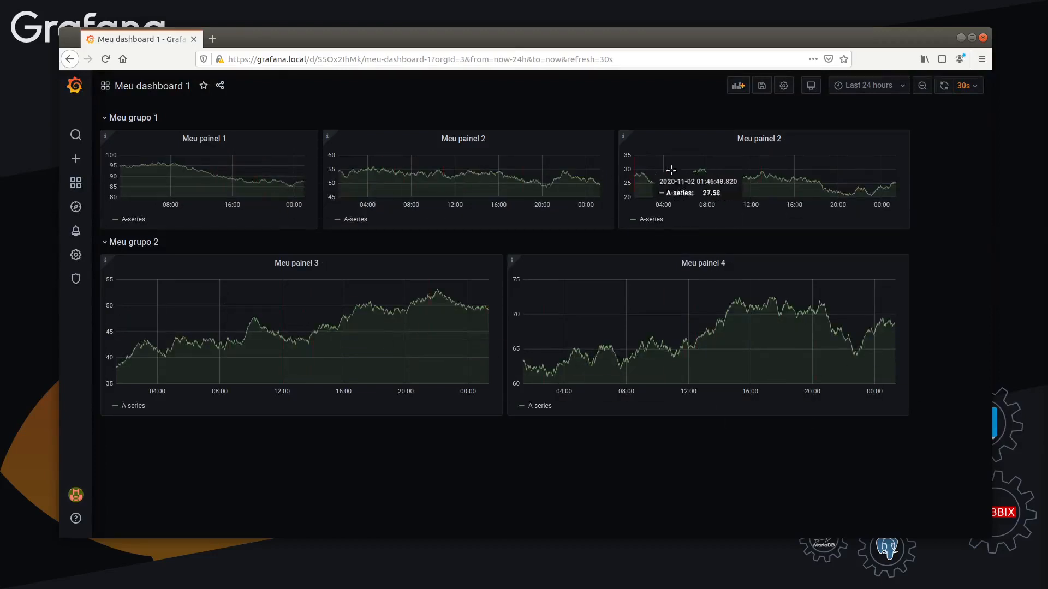
Open the JSON model in the dashboard settings and enlarge the page to 180% for reading its opening lines
{"action": "left_click", "coordinate": [785, 86]}
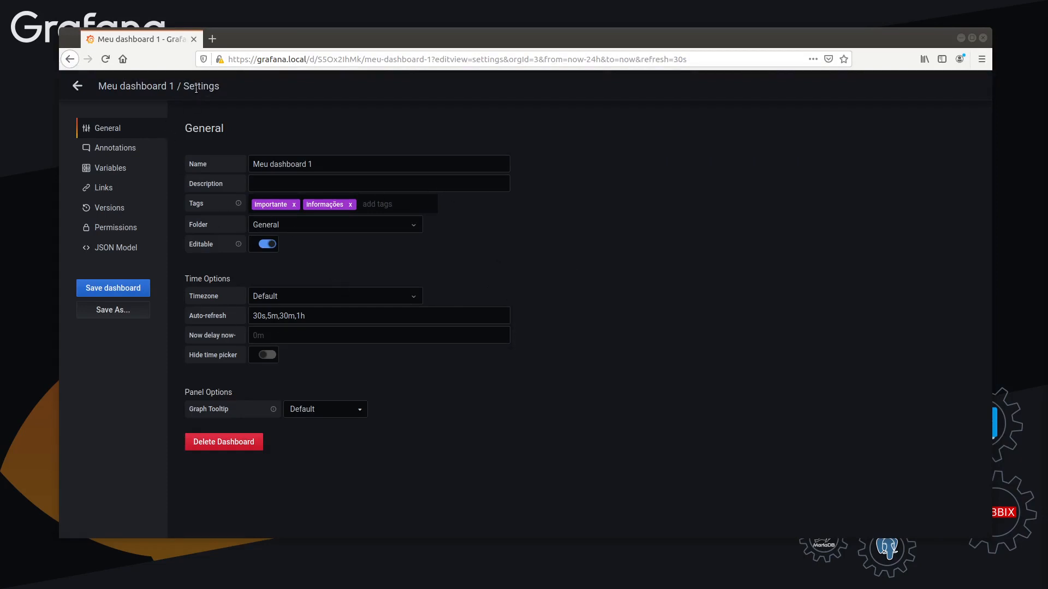
{"action": "left_click", "coordinate": [116, 247]}
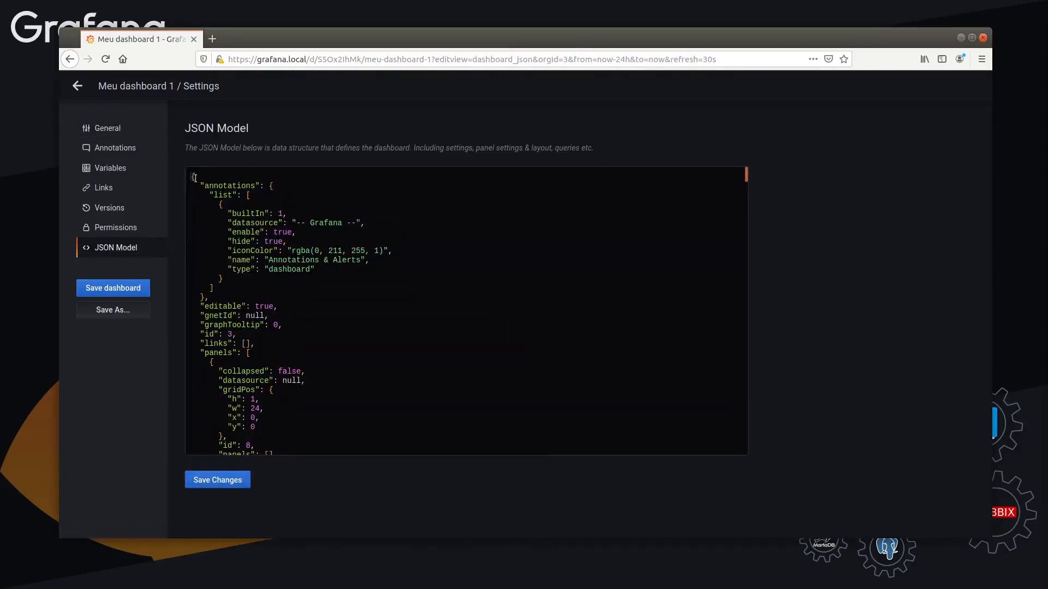
{"action": "mouse_move", "coordinate": [192, 177]}
{"action": "left_mouse_down"}
{"action": "mouse_move", "coordinate": [259, 257]}
{"action": "mouse_move", "coordinate": [268, 235]}
{"action": "mouse_move", "coordinate": [296, 343]}
{"action": "mouse_move", "coordinate": [277, 242]}
{"action": "mouse_move", "coordinate": [285, 186]}
{"action": "left_mouse_up"}
{"action": "scroll", "coordinate": [296, 344], "scroll_direction": "up", "scroll_amount": 5}
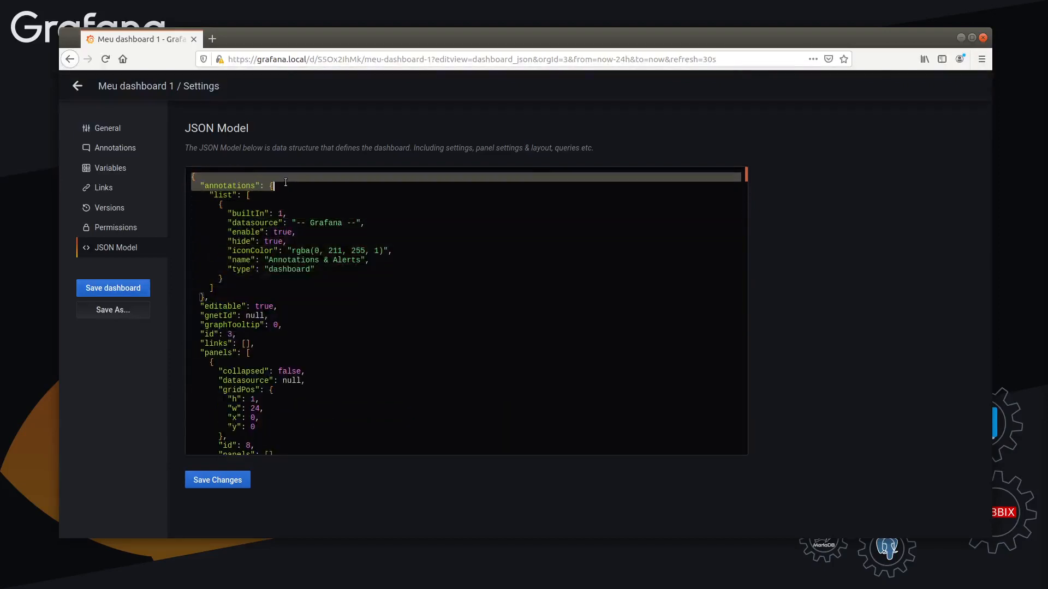
{"action": "left_click", "coordinate": [286, 186]}
{"action": "left_click", "coordinate": [186, 176]}
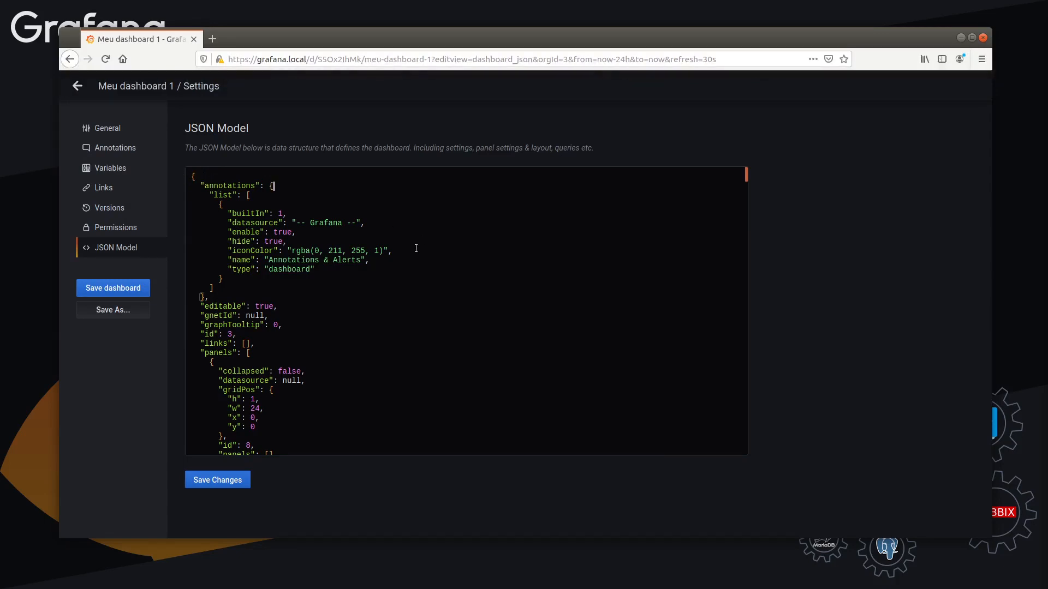
{"action": "key", "text": "ctrl+plus"}
{"action": "key", "text": "ctrl+plus"}
{"action": "key", "text": "ctrl+plus"}
{"action": "key", "text": "ctrl+plus"}
{"action": "key", "text": "ctrl+plus"}
{"action": "key", "text": "ctrl+plus"}
{"action": "key", "text": "ctrl+plus"}
{"action": "key", "text": "ctrl+plus"}
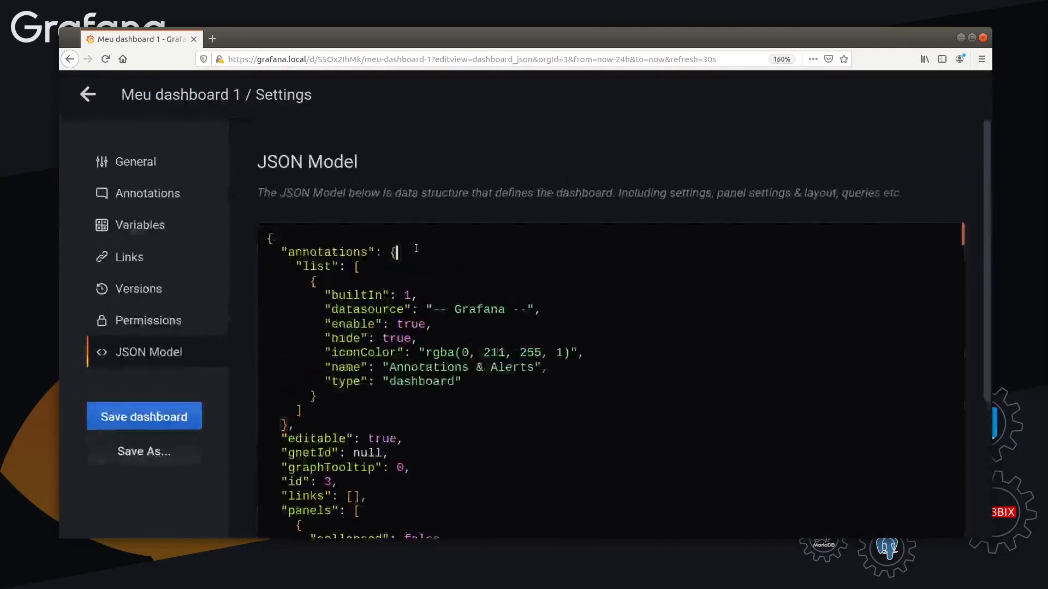
{"action": "scroll", "coordinate": [416, 246], "scroll_direction": "down", "scroll_amount": 5}
{"action": "scroll", "coordinate": [371, 224], "scroll_direction": "up", "scroll_amount": 3}
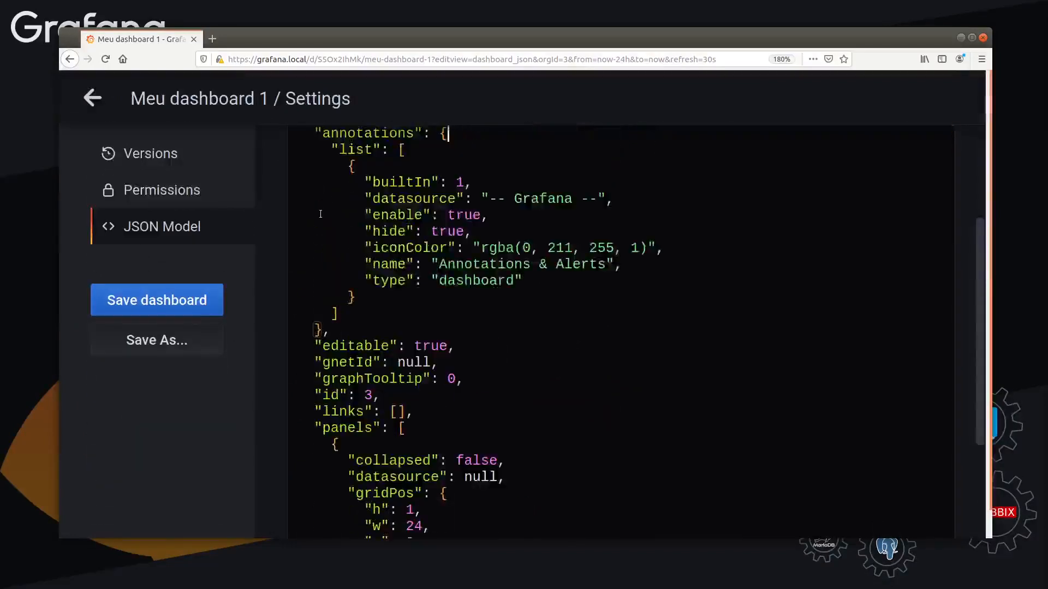
{"action": "scroll", "coordinate": [321, 213], "scroll_direction": "up", "scroll_amount": 3}
Examine the annotations block, its nested list and the editable entry in the dashboard's JSON model
{"action": "left_click", "coordinate": [286, 289]}
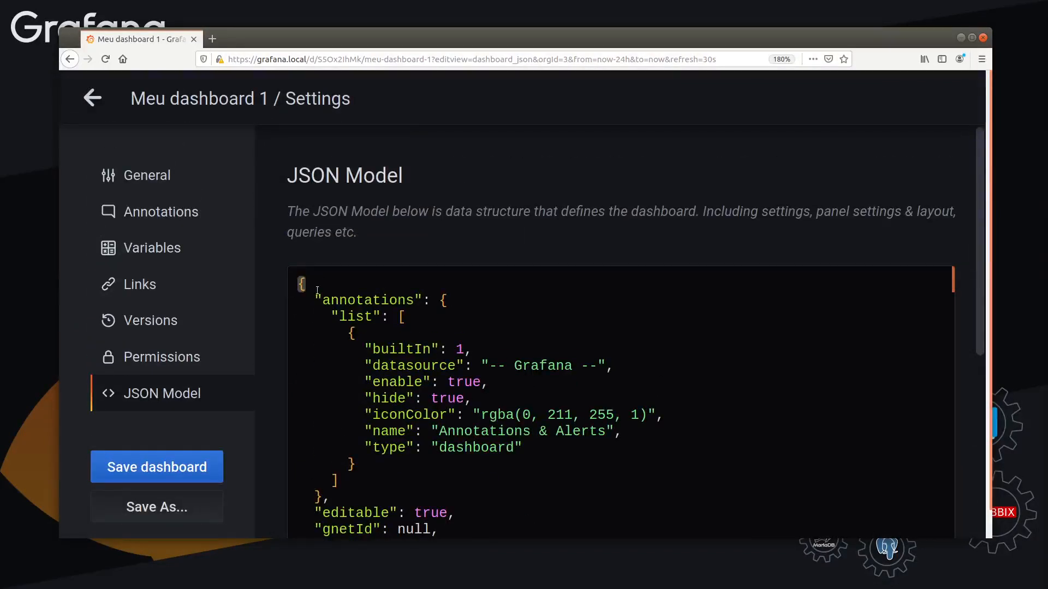
{"action": "mouse_move", "coordinate": [317, 300]}
{"action": "left_mouse_down"}
{"action": "mouse_move", "coordinate": [443, 300]}
{"action": "mouse_move", "coordinate": [432, 301]}
{"action": "left_mouse_up"}
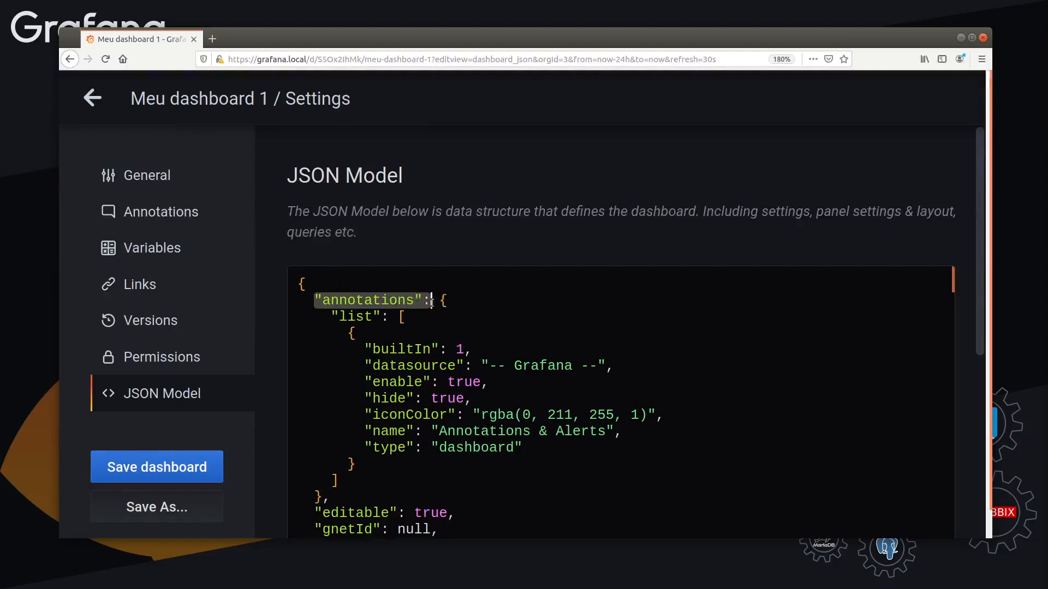
{"action": "scroll", "coordinate": [428, 301], "scroll_direction": "down", "scroll_amount": 3}
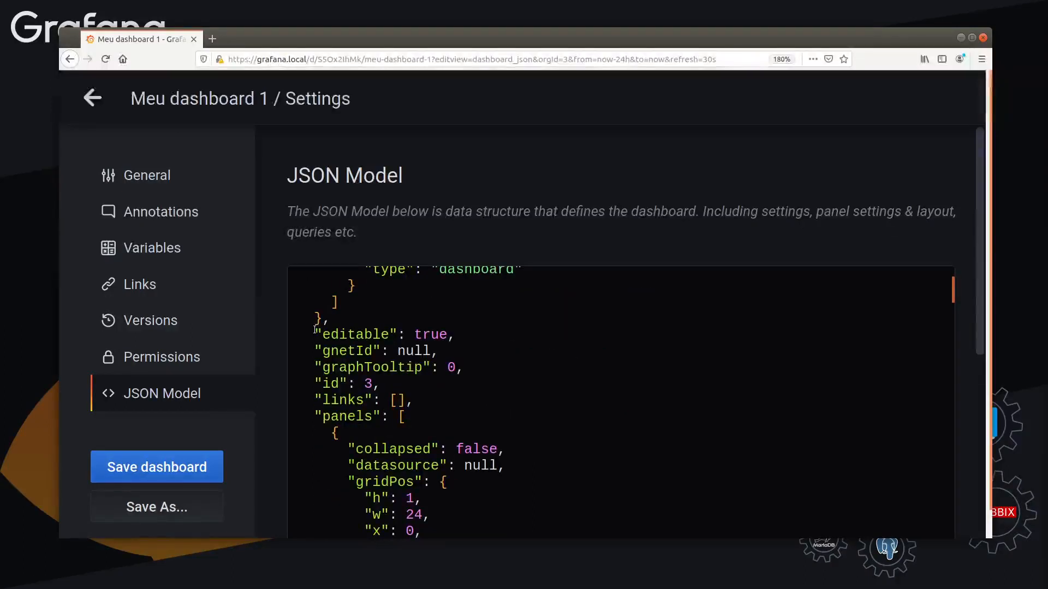
{"action": "mouse_move", "coordinate": [318, 333]}
{"action": "left_mouse_down"}
{"action": "mouse_move", "coordinate": [462, 332]}
{"action": "mouse_move", "coordinate": [334, 332]}
{"action": "left_mouse_up"}
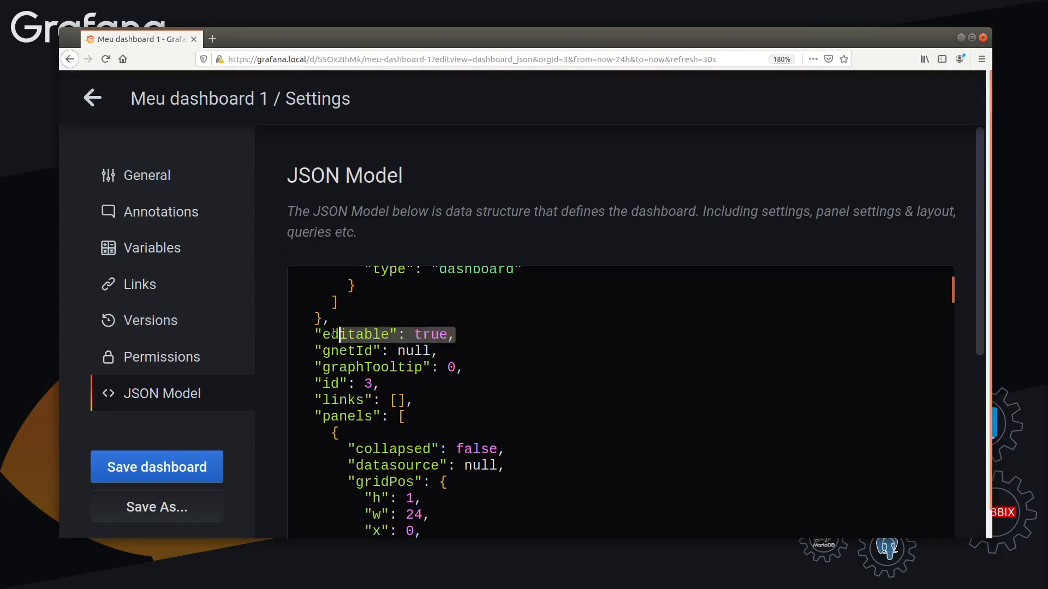
{"action": "scroll", "coordinate": [384, 351], "scroll_direction": "up", "scroll_amount": 3}
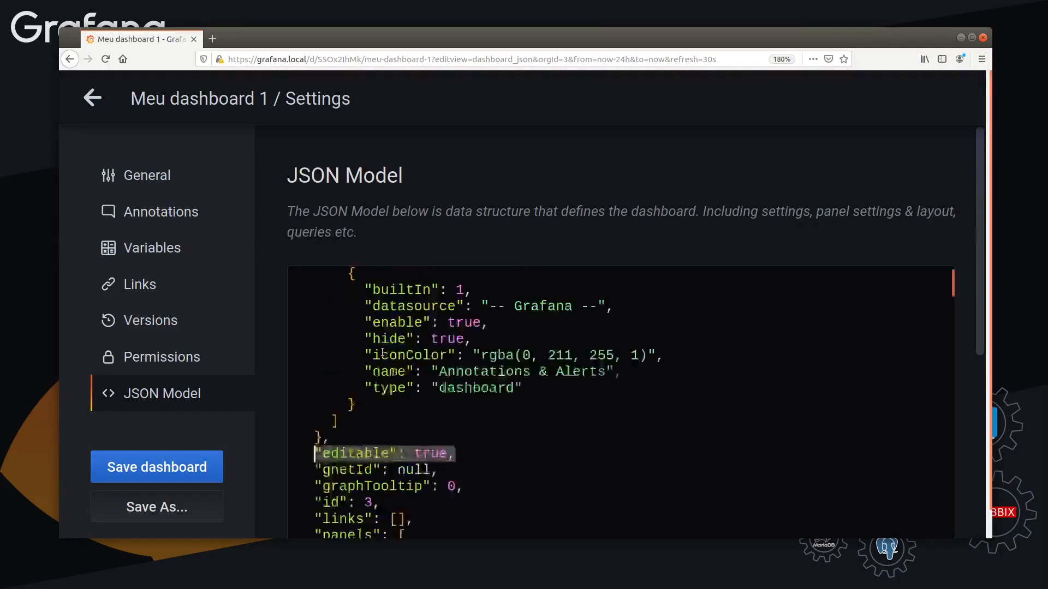
{"action": "left_click_drag", "start_coordinate": [321, 301], "coordinate": [413, 302]}
{"action": "left_click_drag", "start_coordinate": [316, 300], "coordinate": [424, 301]}
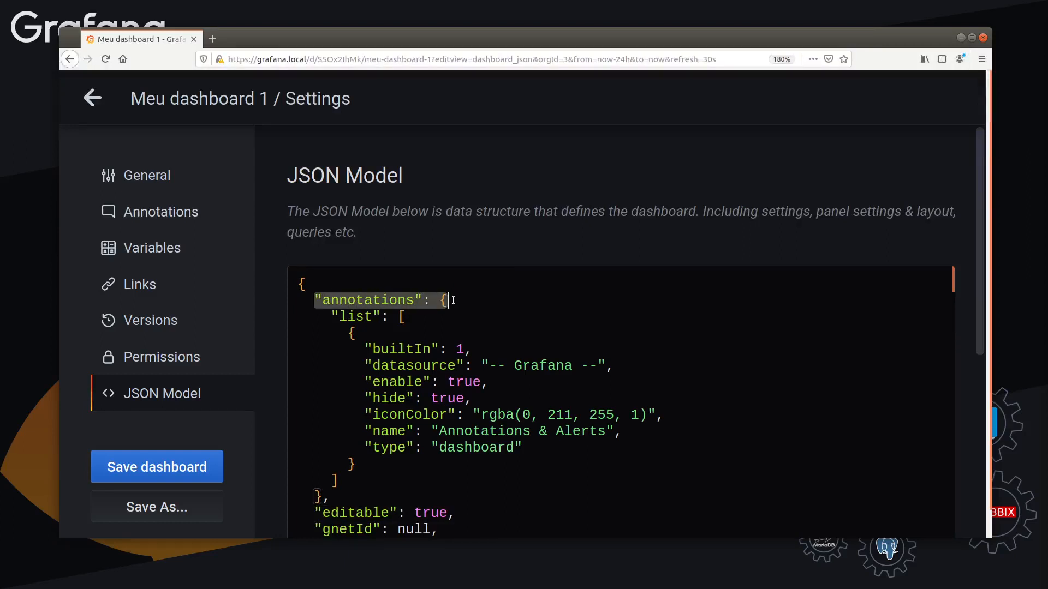
{"action": "mouse_move", "coordinate": [453, 308]}
{"action": "left_mouse_down"}
{"action": "mouse_move", "coordinate": [382, 367]}
{"action": "mouse_move", "coordinate": [425, 432]}
{"action": "mouse_move", "coordinate": [349, 482]}
{"action": "mouse_move", "coordinate": [363, 497]}
{"action": "left_mouse_up"}
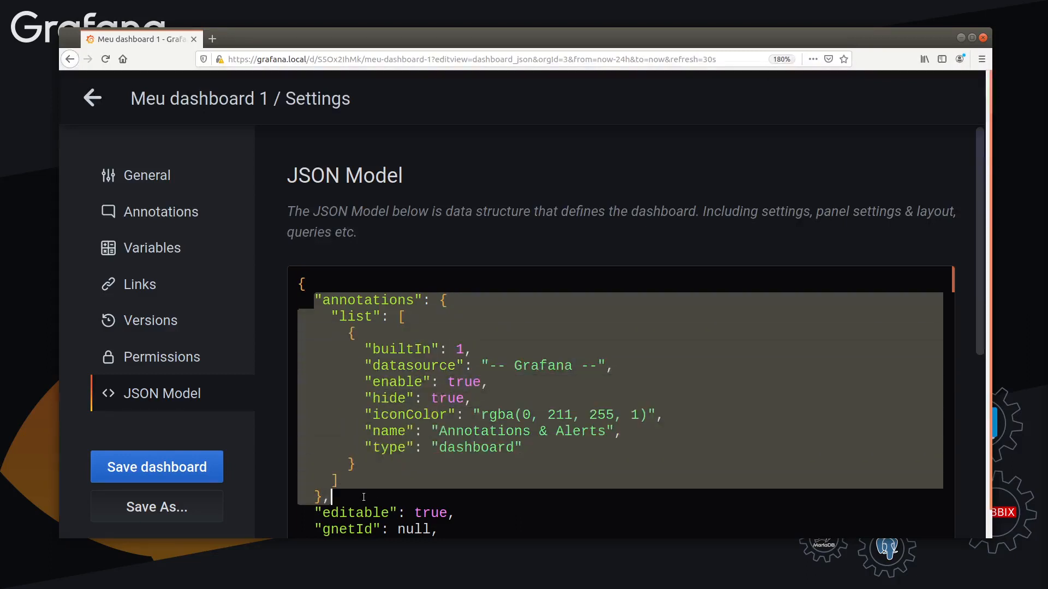
{"action": "left_click", "coordinate": [365, 307]}
{"action": "left_click_drag", "start_coordinate": [360, 314], "coordinate": [359, 481]}
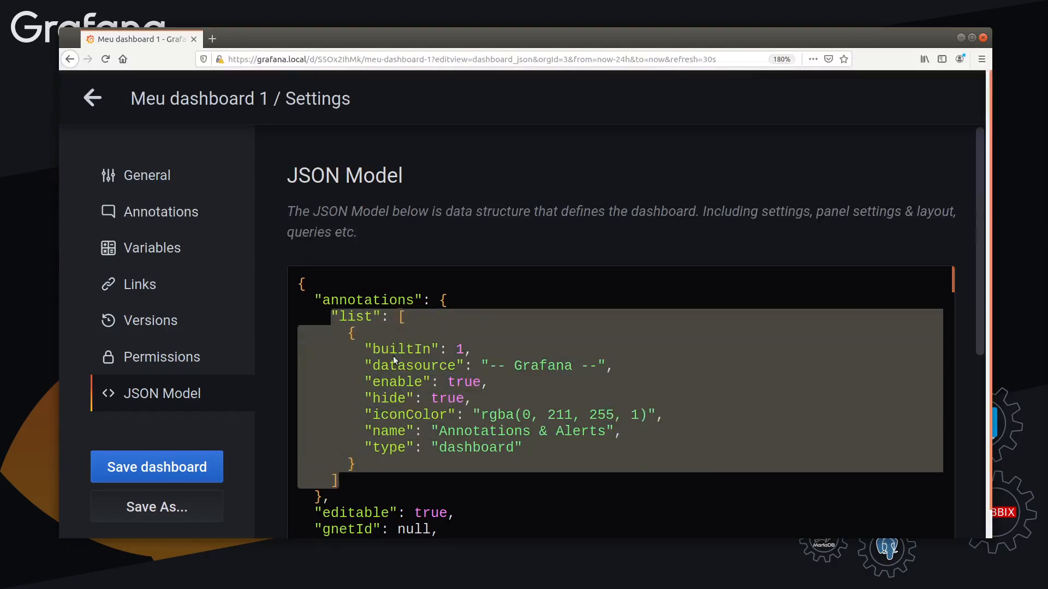
{"action": "left_click", "coordinate": [371, 321]}
{"action": "left_click_drag", "start_coordinate": [332, 333], "coordinate": [393, 463]}
Reduce the page zoom to 140% and examine the row and panel definitions in the JSON model's panels section
{"action": "scroll", "coordinate": [410, 417], "scroll_direction": "down", "scroll_amount": 3}
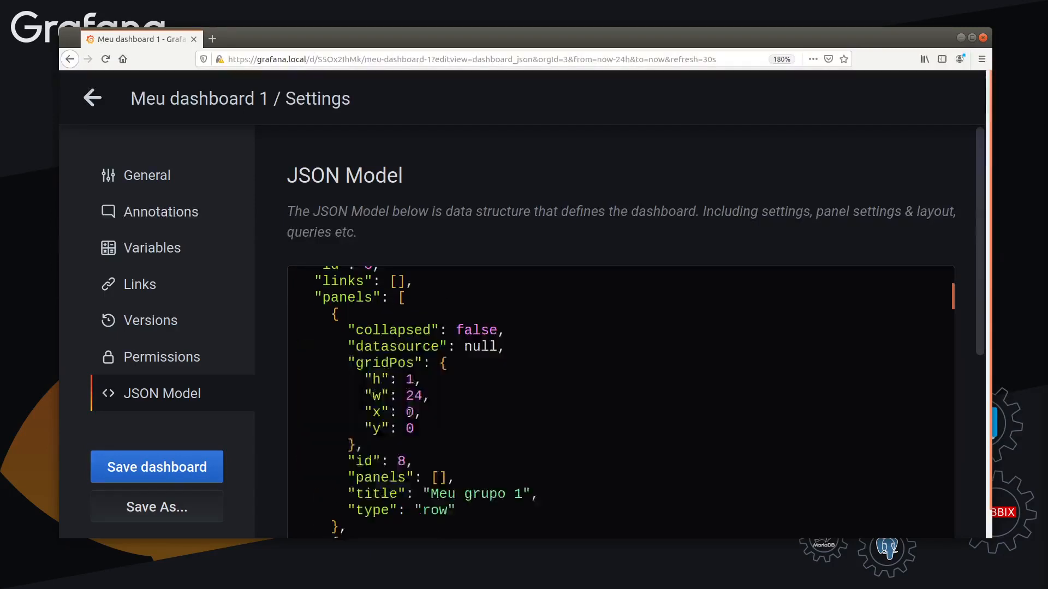
{"action": "scroll", "coordinate": [410, 411], "scroll_direction": "down", "scroll_amount": 3}
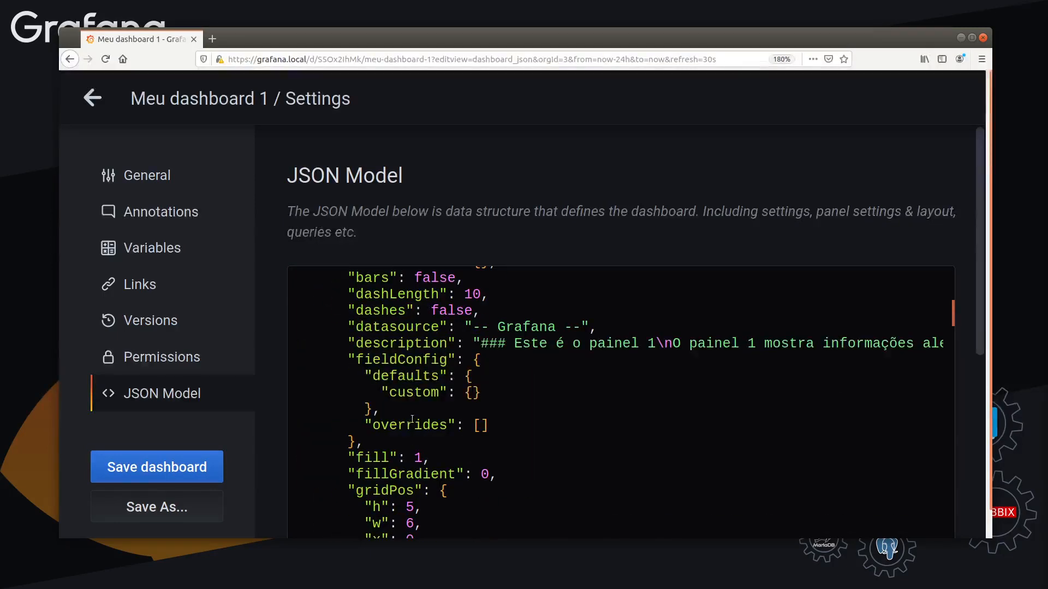
{"action": "key", "text": "ctrl+minus"}
{"action": "key", "text": "ctrl+minus"}
{"action": "key", "text": "ctrl+minus"}
{"action": "key", "text": "ctrl+minus"}
{"action": "scroll", "coordinate": [411, 410], "scroll_direction": "down", "scroll_amount": 5}
{"action": "scroll", "coordinate": [411, 397], "scroll_direction": "down", "scroll_amount": 5}
{"action": "scroll", "coordinate": [413, 389], "scroll_direction": "down", "scroll_amount": 2}
{"action": "scroll", "coordinate": [413, 389], "scroll_direction": "down", "scroll_amount": 4}
{"action": "scroll", "coordinate": [416, 384], "scroll_direction": "up", "scroll_amount": 6}
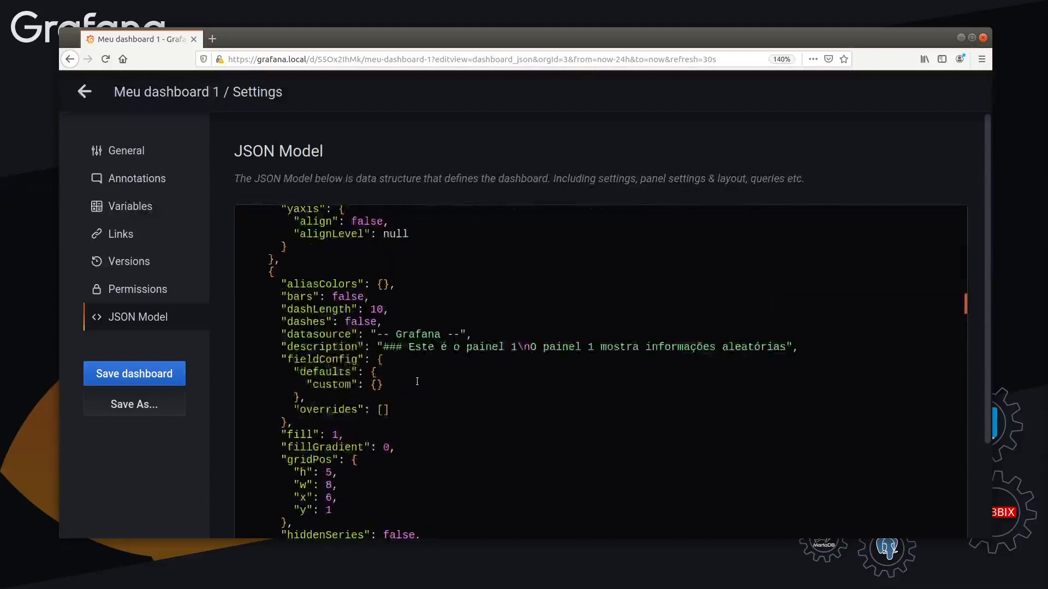
{"action": "scroll", "coordinate": [416, 382], "scroll_direction": "up", "scroll_amount": 12}
{"action": "scroll", "coordinate": [414, 382], "scroll_direction": "up", "scroll_amount": 8}
{"action": "scroll", "coordinate": [414, 382], "scroll_direction": "up", "scroll_amount": 3}
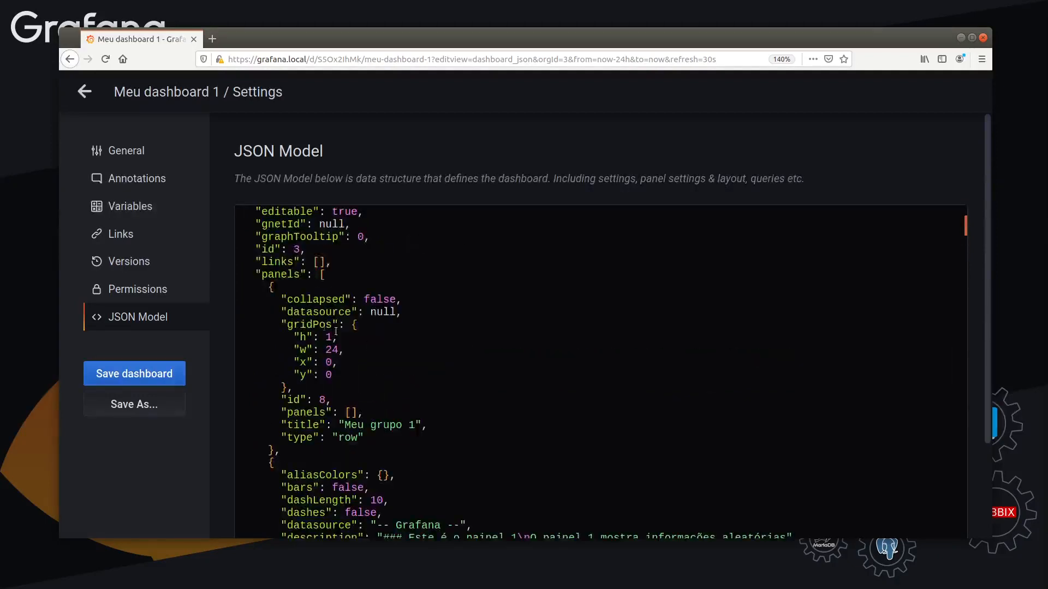
Enlarge the page to 200% and examine the panels key and its opening bracket in the JSON model
{"action": "left_click_drag", "start_coordinate": [250, 275], "coordinate": [303, 273]}
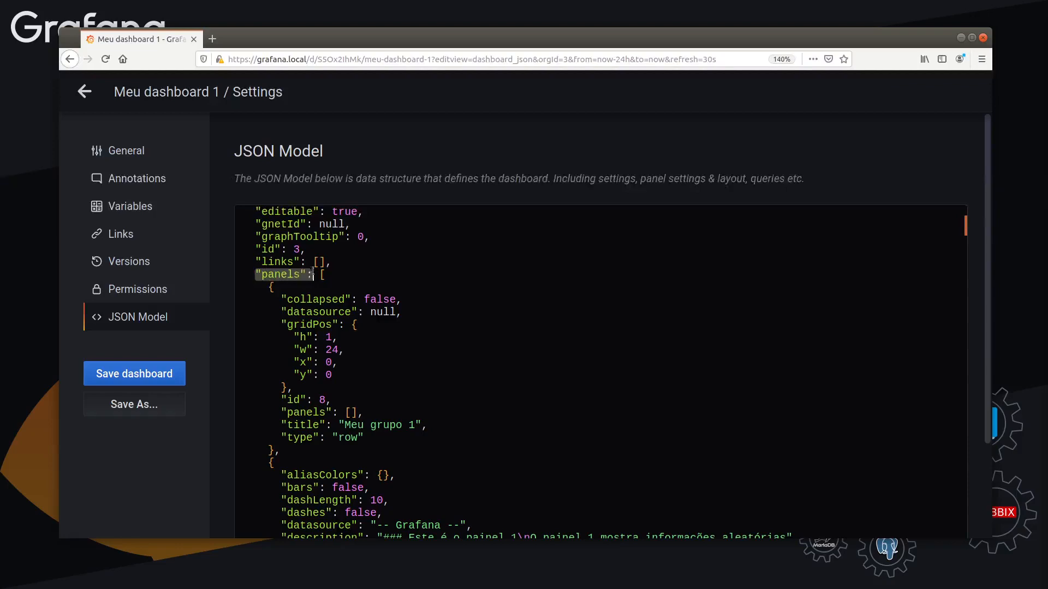
{"action": "key", "text": "ctrl+plus"}
{"action": "key", "text": "ctrl+plus"}
{"action": "scroll", "coordinate": [342, 314], "scroll_direction": "down", "scroll_amount": 5}
{"action": "scroll", "coordinate": [342, 349], "scroll_direction": "up", "scroll_amount": 6}
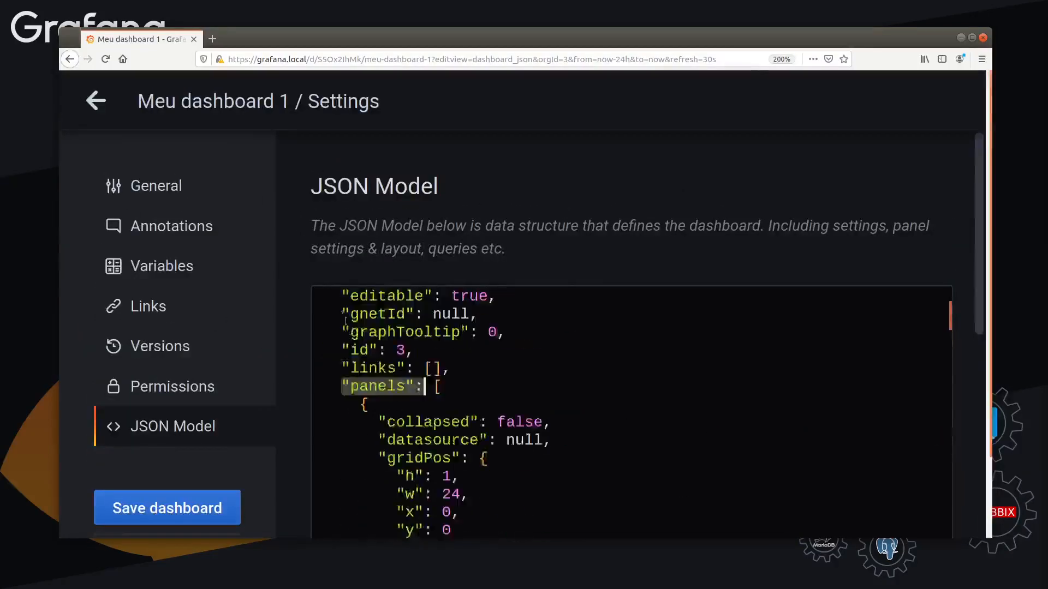
{"action": "left_click", "coordinate": [434, 451]}
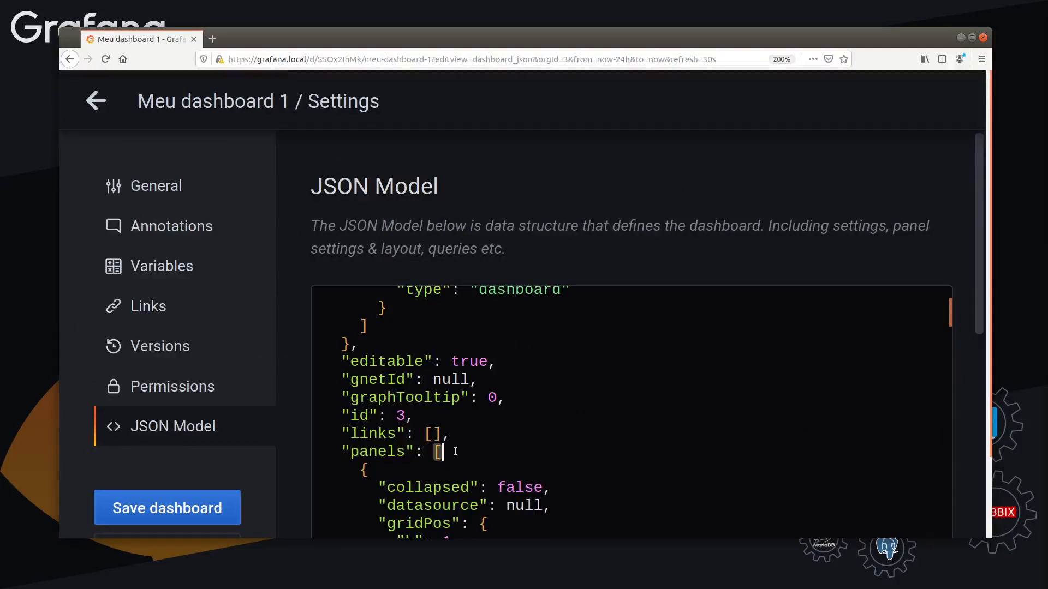
Reduce the page zoom to 110% and examine the "Meu grupo 1" row definition, from its collapsed entry to its type
{"action": "key", "text": "ctrl+minus"}
{"action": "key", "text": "ctrl+minus"}
{"action": "key", "text": "ctrl+minus"}
{"action": "key", "text": "ctrl+minus"}
{"action": "key", "text": "ctrl+minus"}
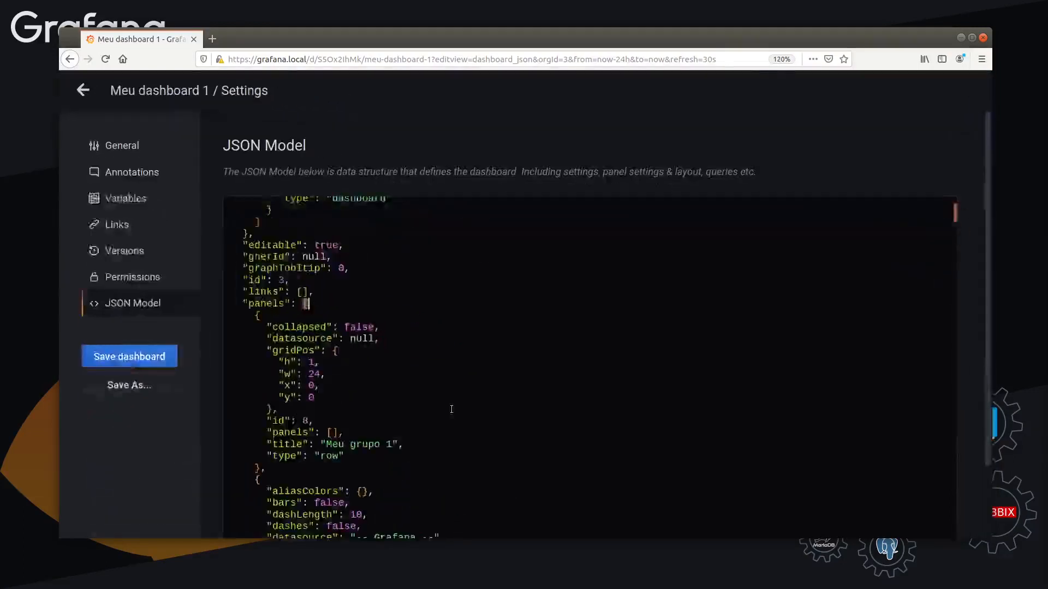
{"action": "scroll", "coordinate": [248, 270], "scroll_direction": "down", "scroll_amount": 2}
{"action": "scroll", "coordinate": [249, 271], "scroll_direction": "up", "scroll_amount": 2}
{"action": "left_click_drag", "start_coordinate": [219, 249], "coordinate": [315, 362]}
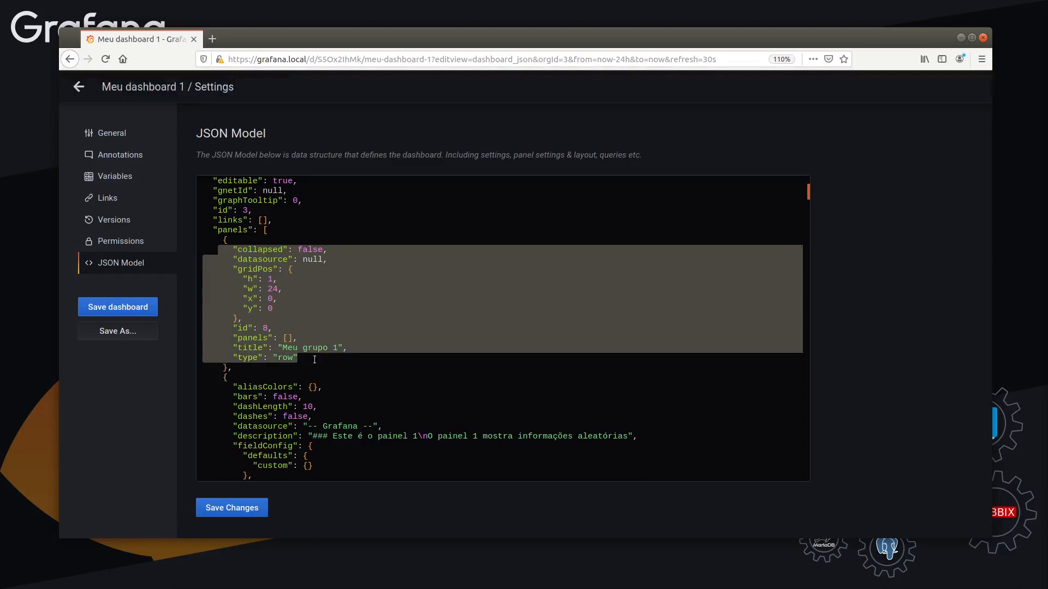
{"action": "left_click", "coordinate": [288, 360]}
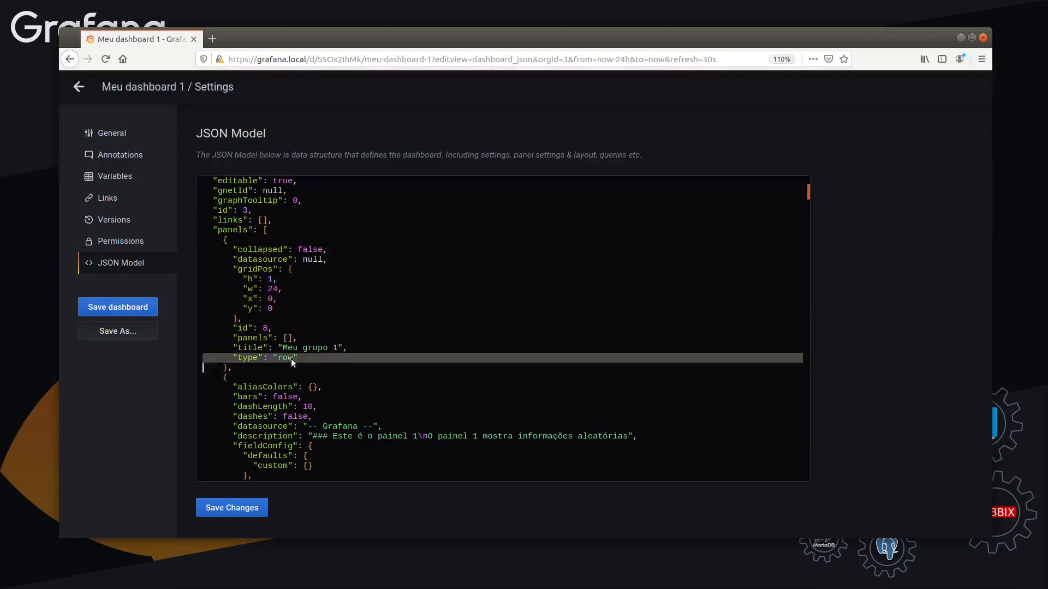
{"action": "left_click_drag", "start_coordinate": [293, 363], "coordinate": [208, 262]}
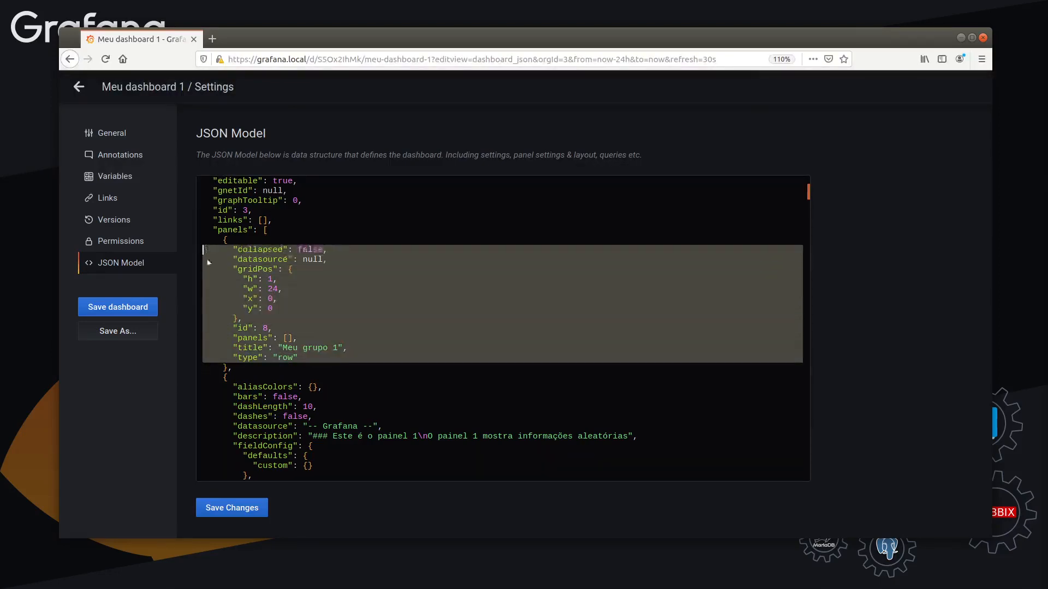
{"action": "scroll", "coordinate": [276, 292], "scroll_direction": "down", "scroll_amount": 6}
Examine the graph panel definitions following the "Meu grupo 1" row, down to the title entry of "Meu painel 2"
{"action": "left_click", "coordinate": [273, 211]}
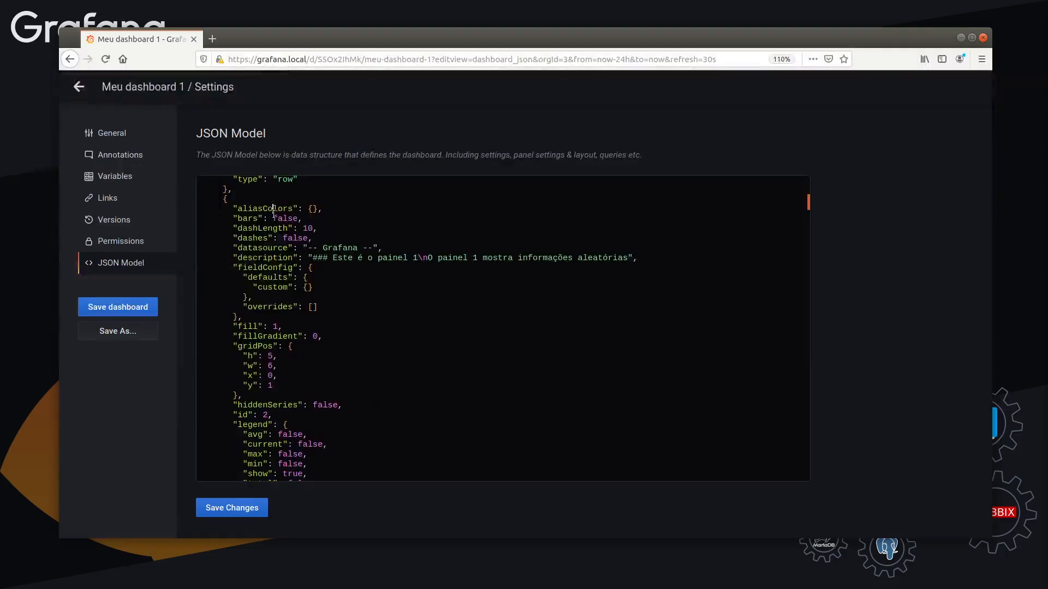
{"action": "triple_click", "coordinate": [274, 212]}
{"action": "left_click_drag", "start_coordinate": [273, 212], "coordinate": [288, 274]}
{"action": "scroll", "coordinate": [410, 257], "scroll_direction": "down", "scroll_amount": 12}
{"action": "scroll", "coordinate": [408, 281], "scroll_direction": "up", "scroll_amount": 12}
{"action": "scroll", "coordinate": [382, 272], "scroll_direction": "down", "scroll_amount": 15}
{"action": "scroll", "coordinate": [288, 273], "scroll_direction": "down", "scroll_amount": 9}
{"action": "left_click", "coordinate": [217, 336]}
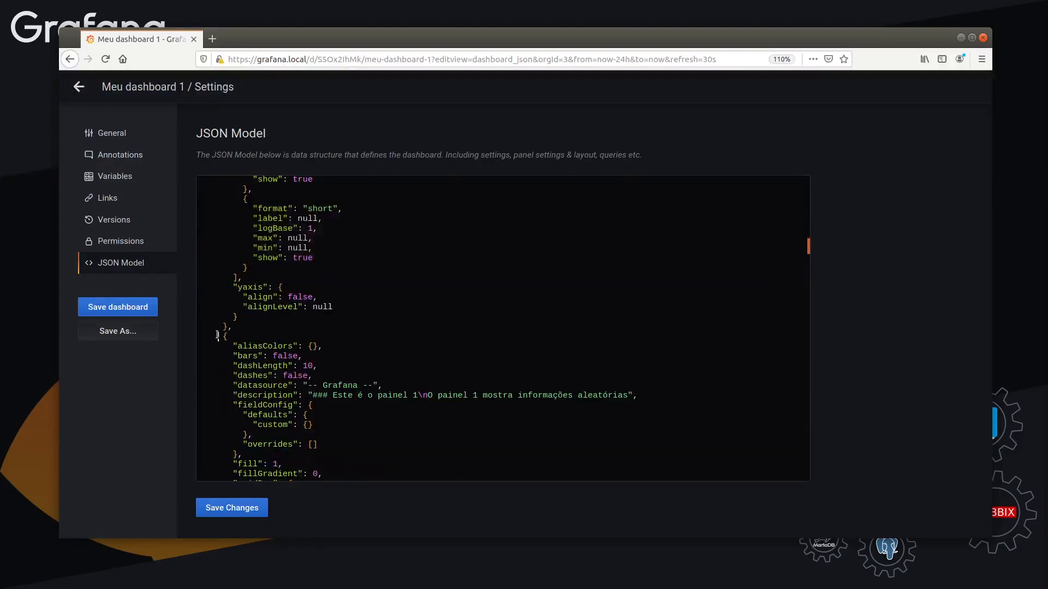
{"action": "left_click_drag", "start_coordinate": [217, 337], "coordinate": [344, 360]}
{"action": "scroll", "coordinate": [343, 360], "scroll_direction": "down", "scroll_amount": 16}
{"action": "left_click", "coordinate": [547, 363]}
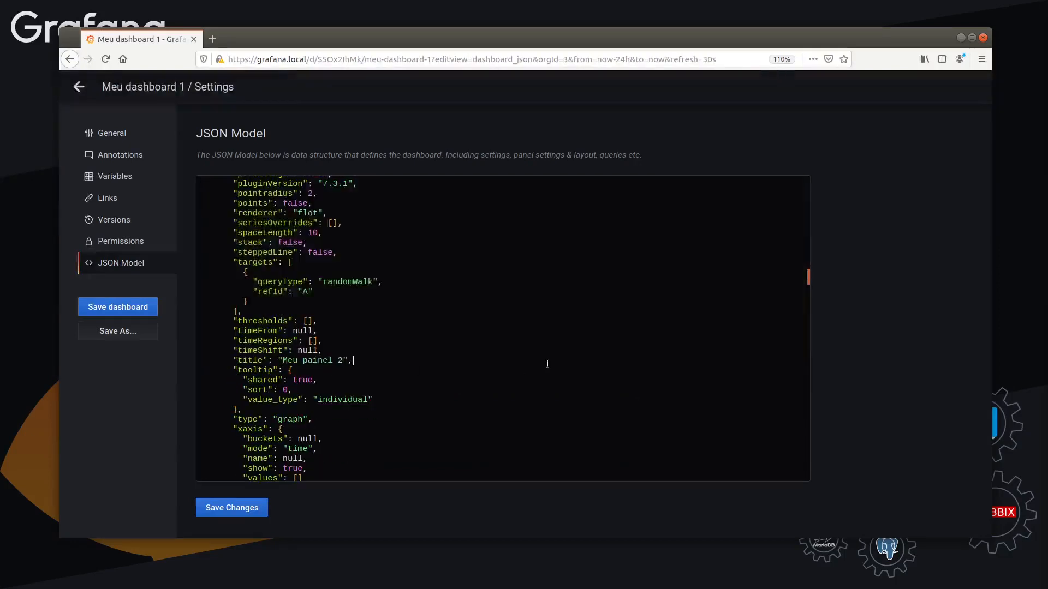
Return to the start of the JSON model, highlight the whole code down to its closing brace, and clear the highlight
{"action": "left_click_drag", "start_coordinate": [808, 282], "coordinate": [806, 158]}
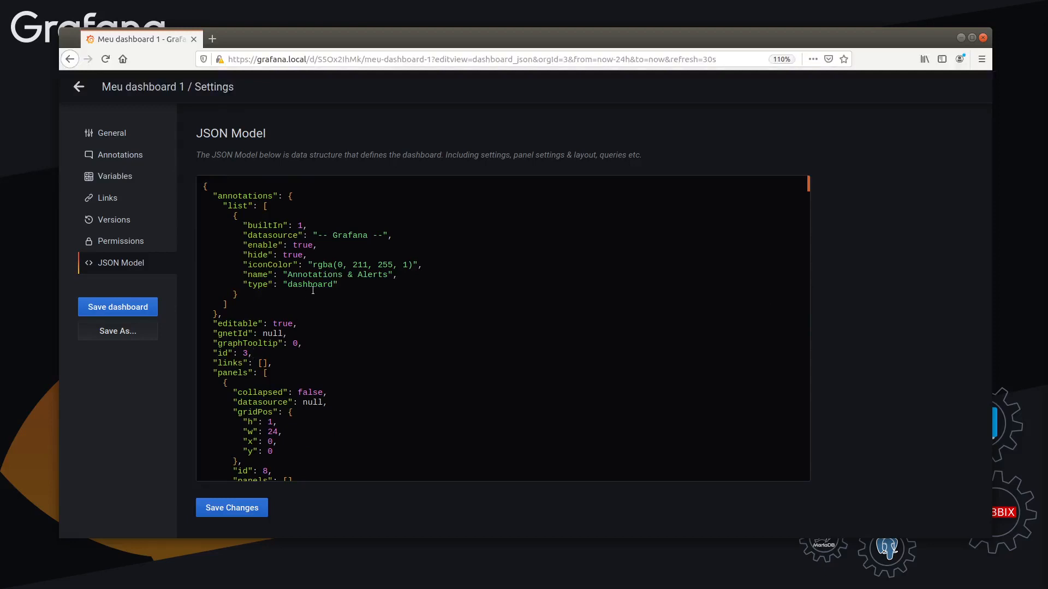
{"action": "type", "text": "xz\\x\\zx\\zx\\zx"}
{"action": "scroll", "coordinate": [269, 464], "scroll_direction": "down", "scroll_amount": 6}
{"action": "scroll", "coordinate": [342, 355], "scroll_direction": "up", "scroll_amount": 6}
{"action": "left_click_drag", "start_coordinate": [198, 185], "coordinate": [336, 586]}
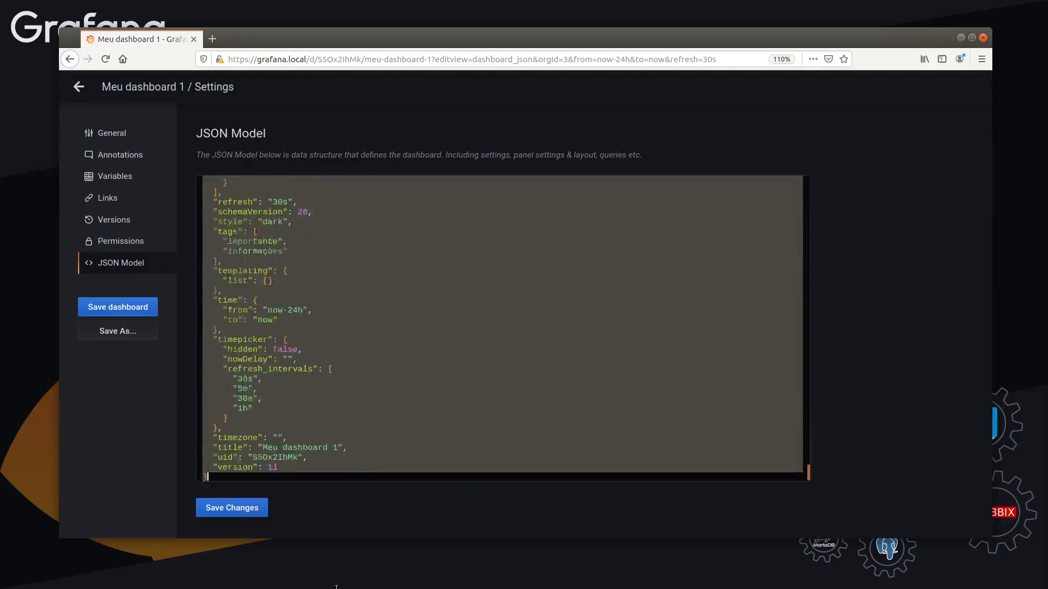
{"action": "left_click", "coordinate": [374, 246]}
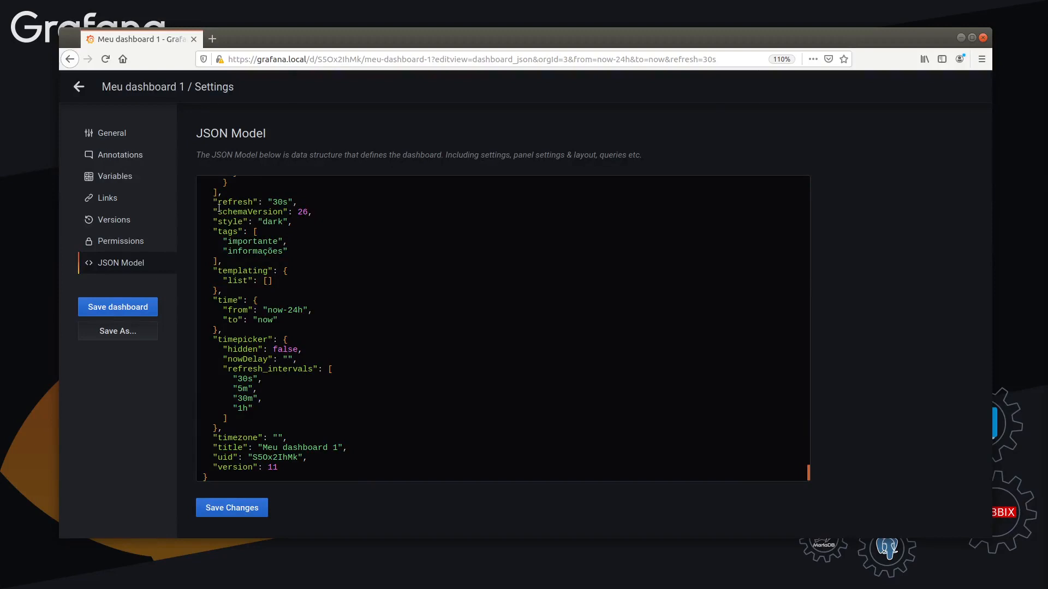
Examine the JSON model from its closing dashboard settings back up through the last panel definitions
{"action": "left_click_drag", "start_coordinate": [195, 133], "coordinate": [273, 134]}
{"action": "left_click", "coordinate": [351, 249]}
{"action": "left_click_drag", "start_coordinate": [344, 399], "coordinate": [291, 136]}
{"action": "left_click", "coordinate": [322, 269]}
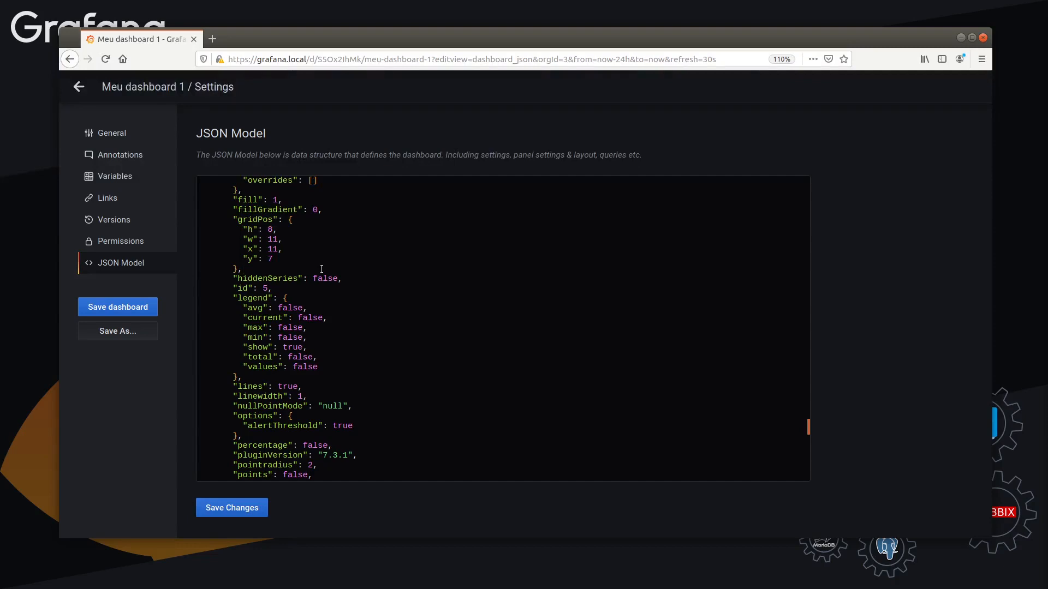
{"action": "left_click_drag", "start_coordinate": [321, 269], "coordinate": [293, 299]}
{"action": "left_click", "coordinate": [293, 299]}
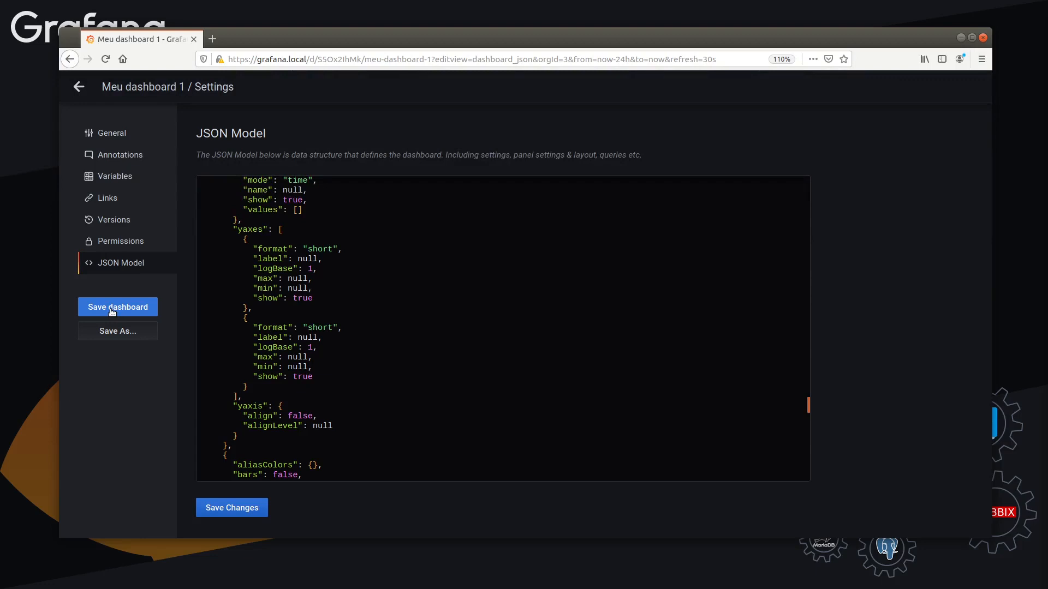
Save a copy of the dashboard as "Meu dashboard 2" in the General folder with its tags copied
{"action": "left_click", "coordinate": [116, 334]}
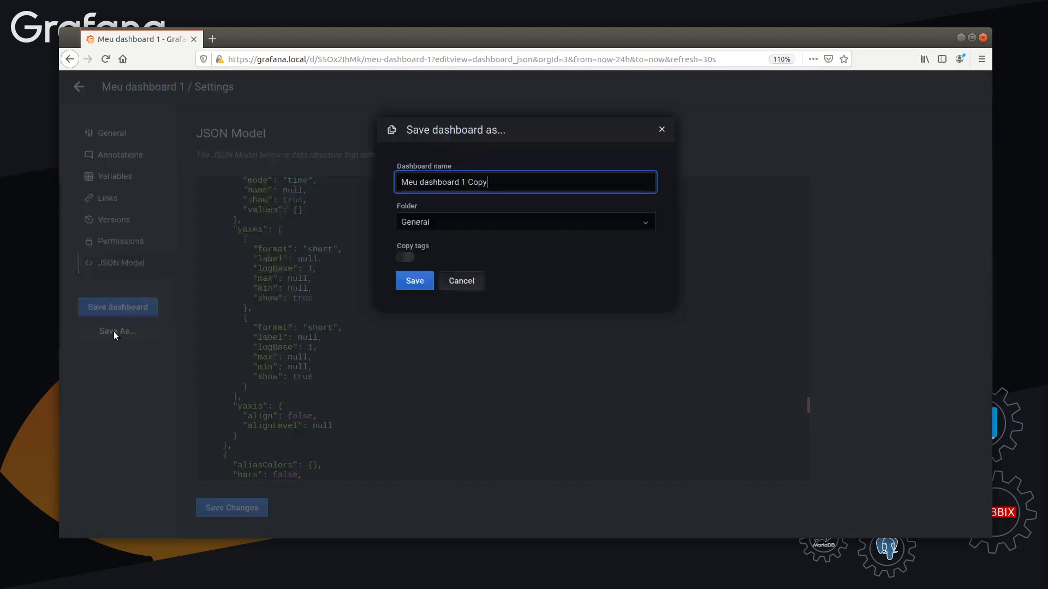
{"action": "left_click_drag", "start_coordinate": [461, 182], "coordinate": [533, 182]}
{"action": "type", "text": "2"}
{"action": "left_click", "coordinate": [417, 221]}
{"action": "left_click", "coordinate": [437, 221]}
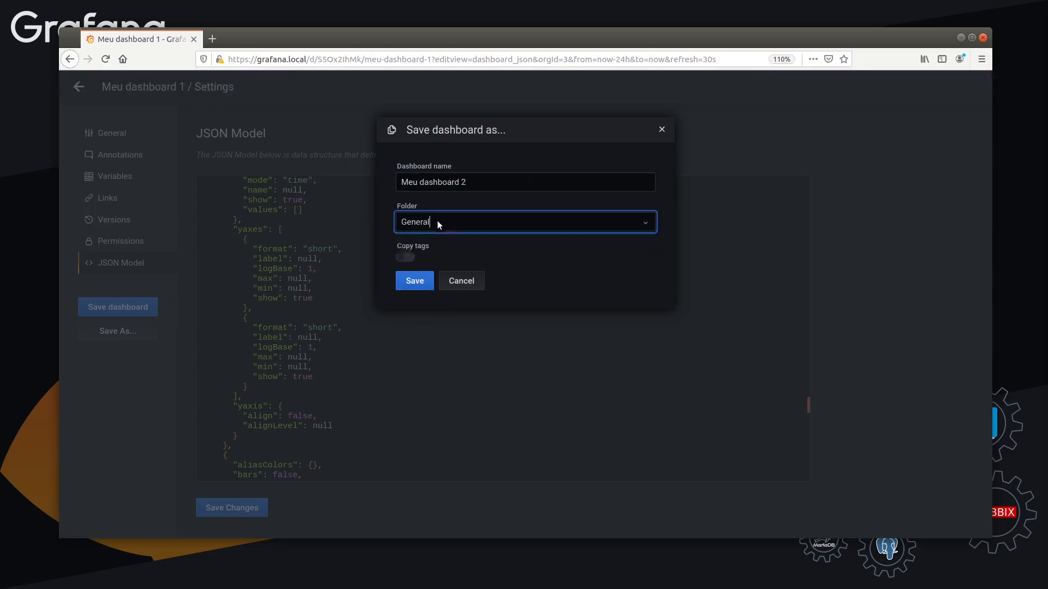
{"action": "left_click", "coordinate": [408, 260]}
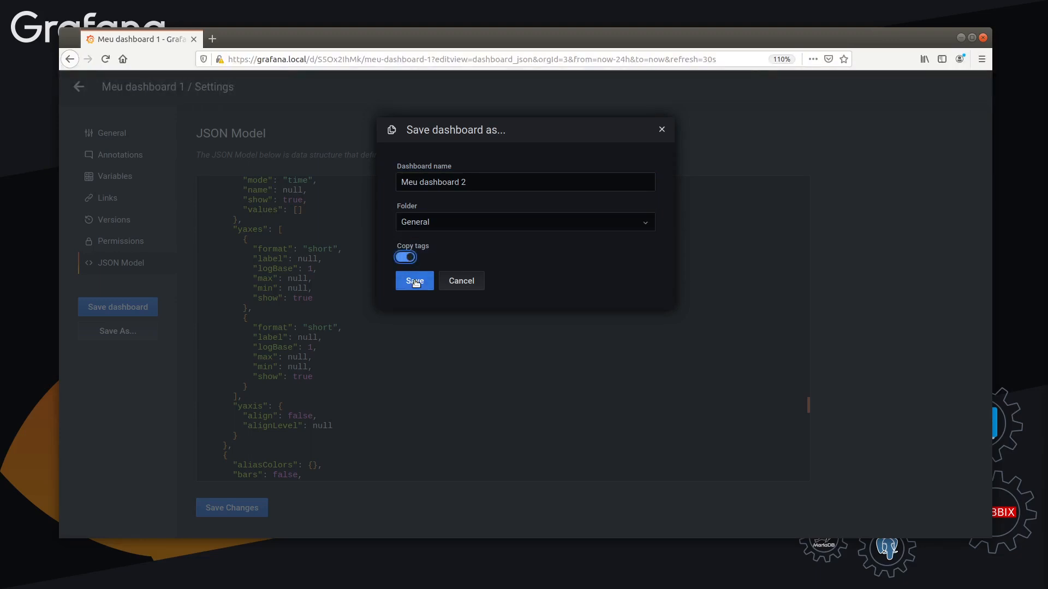
{"action": "left_click", "coordinate": [415, 281]}
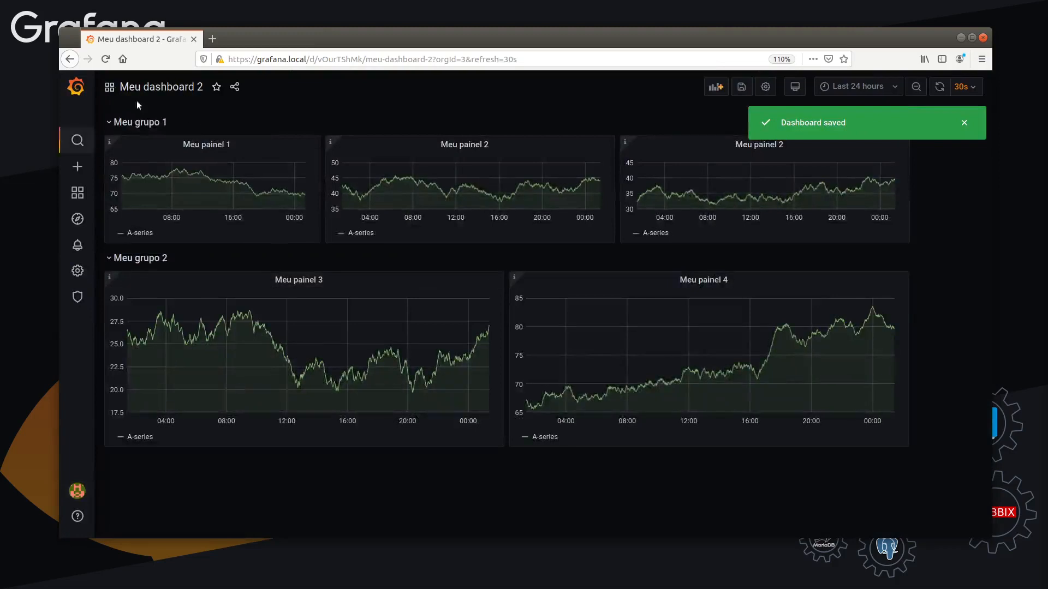
Examine the Recent and General lists in the dashboard search and open "Meu dashboard 2" from the General folder
{"action": "left_click", "coordinate": [165, 85]}
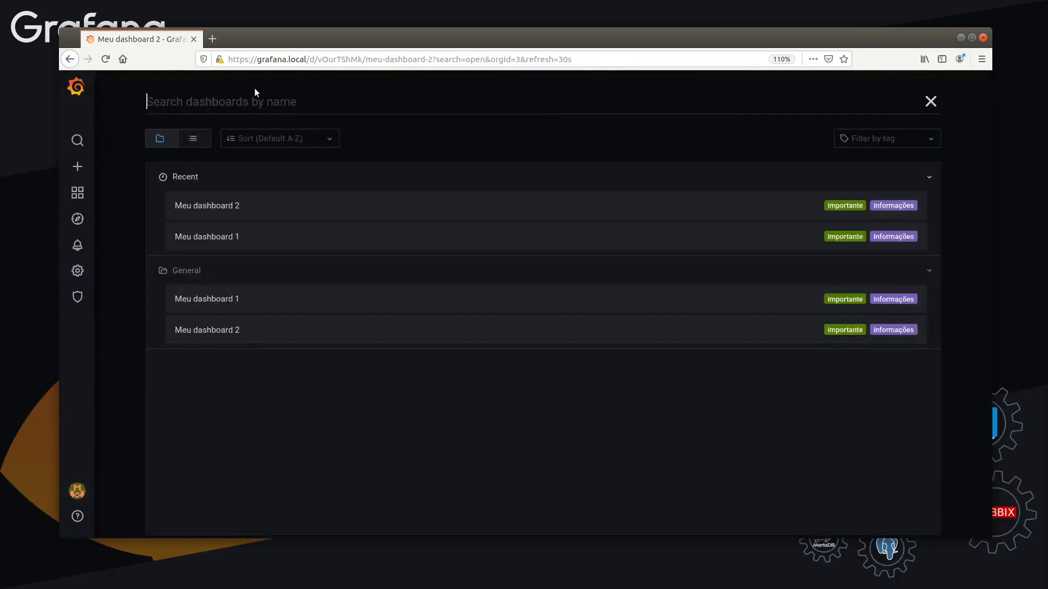
{"action": "key", "text": "Escape"}
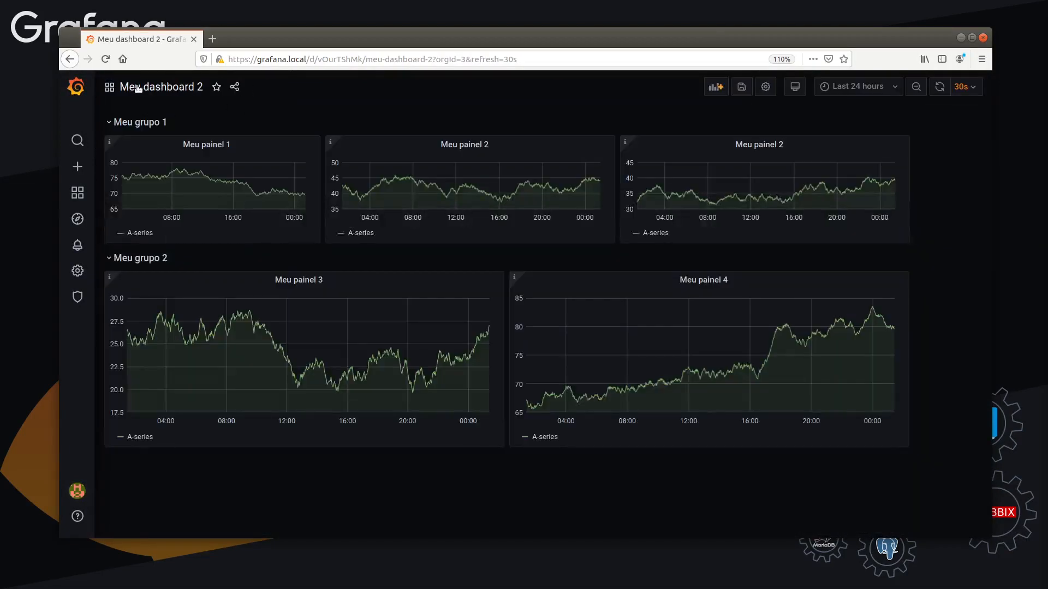
{"action": "left_click", "coordinate": [164, 89]}
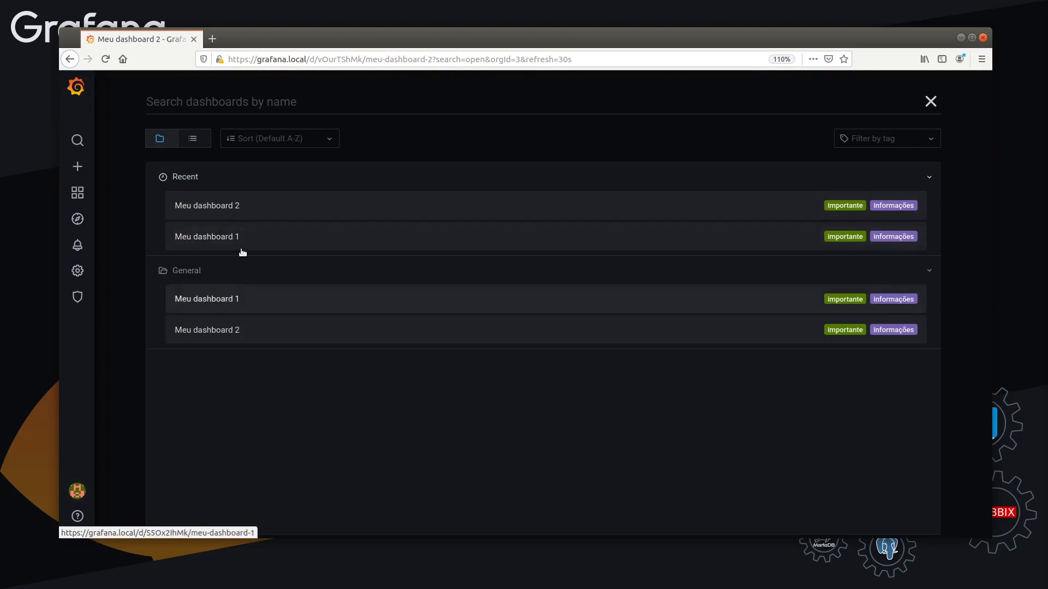
{"action": "left_click", "coordinate": [923, 178]}
{"action": "left_click", "coordinate": [221, 179]}
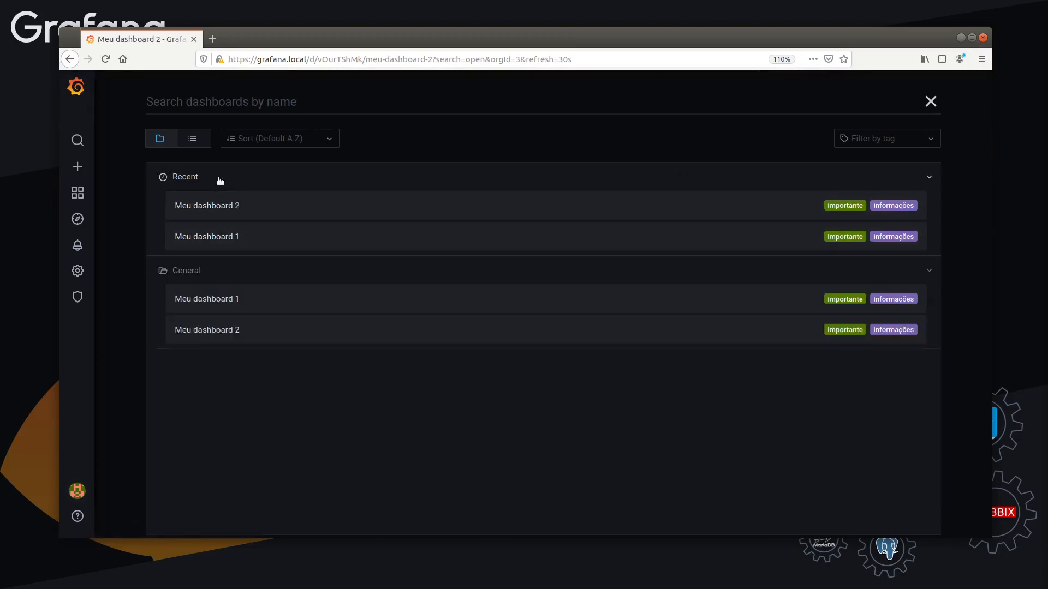
{"action": "left_click", "coordinate": [185, 181]}
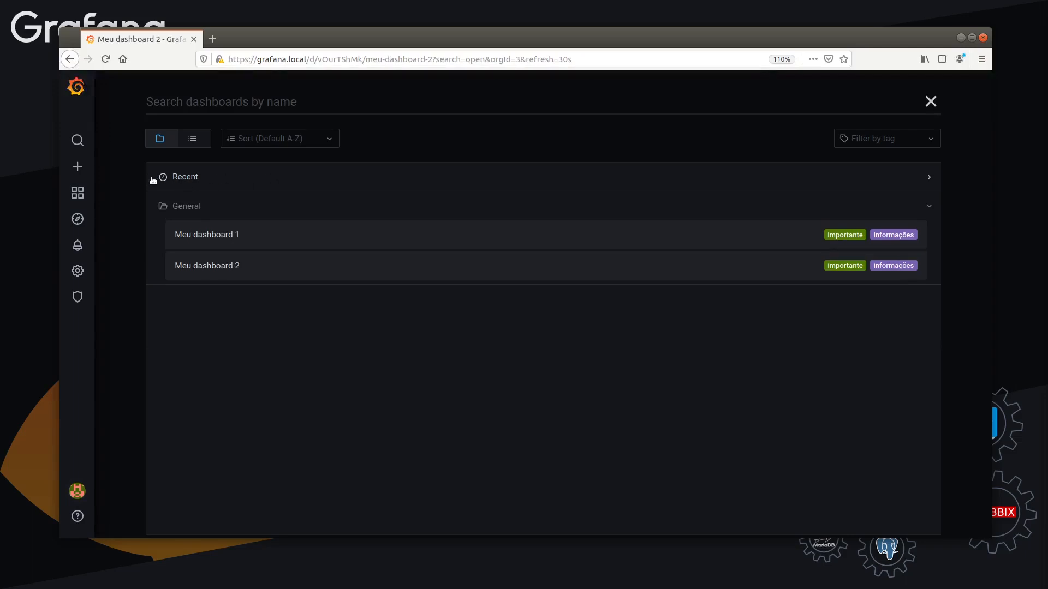
{"action": "left_click", "coordinate": [222, 179]}
{"action": "left_click", "coordinate": [222, 179]}
{"action": "left_click", "coordinate": [235, 266]}
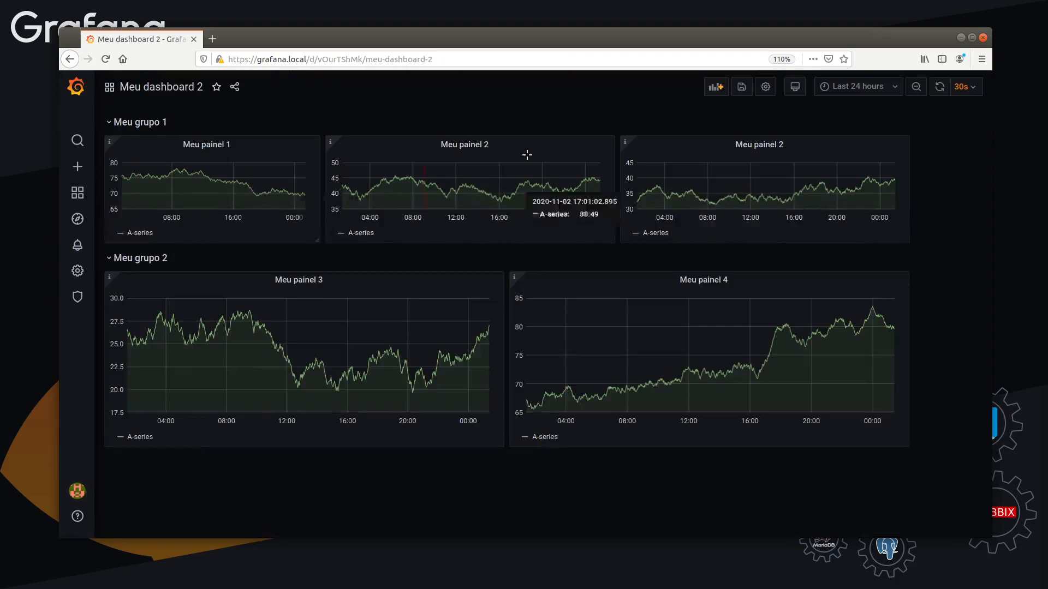